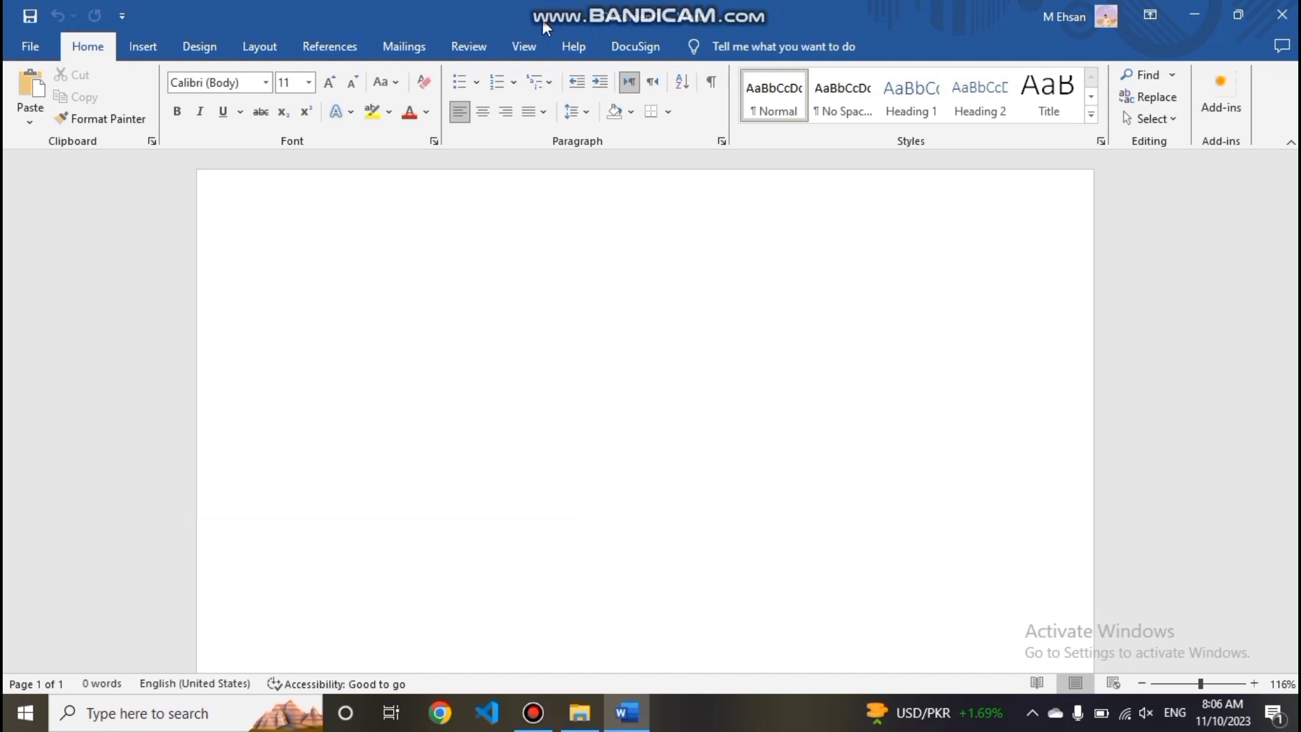
# - Insert a table with 7 columns and 7 rows at the start of the document, setting its size in the Insert Table dialog
pyautogui.click(130, 57)
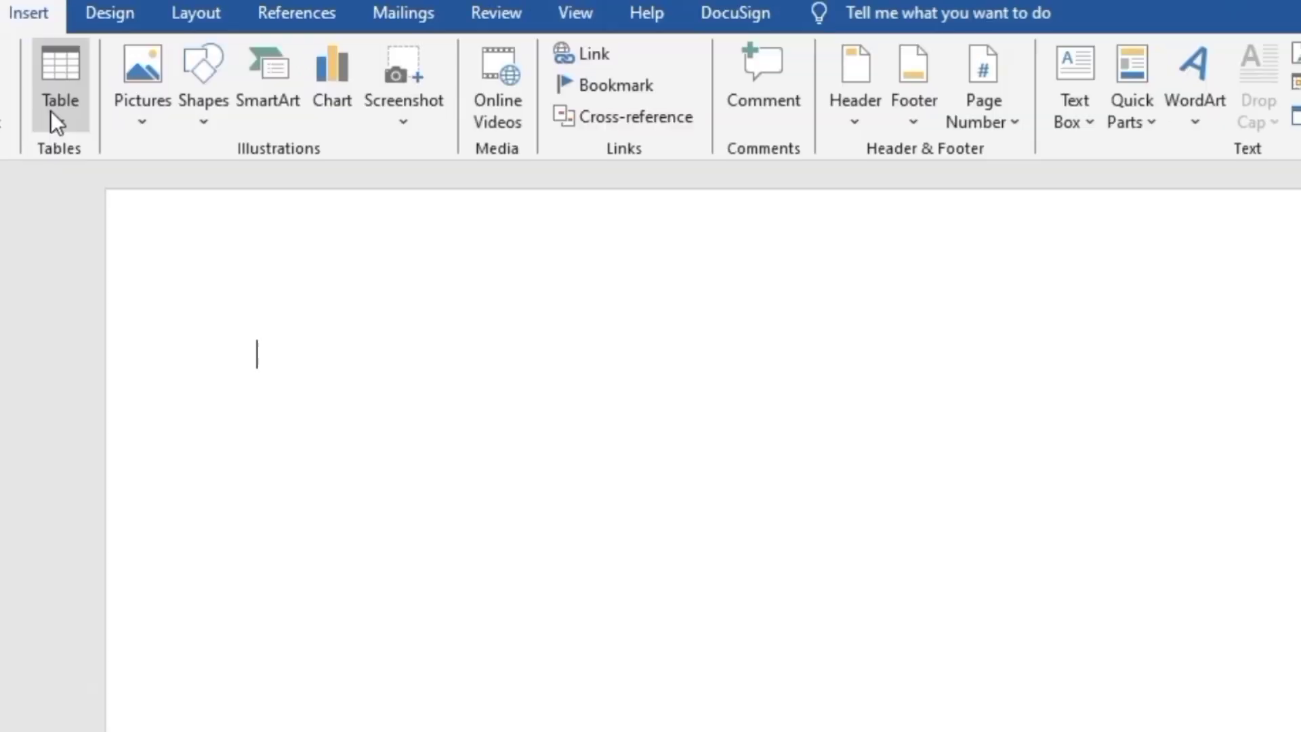
pyautogui.click(158, 115)
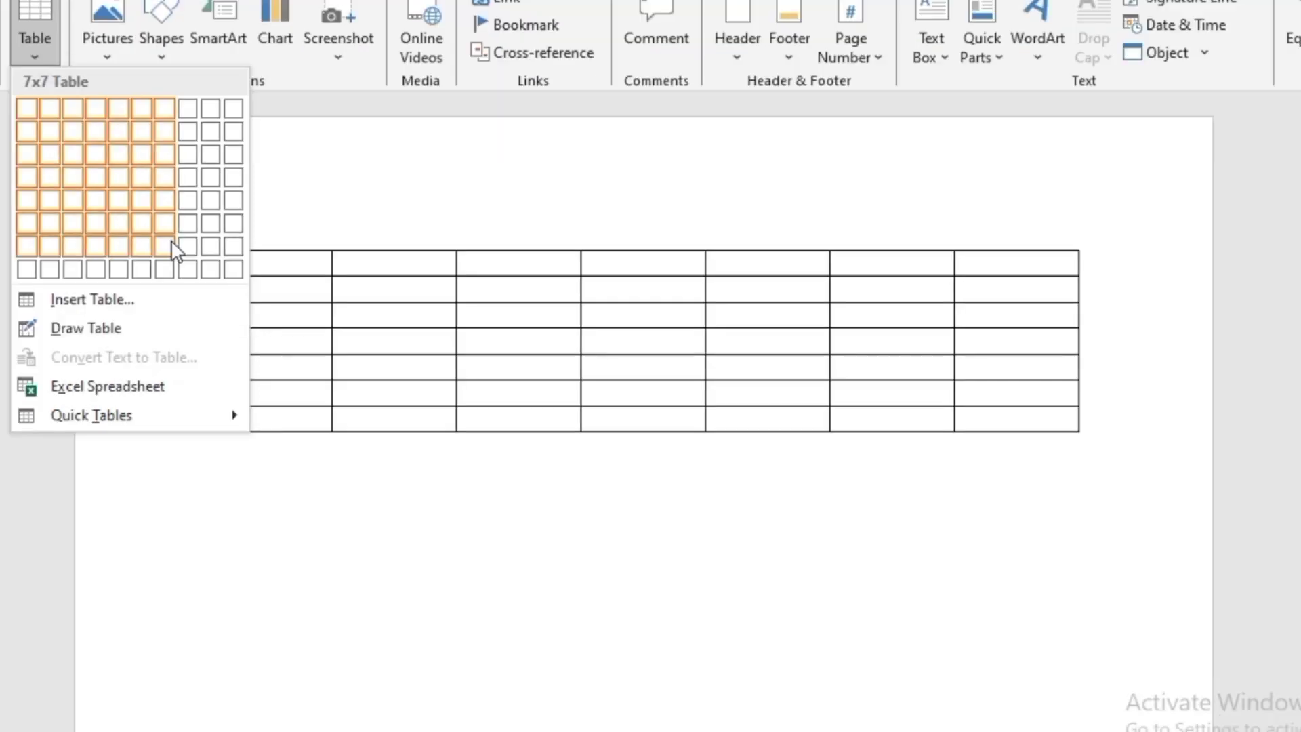
pyautogui.click(159, 298)
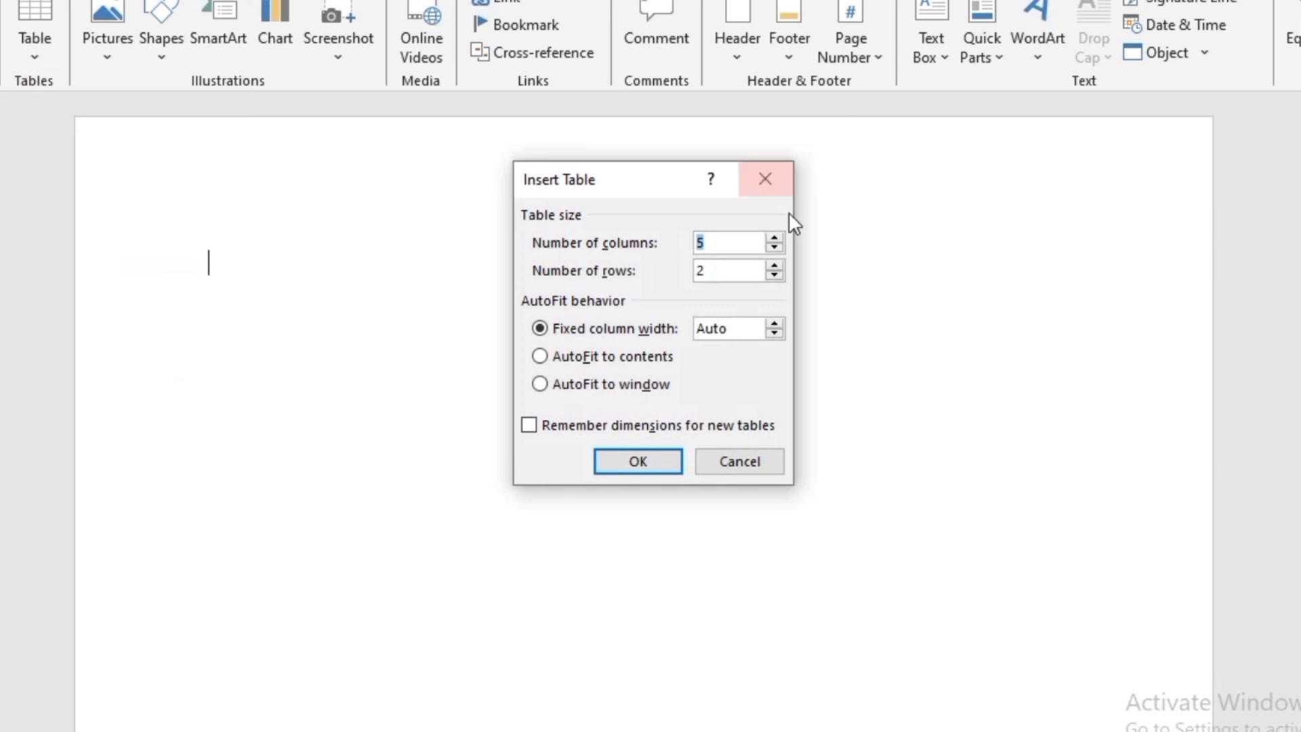
pyautogui.click(774, 238)
pyautogui.click(774, 238)
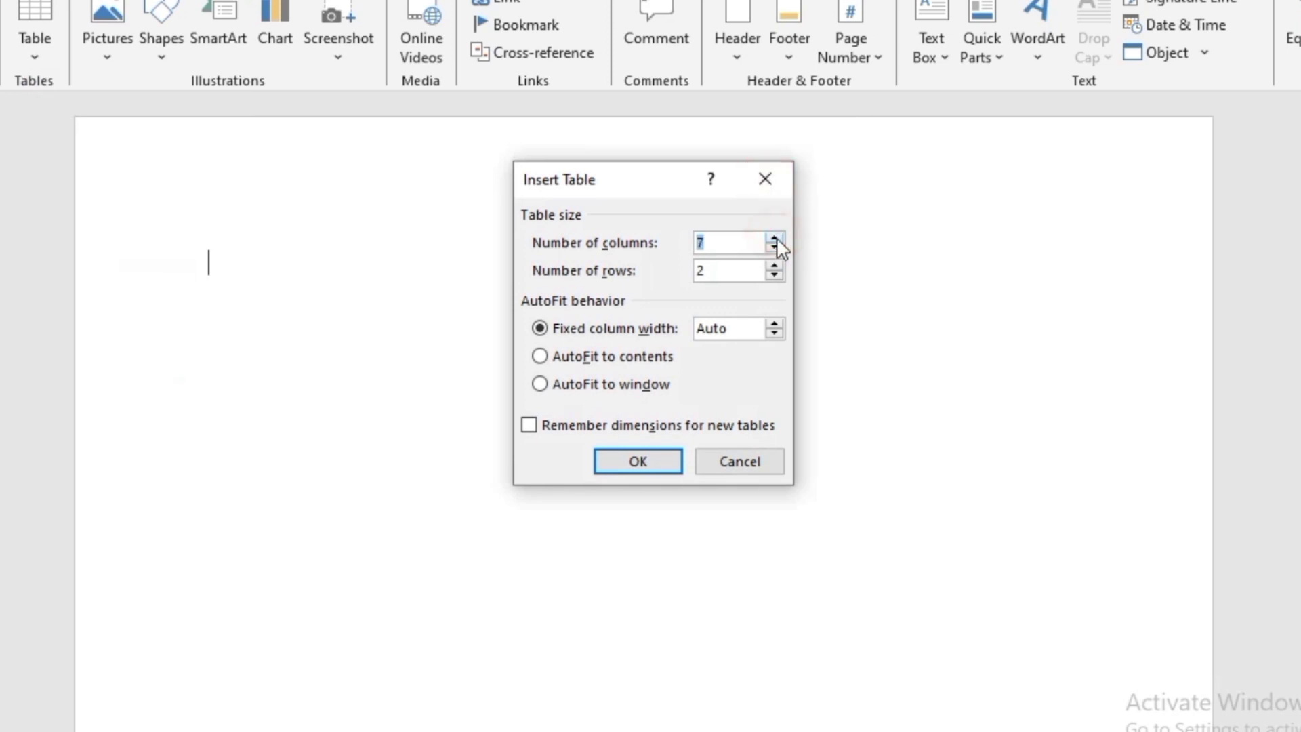
pyautogui.click(775, 266)
pyautogui.click(774, 266)
pyautogui.click(774, 266)
pyautogui.click(774, 266)
pyautogui.click(774, 266)
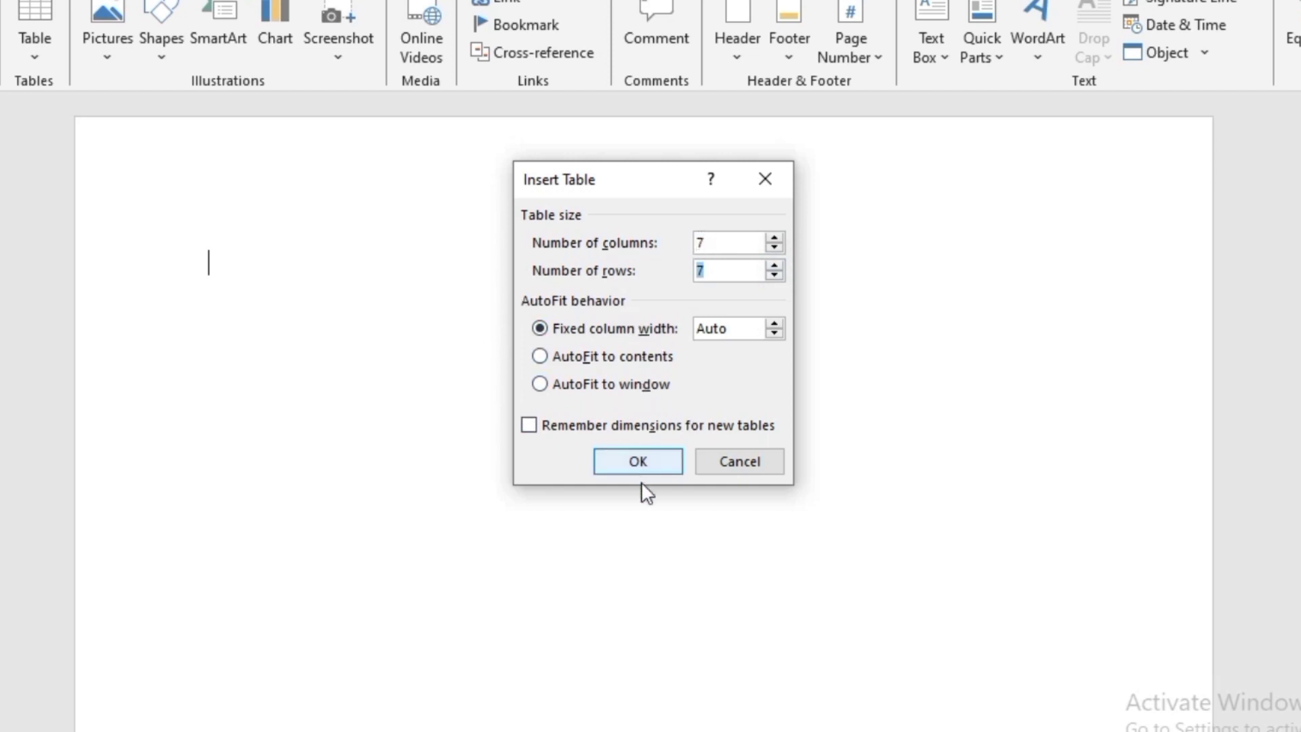
pyautogui.click(638, 462)
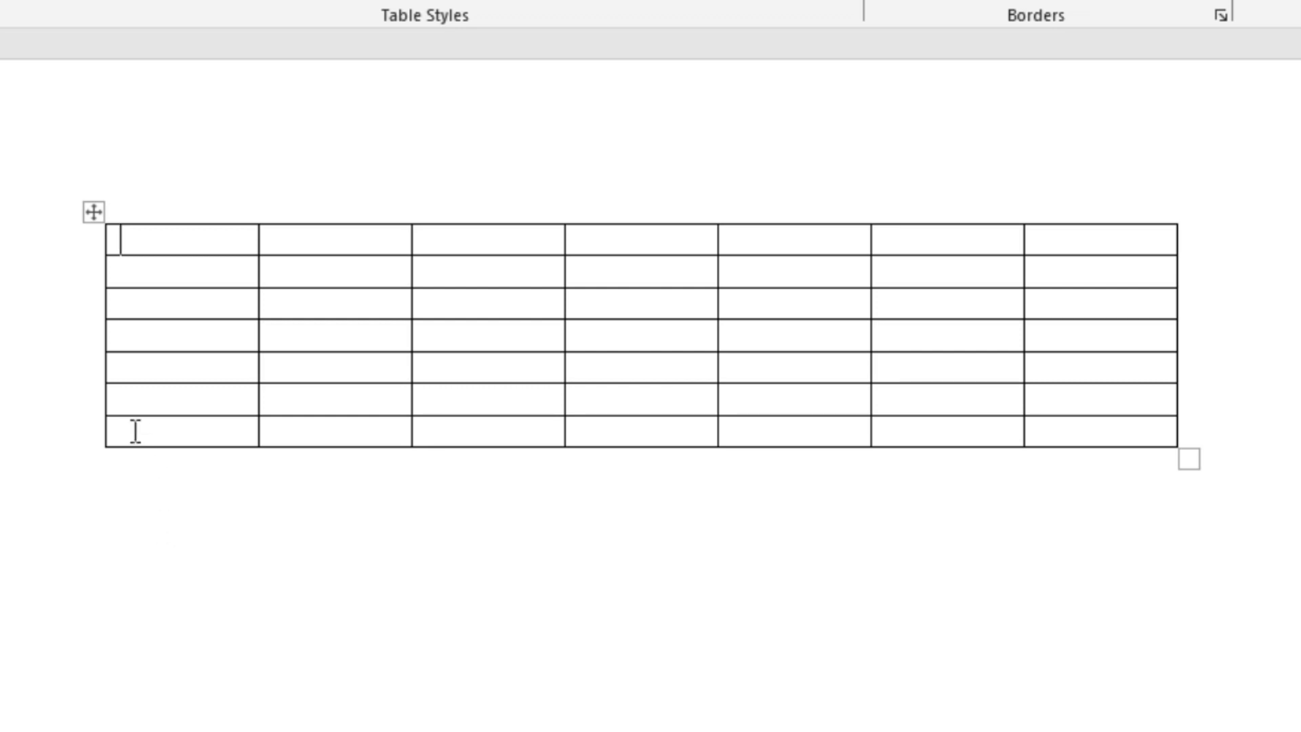
# - Select individual table rows one at a time, including the sixth row and the second row
pyautogui.moveTo(95, 424)
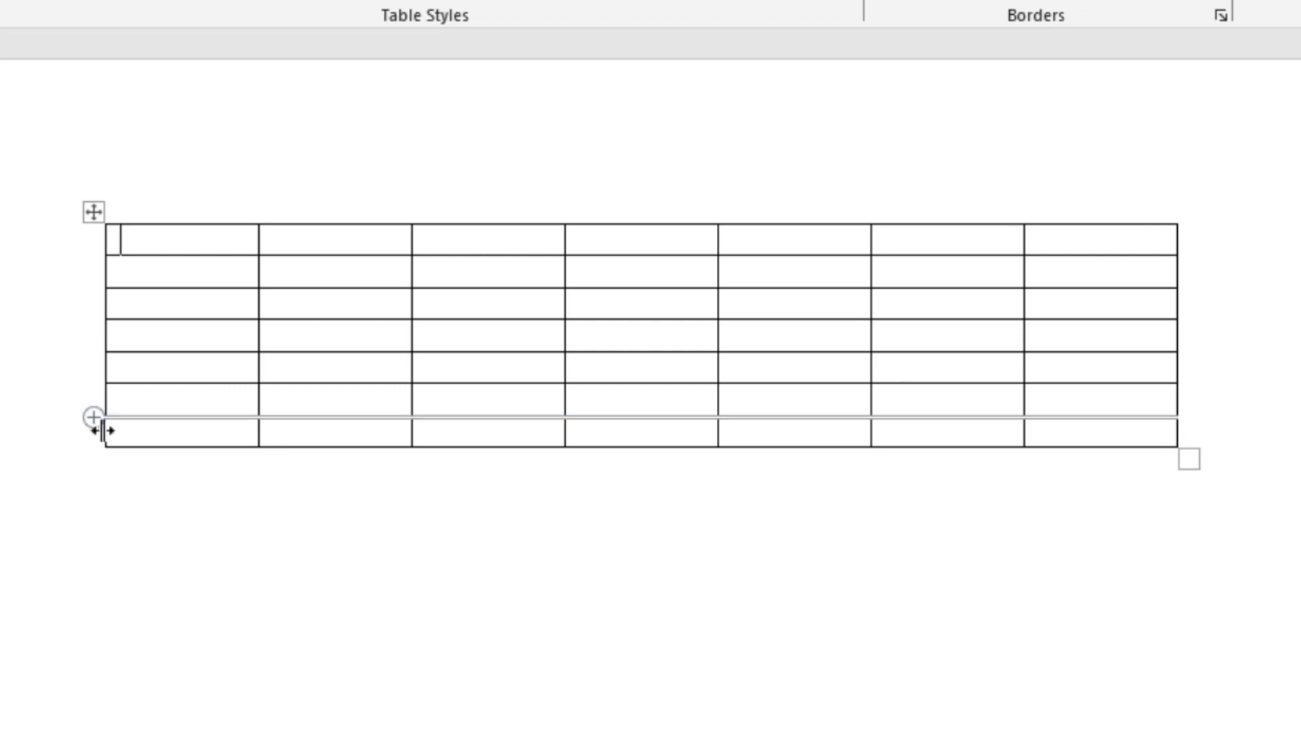
pyautogui.click(61, 369)
pyautogui.click(112, 589)
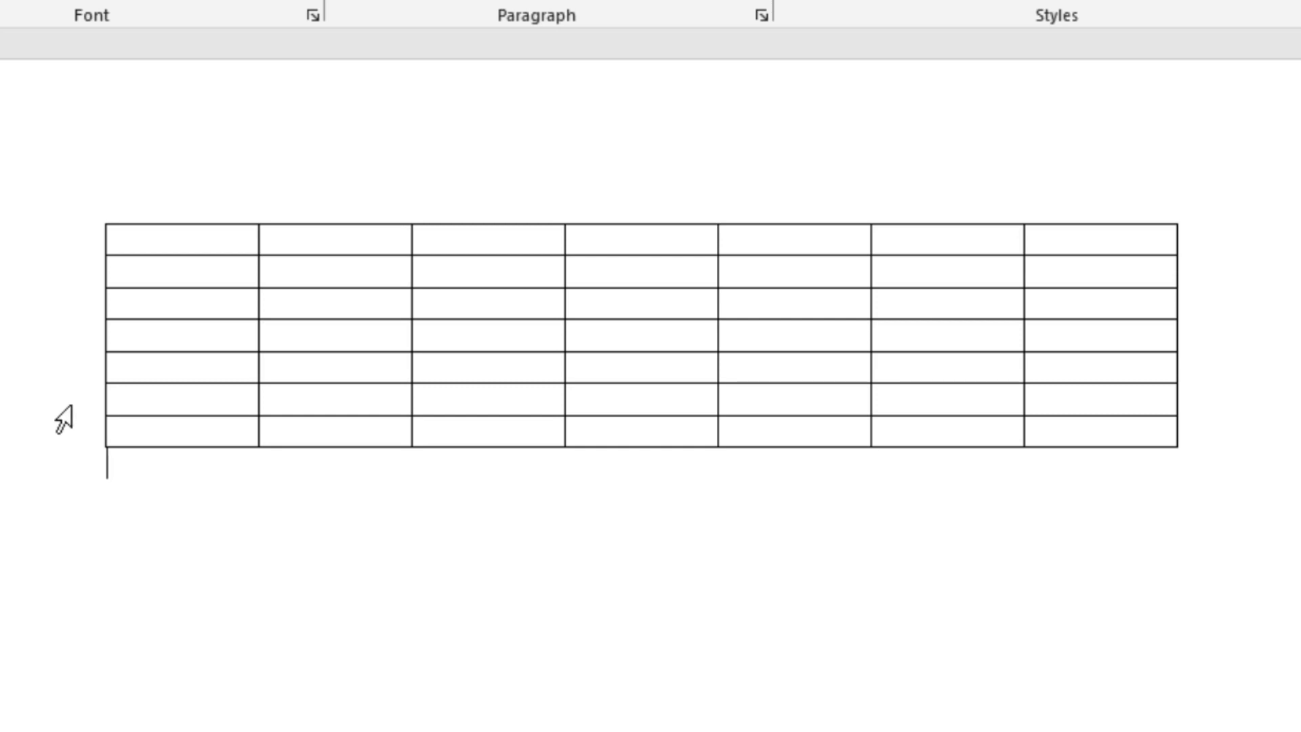
pyautogui.click(71, 405)
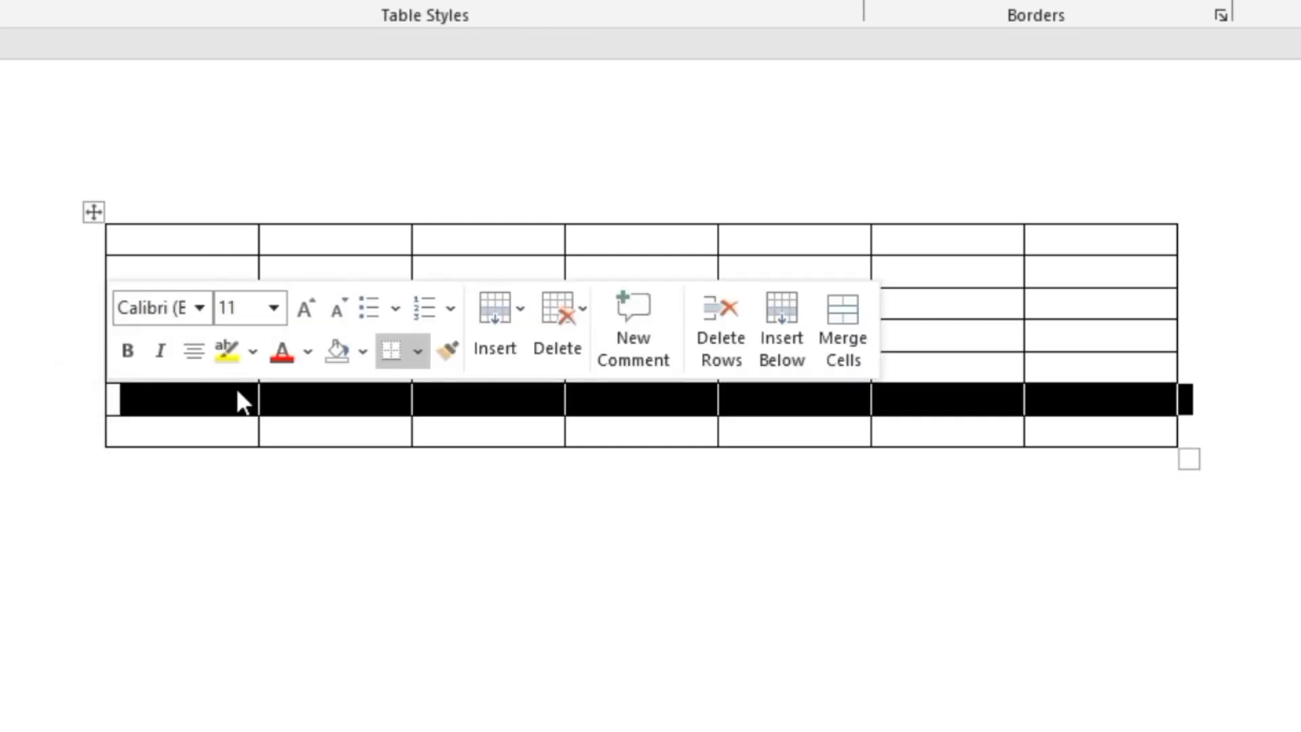
pyautogui.click(87, 274)
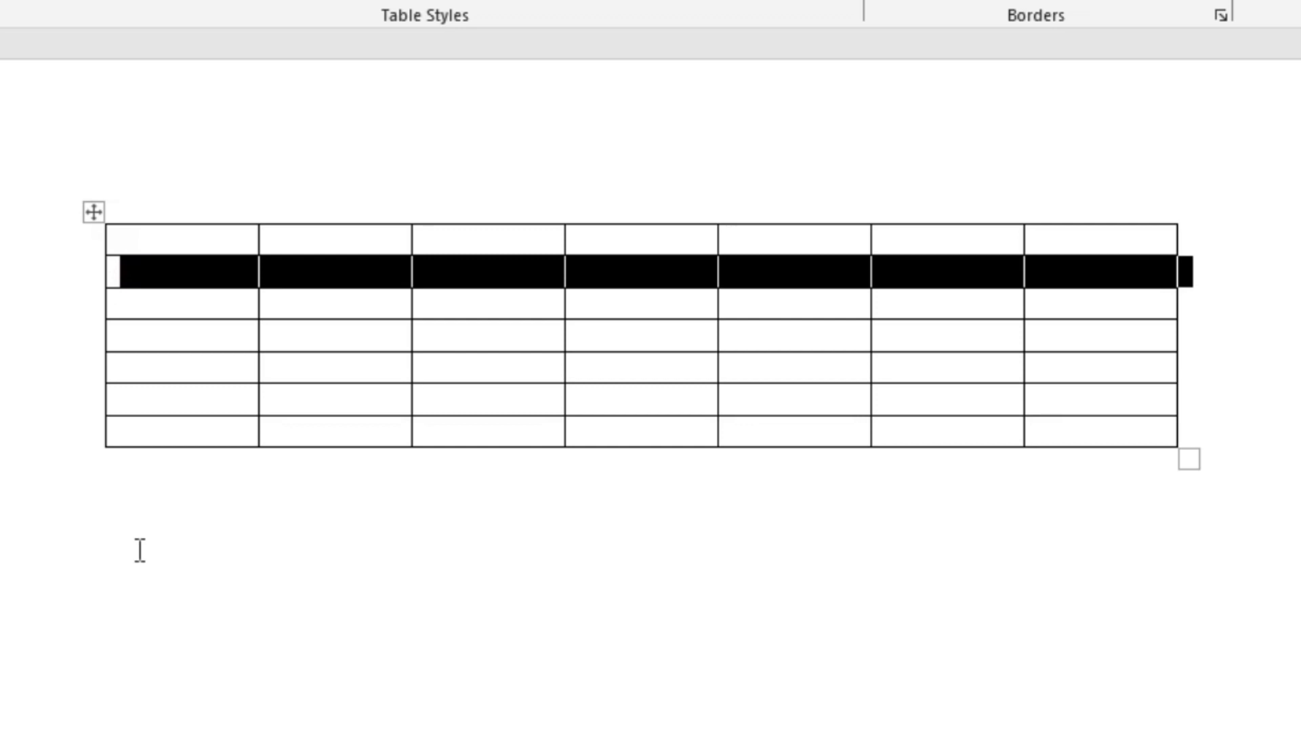
# - Select a block of consecutive table rows starting from the second row, and clear the selection
pyautogui.moveTo(77, 272)
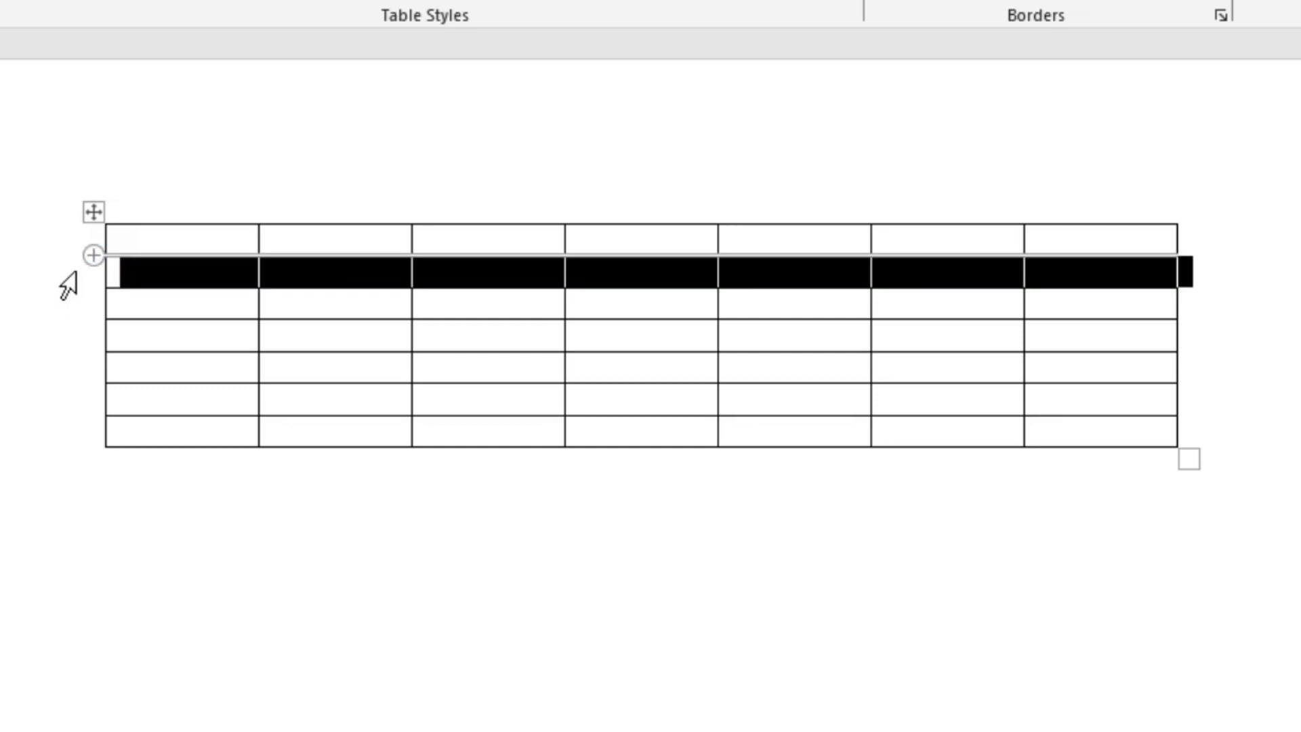
pyautogui.click(77, 272)
pyautogui.moveTo(68, 285); pyautogui.dragTo(92, 420)
pyautogui.click(206, 612)
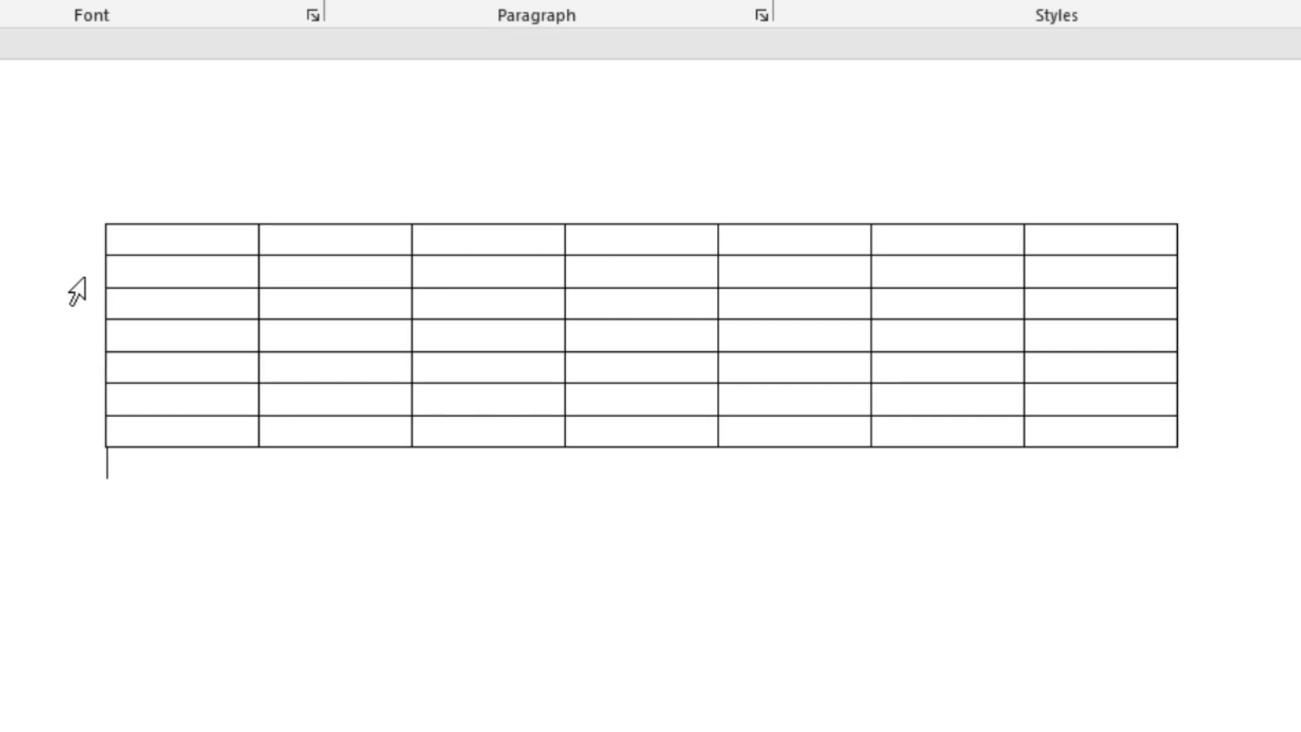
# - Select the non-adjacent second and fourth rows of the table together, and clear the selection
pyautogui.click(83, 279)
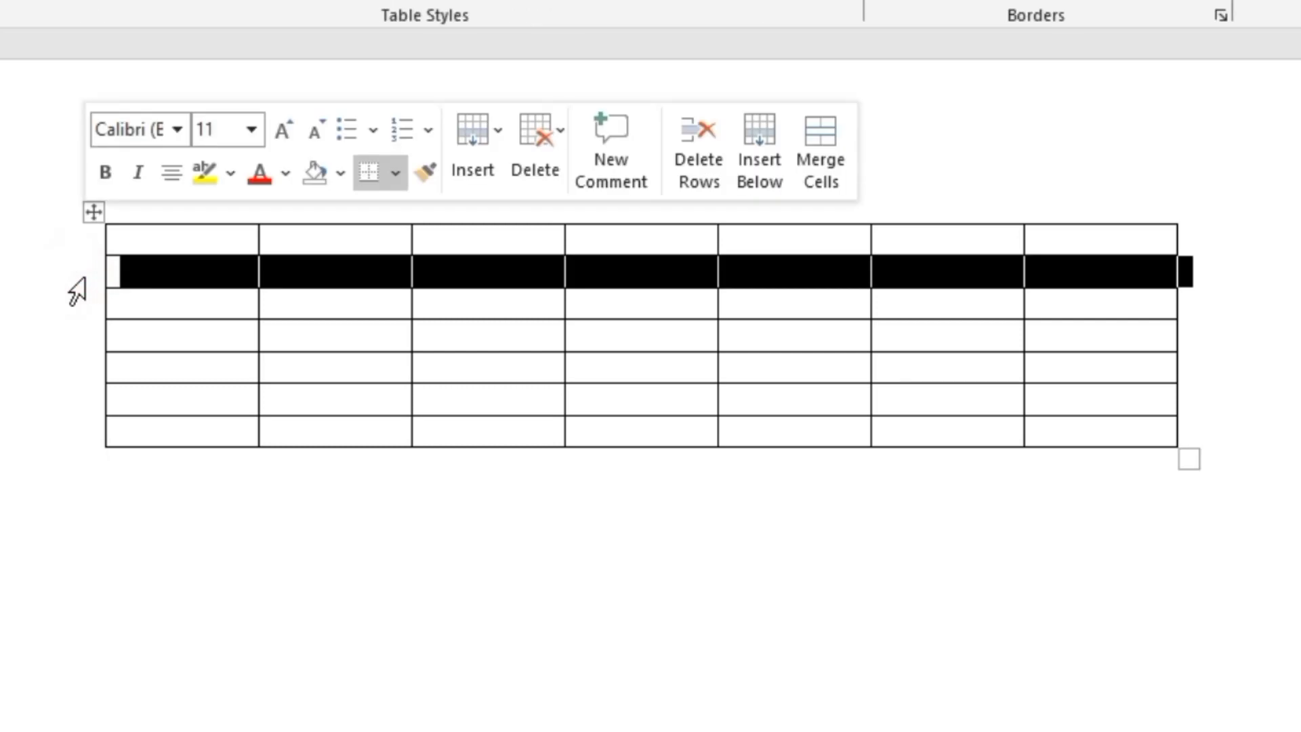
pyautogui.keyDown('ctrl'); pyautogui.click(84, 344); pyautogui.keyUp('ctrl')
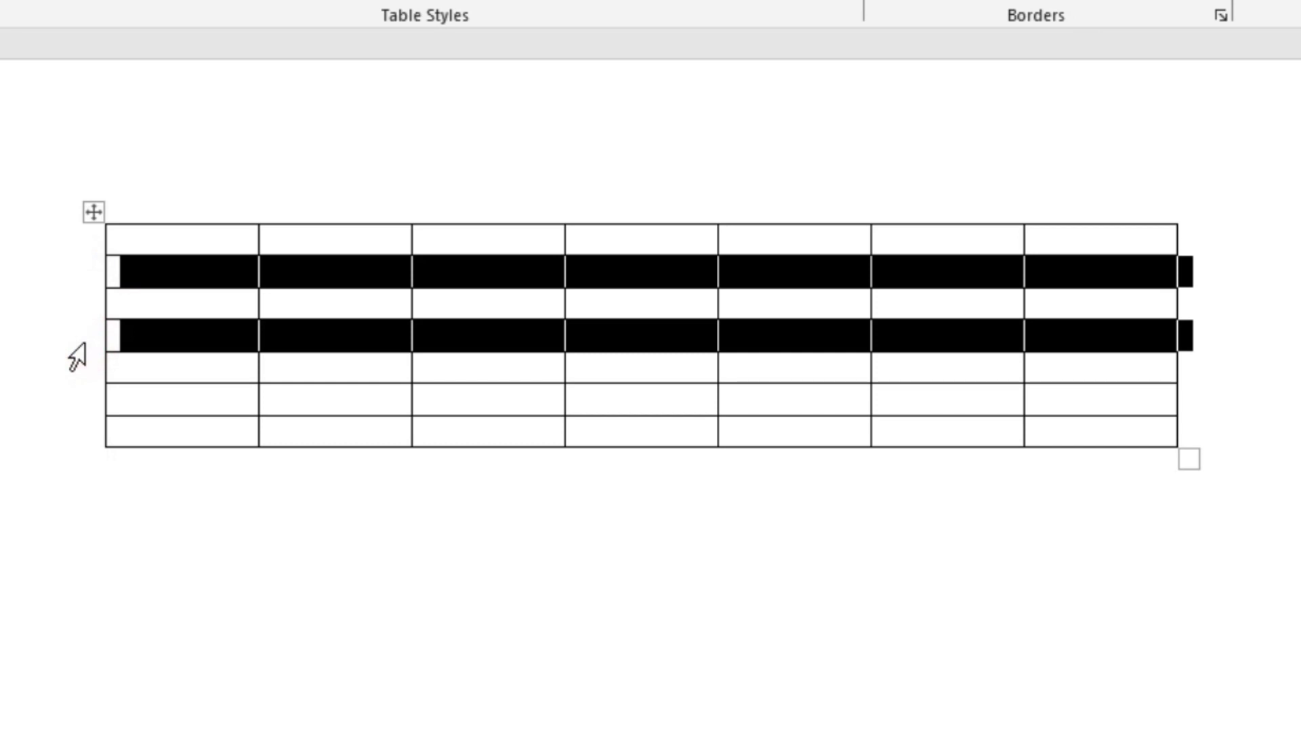
pyautogui.click(158, 641)
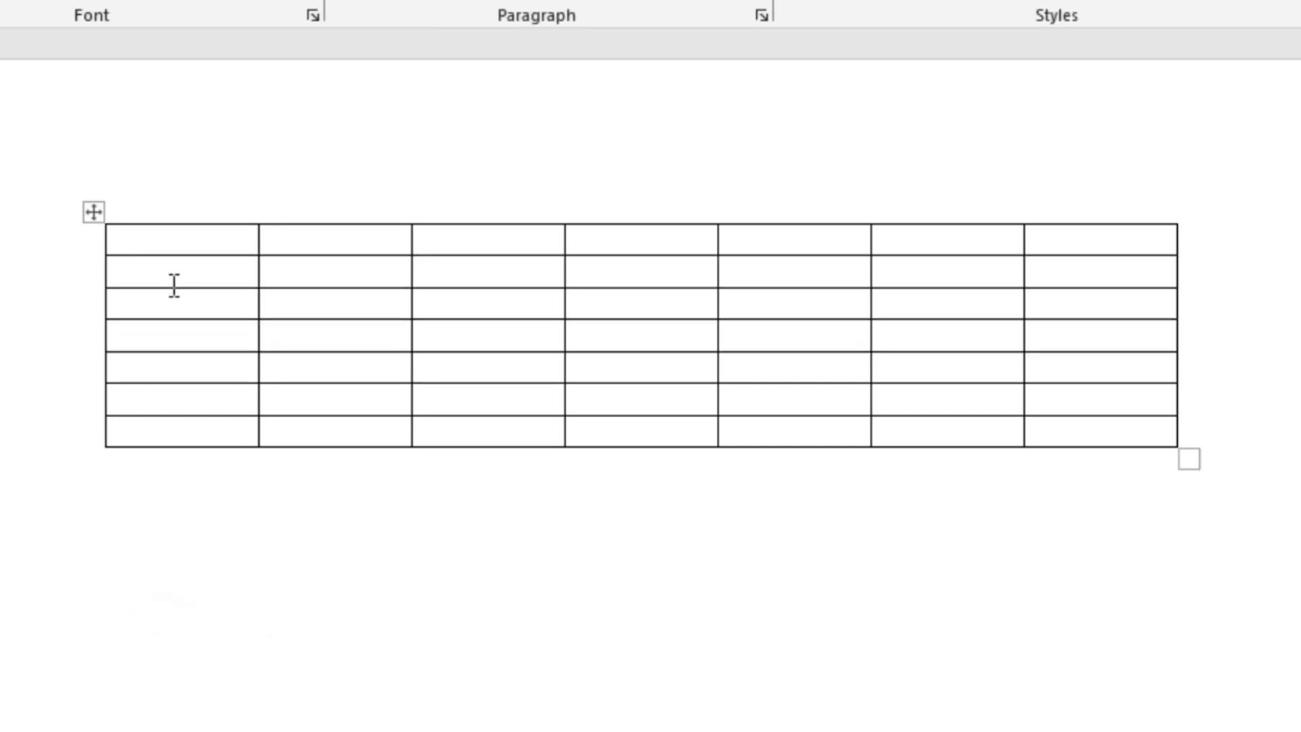
# - Select single table columns one at a time: the first, the second, and the first again
pyautogui.click(169, 205)
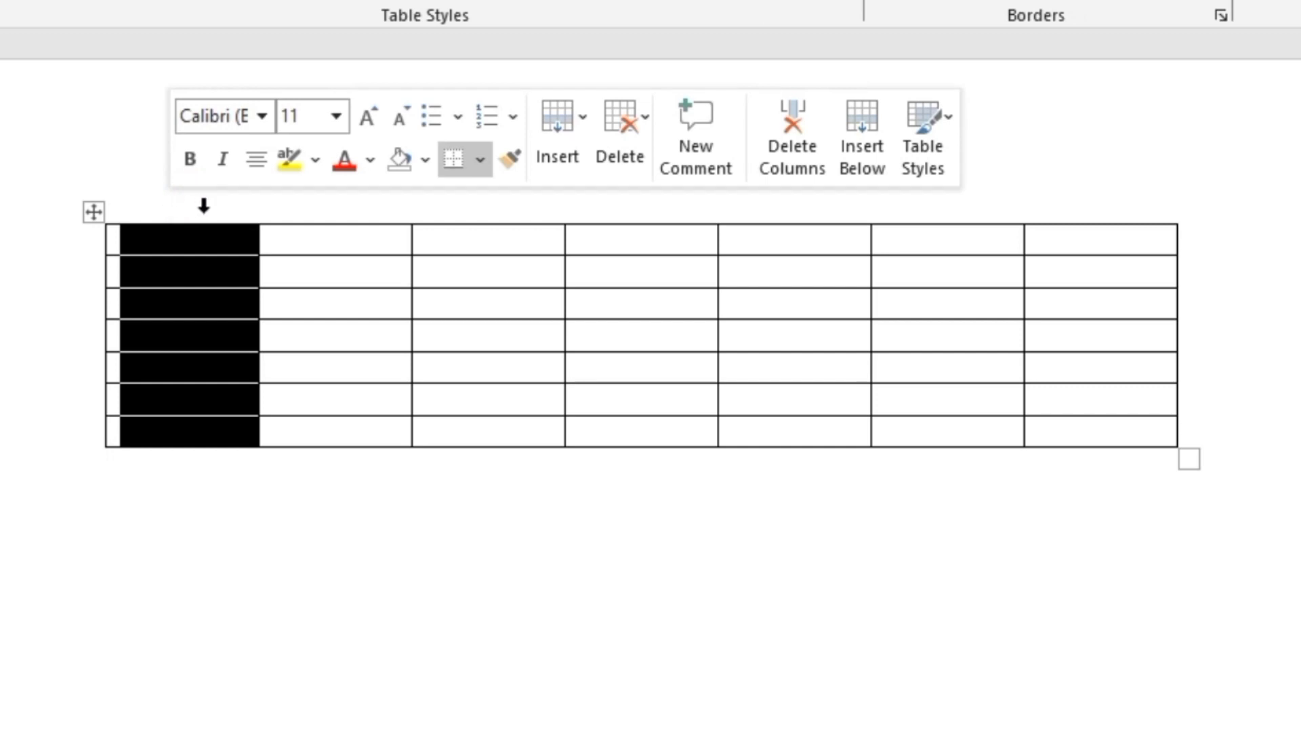
pyautogui.click(301, 207)
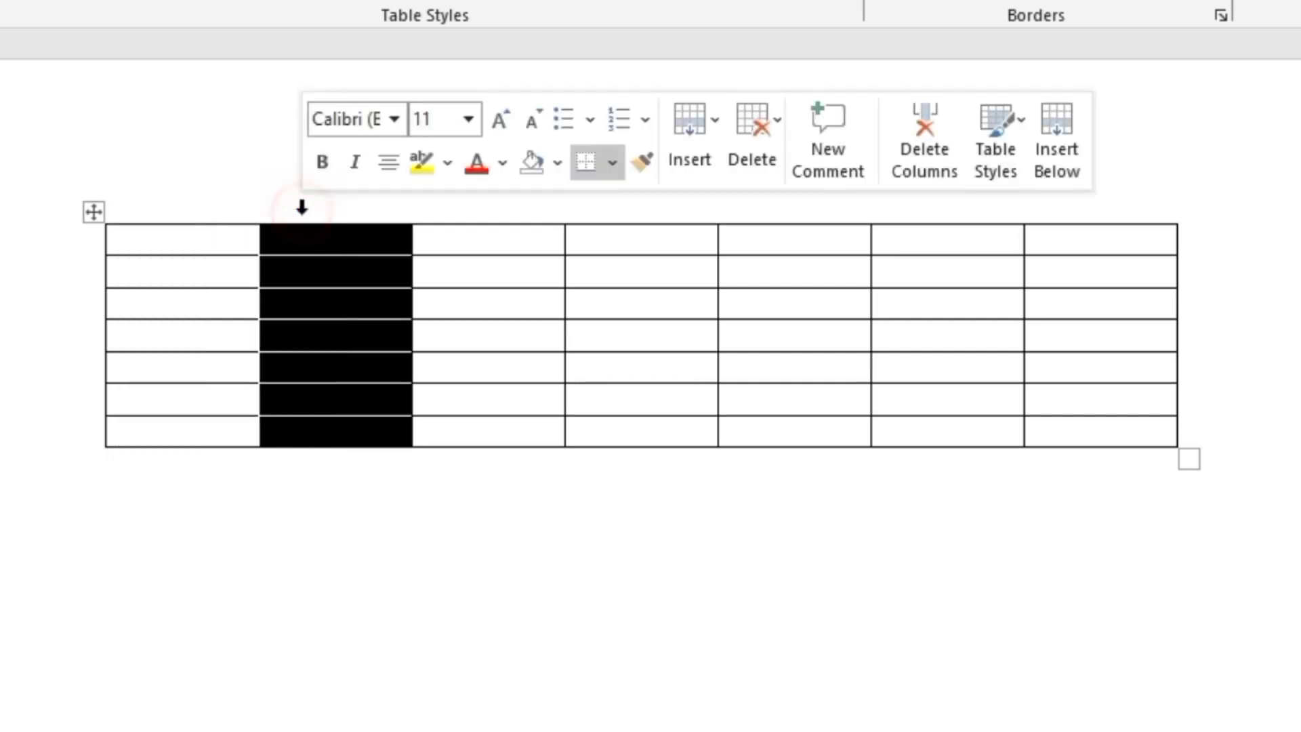
pyautogui.click(215, 200)
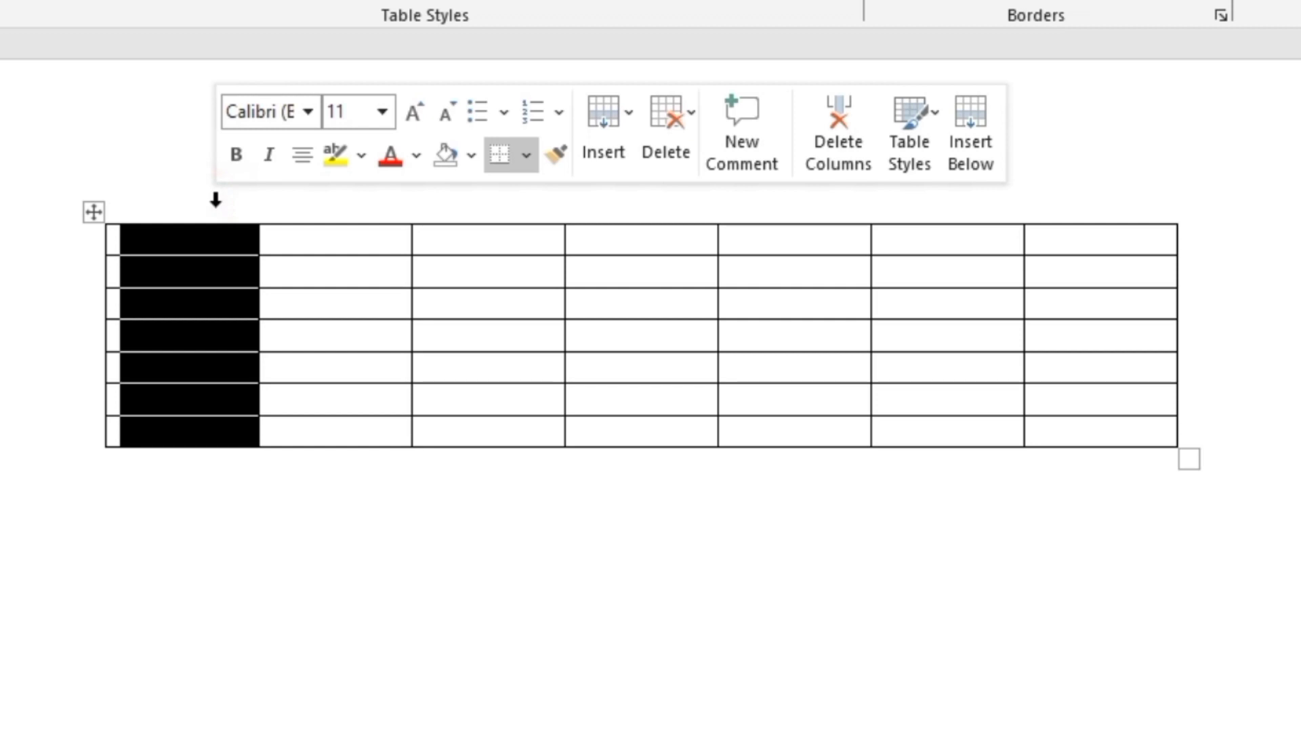
pyautogui.click(216, 200)
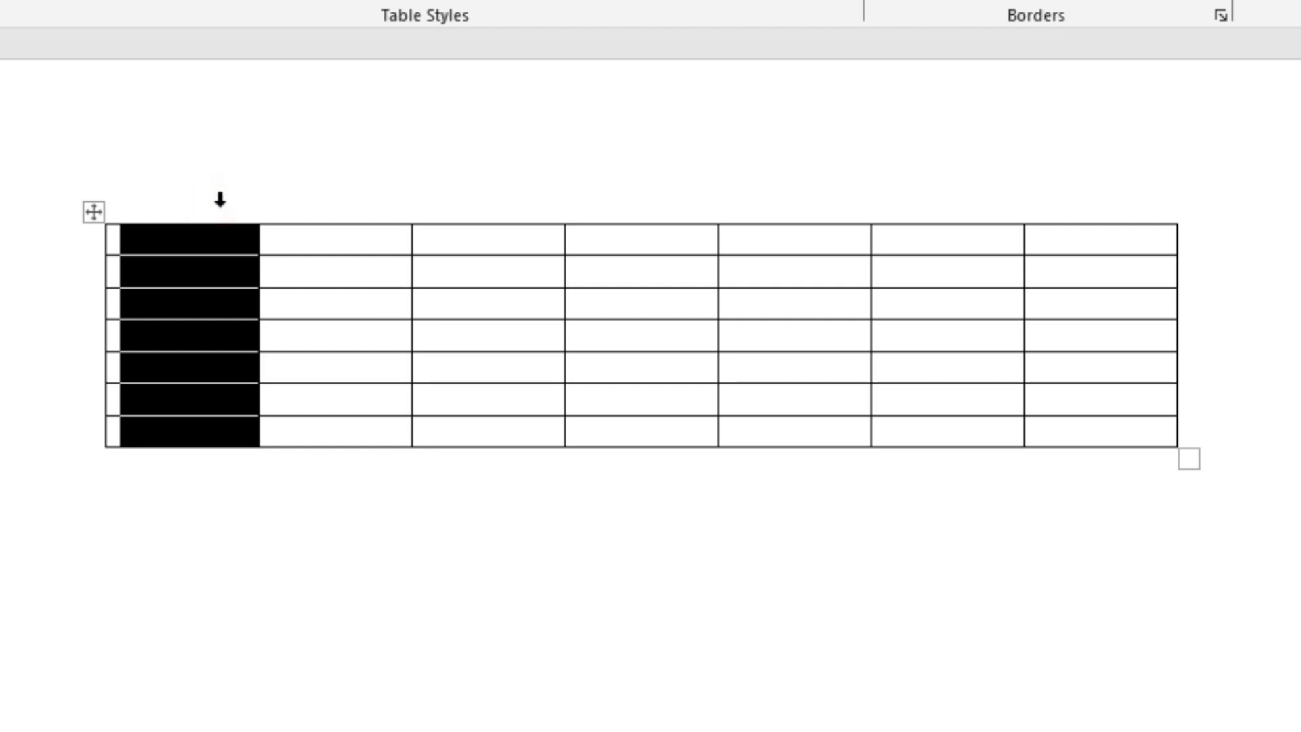
# - Select the non-adjacent first, third and fifth columns of the table together, and clear the selection
pyautogui.moveTo(241, 200); pyautogui.dragTo(147, 153)
pyautogui.moveTo(170, 186)
pyautogui.mouseDown()
pyautogui.moveTo(287, 209)
pyautogui.moveTo(444, 177)
pyautogui.moveTo(587, 177)
pyautogui.moveTo(233, 52)
pyautogui.moveTo(191, 174)
pyautogui.mouseUp()
pyautogui.keyDown('ctrl'); pyautogui.click(486, 193); pyautogui.keyUp('ctrl')
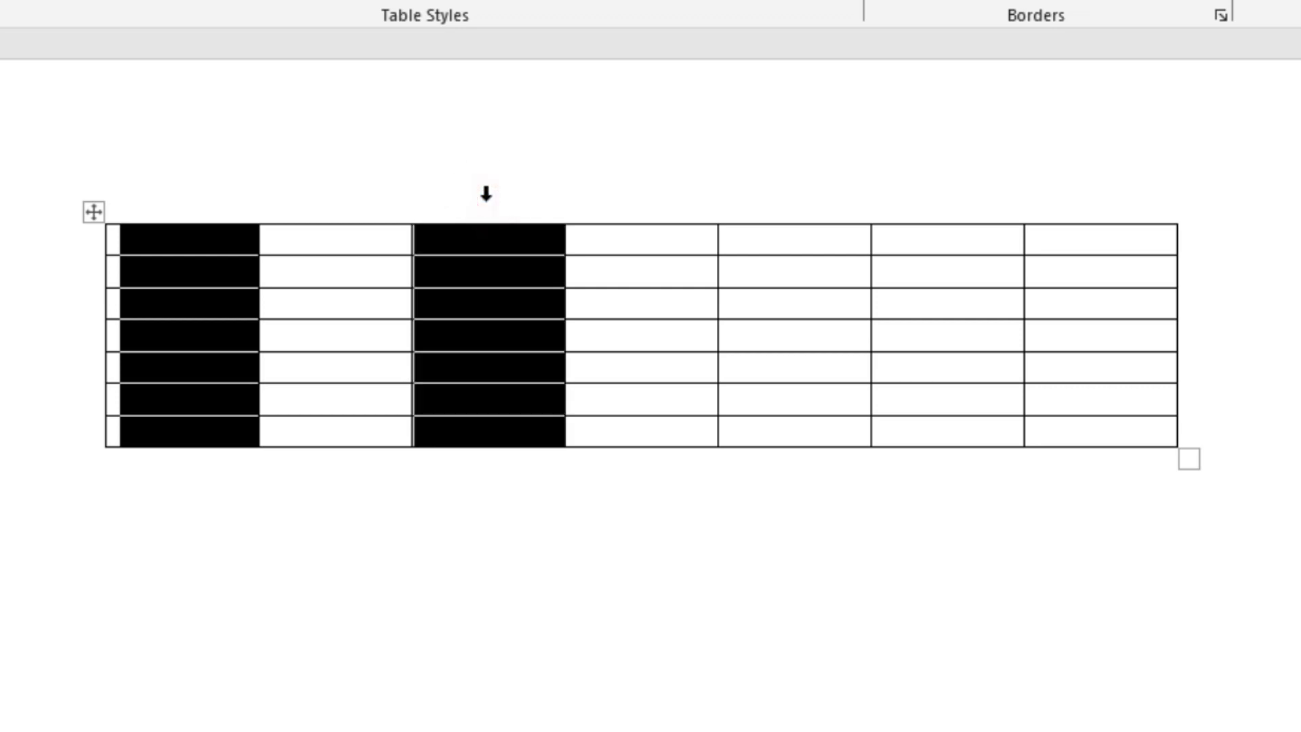
pyautogui.keyDown('ctrl'); pyautogui.click(779, 205); pyautogui.keyUp('ctrl')
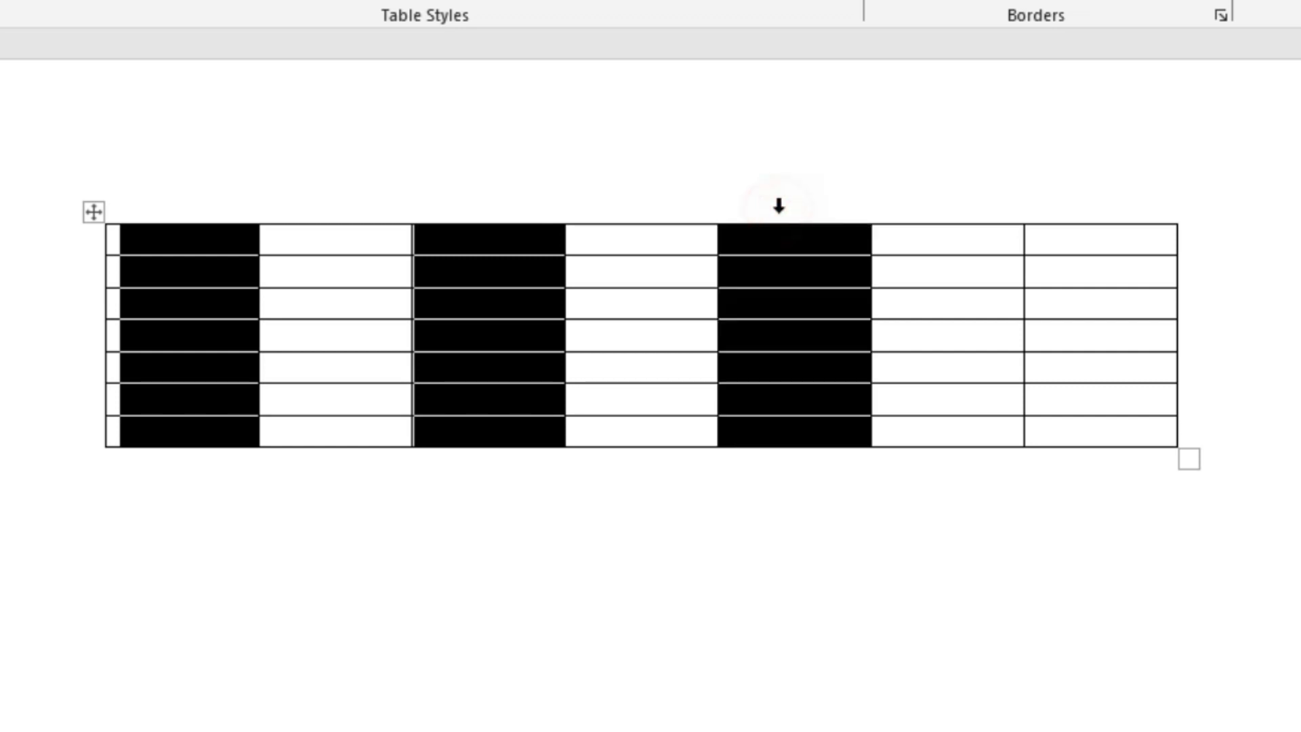
pyautogui.click(619, 708)
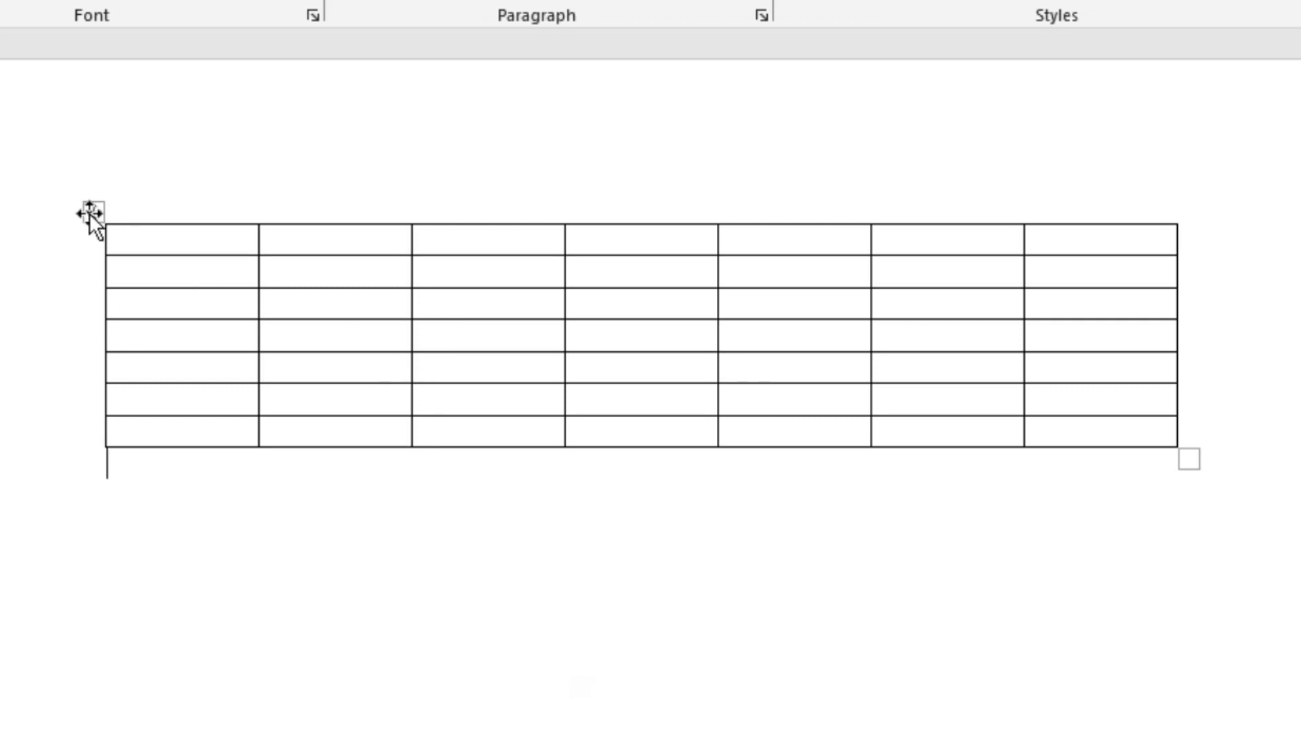
# - Select the entire table at once, and clear the selection
pyautogui.moveTo(119, 259)
pyautogui.click(92, 213)
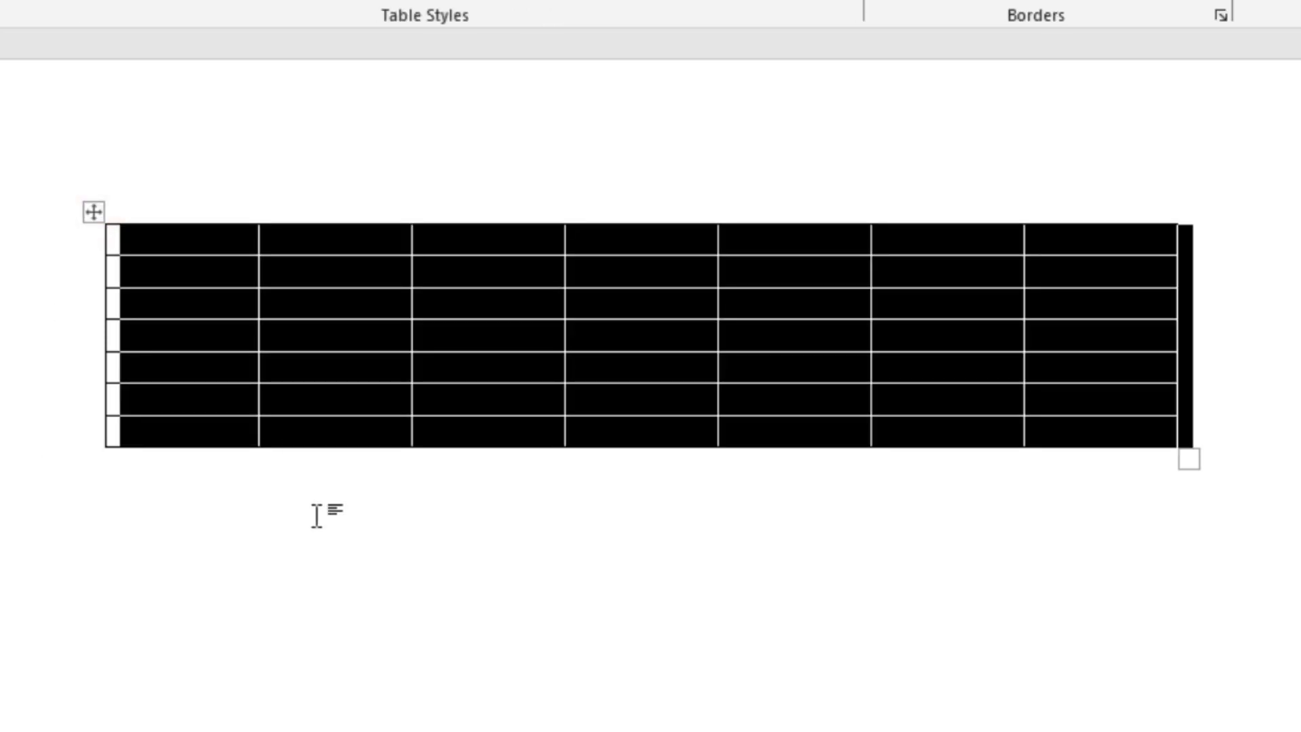
pyautogui.click(380, 533)
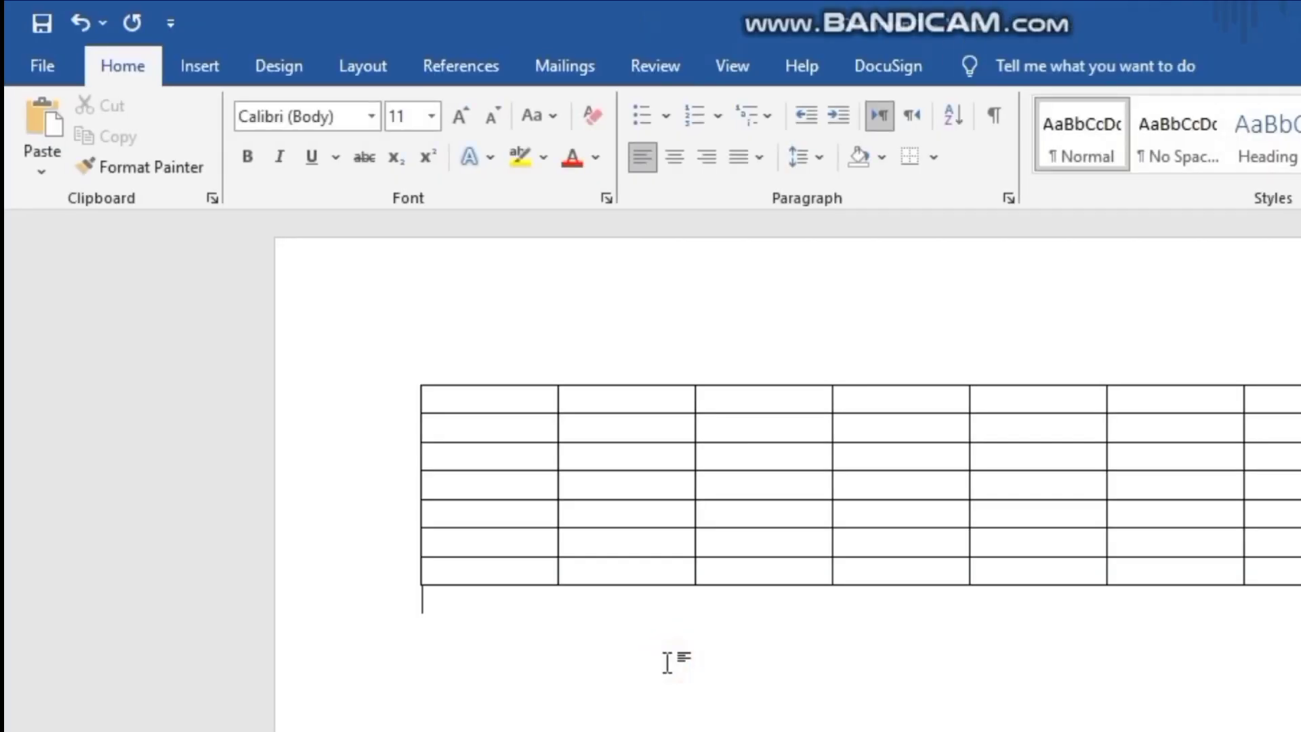
# - Place the cursor in a table cell and view the table-specific design and layout tools
pyautogui.click(651, 544)
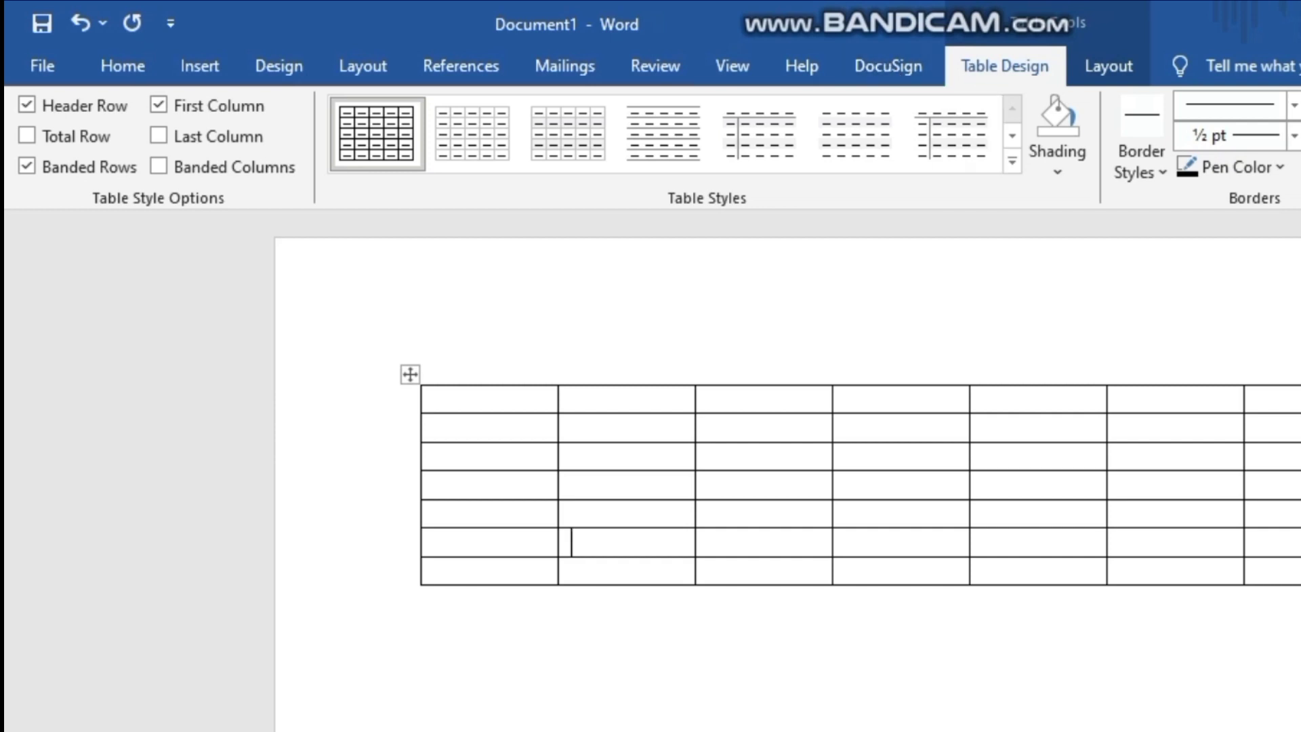
pyautogui.click(422, 600)
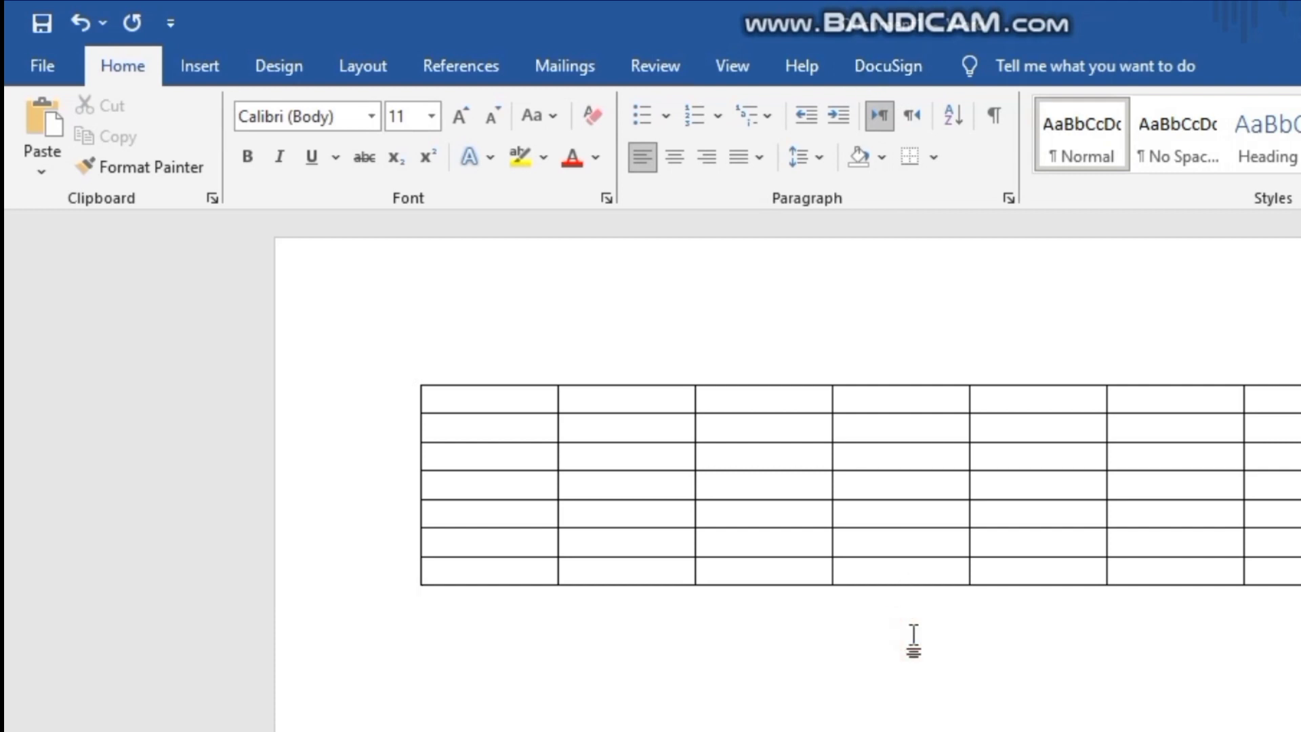
pyautogui.click(777, 492)
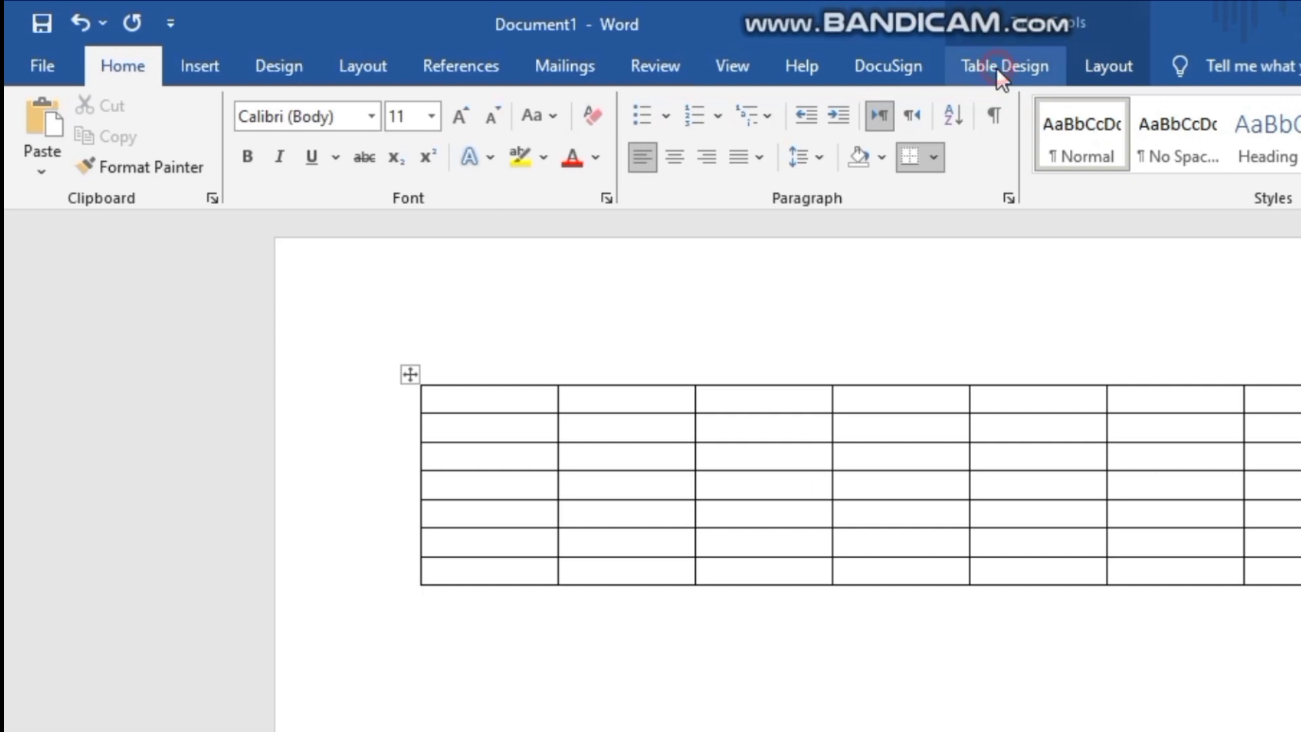
pyautogui.click(996, 67)
pyautogui.click(1088, 70)
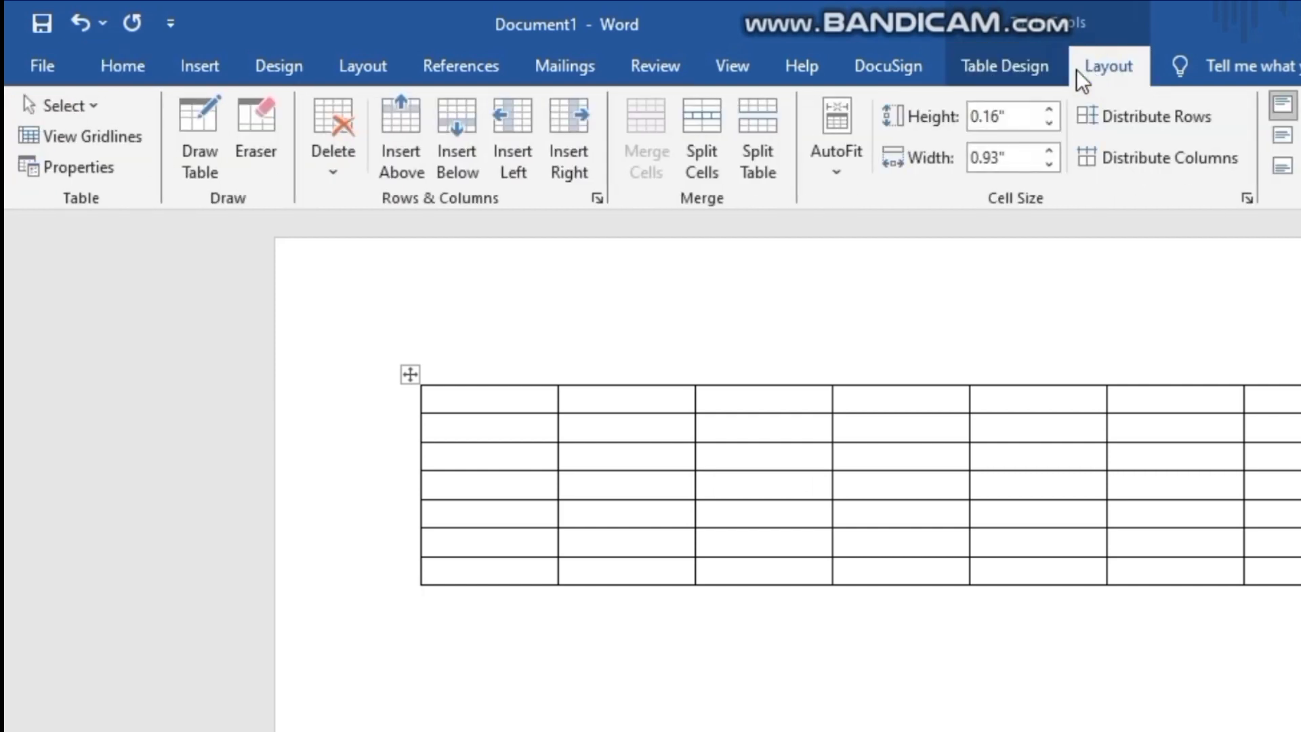
# - Apply the dark black-and-grey grid style with a solid header row and first column to the table
pyautogui.click(1042, 80)
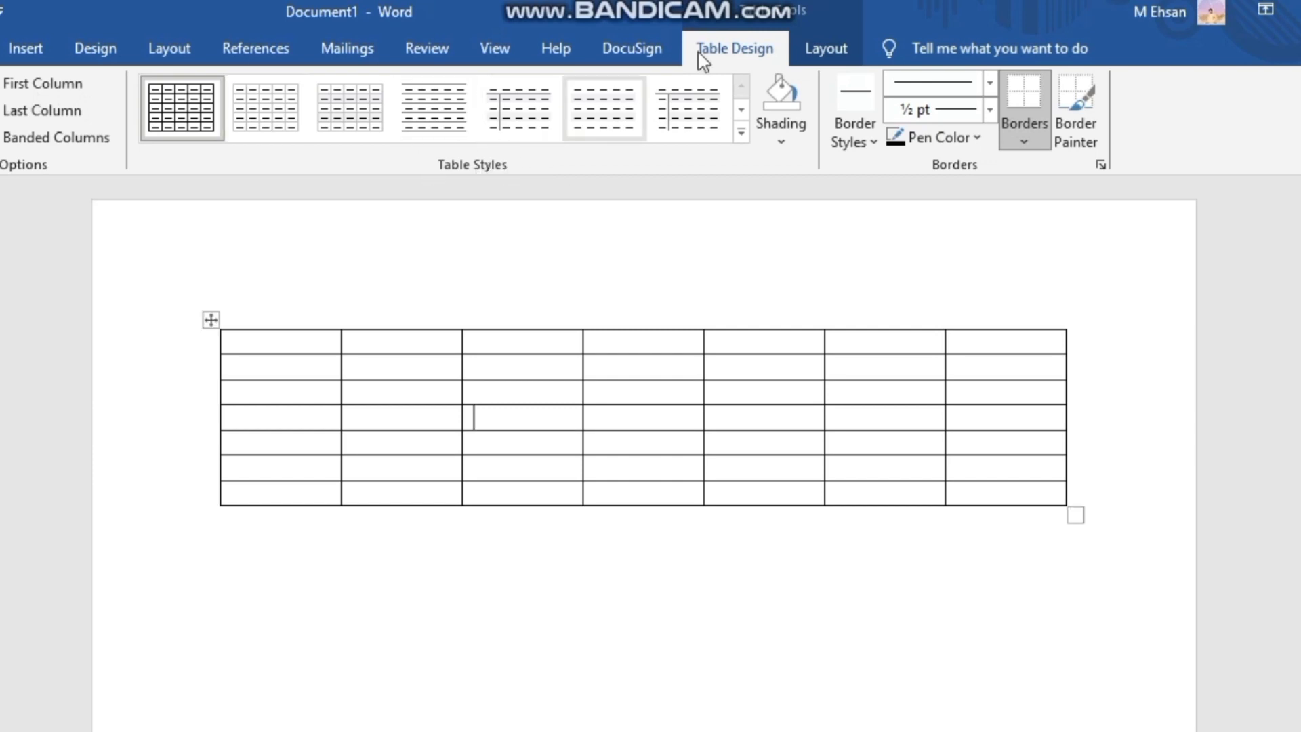
pyautogui.click(741, 136)
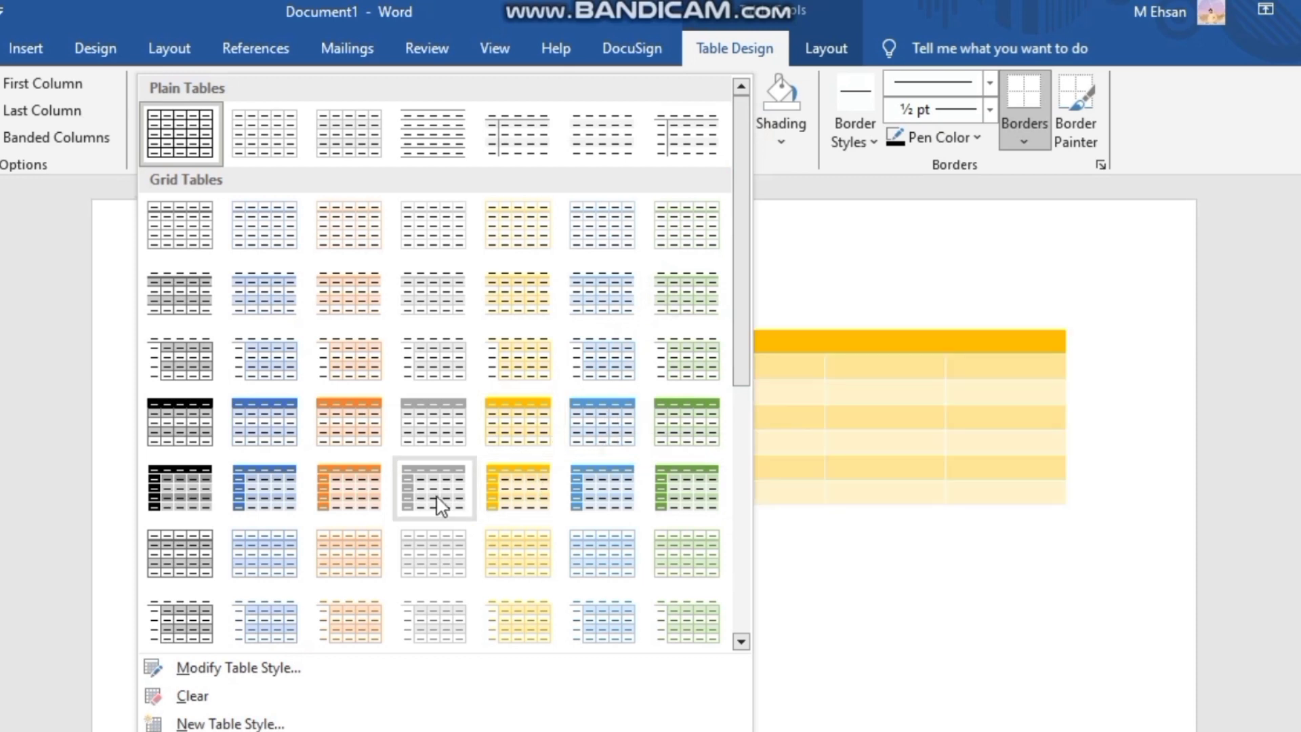
pyautogui.click(188, 510)
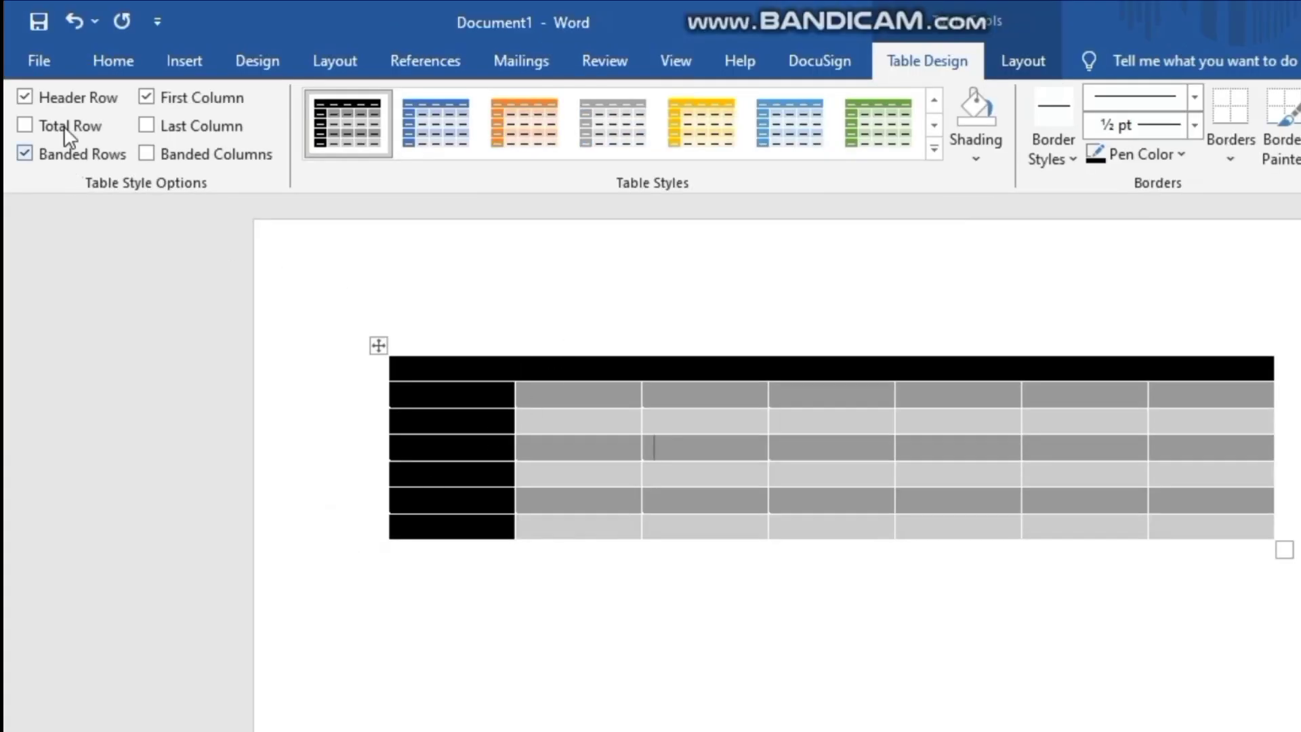
# - Toggle the table's Header Row option off and on, disable First Column, and enable Last Column and Total Row
pyautogui.click(25, 98)
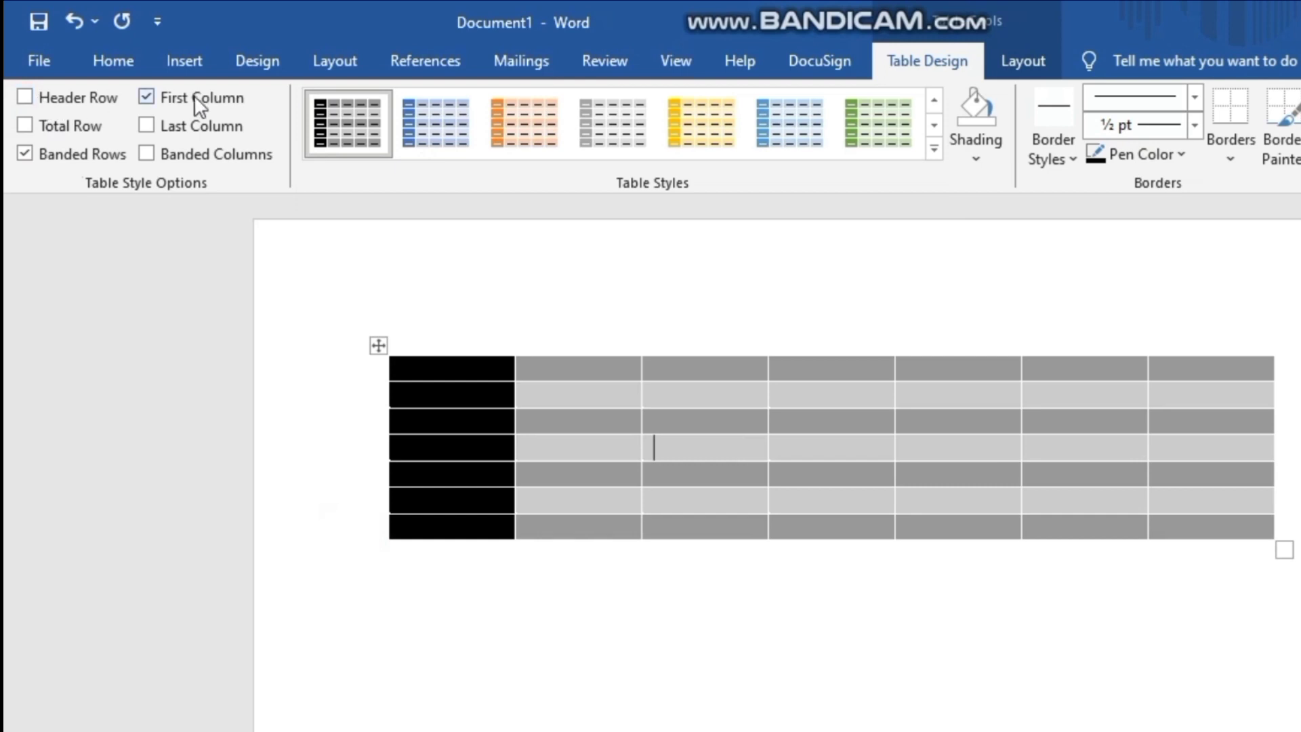
pyautogui.click(27, 97)
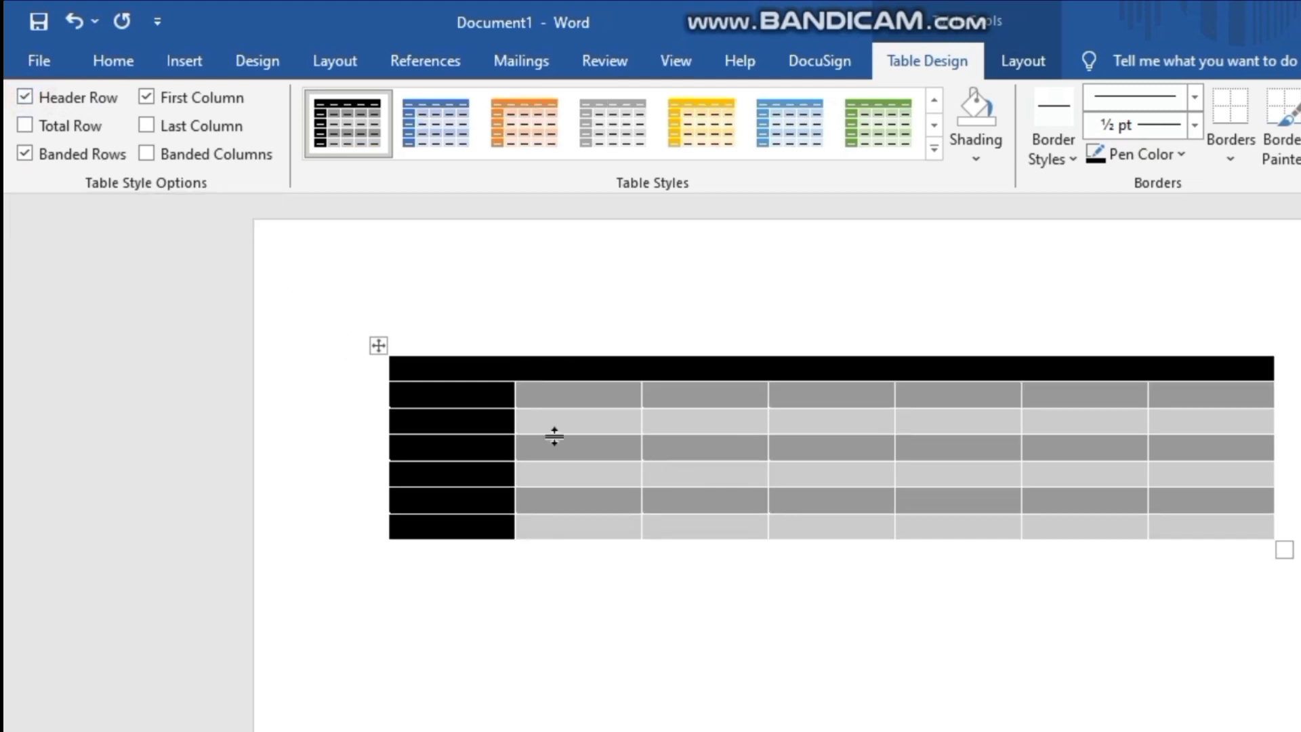
pyautogui.click(144, 98)
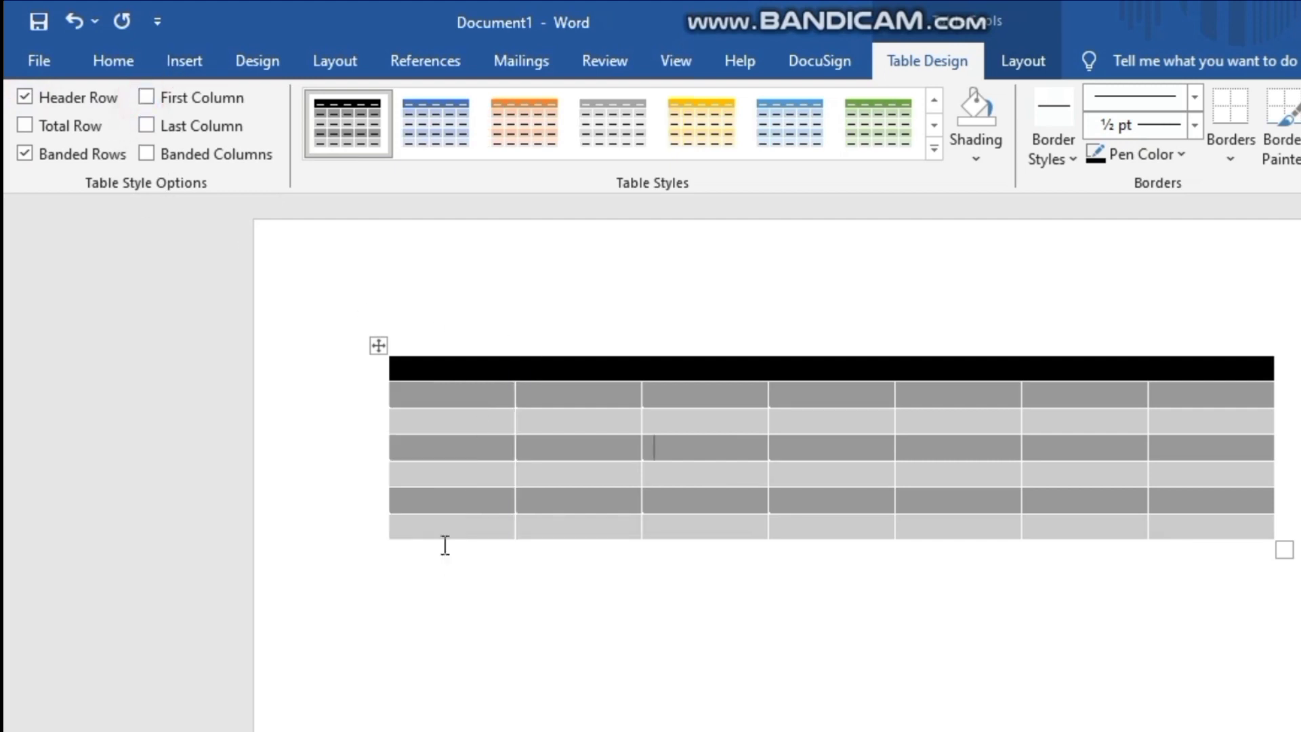
pyautogui.click(145, 126)
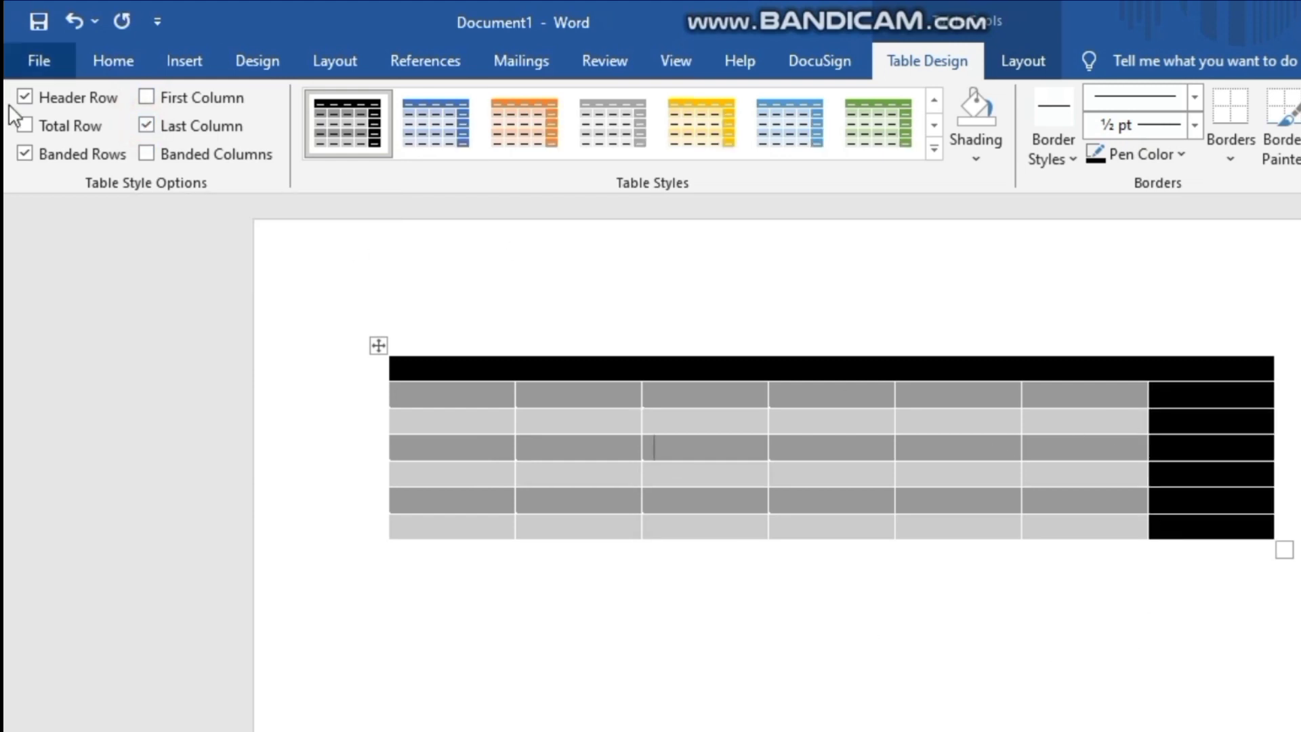
pyautogui.click(25, 125)
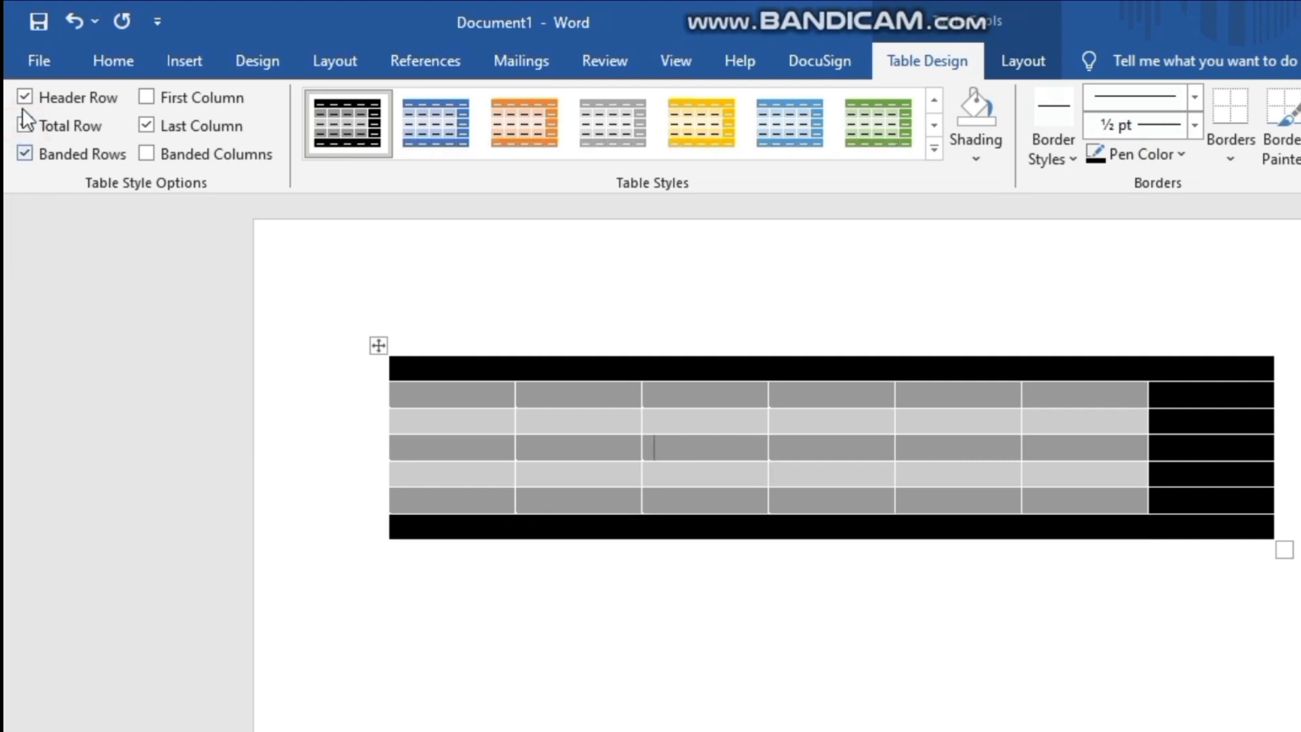
# - Disable the table's Header Row, Total Row, Banded Rows and Last Column style options
pyautogui.click(24, 97)
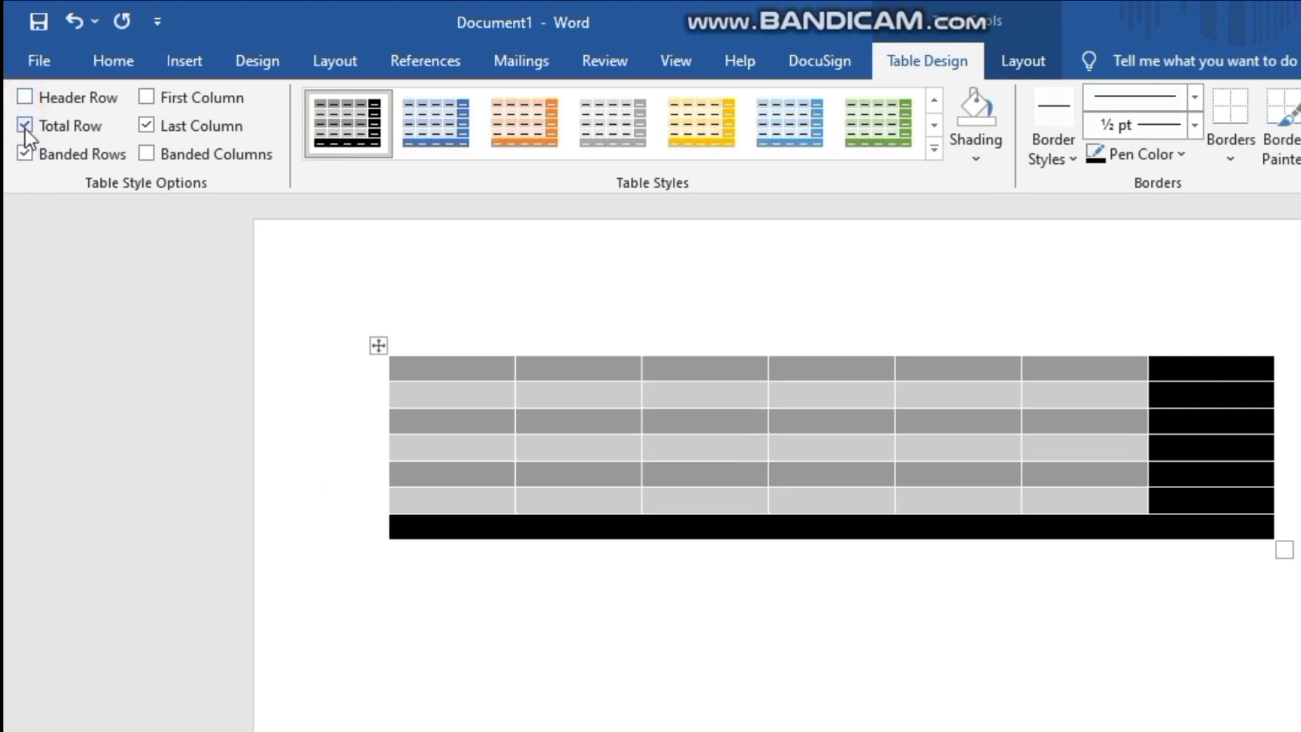
pyautogui.click(24, 125)
pyautogui.click(25, 153)
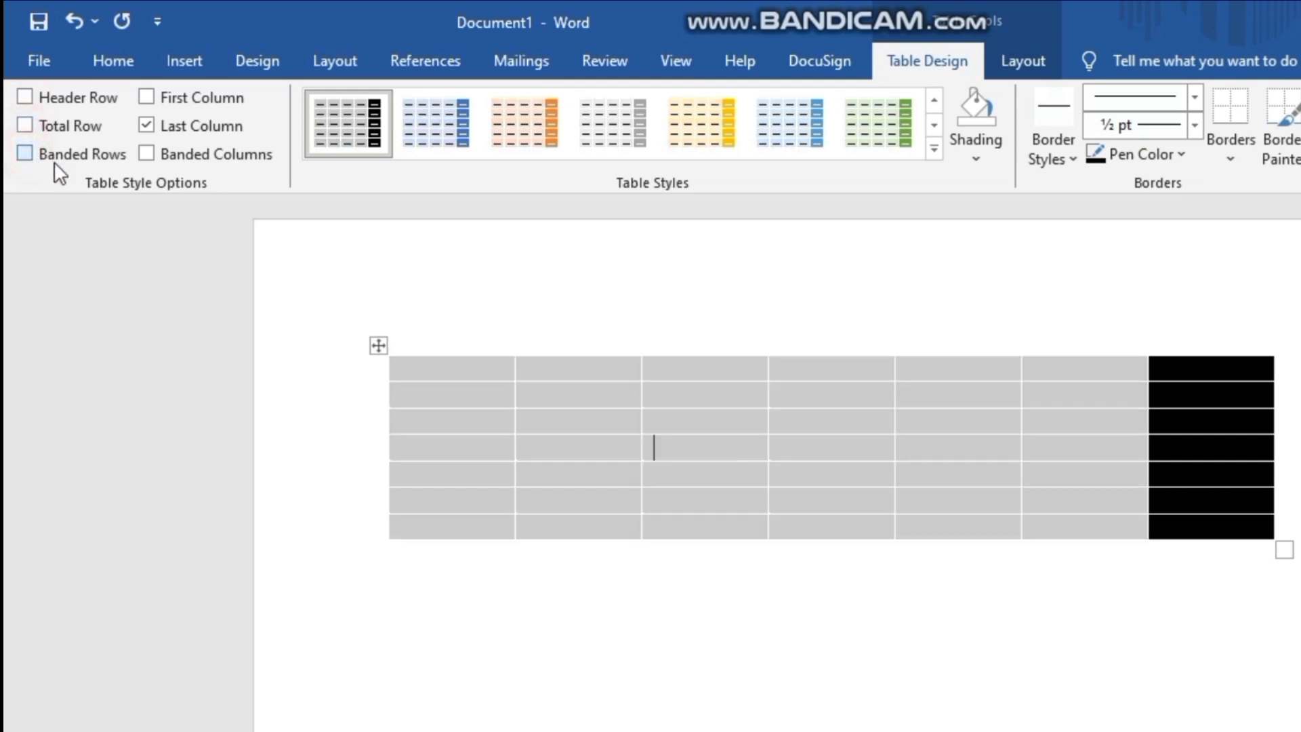
pyautogui.click(145, 125)
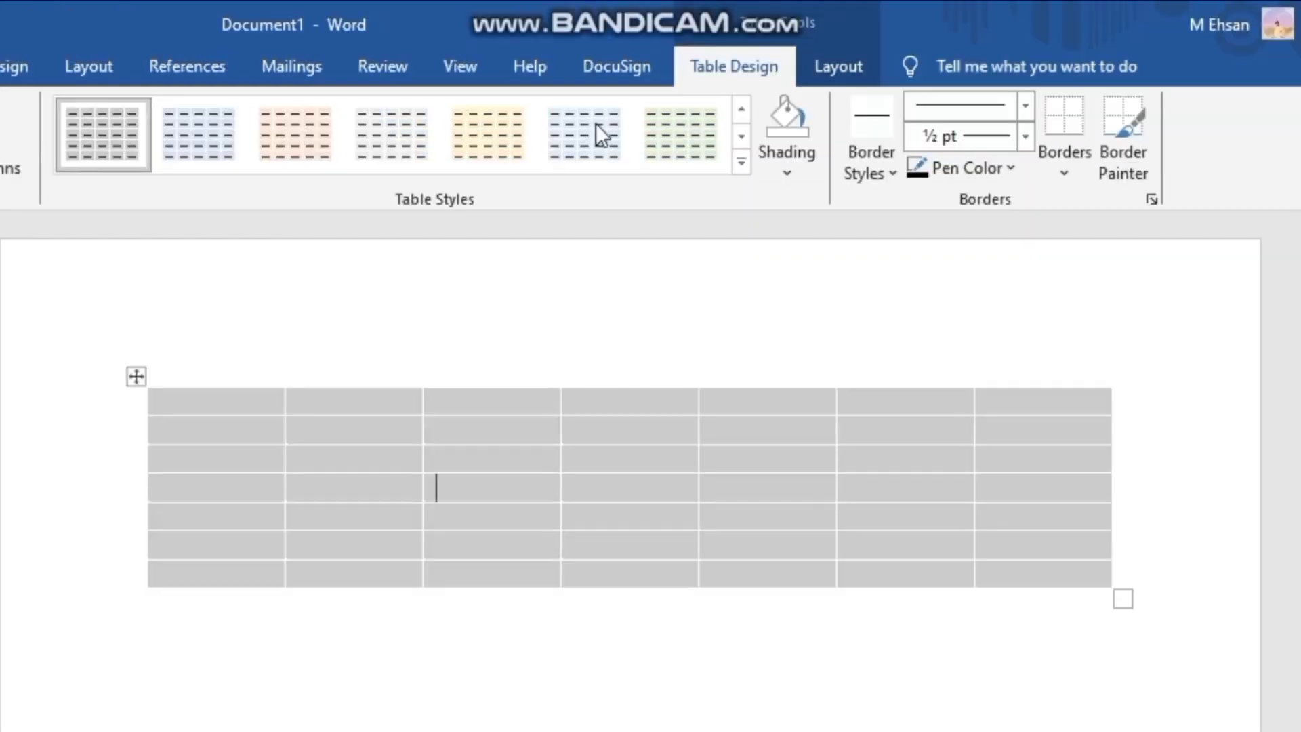
# - Reapply the dark black-and-grey grid style to the table, and try its blue, orange and grey variants
pyautogui.click(740, 156)
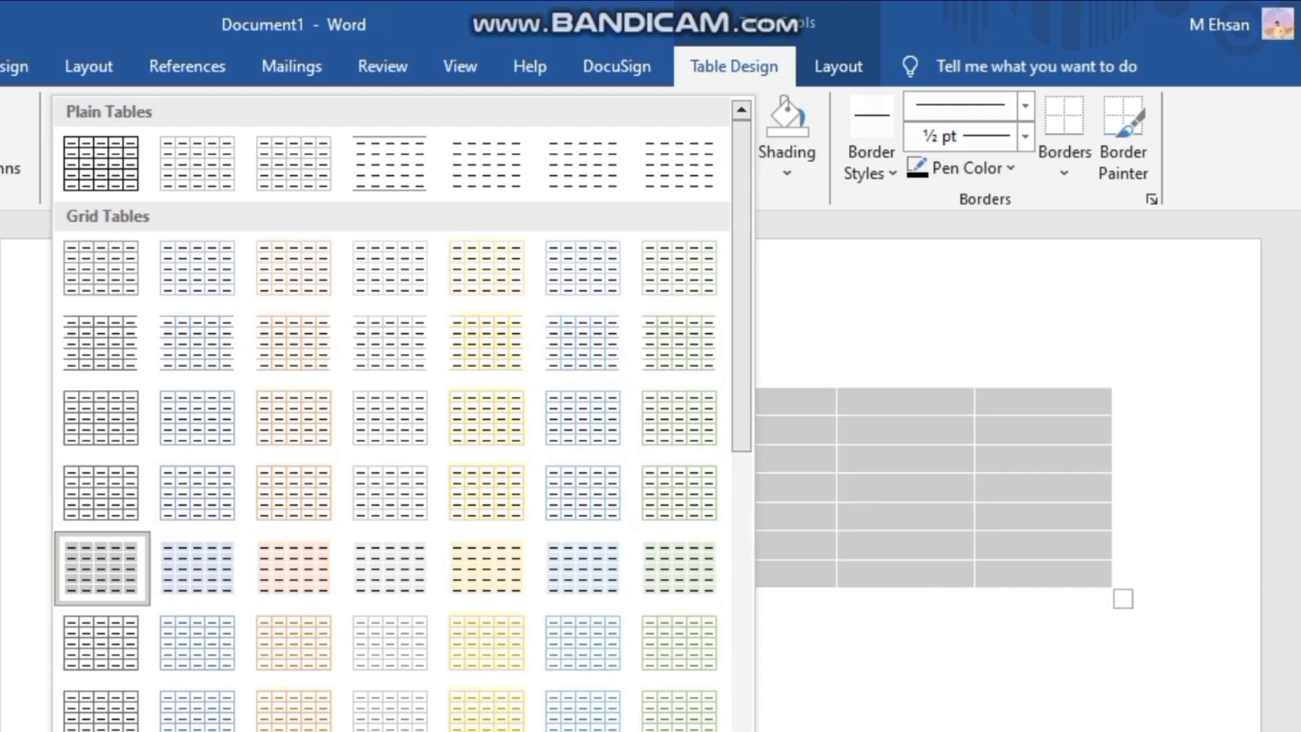
pyautogui.click(102, 568)
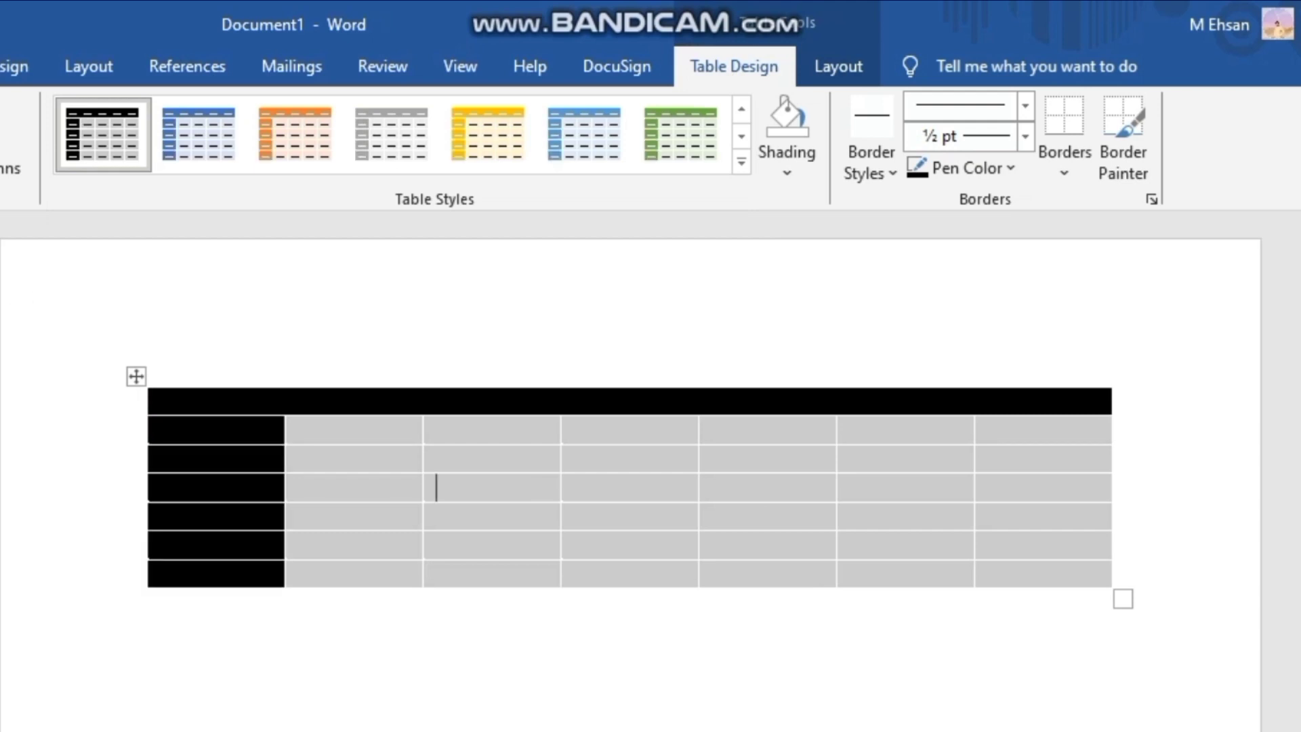
pyautogui.click(198, 152)
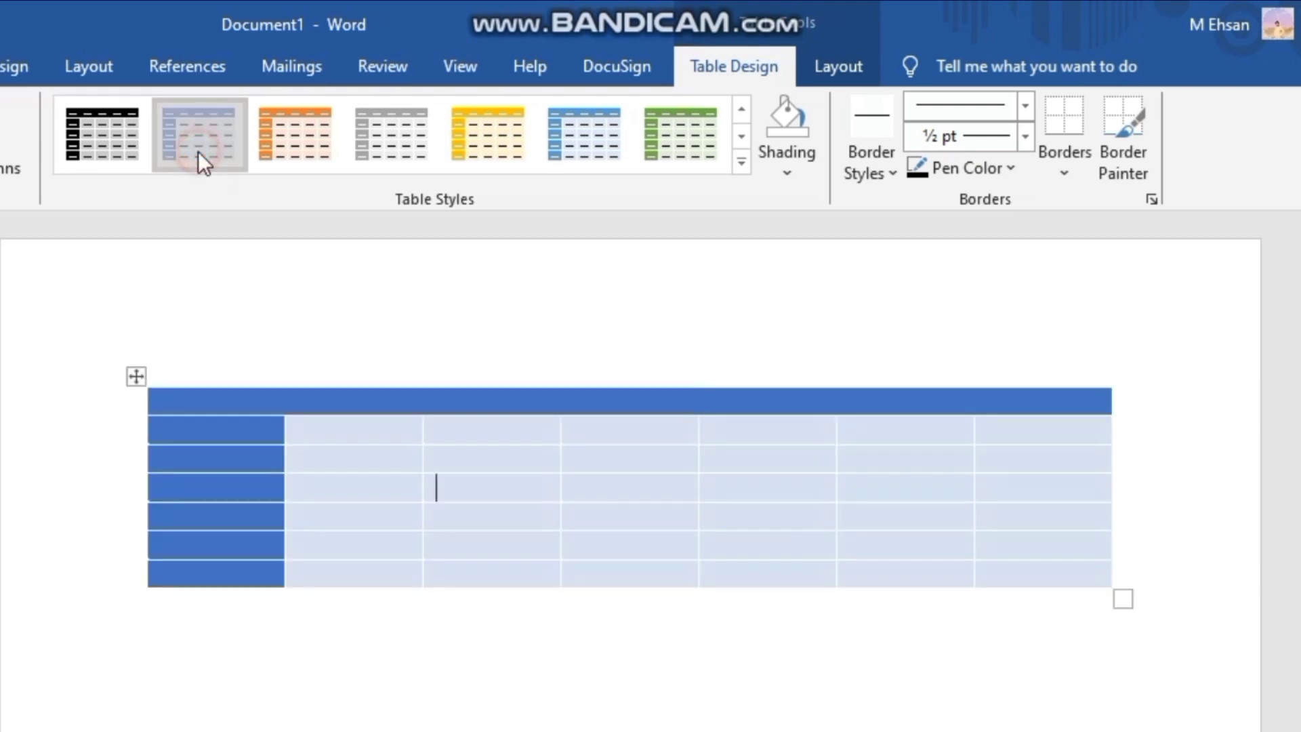
pyautogui.click(281, 159)
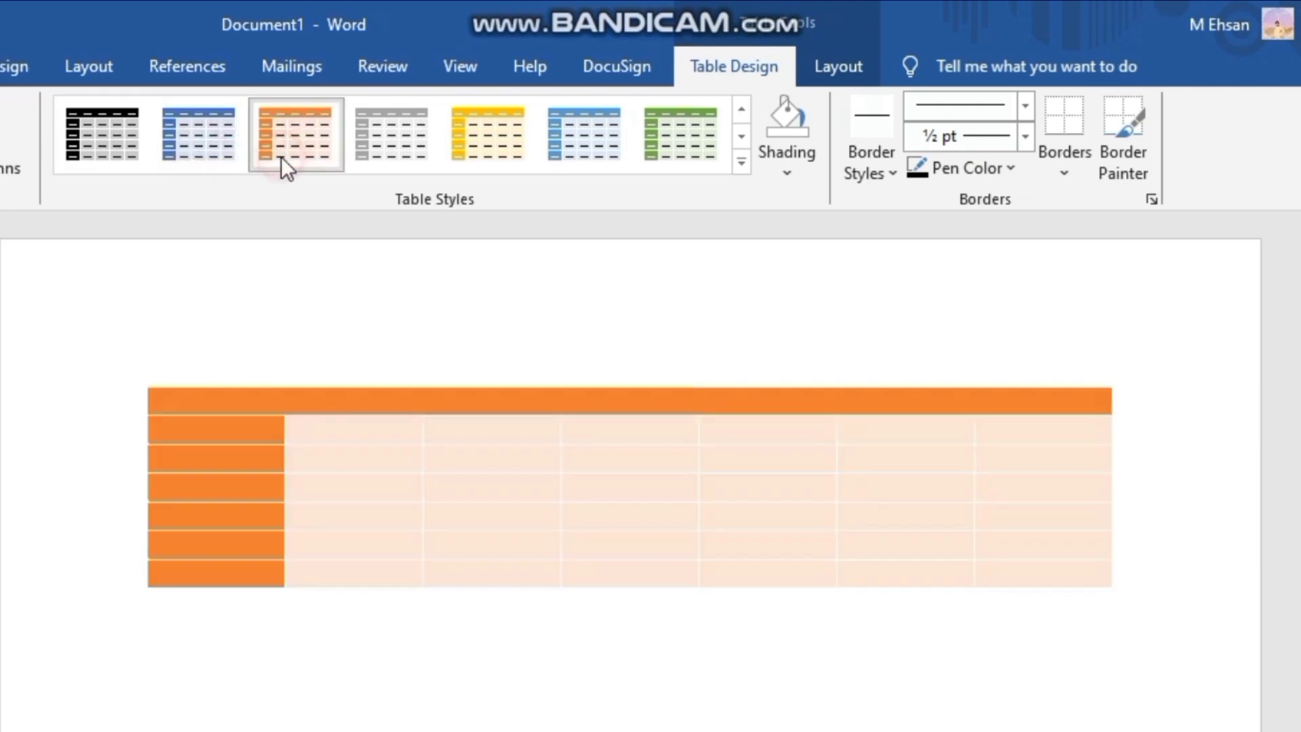
pyautogui.click(383, 149)
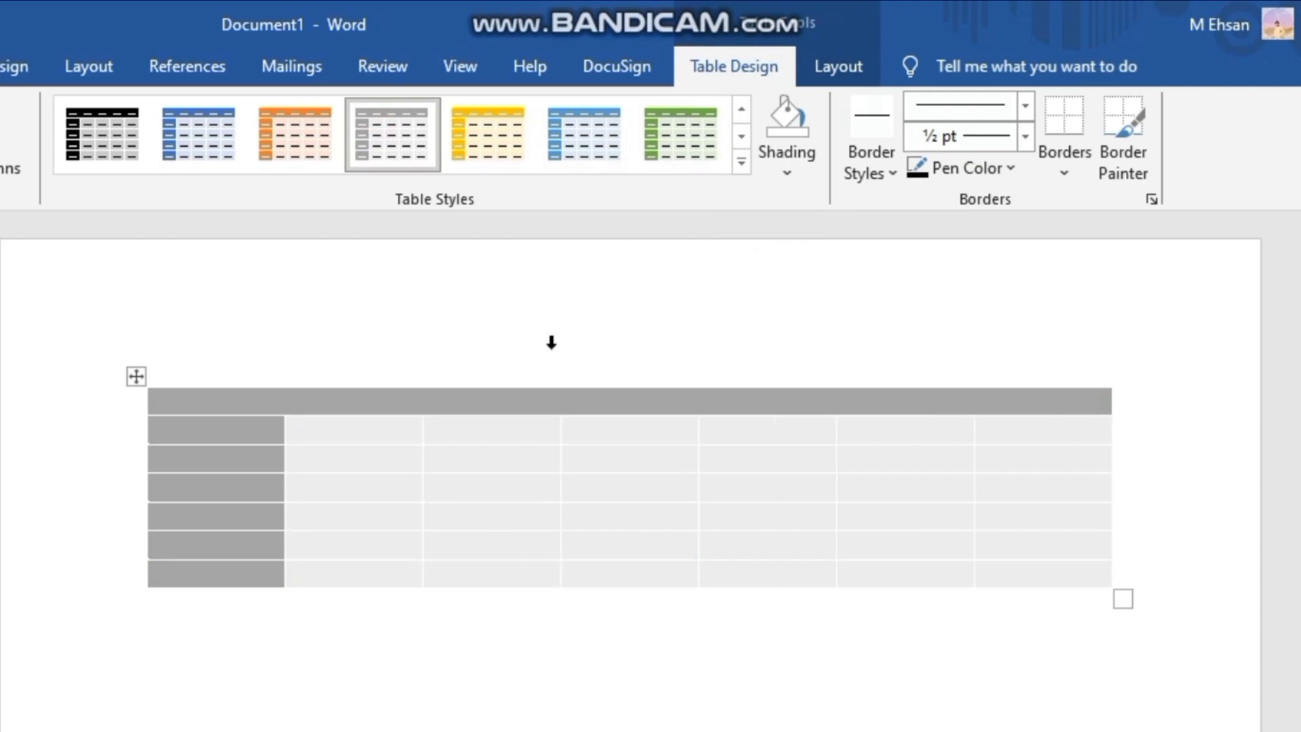
# - Undo all the table style and style option changes, back to the plain black-bordered grid
pyautogui.hotkey('ctrl', 'z')
pyautogui.hotkey('ctrl', 'z')
pyautogui.hotkey('ctrl', 'z')
pyautogui.hotkey('ctrl', 'z')
pyautogui.hotkey('ctrl', 'z')
pyautogui.hotkey('ctrl', 'z')
pyautogui.hotkey('ctrl', 'z')
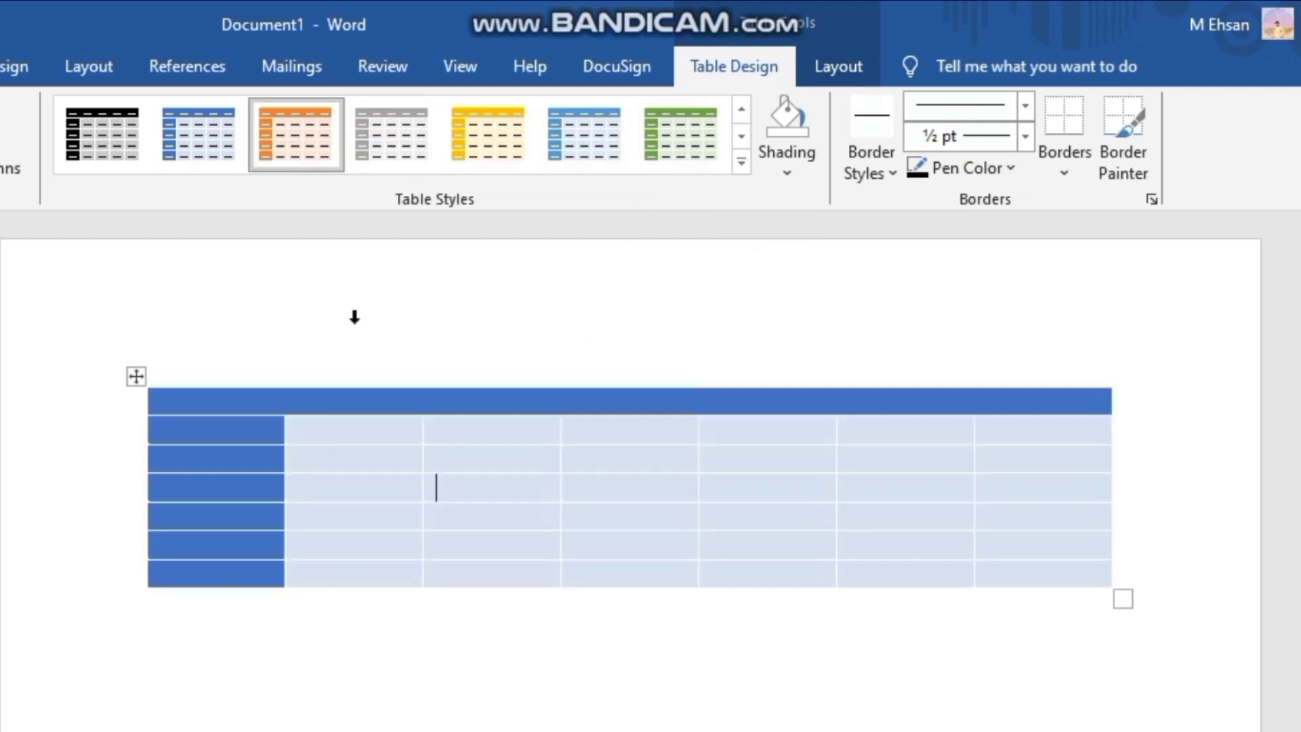
pyautogui.hotkey('ctrl', 'z')
pyautogui.hotkey('ctrl', 'z')
pyautogui.hotkey('ctrl', 'z')
pyautogui.hotkey('ctrl', 'z')
pyautogui.hotkey('ctrl', 'z')
pyautogui.hotkey('ctrl', 'z')
pyautogui.hotkey('ctrl', 'z')
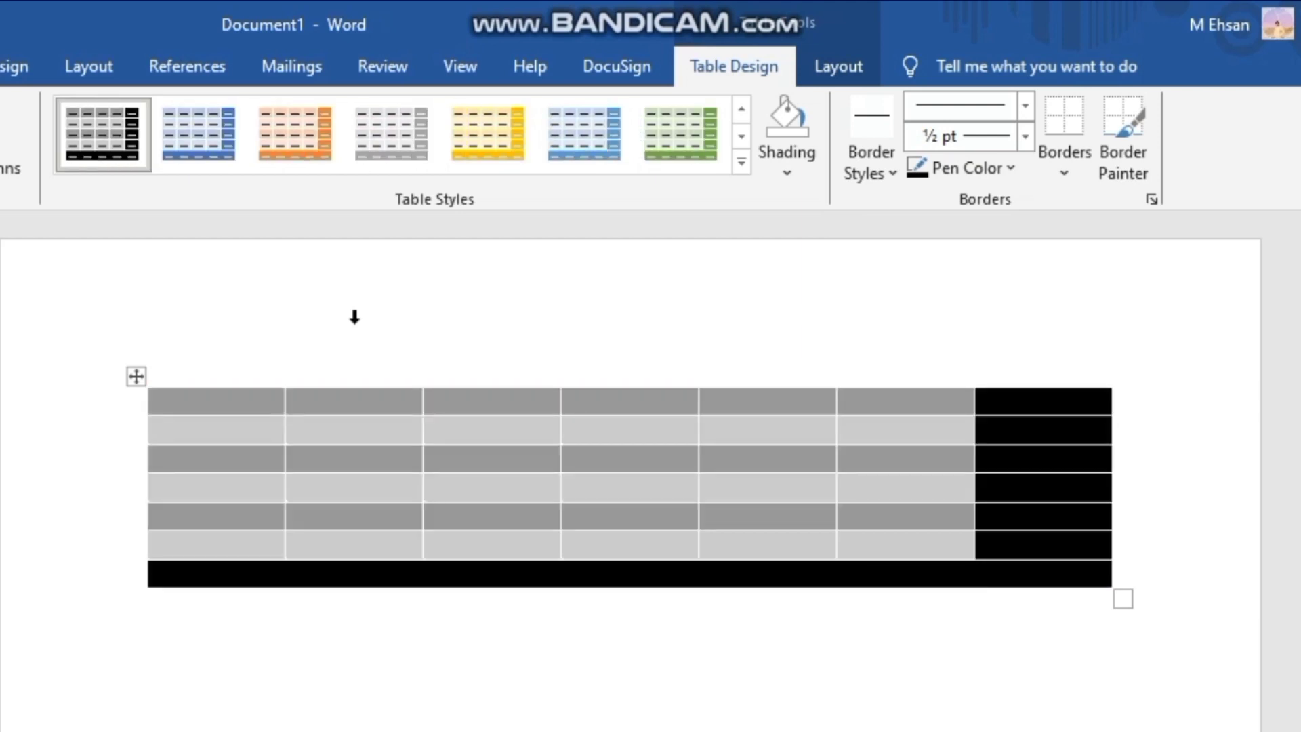
pyautogui.hotkey('ctrl', 'z')
pyautogui.hotkey('ctrl', 'z')
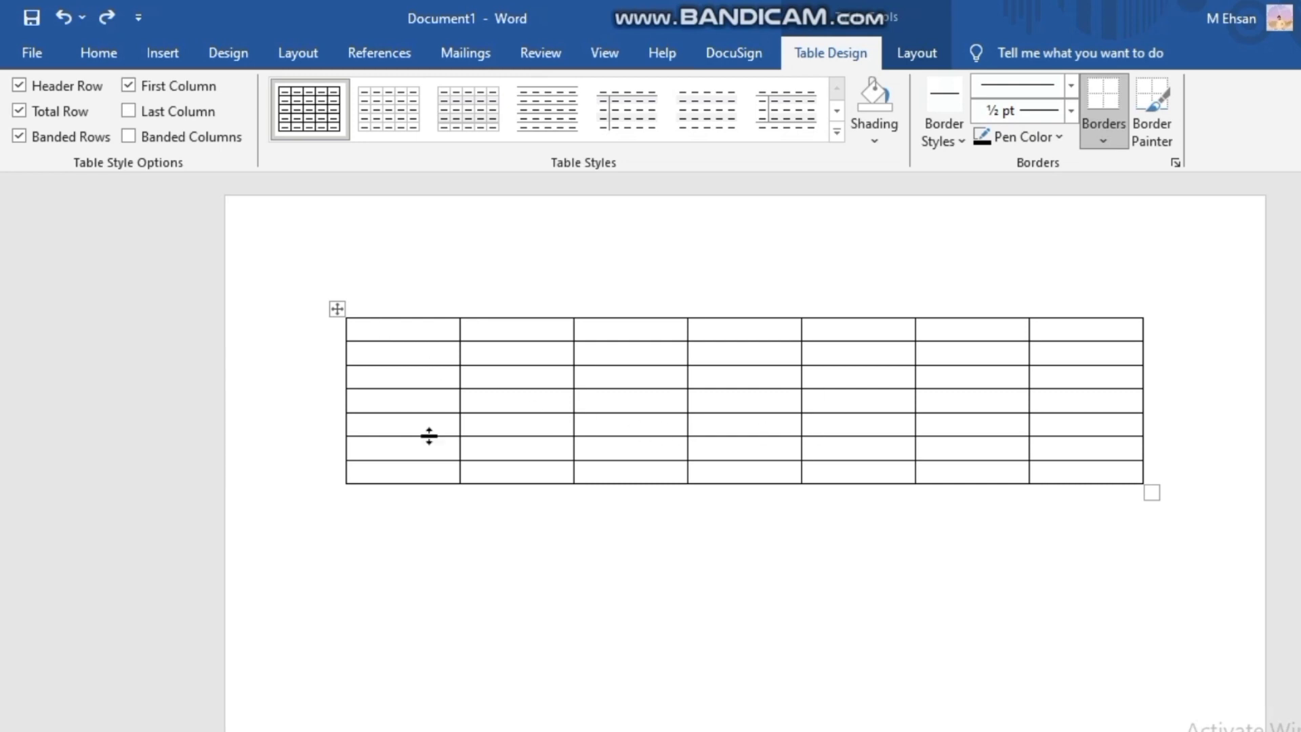
# - Shade the first cell of the table's top row standard yellow
pyautogui.click(372, 327)
pyautogui.click(866, 128)
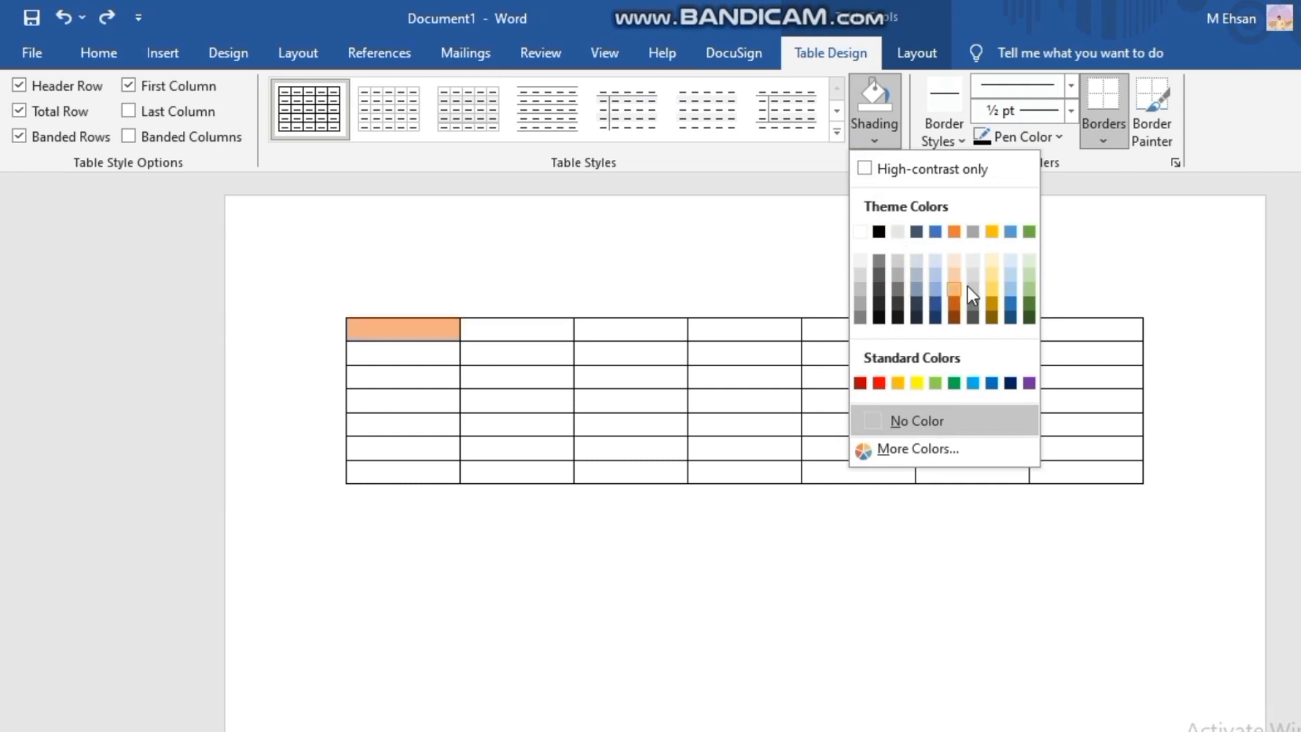
pyautogui.click(915, 384)
pyautogui.click(386, 676)
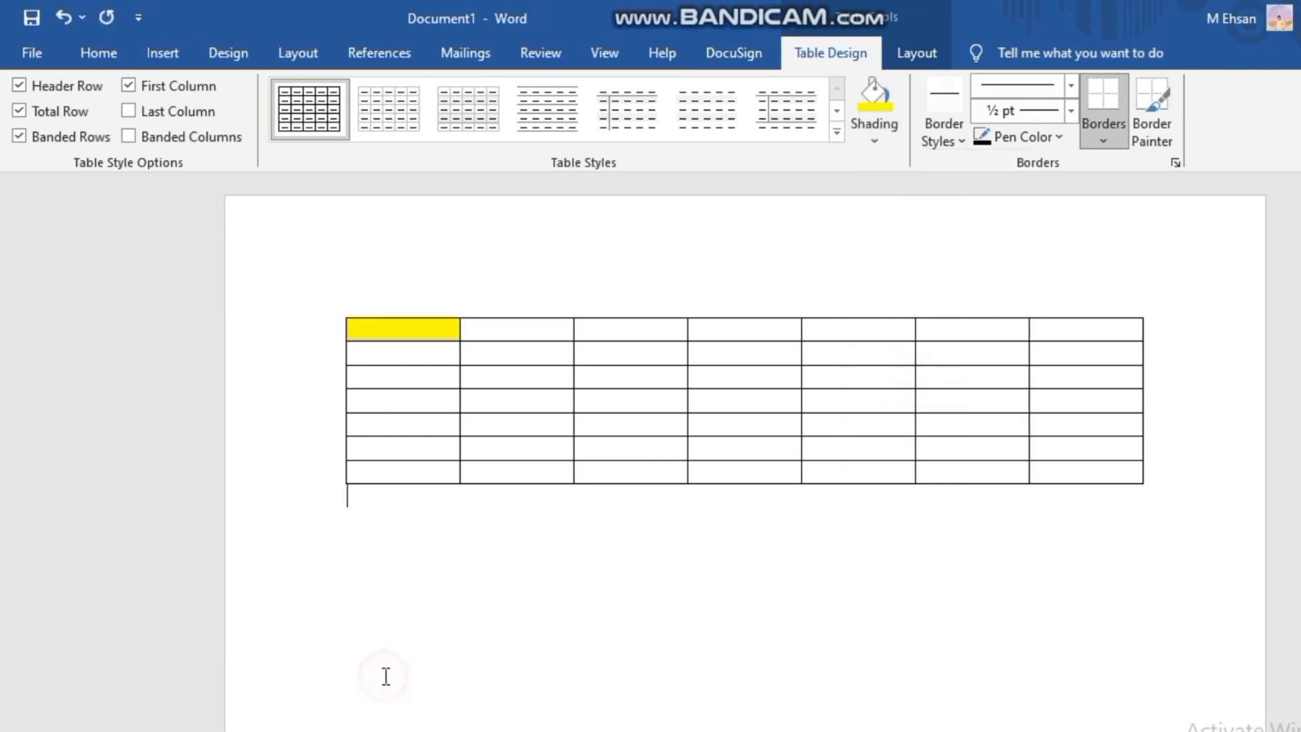
# - Try to shade the table's bottom four rows, and clear the selection
pyautogui.moveTo(386, 676); pyautogui.dragTo(358, 388)
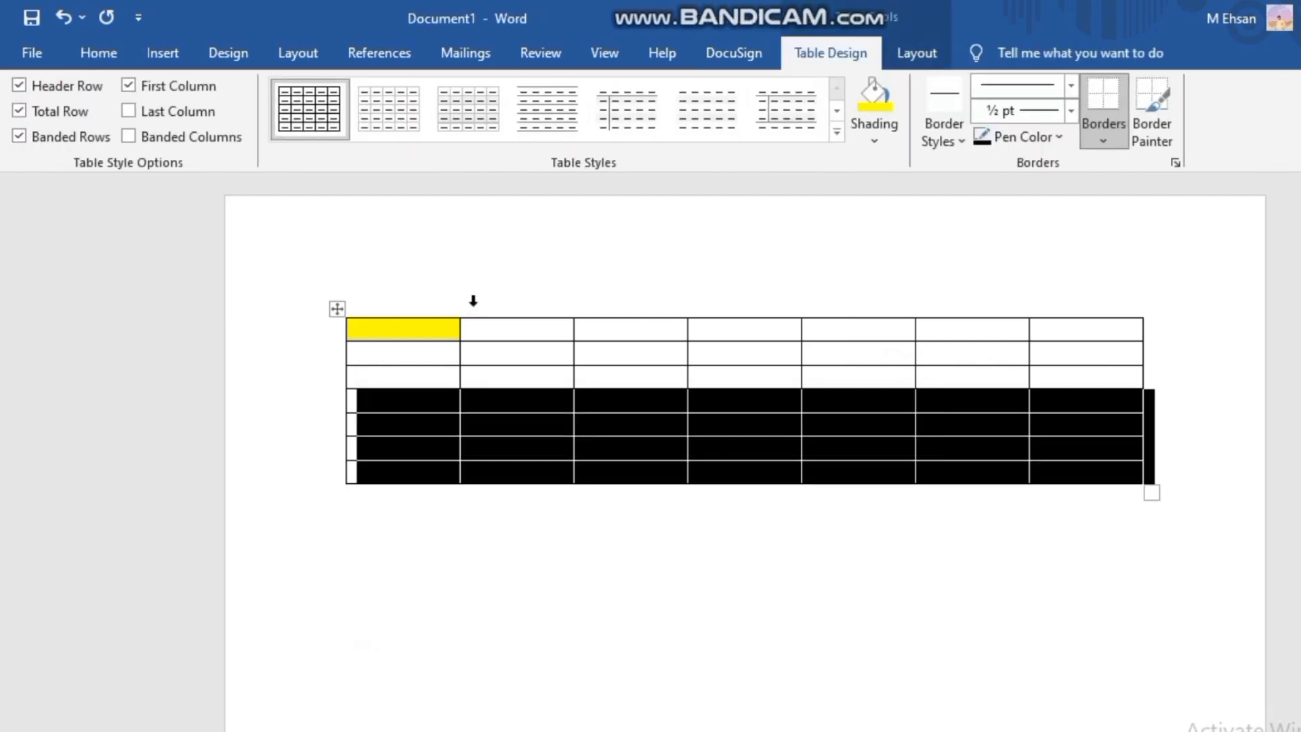
pyautogui.click(877, 140)
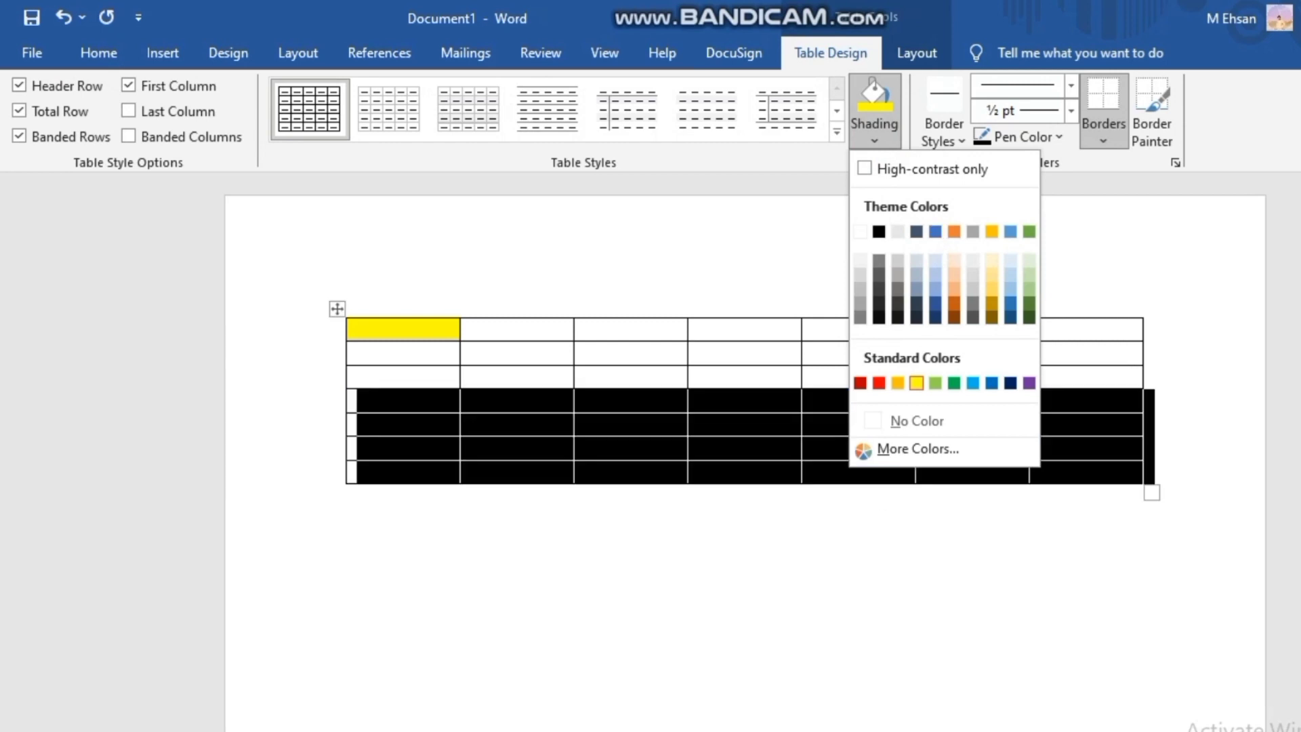
pyautogui.click(879, 231)
pyautogui.click(584, 540)
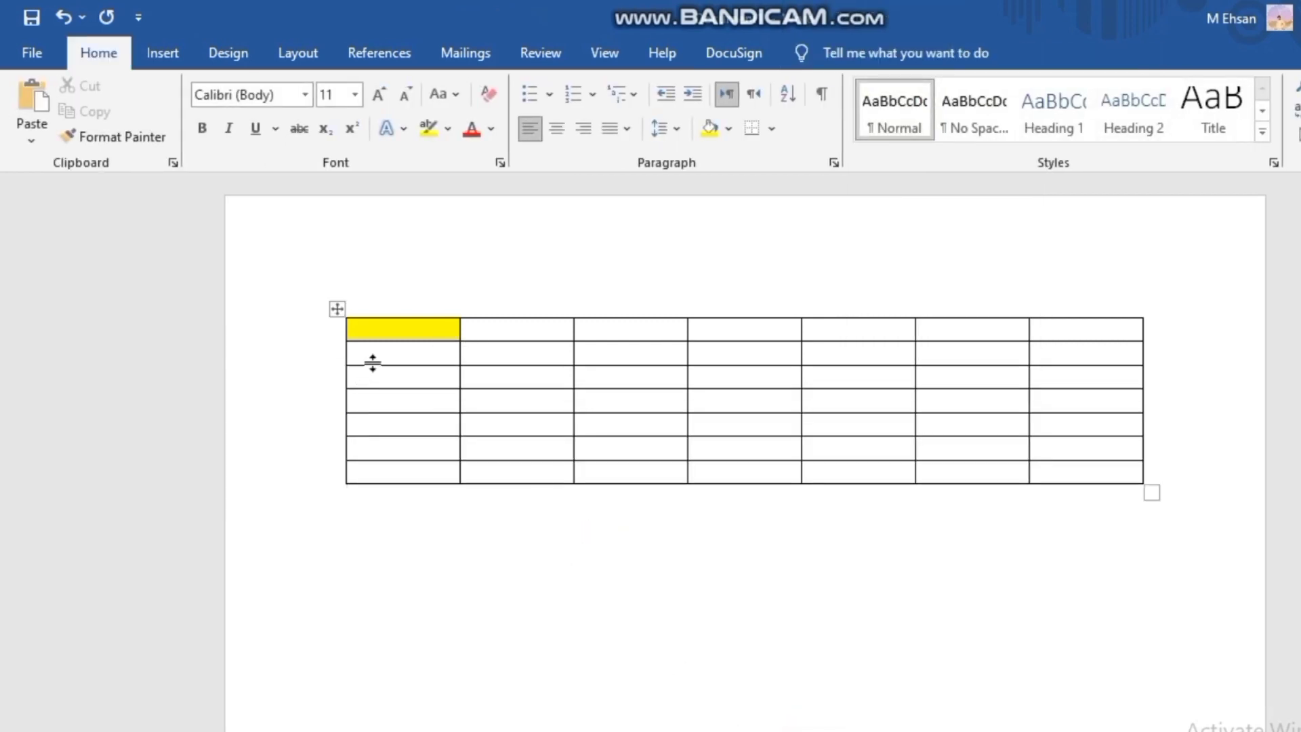
# - Shade the table's entire first column and entire top row with the lightest orange theme colour
pyautogui.click(417, 308)
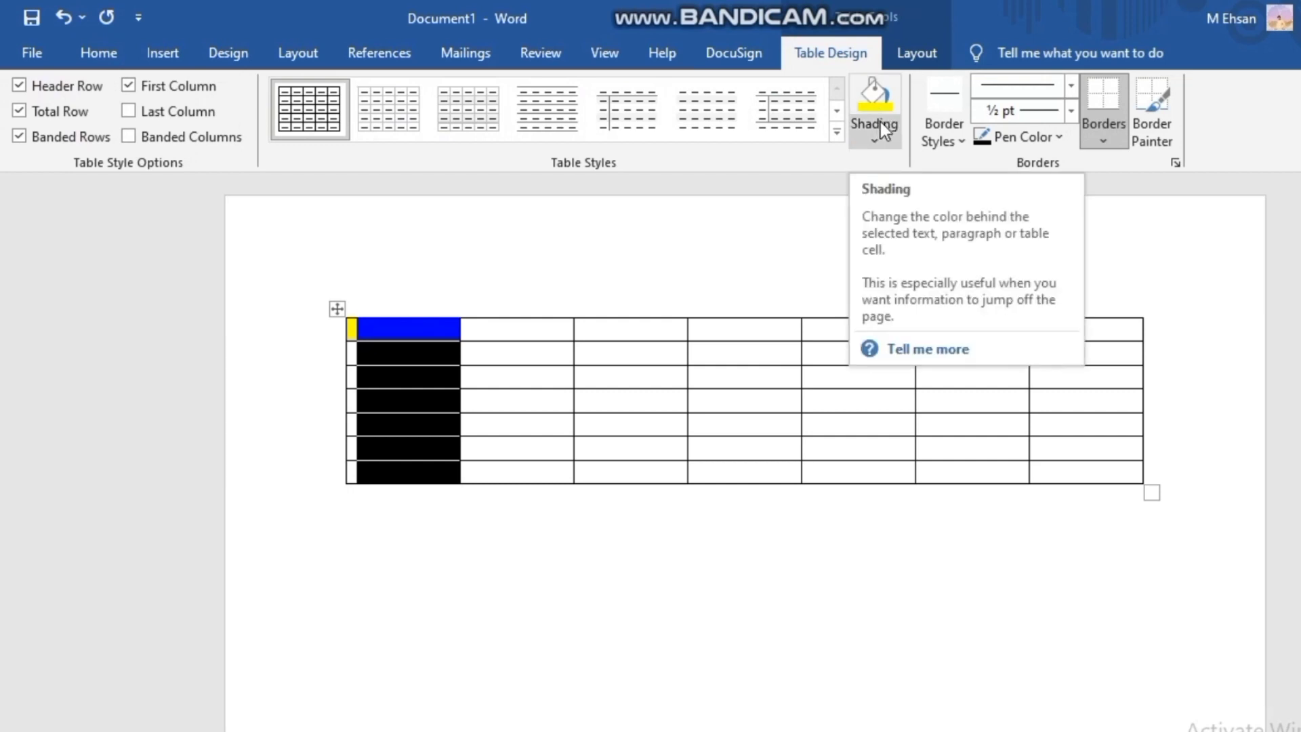
pyautogui.click(880, 122)
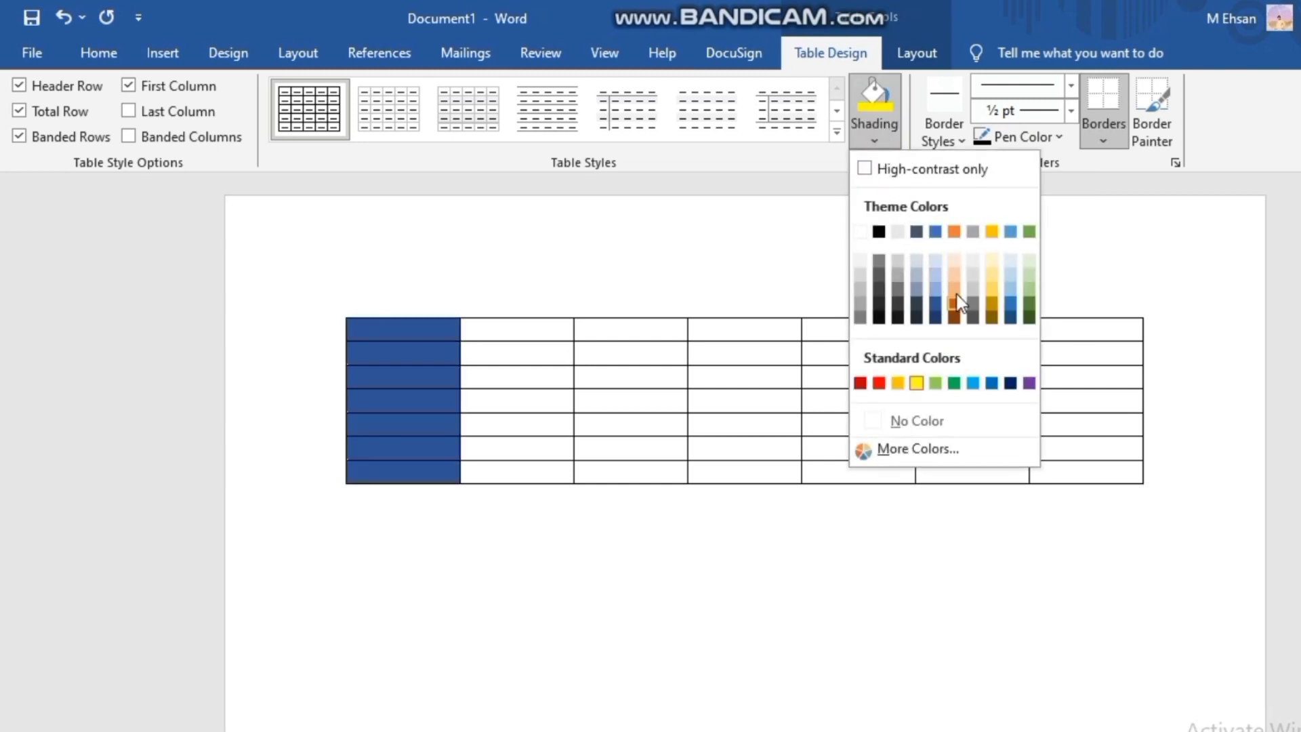
pyautogui.click(949, 260)
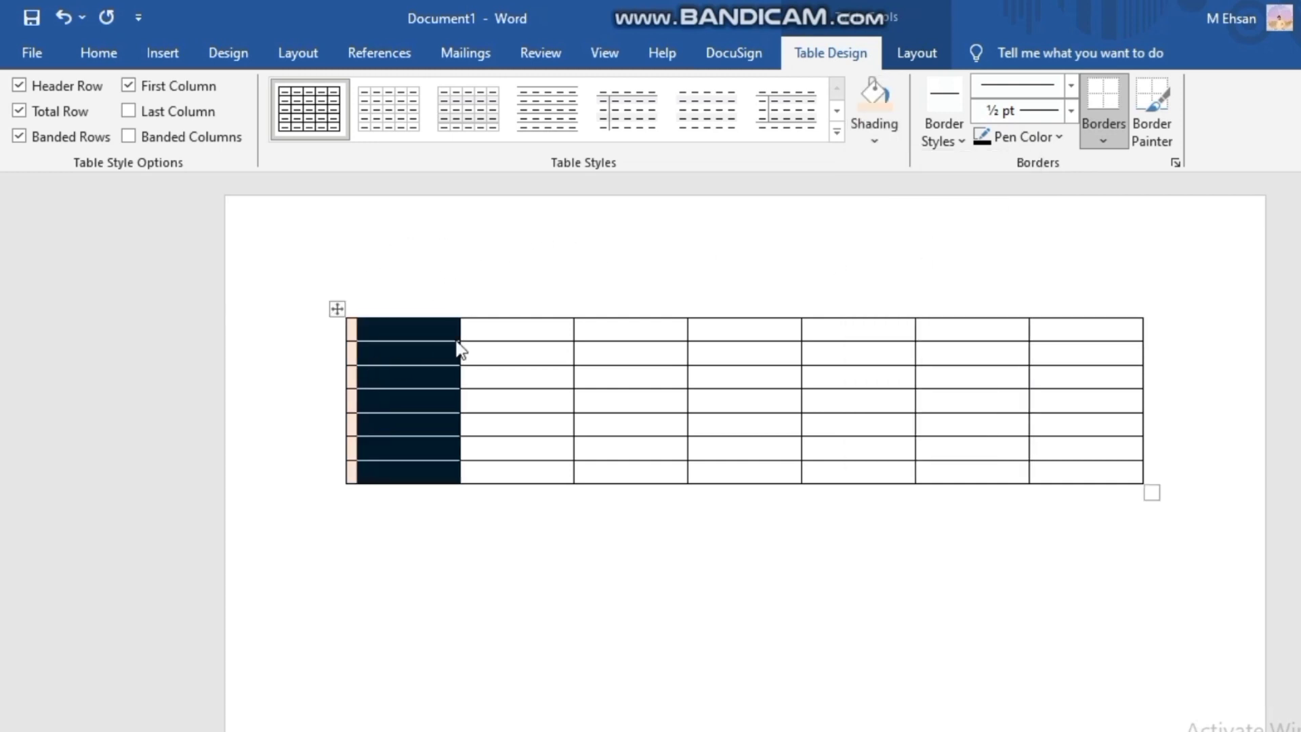
pyautogui.click(336, 331)
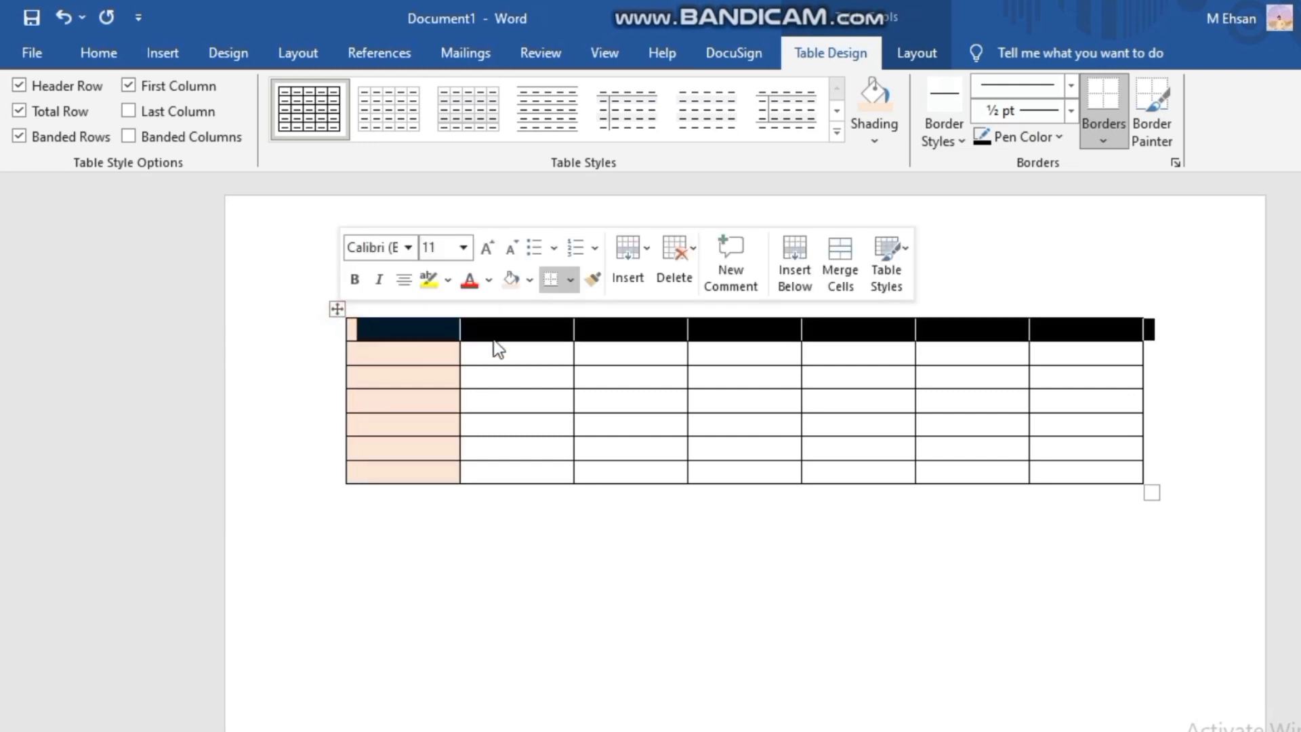
pyautogui.click(864, 112)
pyautogui.click(736, 300)
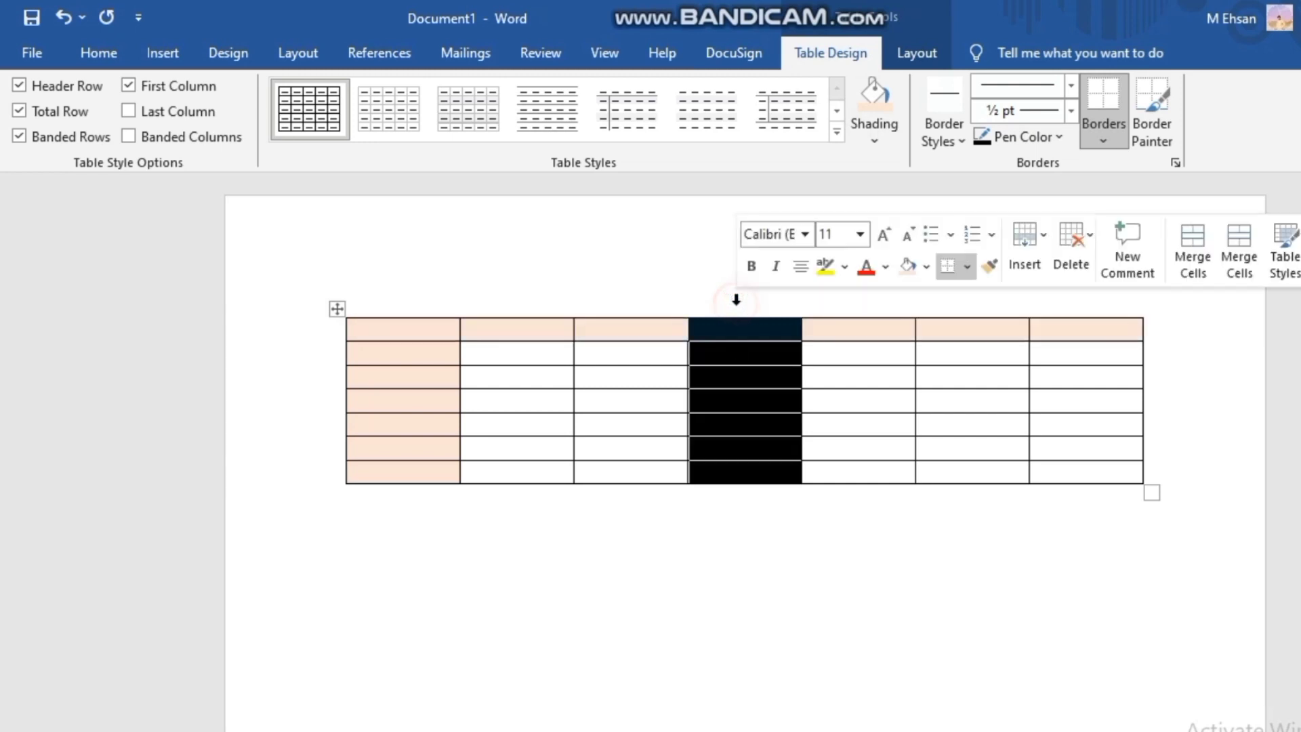
pyautogui.click(520, 501)
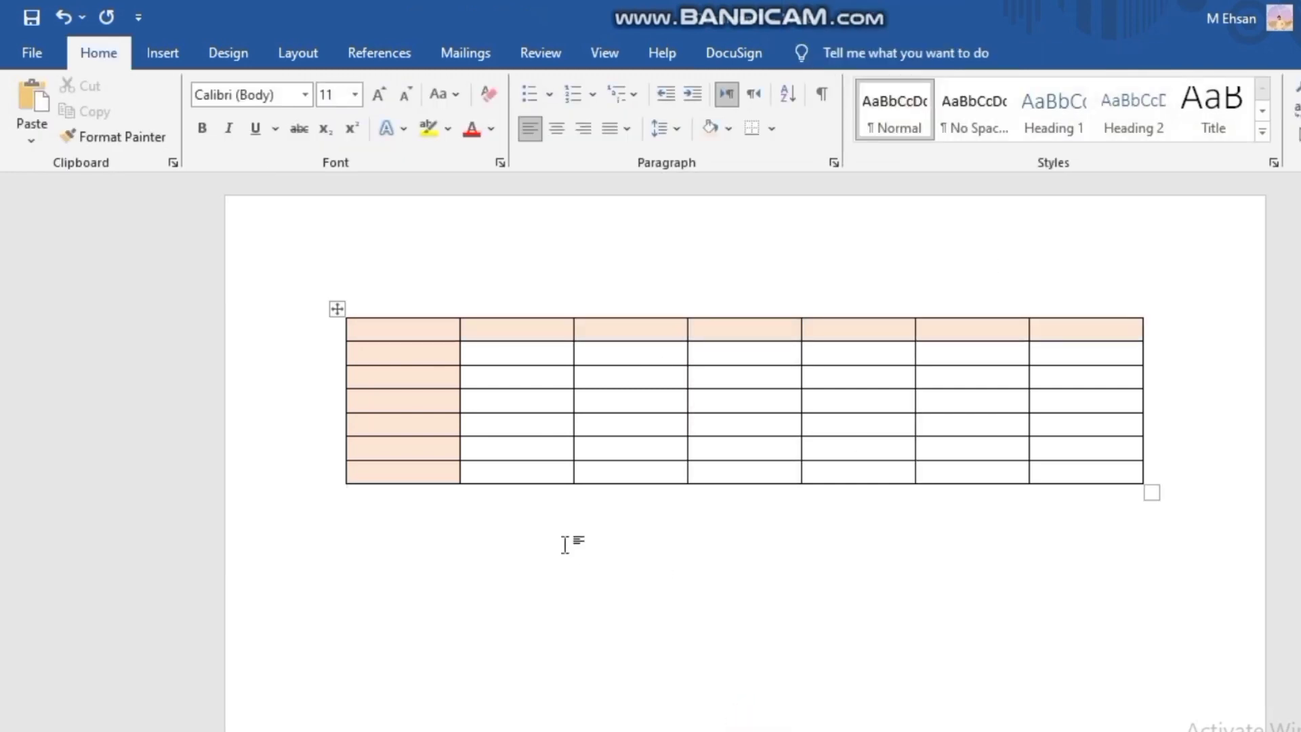
# - Shade the second row's second cell dark blue-grey and its third cell light blue
pyautogui.click(529, 354)
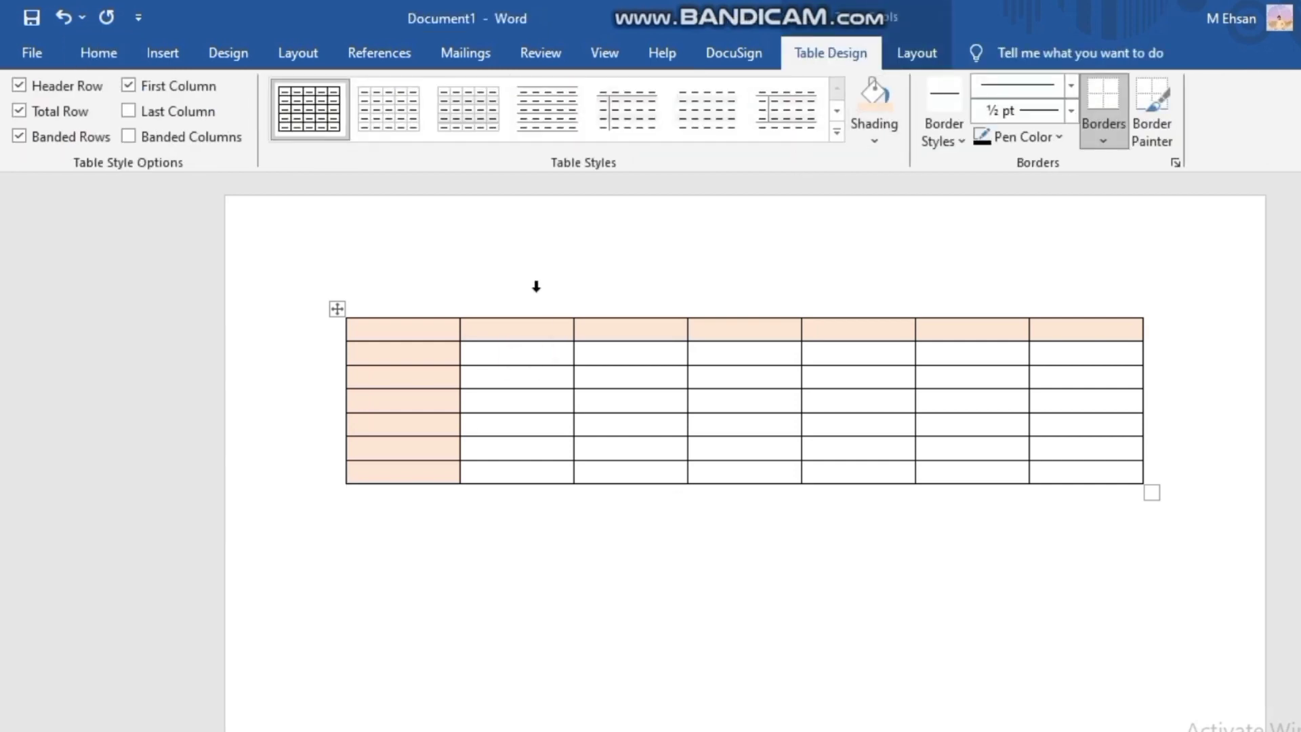
pyautogui.click(899, 146)
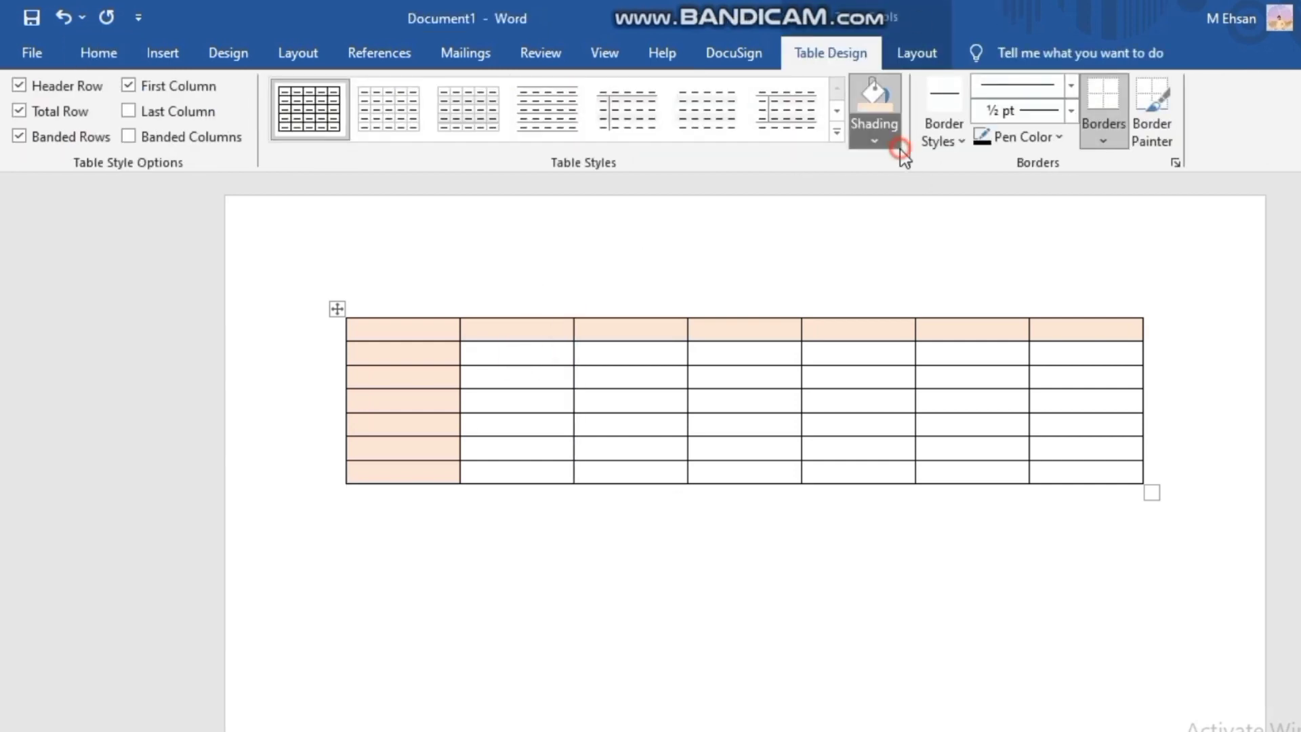
pyautogui.click(916, 232)
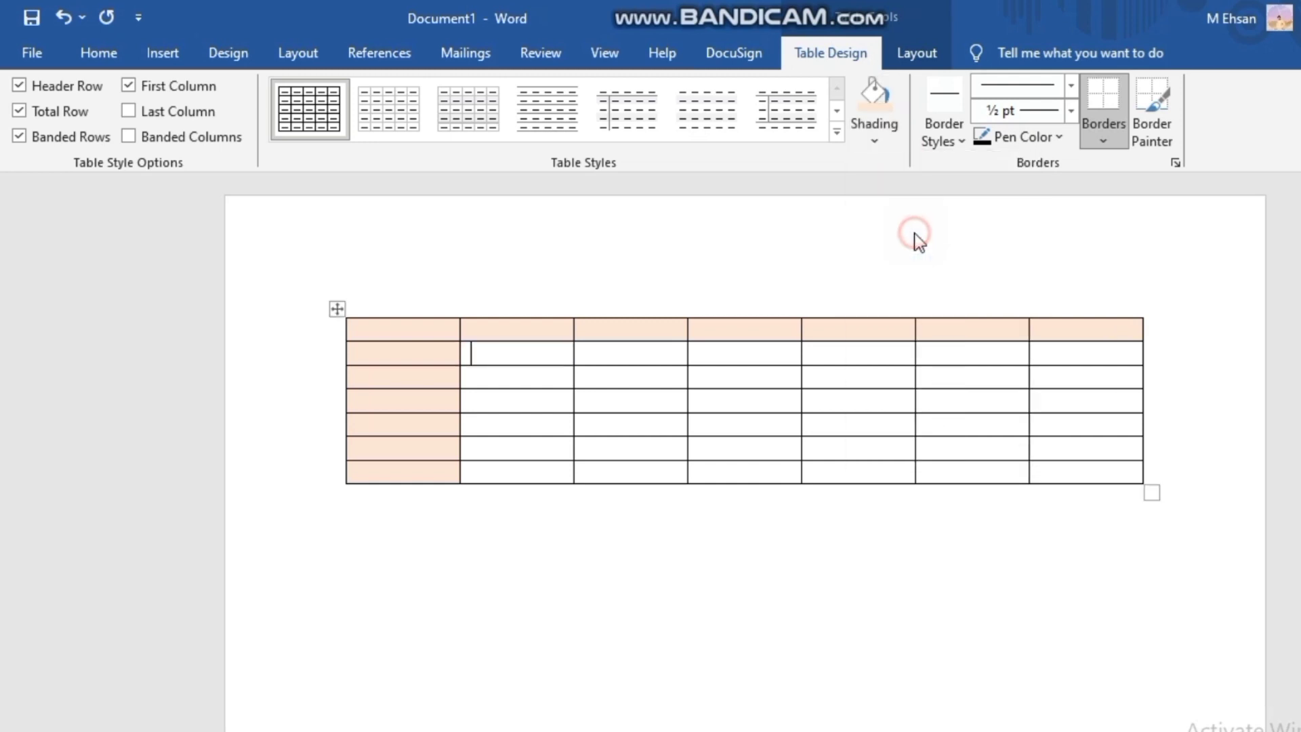
pyautogui.click(676, 355)
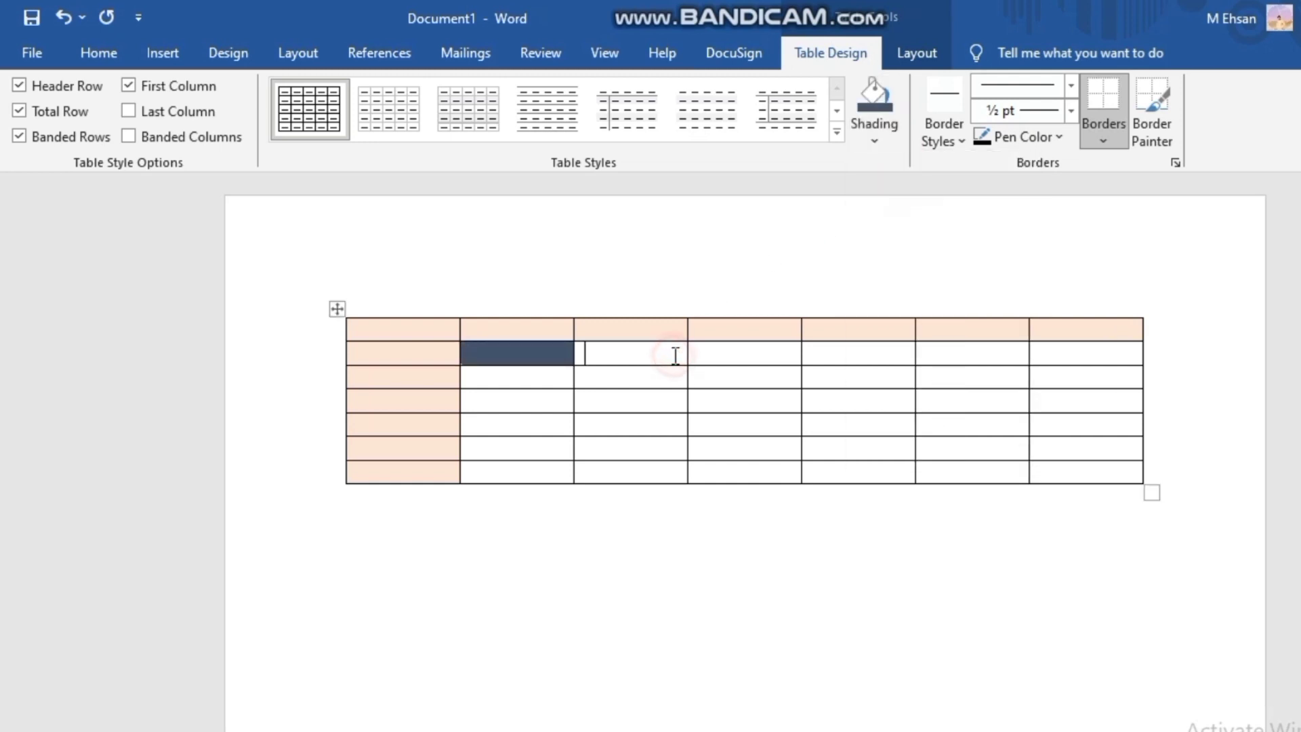
pyautogui.click(864, 146)
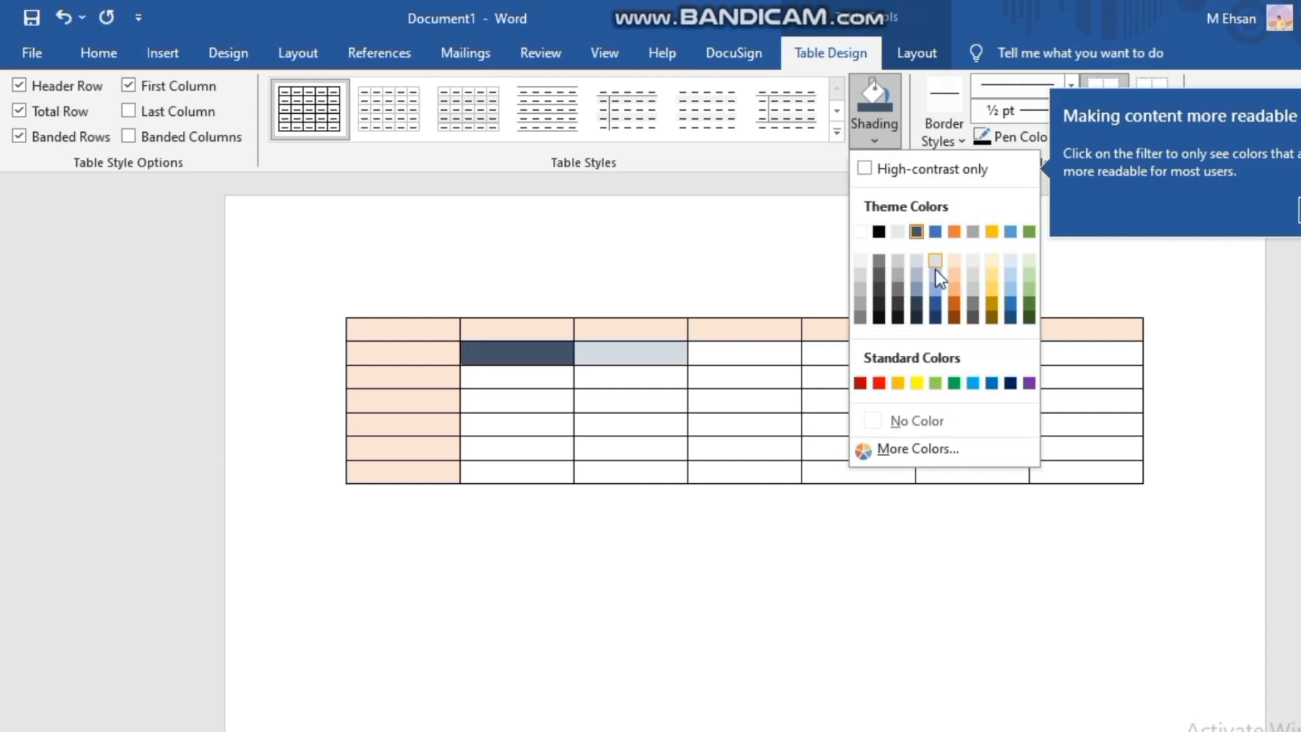
pyautogui.click(935, 274)
pyautogui.click(780, 348)
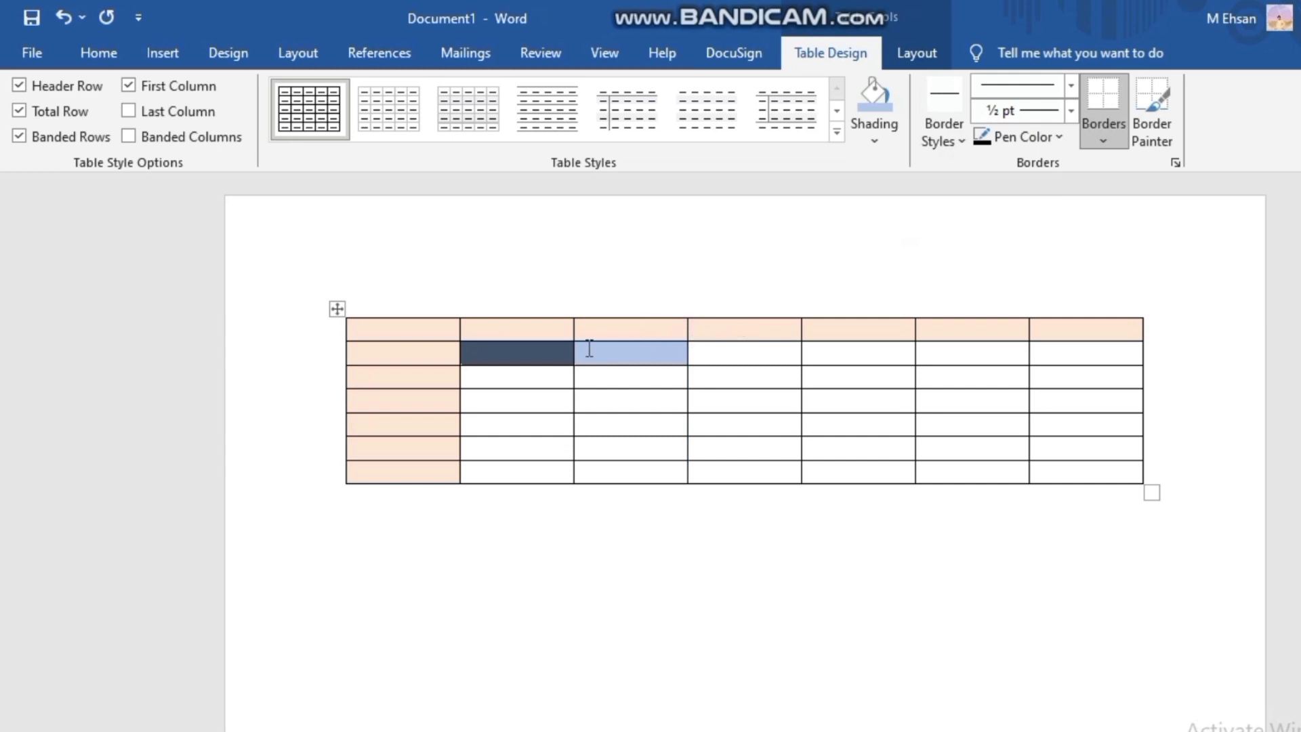
# - Number the cells of the table's first column from 1 to 7, going down
pyautogui.click(443, 329)
pyautogui.write('1')
pyautogui.click(436, 352)
pyautogui.write('2')
pyautogui.click(432, 385)
pyautogui.write('3')
pyautogui.click(433, 405)
pyautogui.write('4')
pyautogui.click(437, 421)
pyautogui.write('5')
pyautogui.click(438, 452)
pyautogui.write('6')
pyautogui.click(440, 478)
# - Fill the rest of the top row with 2, 4, 5, 6, 7 and 8, leaving out 3
pyautogui.click(482, 332)
pyautogui.write('2')
pyautogui.click(590, 332)
pyautogui.write('4')
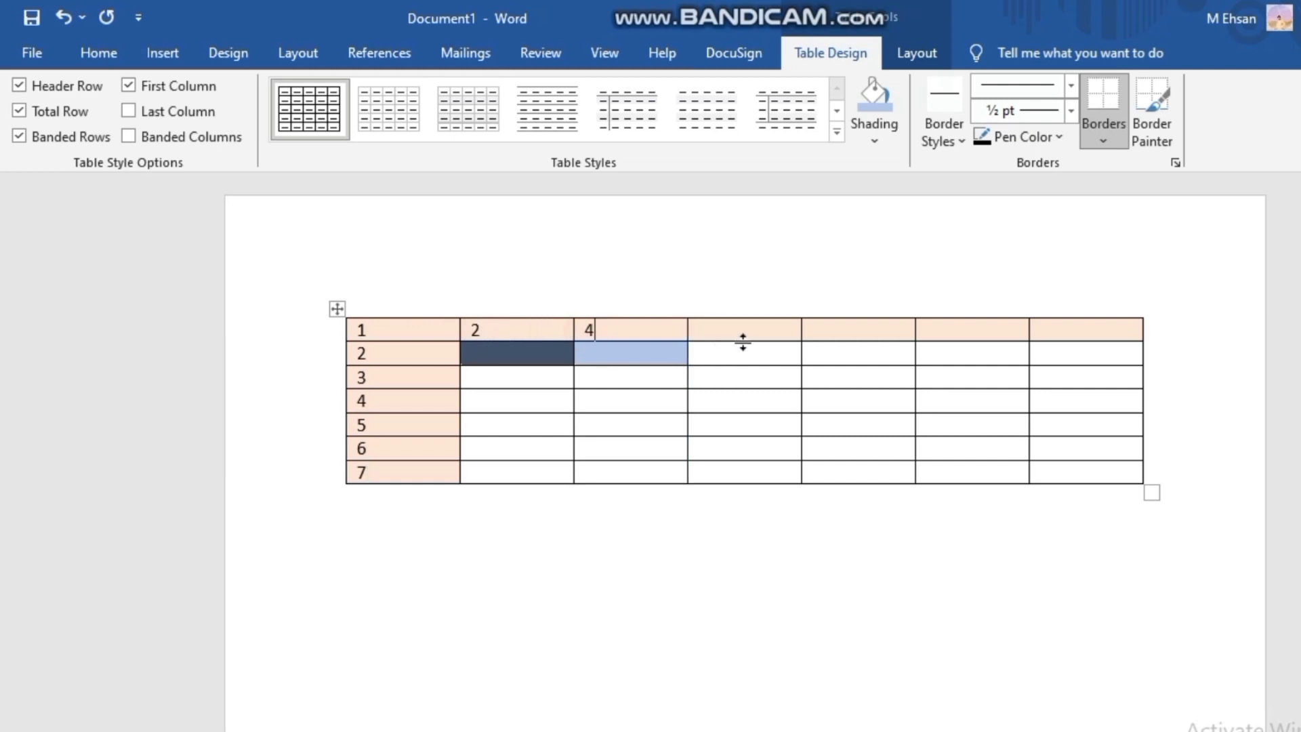
pyautogui.click(741, 332)
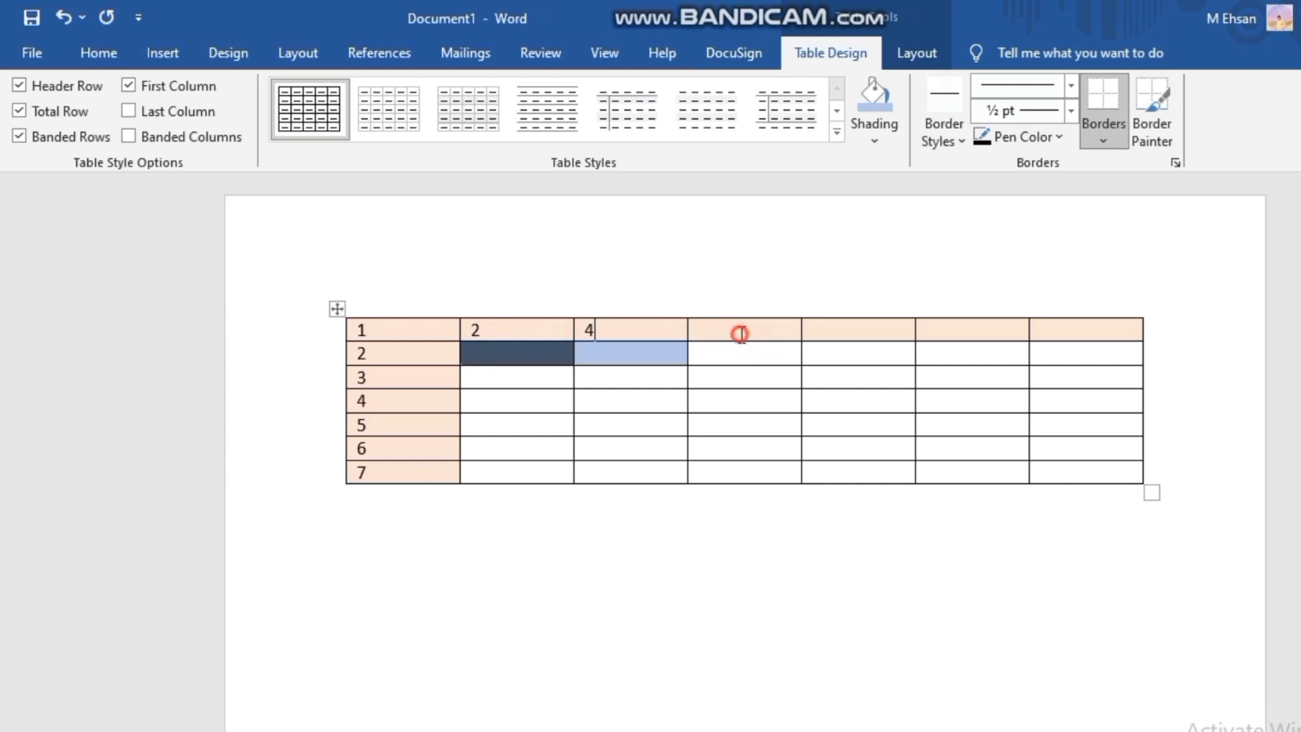
pyautogui.click(827, 333)
pyautogui.write('6')
pyautogui.click(951, 328)
pyautogui.write('7')
pyautogui.click(1049, 328)
pyautogui.write('8')
# - Replace the first column's numbers from the third row down with 4, 5, 6, 7 and 8
pyautogui.click(396, 377)
pyautogui.press('BackSpace')
pyautogui.moveTo(360, 402); pyautogui.dragTo(373, 472)
pyautogui.hotkey('ctrl', 'c')
pyautogui.press('Delete')
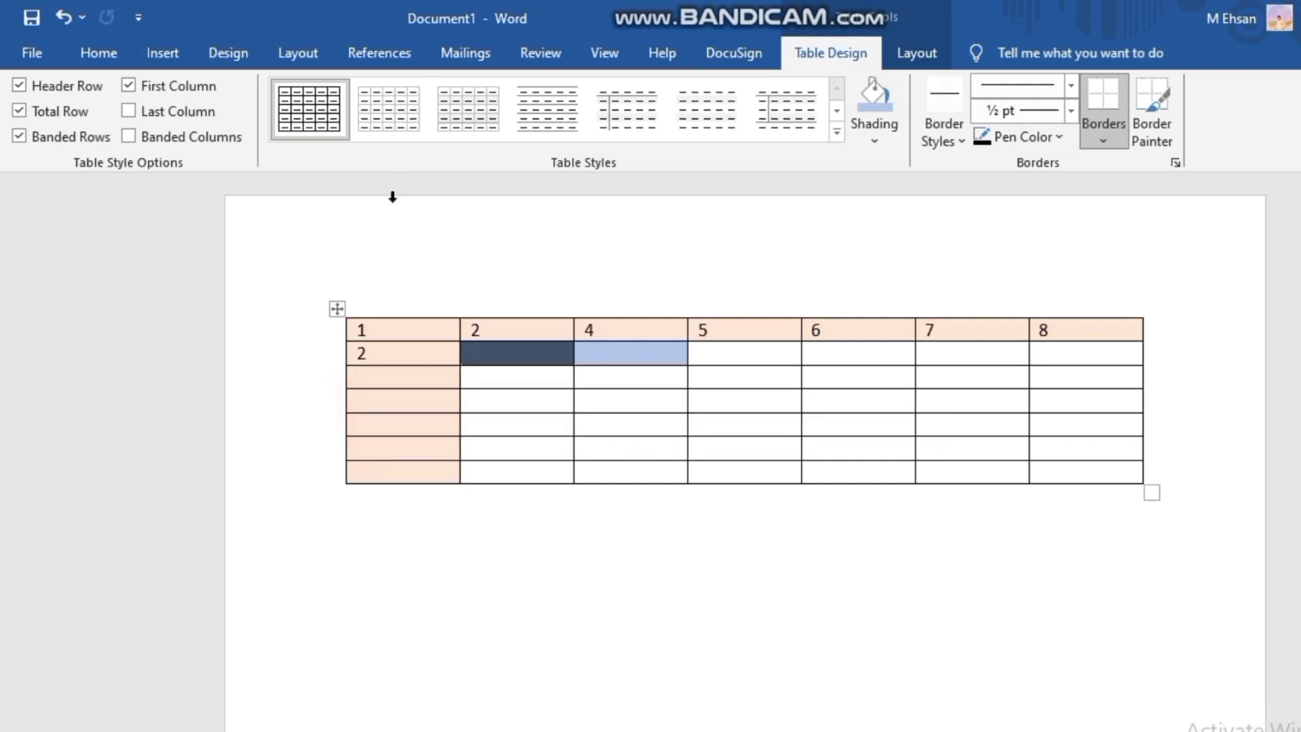
pyautogui.click(396, 376)
pyautogui.hotkey('ctrl', 'v')
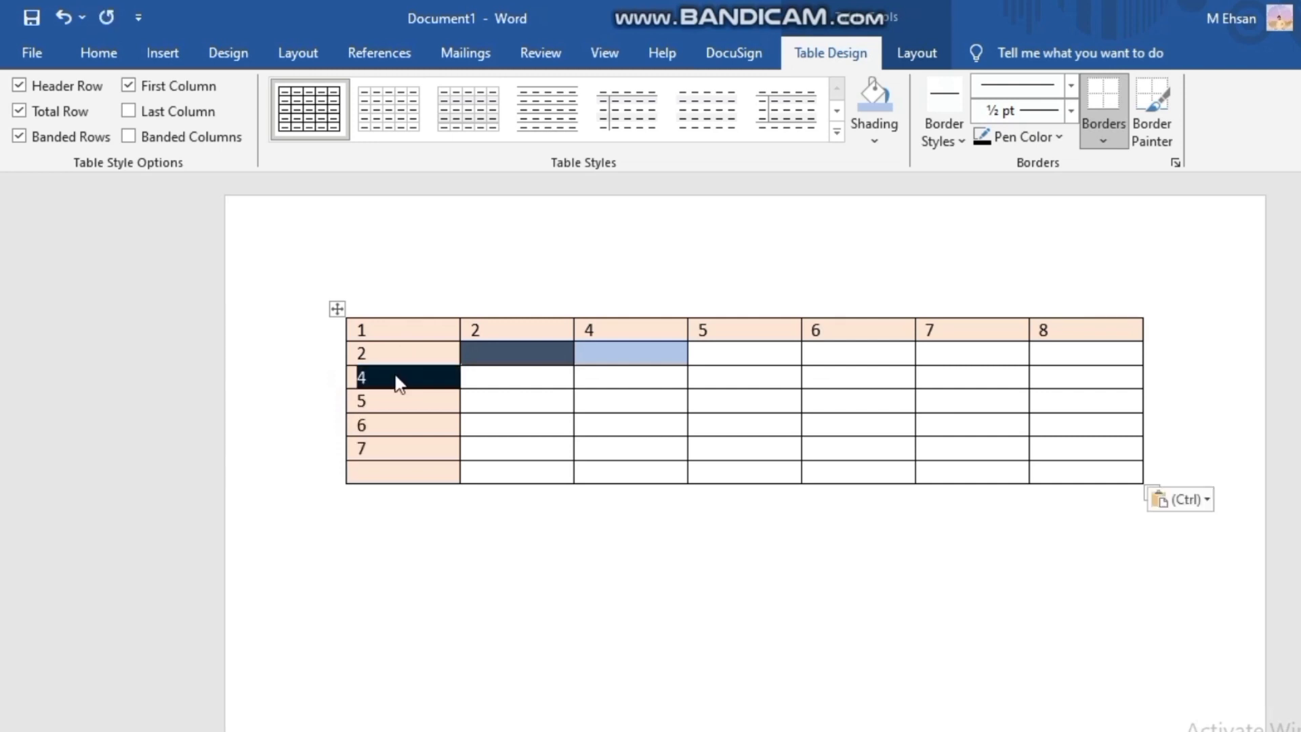
pyautogui.click(416, 475)
pyautogui.write('8')
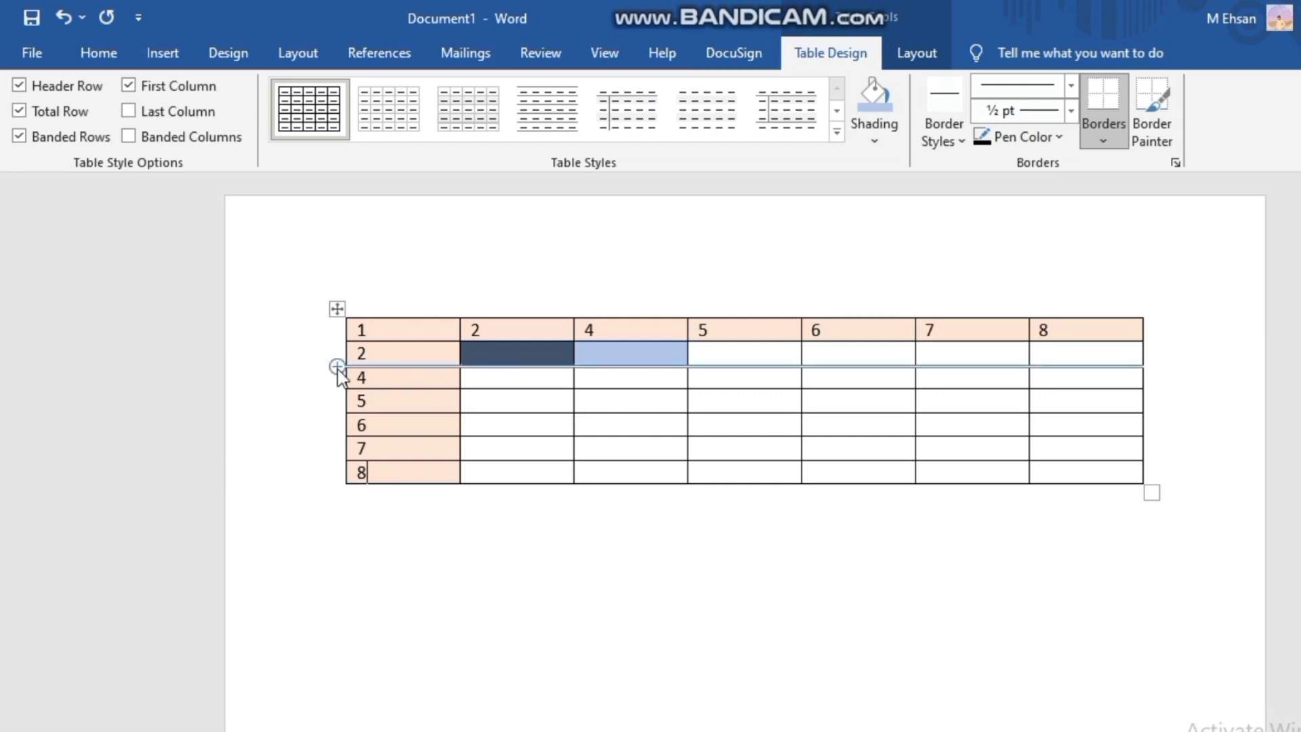
# - Insert a row between the rows numbered 2 and 4, and enter 3 in its first cell
pyautogui.click(337, 366)
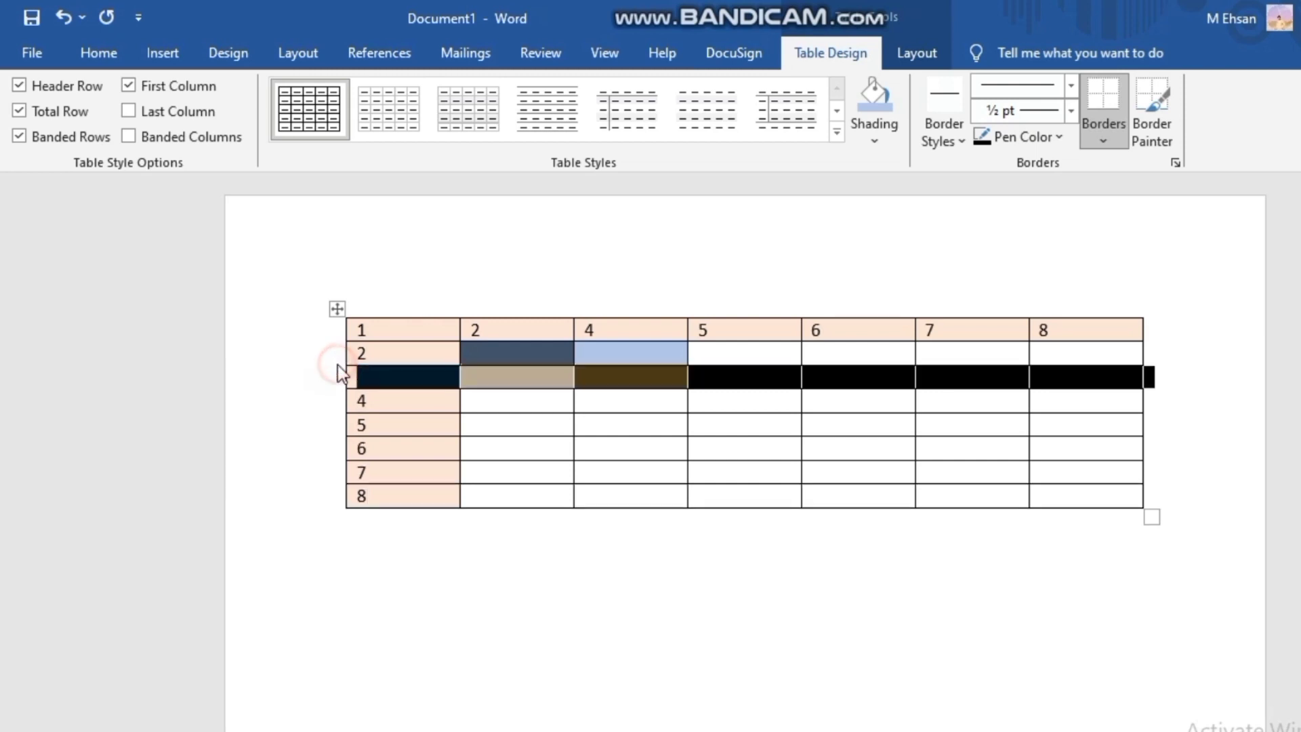
pyautogui.click(328, 474)
pyautogui.click(401, 550)
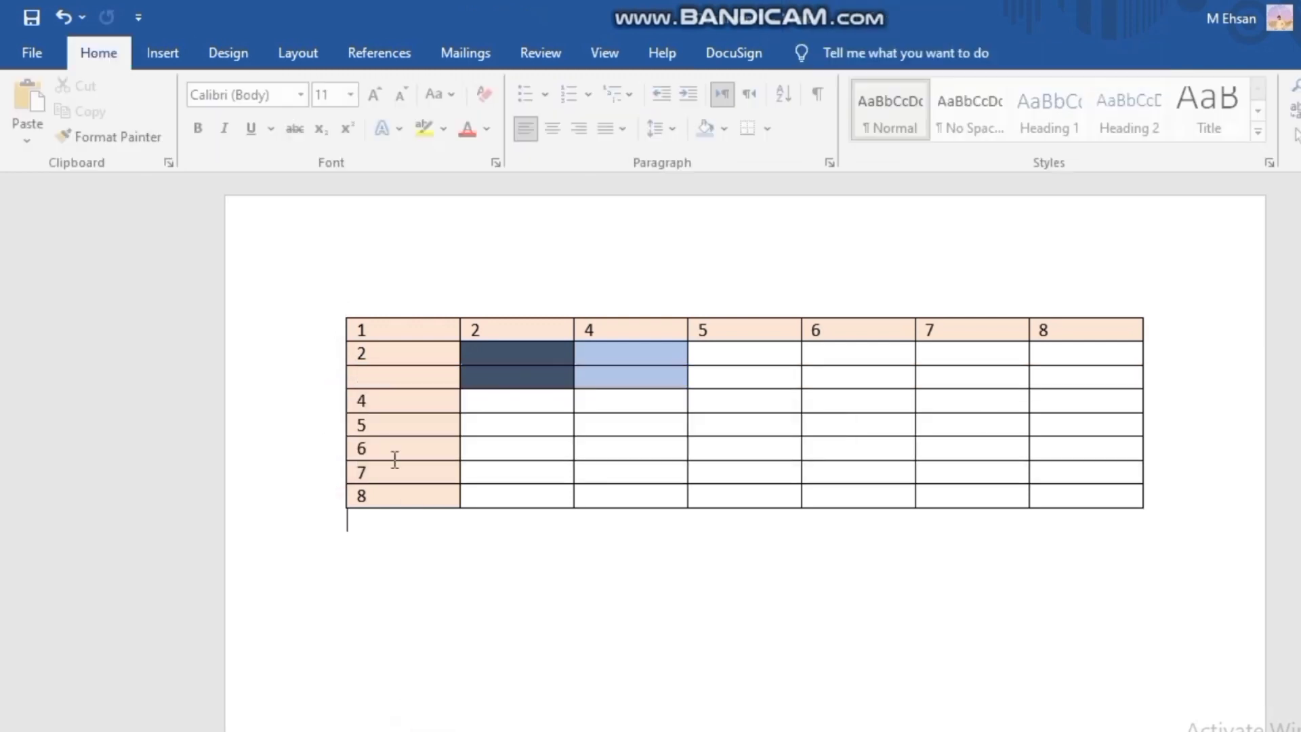
pyautogui.click(371, 379)
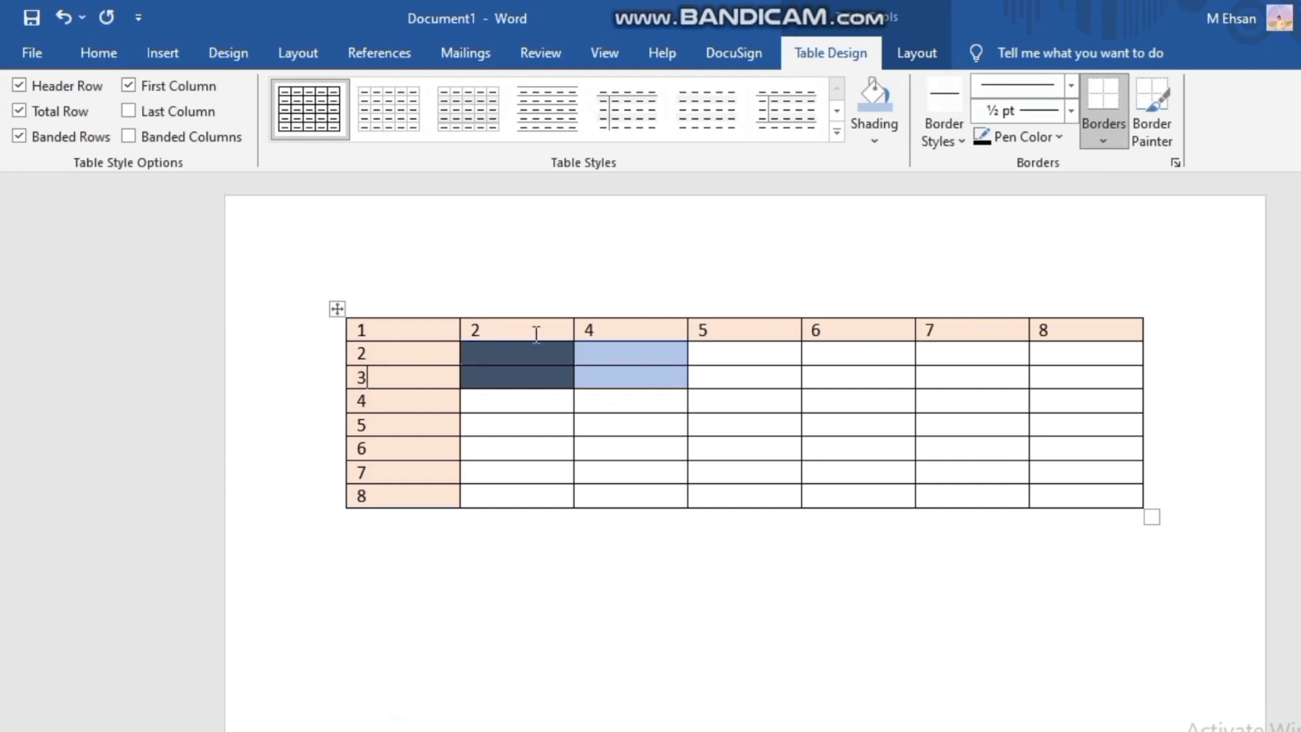
# - Insert a column between the columns numbered 2 and 4, and enter 3 in its top cell
pyautogui.moveTo(575, 310)
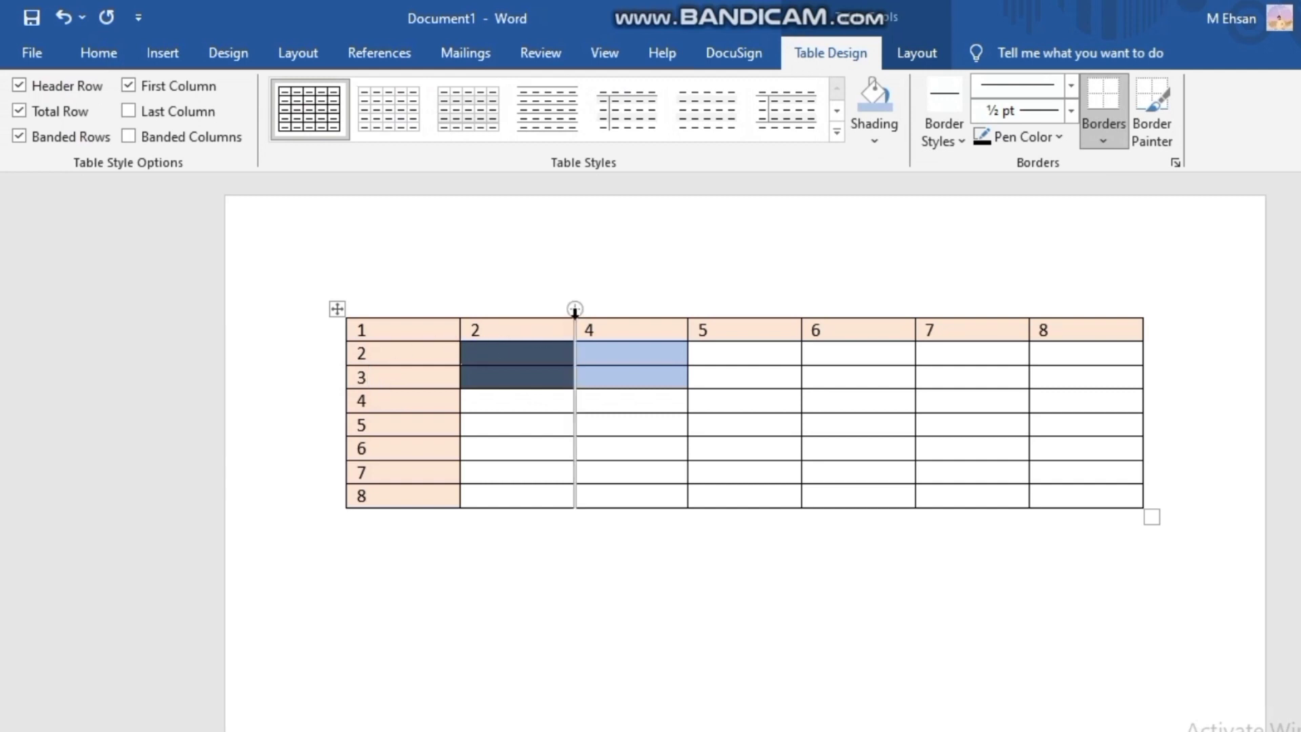
pyautogui.click(573, 309)
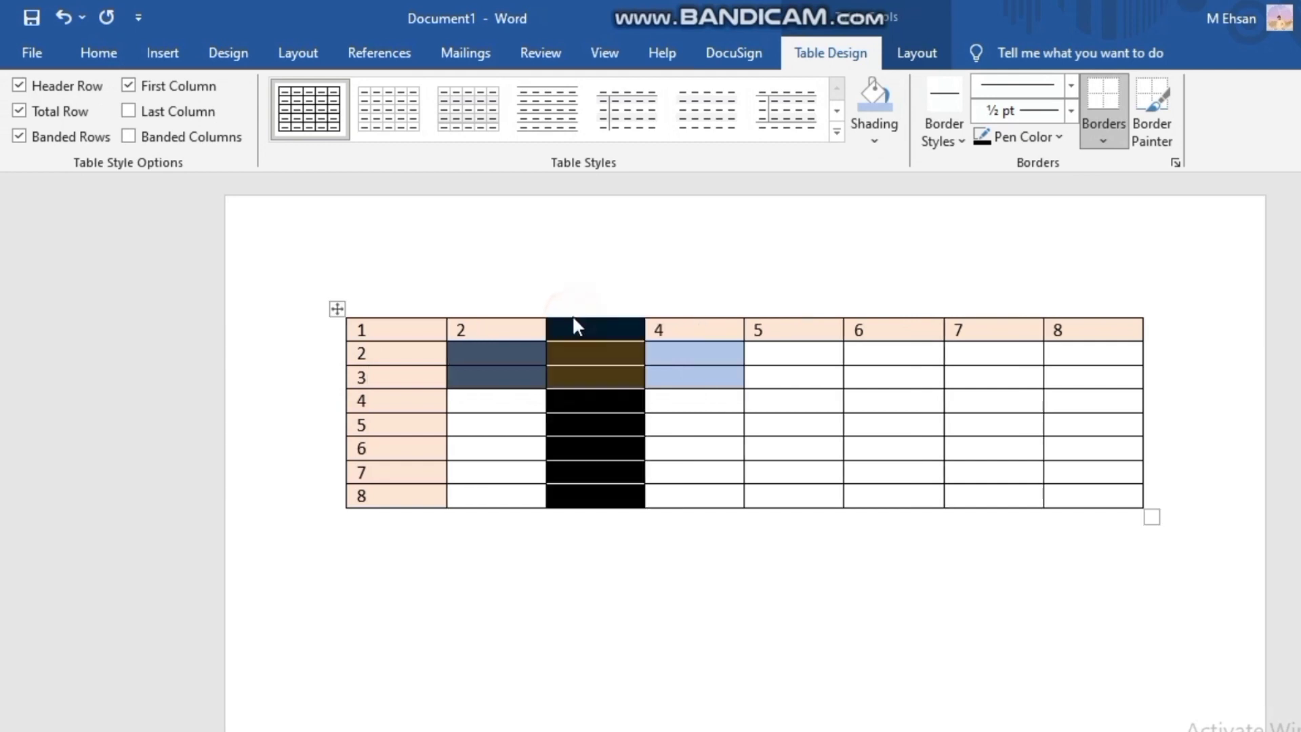
pyautogui.click(572, 326)
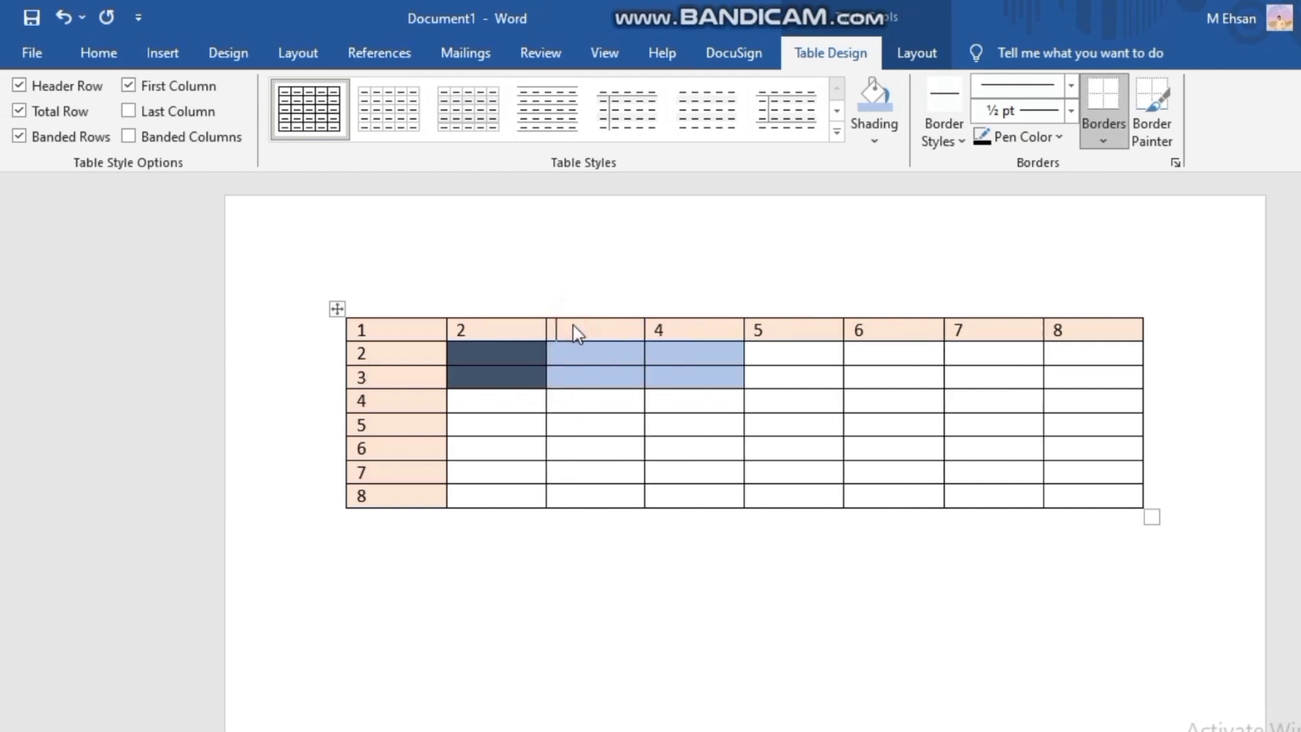
pyautogui.write('3')
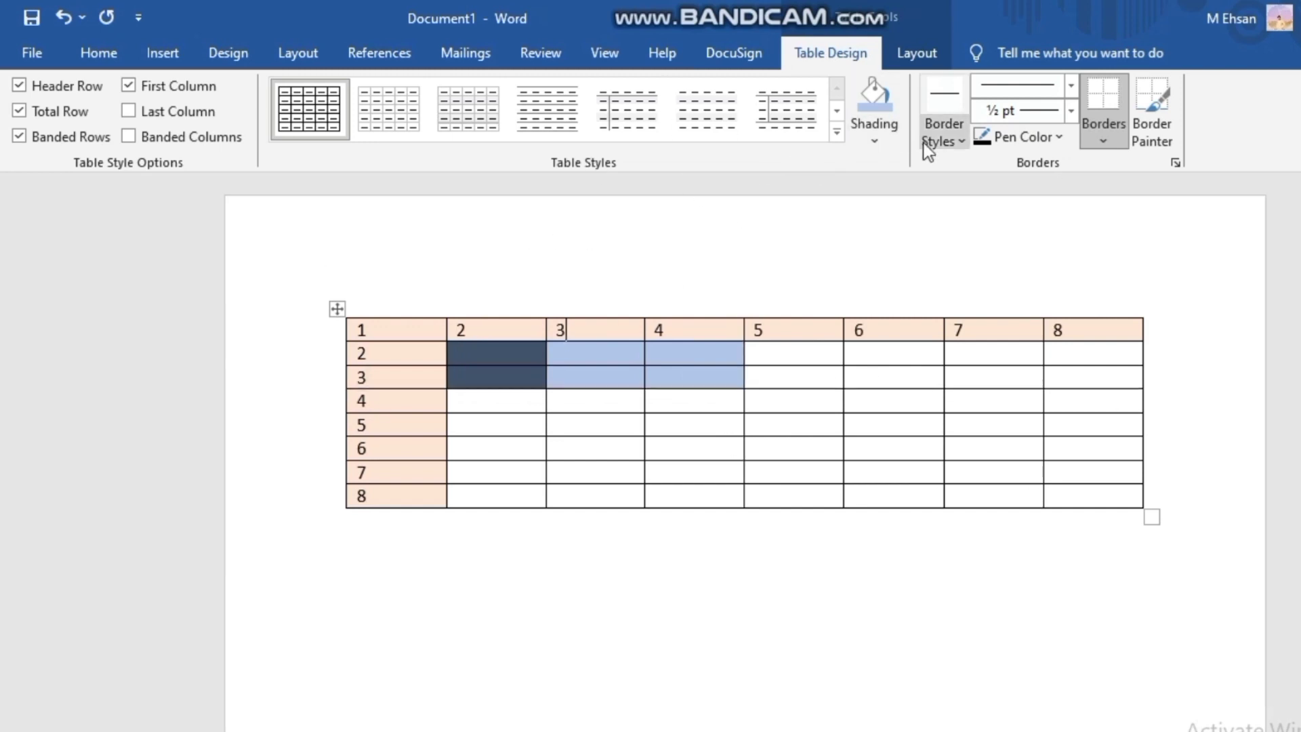
pyautogui.click(931, 231)
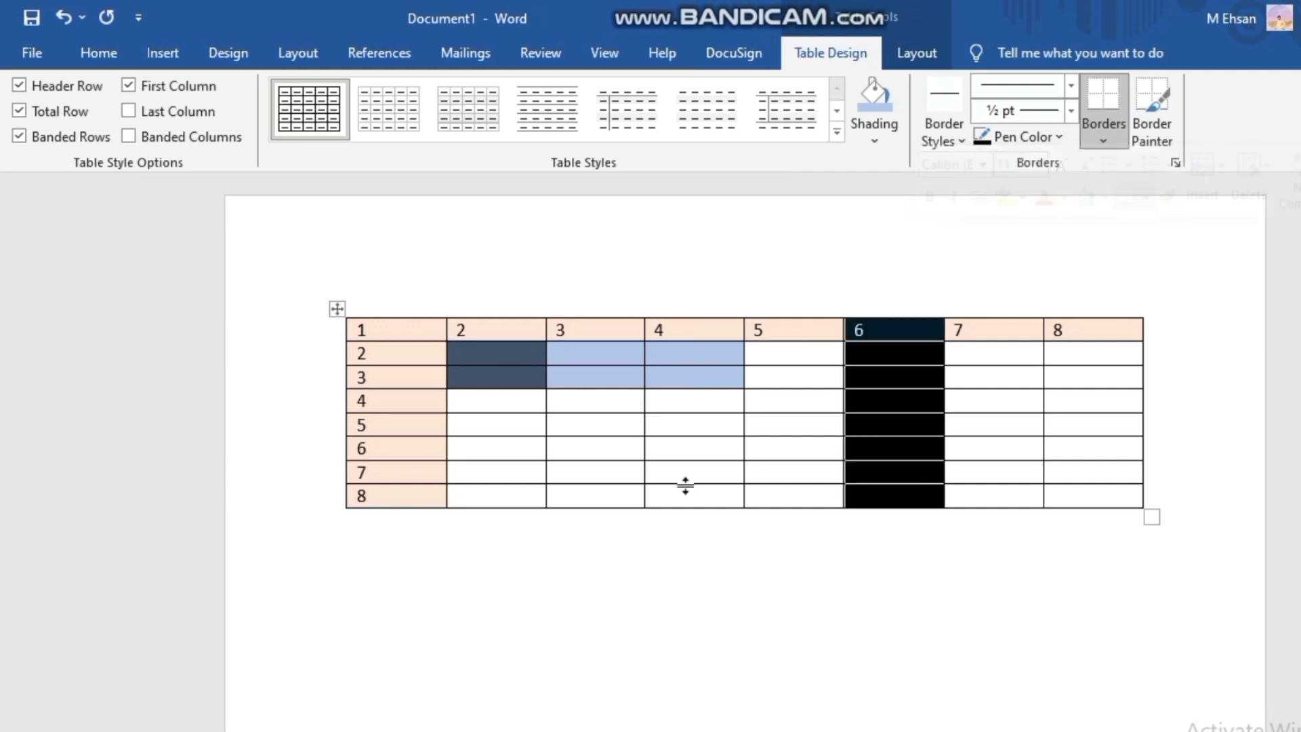
# - Undo all table edits back to the blank page, and redo only the insertion of the plain 7x7 table
pyautogui.hotkey('ctrl', 'z')
pyautogui.hotkey('ctrl', 'z')
pyautogui.hotkey('ctrl', 'z')
pyautogui.hotkey('ctrl', 'z')
pyautogui.hotkey('ctrl', 'z')
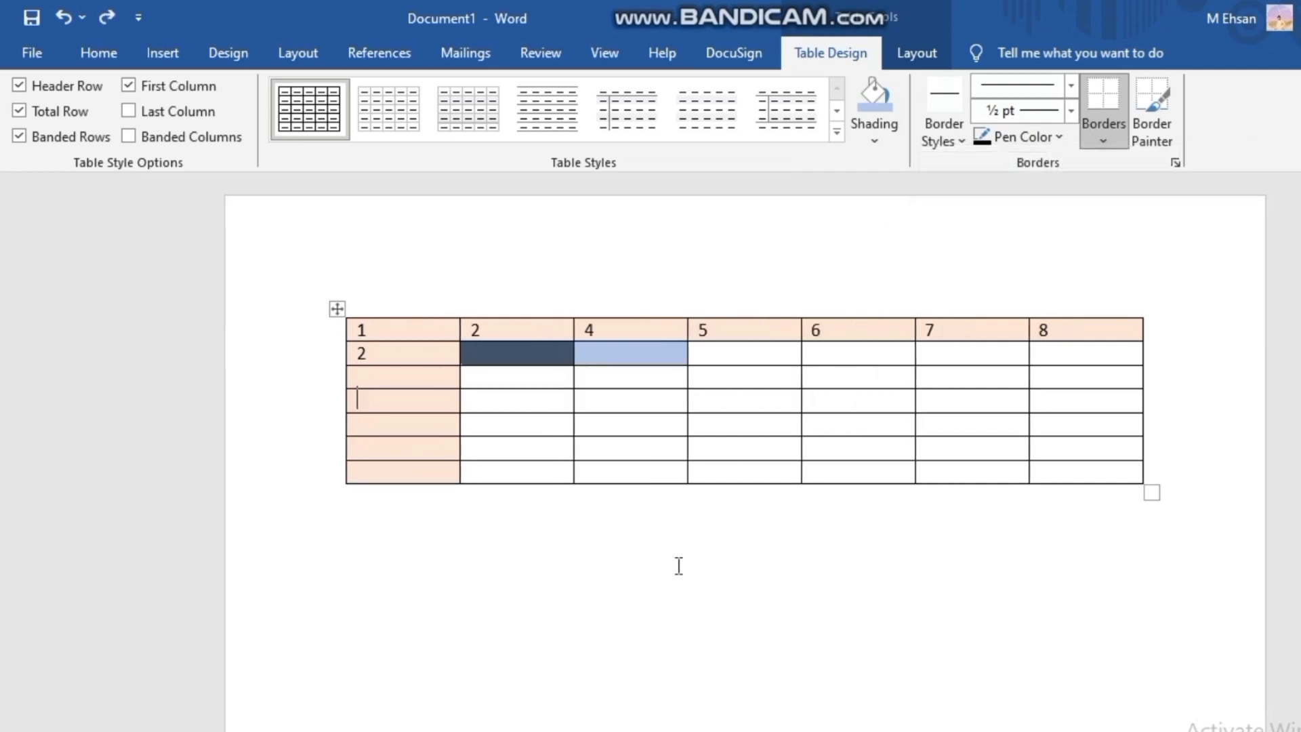
pyautogui.hotkey('ctrl', 'z')
pyautogui.hotkey('ctrl', 'z')
pyautogui.hotkey('ctrl', 'z')
pyautogui.hotkey('ctrl', 'z')
pyautogui.hotkey('ctrl', 'z')
pyautogui.hotkey('ctrl', 'z')
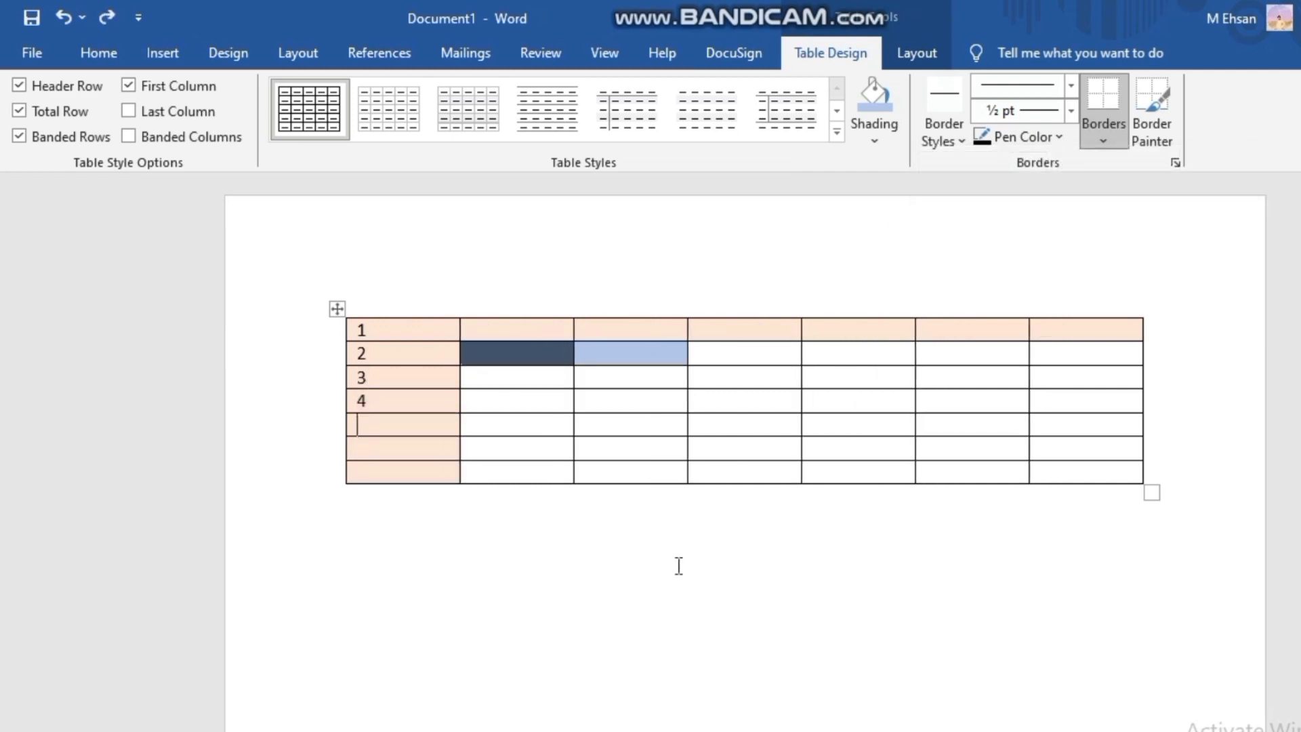
pyautogui.hotkey('ctrl', 'z')
pyautogui.hotkey('ctrl', 'z')
pyautogui.hotkey('ctrl', 'z')
pyautogui.hotkey('ctrl', 'z')
pyautogui.hotkey('ctrl', 'z')
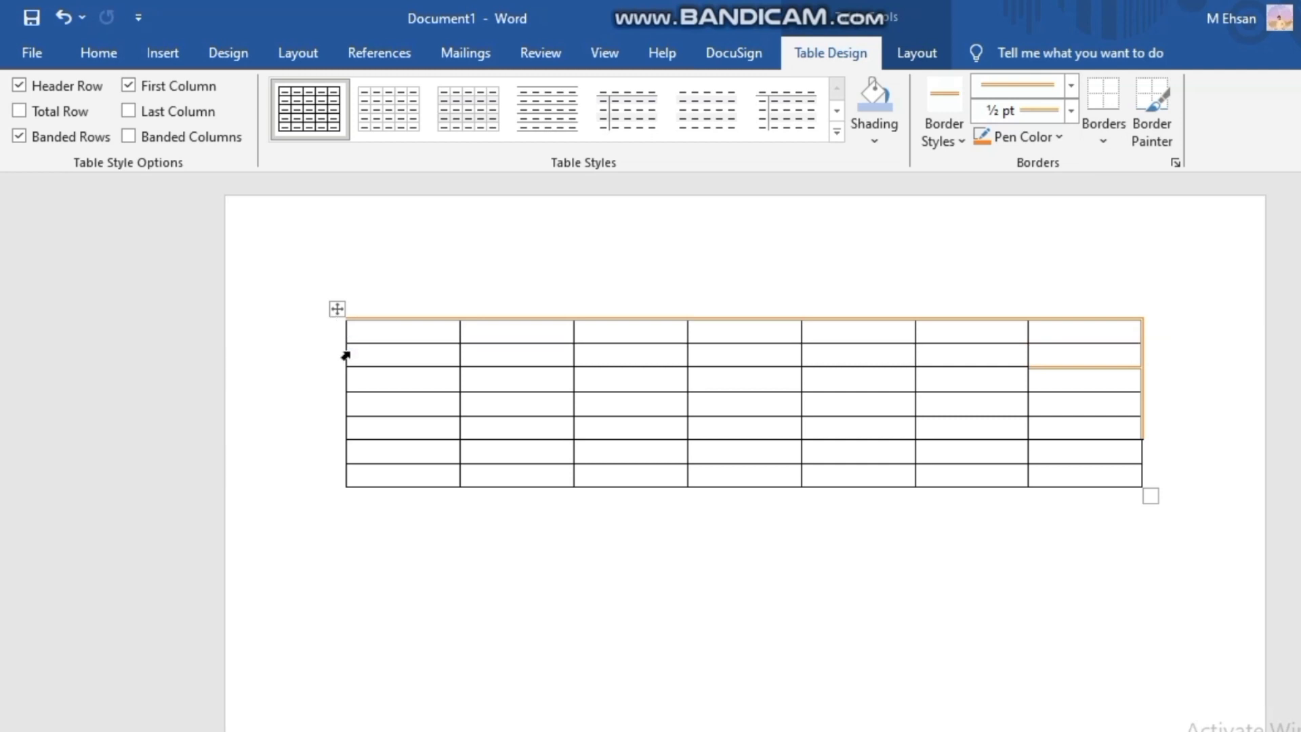
pyautogui.hotkey('ctrl', 'z')
pyautogui.hotkey('ctrl', 'z')
pyautogui.hotkey('ctrl', 'z')
pyautogui.hotkey('ctrl', 'z')
pyautogui.hotkey('ctrl', 'z')
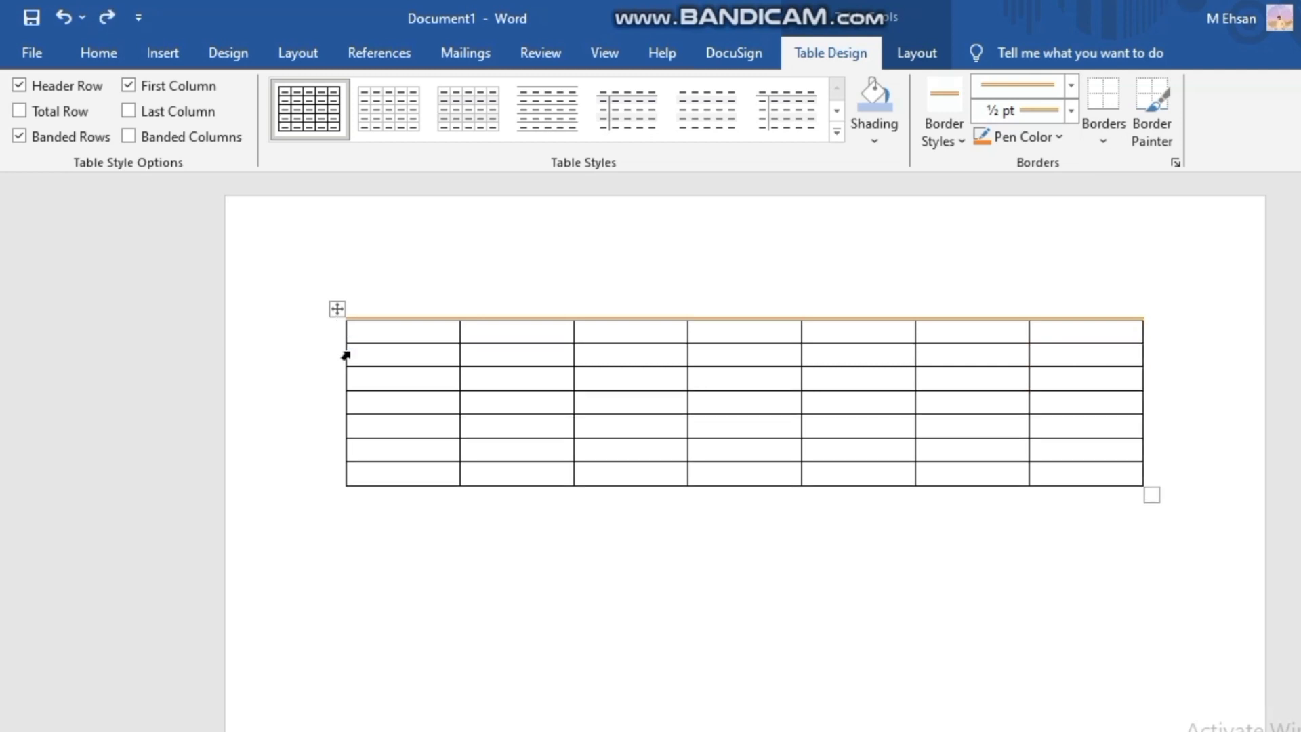
pyautogui.hotkey('ctrl', 'z')
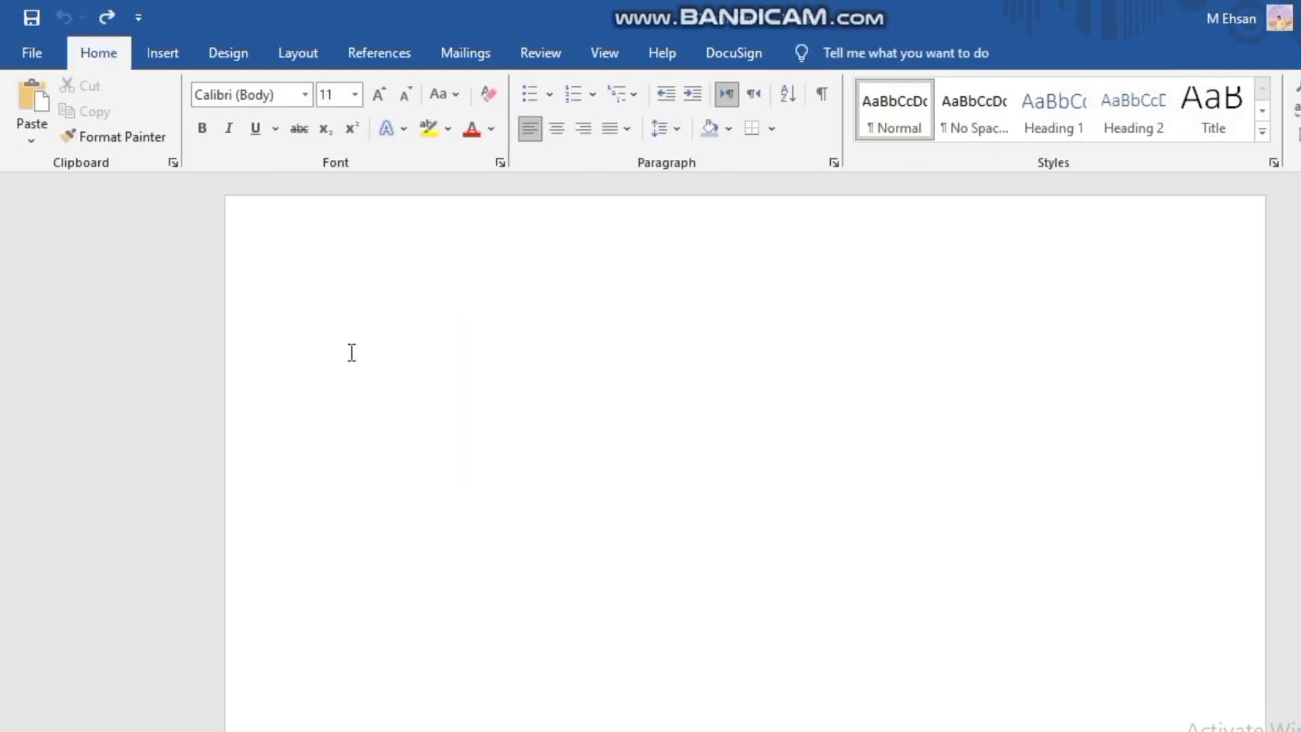
pyautogui.hotkey('ctrl', 'y')
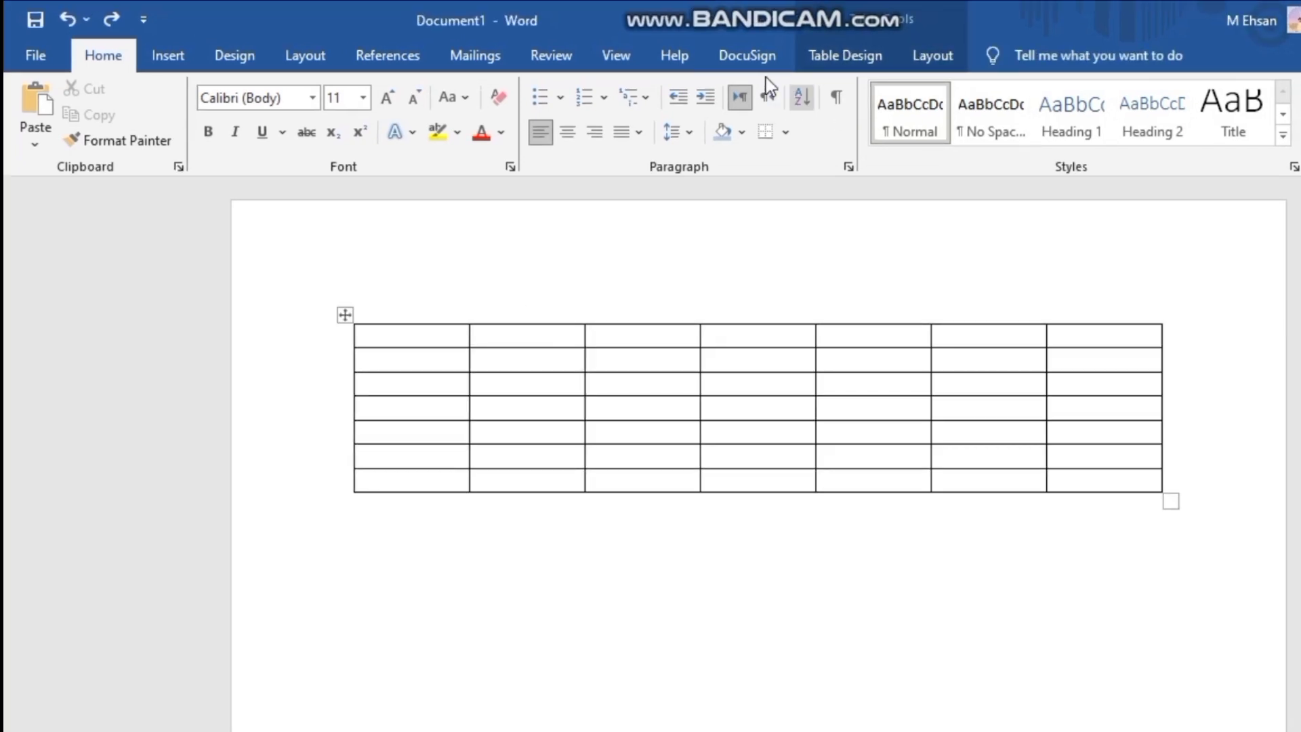
# - Choose the single orange 1 ½ pt theme border style and paint it along the table's whole top edge
pyautogui.click(844, 61)
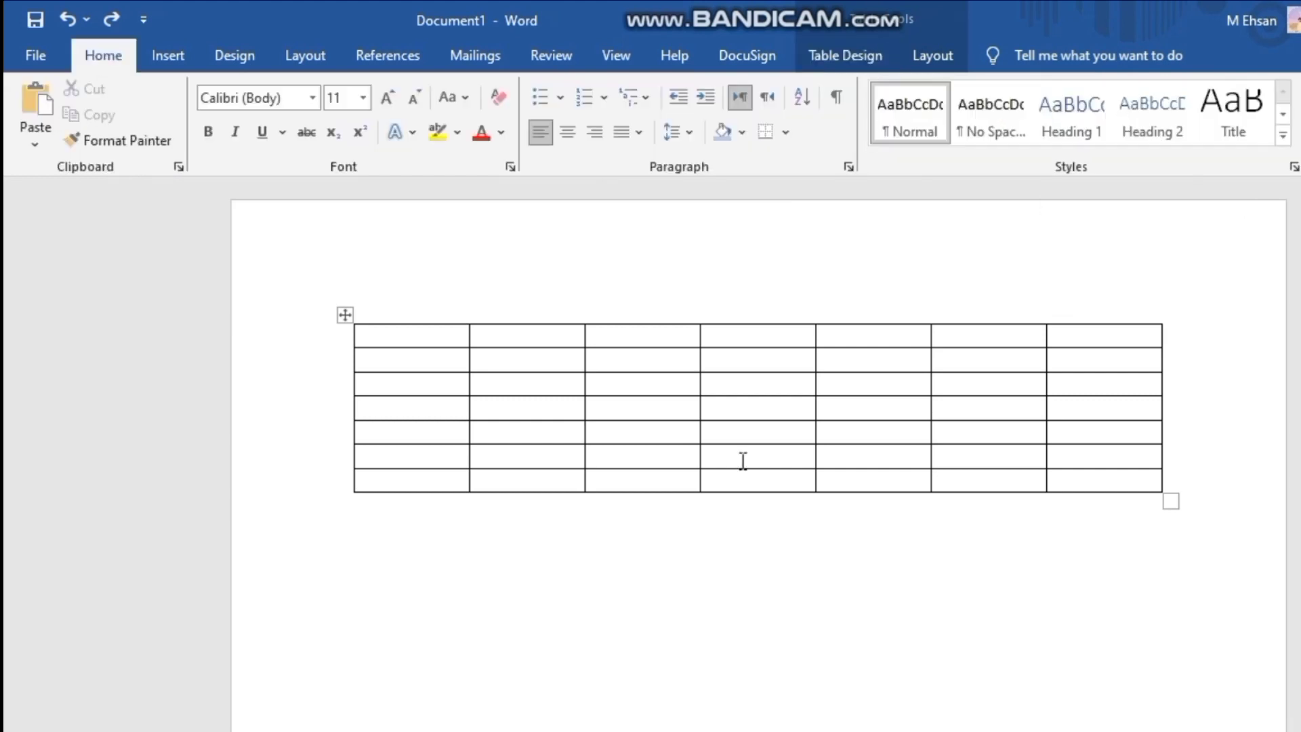
pyautogui.click(726, 414)
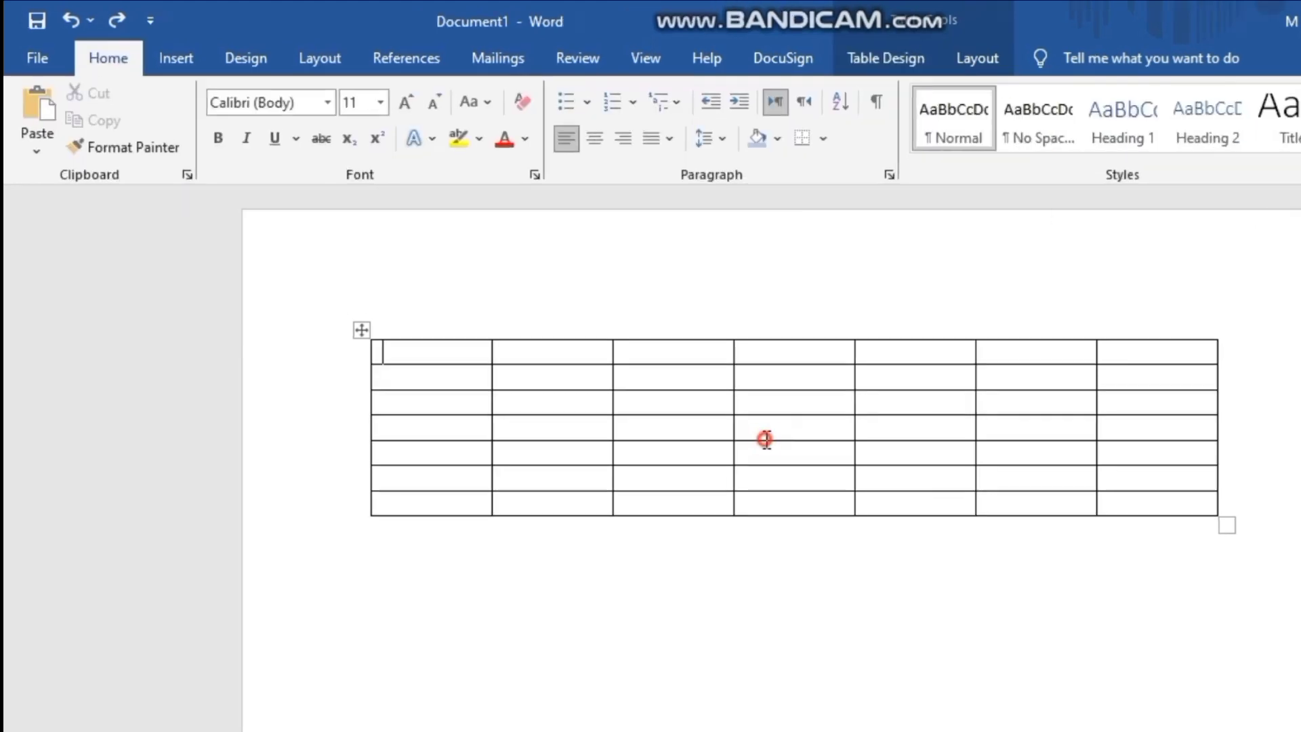
pyautogui.click(864, 58)
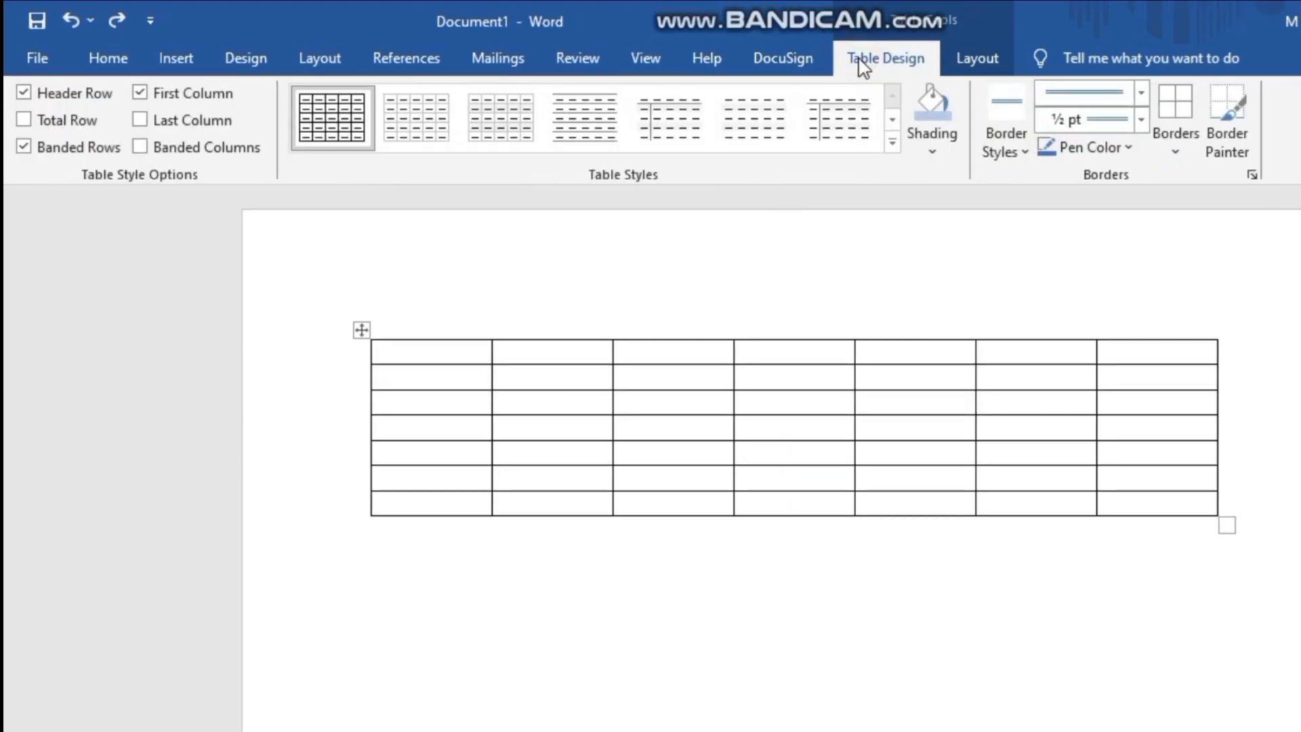
pyautogui.click(1011, 141)
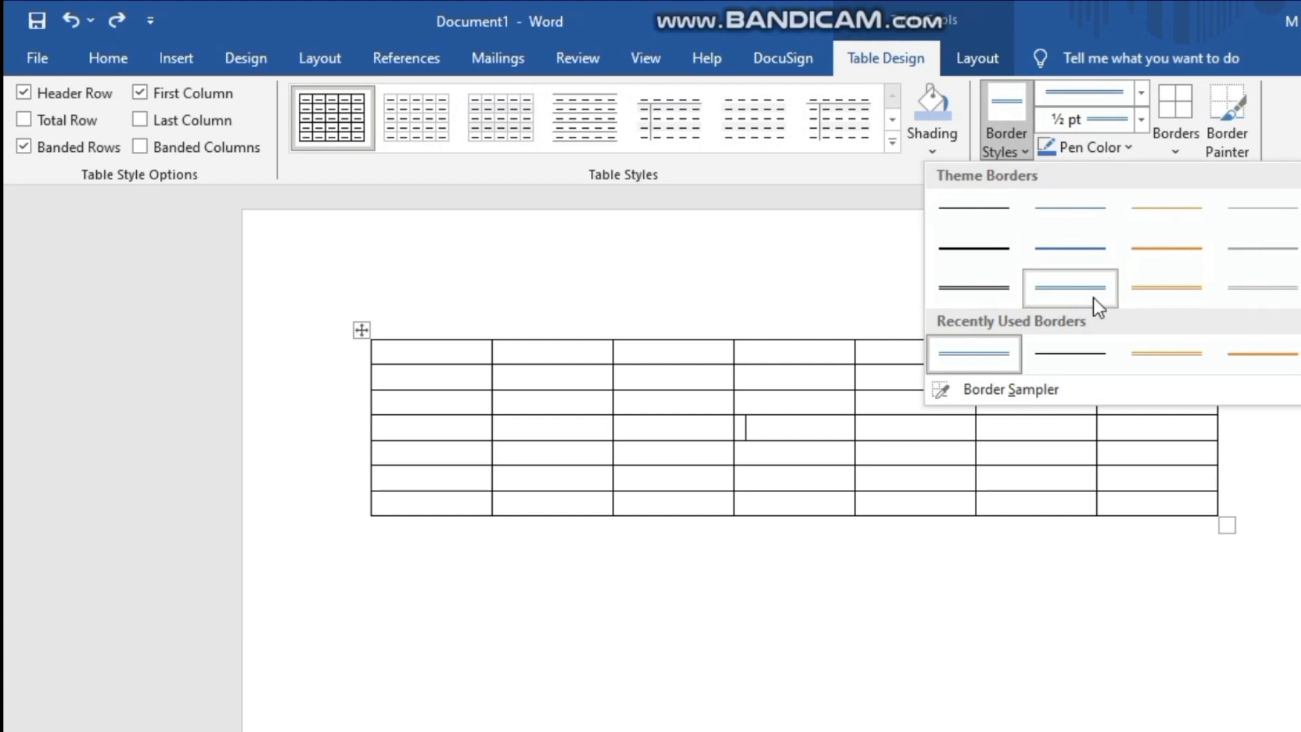
pyautogui.click(1163, 250)
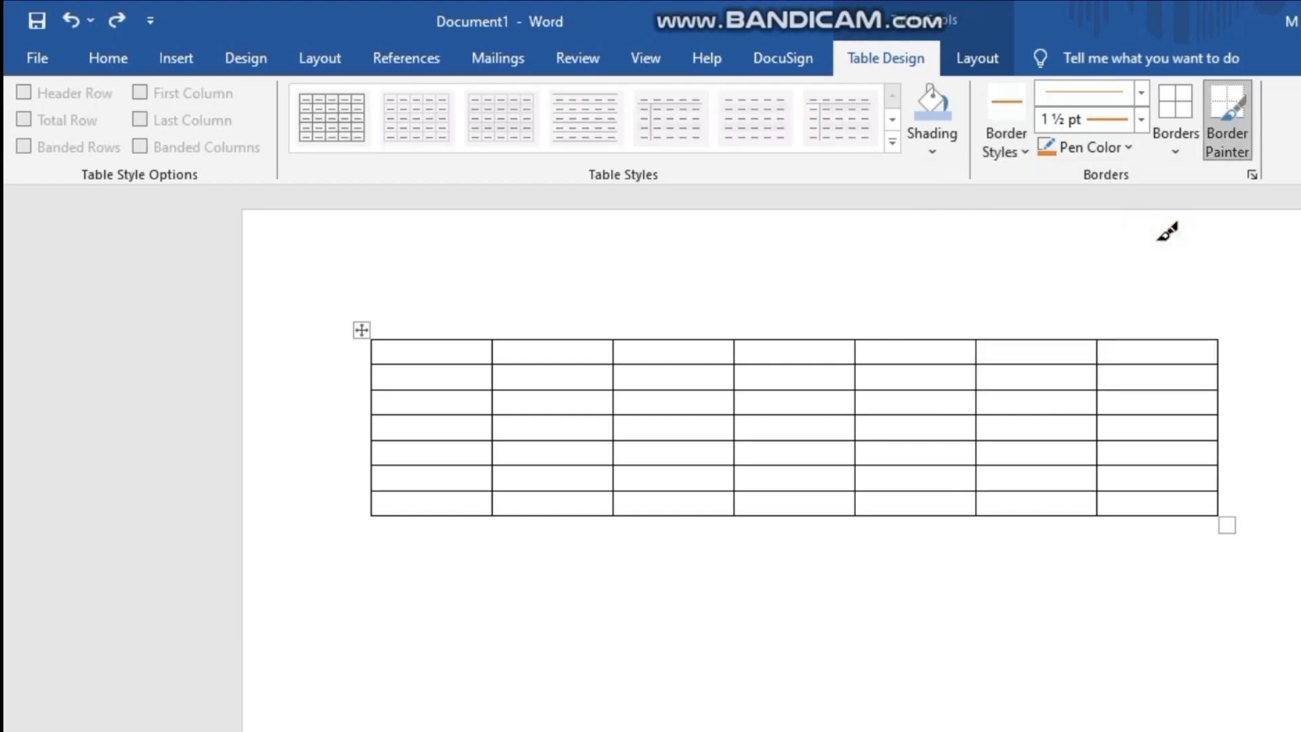
pyautogui.click(406, 337)
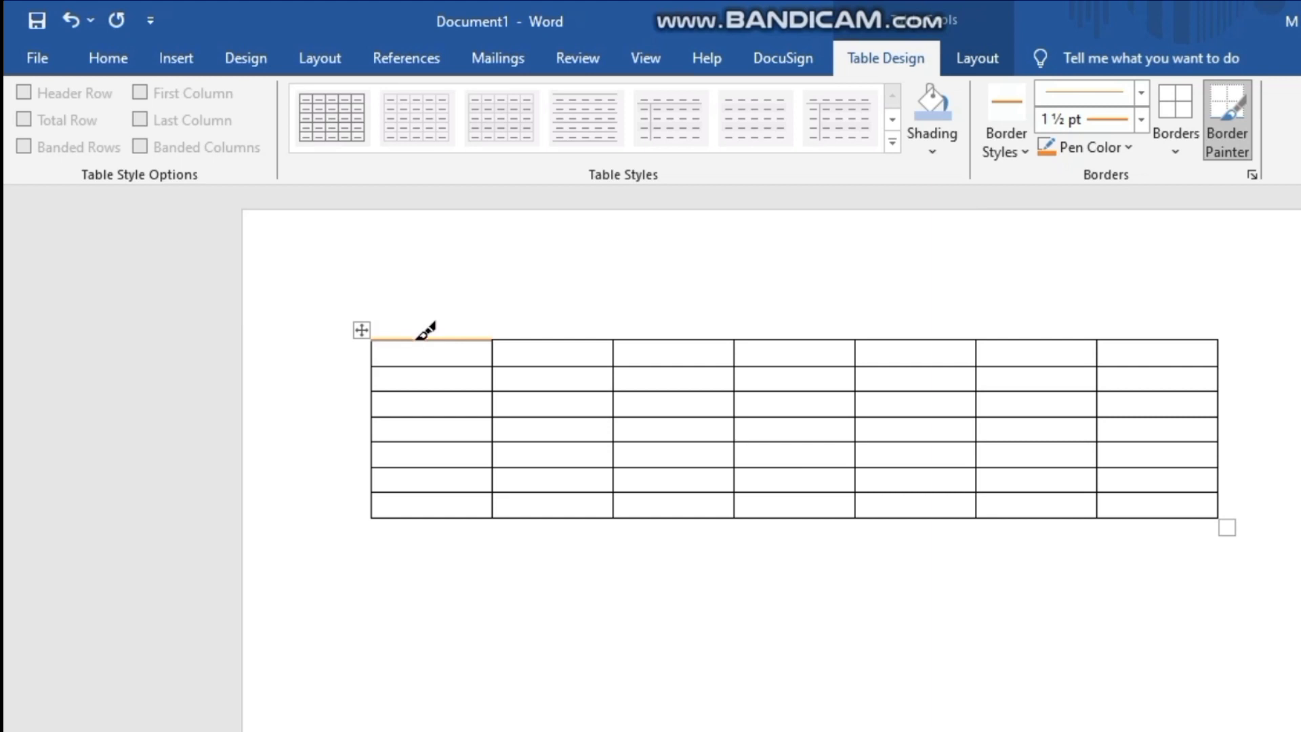
pyautogui.click(418, 338)
pyautogui.moveTo(474, 339)
pyautogui.mouseDown()
pyautogui.moveTo(829, 344)
pyautogui.moveTo(1008, 317)
pyautogui.moveTo(1055, 330)
pyautogui.mouseUp()
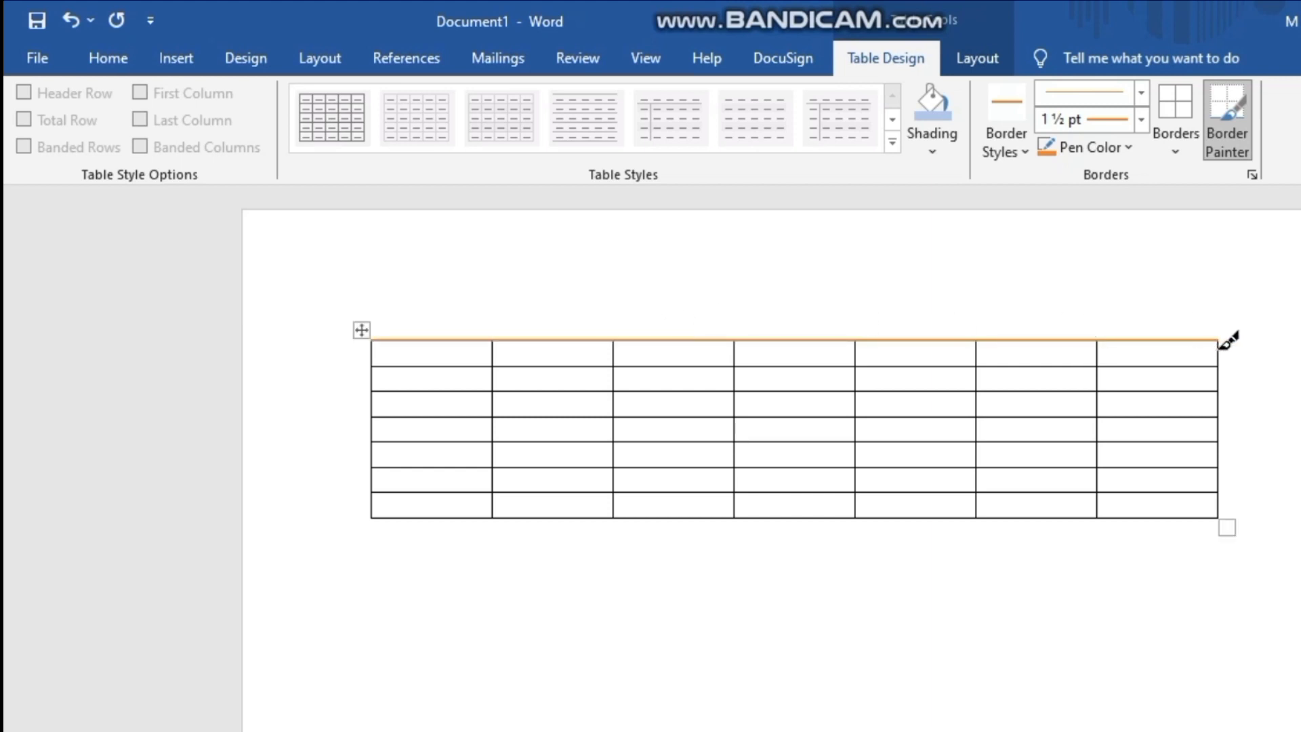
# - Paint the table's right, bottom and left outer edges with the same orange 1 ½ pt border, and stop painting
pyautogui.moveTo(1223, 378); pyautogui.dragTo(1230, 496)
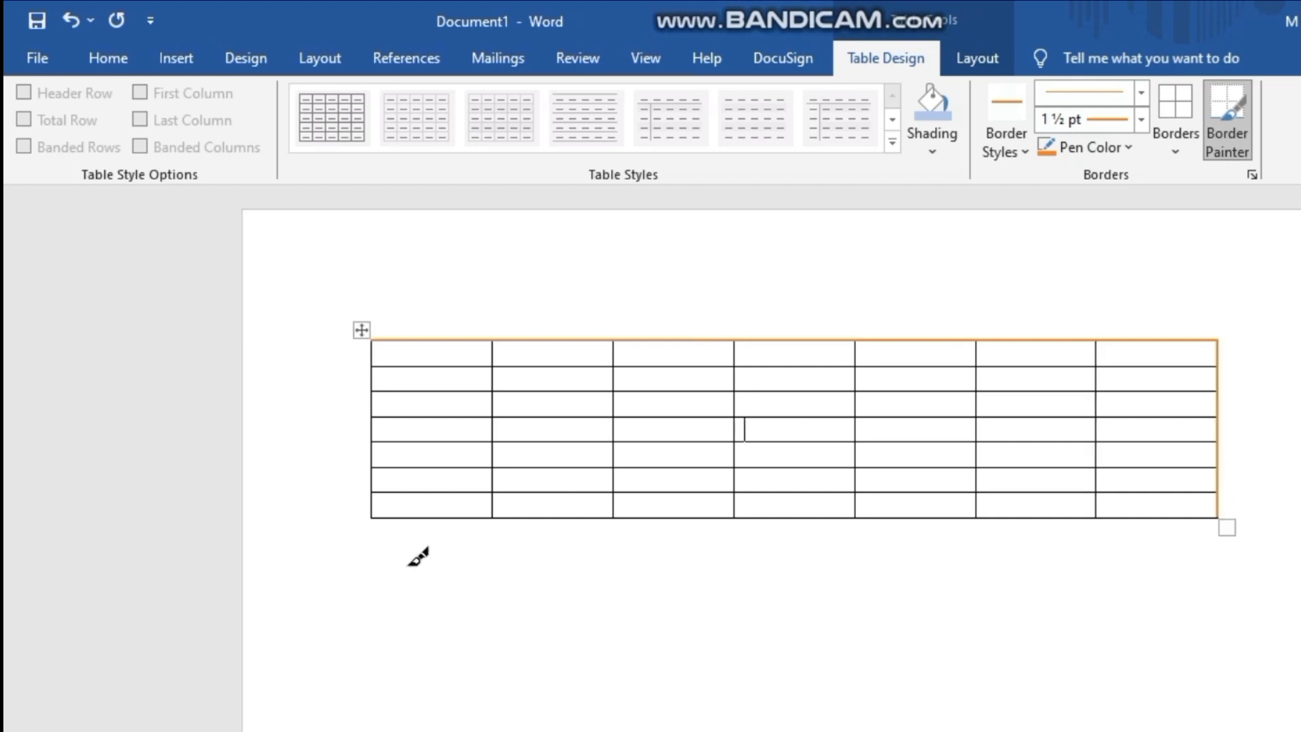
pyautogui.moveTo(391, 520)
pyautogui.mouseDown()
pyautogui.moveTo(543, 521)
pyautogui.moveTo(733, 470)
pyautogui.moveTo(817, 514)
pyautogui.moveTo(1177, 519)
pyautogui.mouseUp()
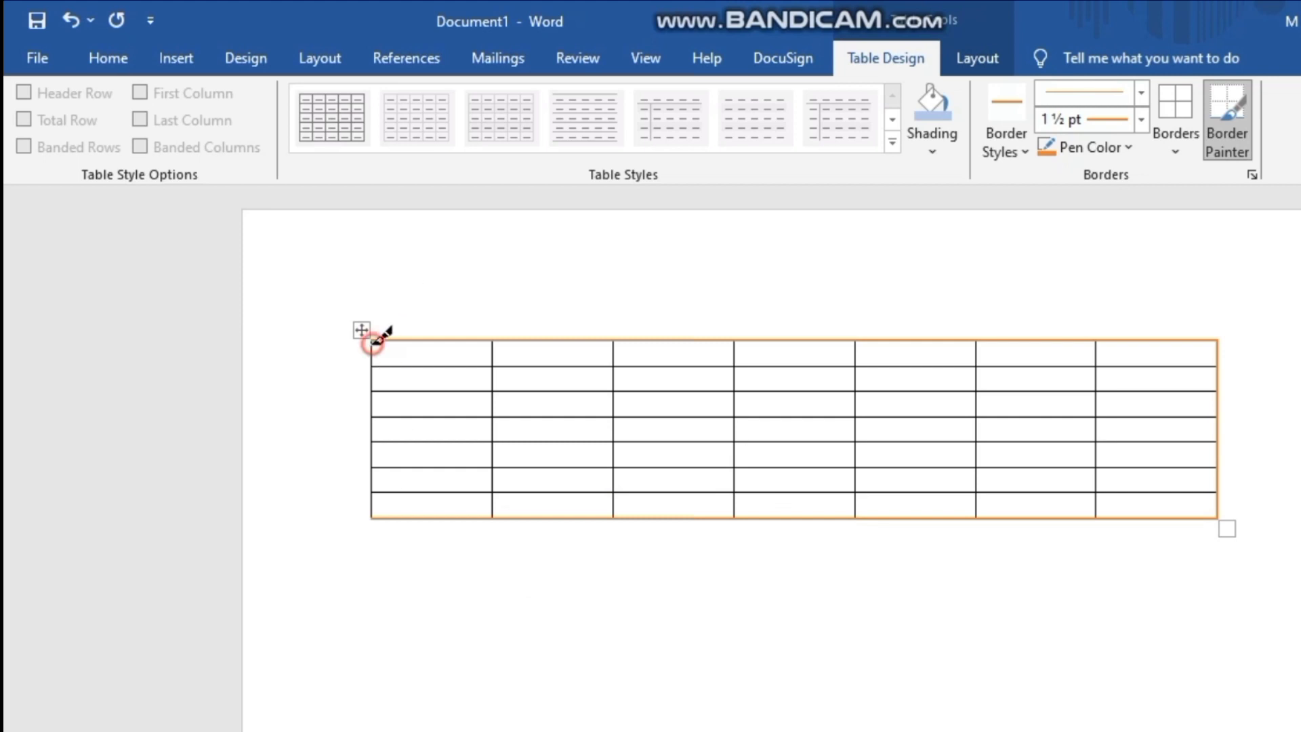
pyautogui.moveTo(375, 497); pyautogui.dragTo(381, 519)
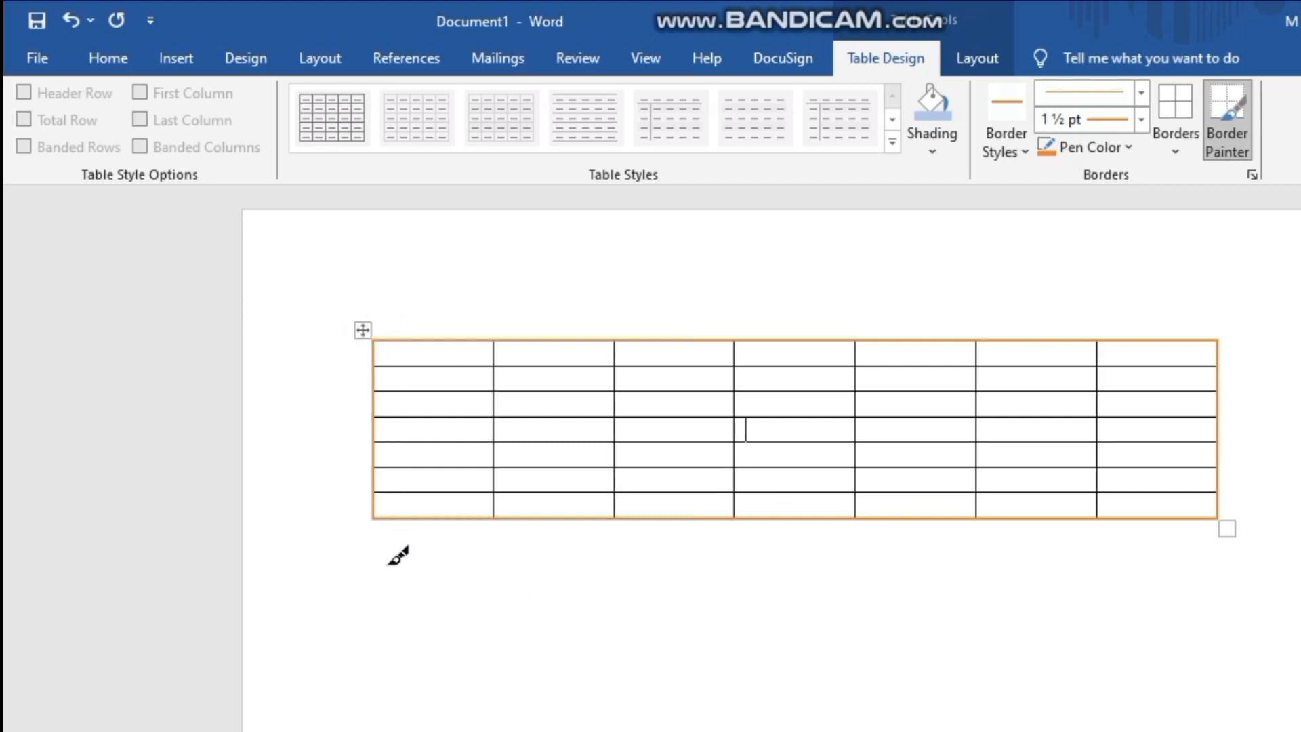
pyautogui.click(388, 556)
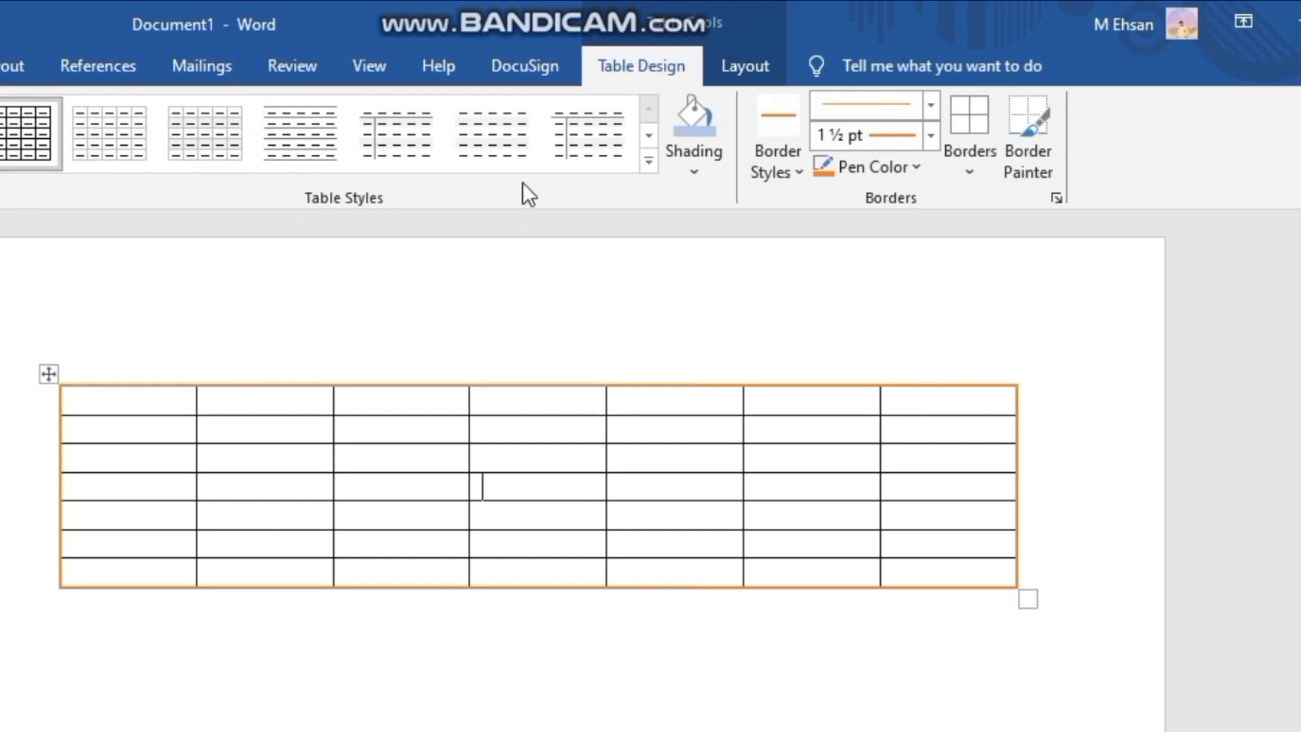
# - Apply the green banded grid table style with a solid header row, and paint the table's top edge with an orange 1 pt line
pyautogui.click(648, 163)
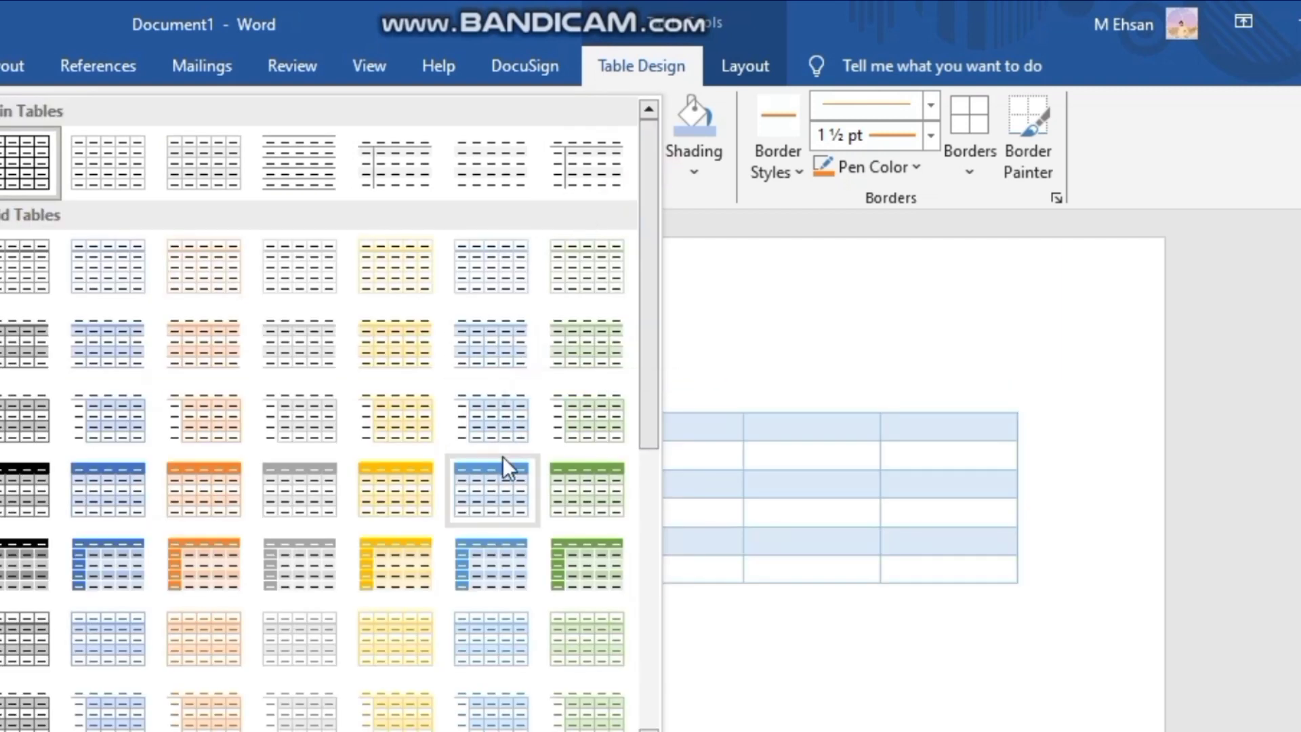
pyautogui.click(573, 483)
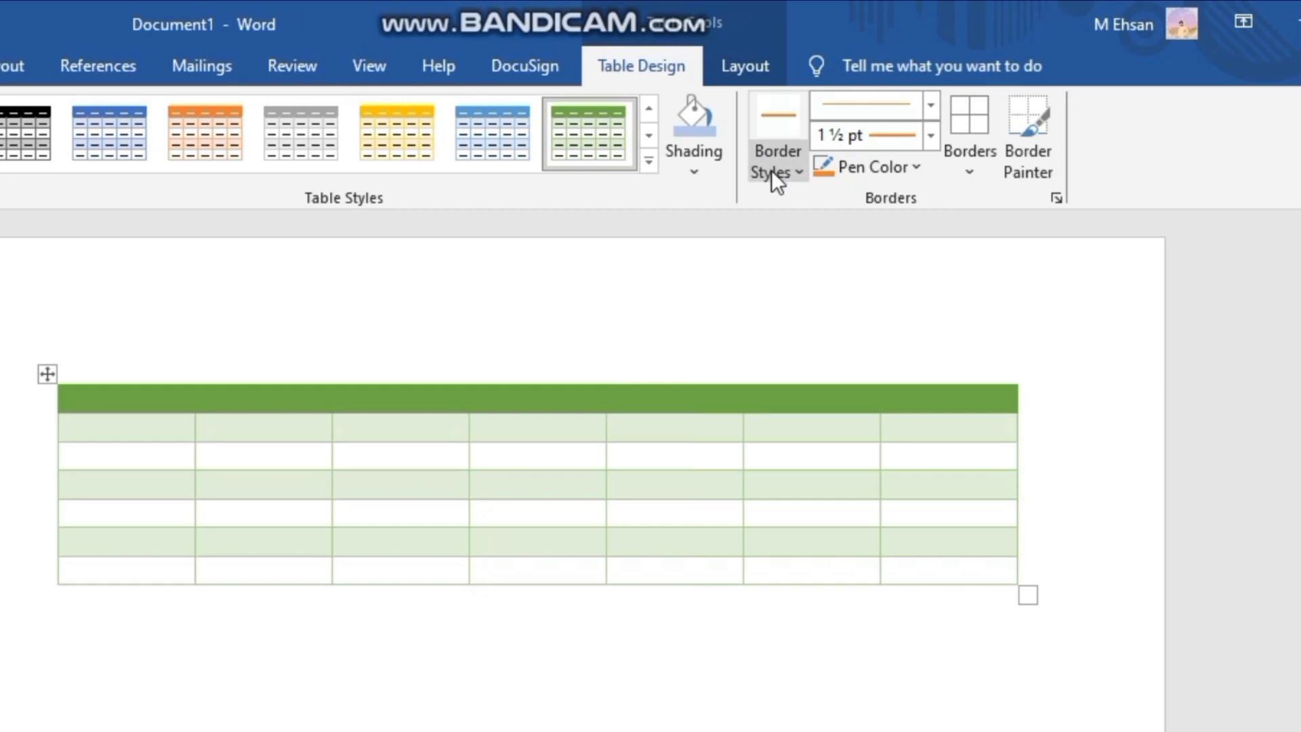
pyautogui.click(930, 132)
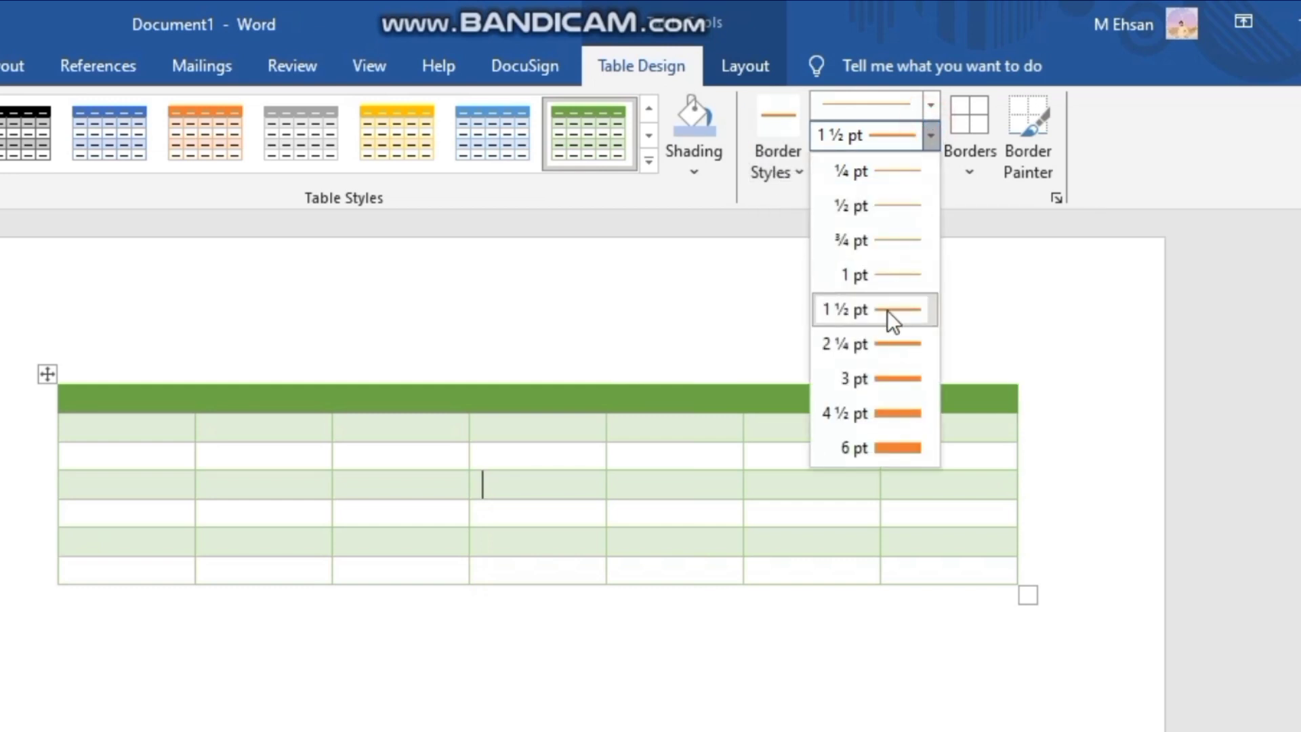
pyautogui.click(889, 283)
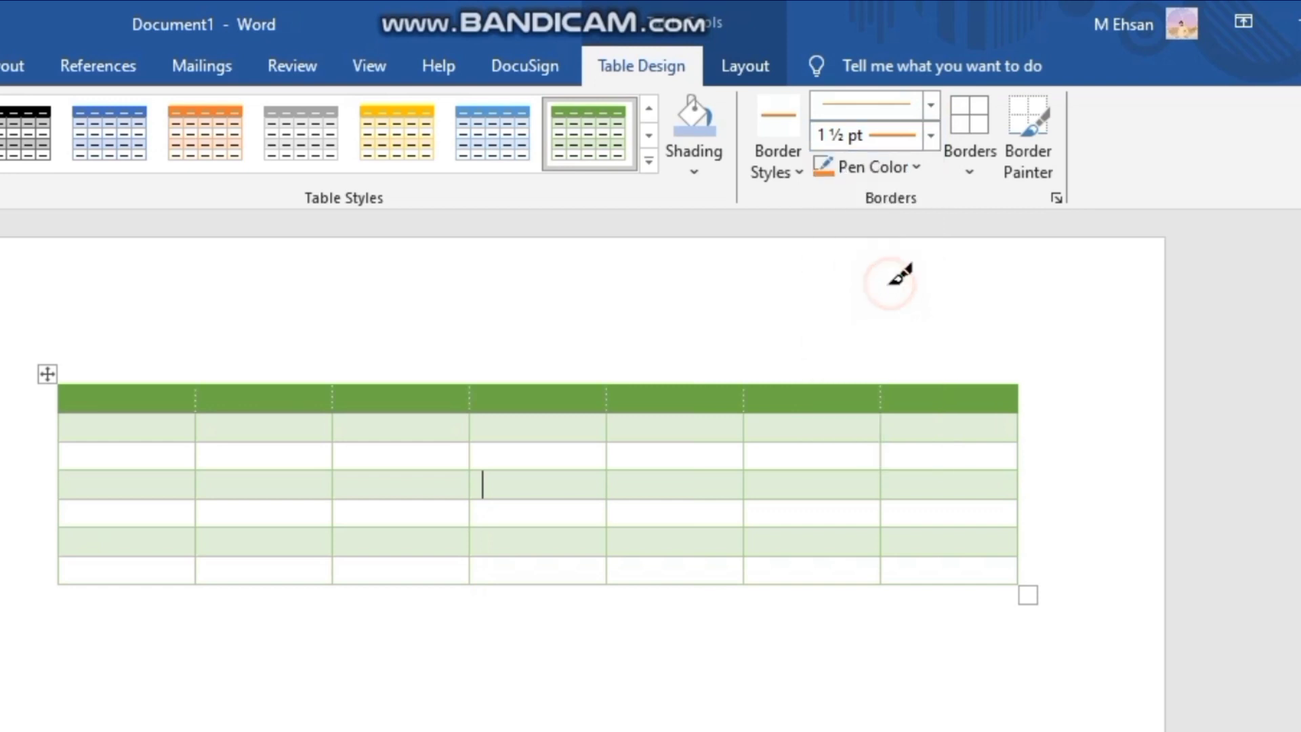
pyautogui.click(68, 384)
pyautogui.moveTo(68, 384); pyautogui.dragTo(825, 375)
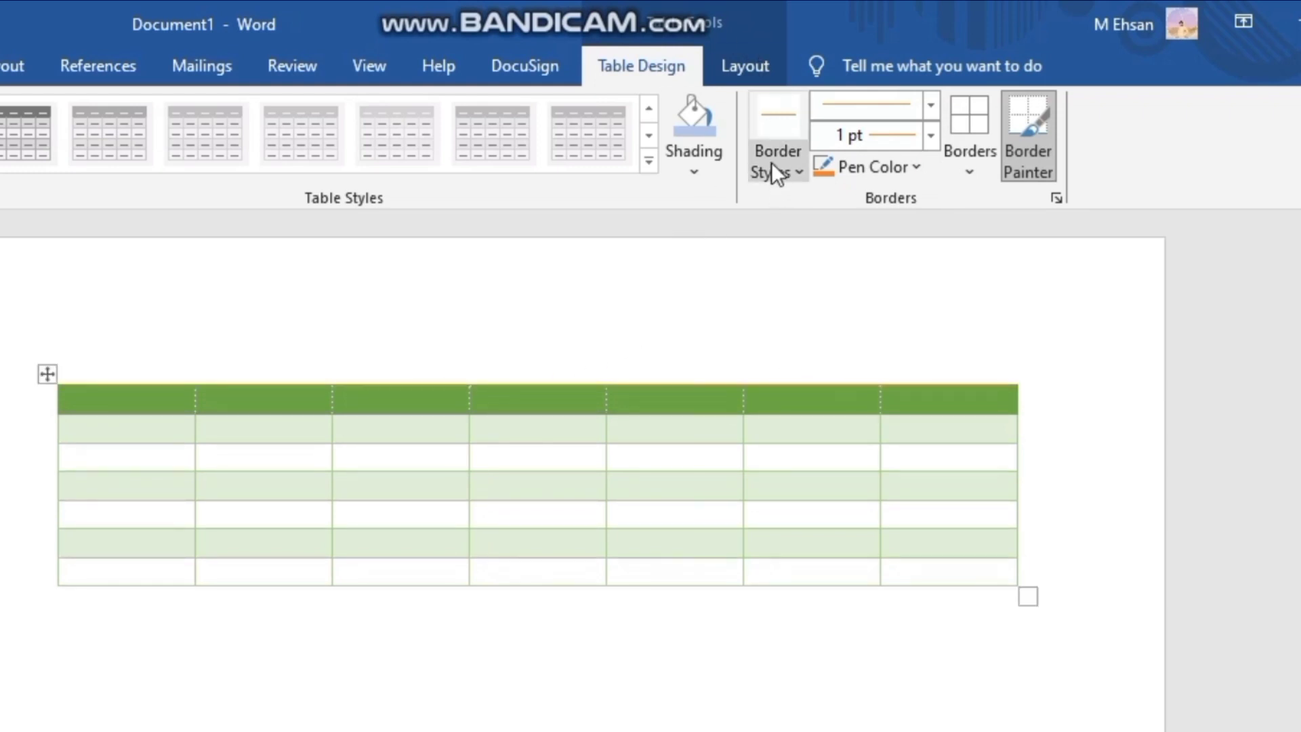
# - Switch the border line style to the 3 pt thin-and-thick double line and repaint the table's top edge with it
pyautogui.click(872, 113)
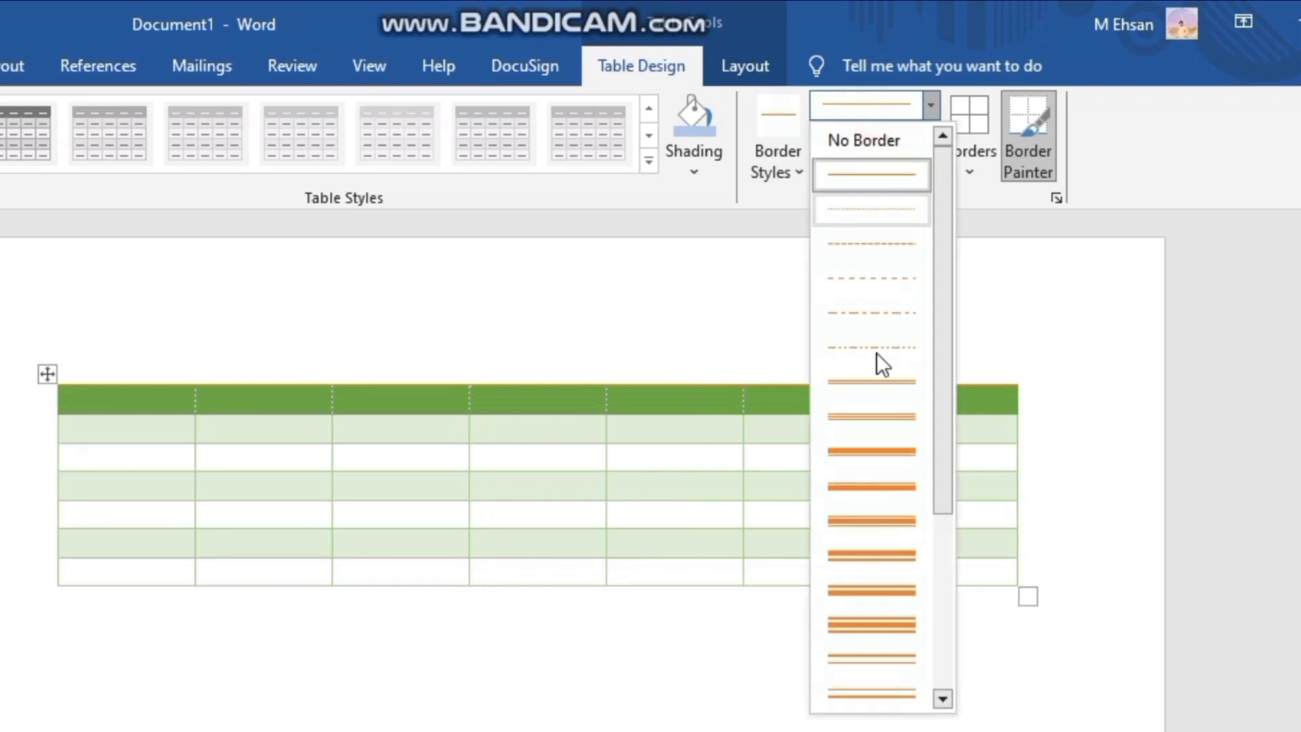
pyautogui.click(839, 591)
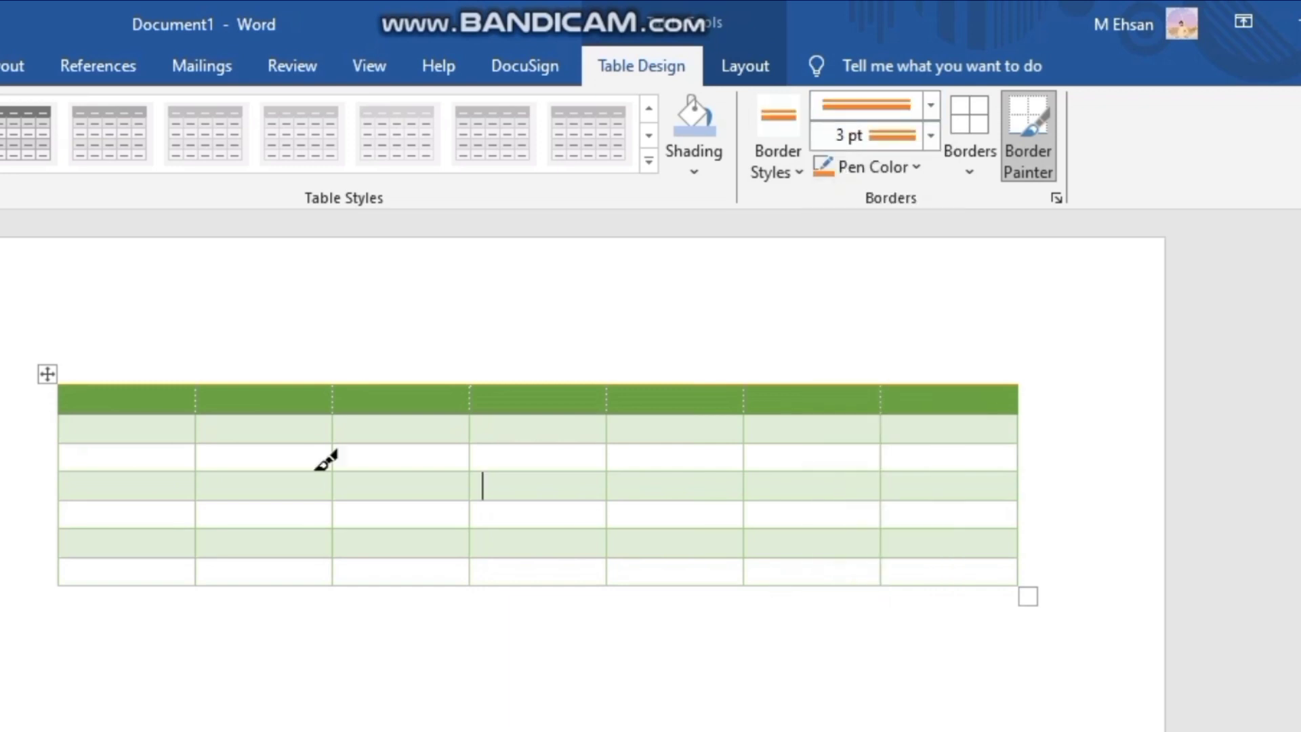
pyautogui.moveTo(138, 381); pyautogui.dragTo(285, 381)
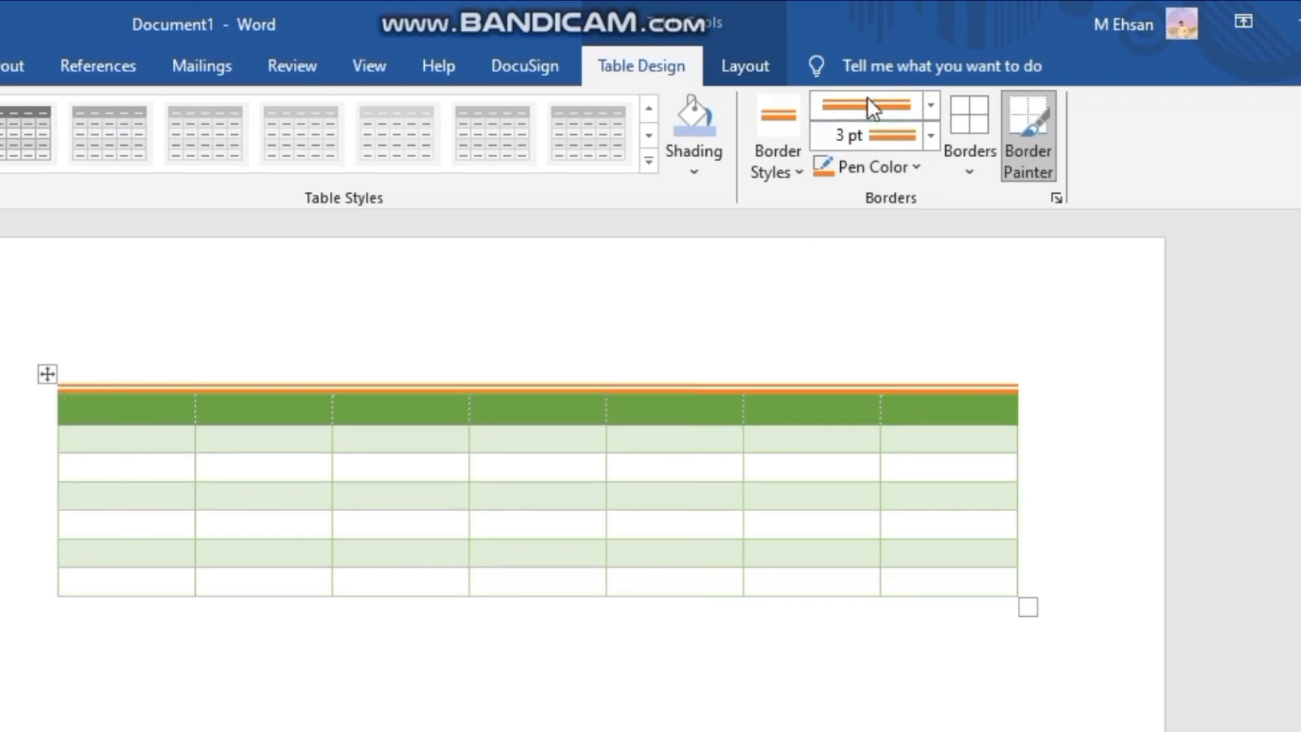
# - Set the pen color to a lighter theme blue and repaint the table's double top edge
pyautogui.click(891, 164)
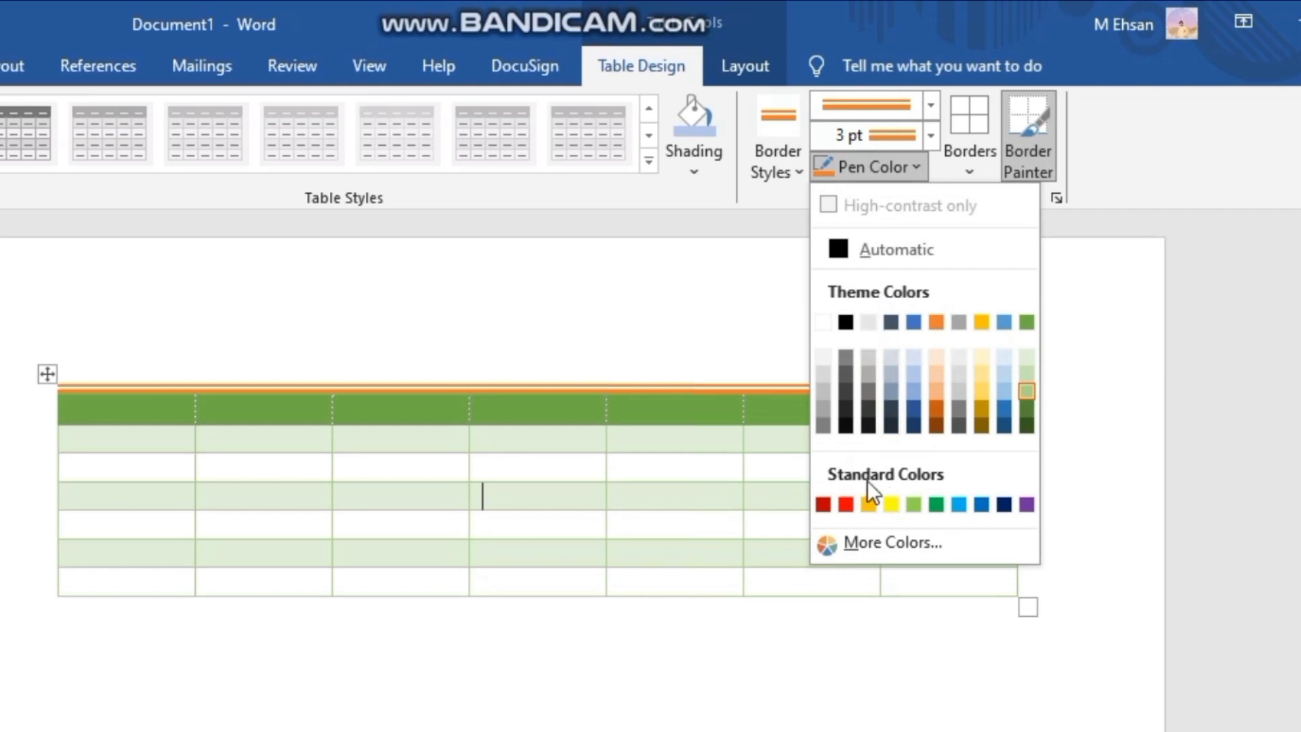
pyautogui.click(913, 393)
pyautogui.moveTo(182, 387); pyautogui.dragTo(508, 376)
pyautogui.moveTo(759, 359); pyautogui.dragTo(764, 360)
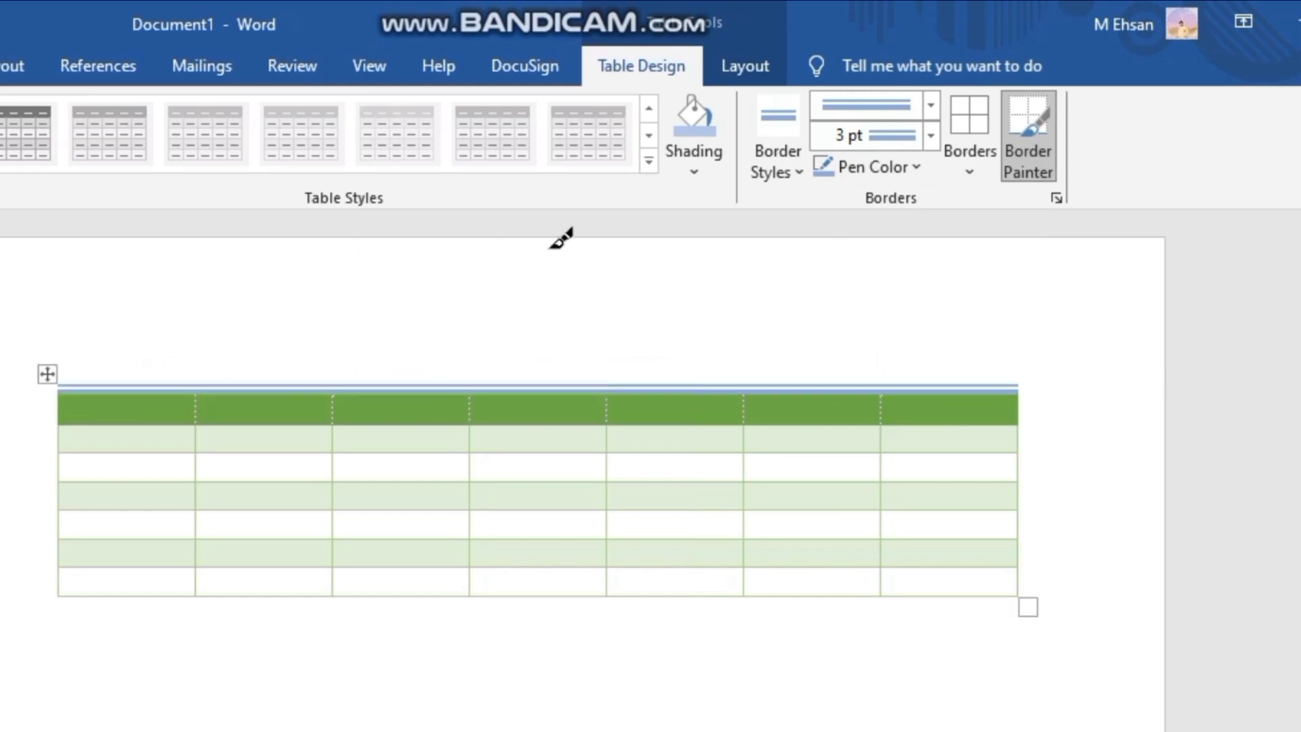
# - Apply the blue 3 pt double border around the table's centre cell, and look through the available border options
pyautogui.click(956, 119)
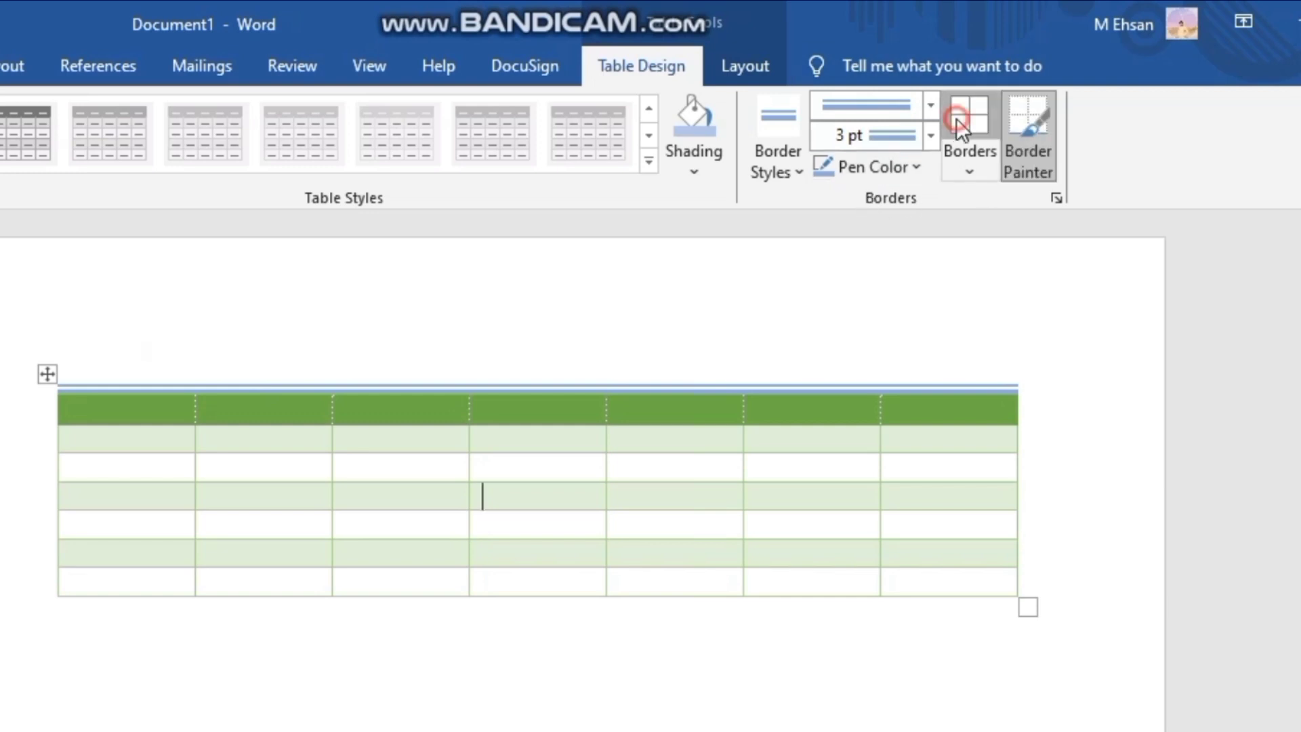
pyautogui.click(965, 160)
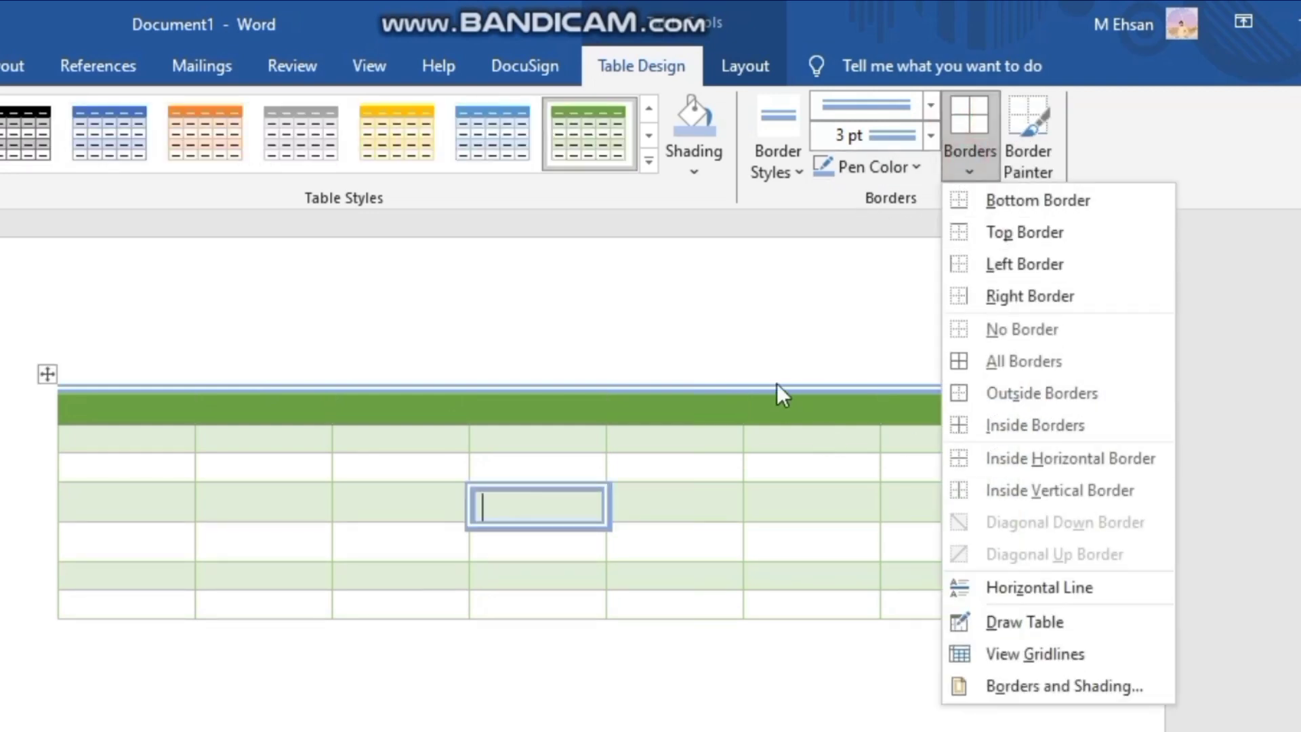
pyautogui.click(705, 273)
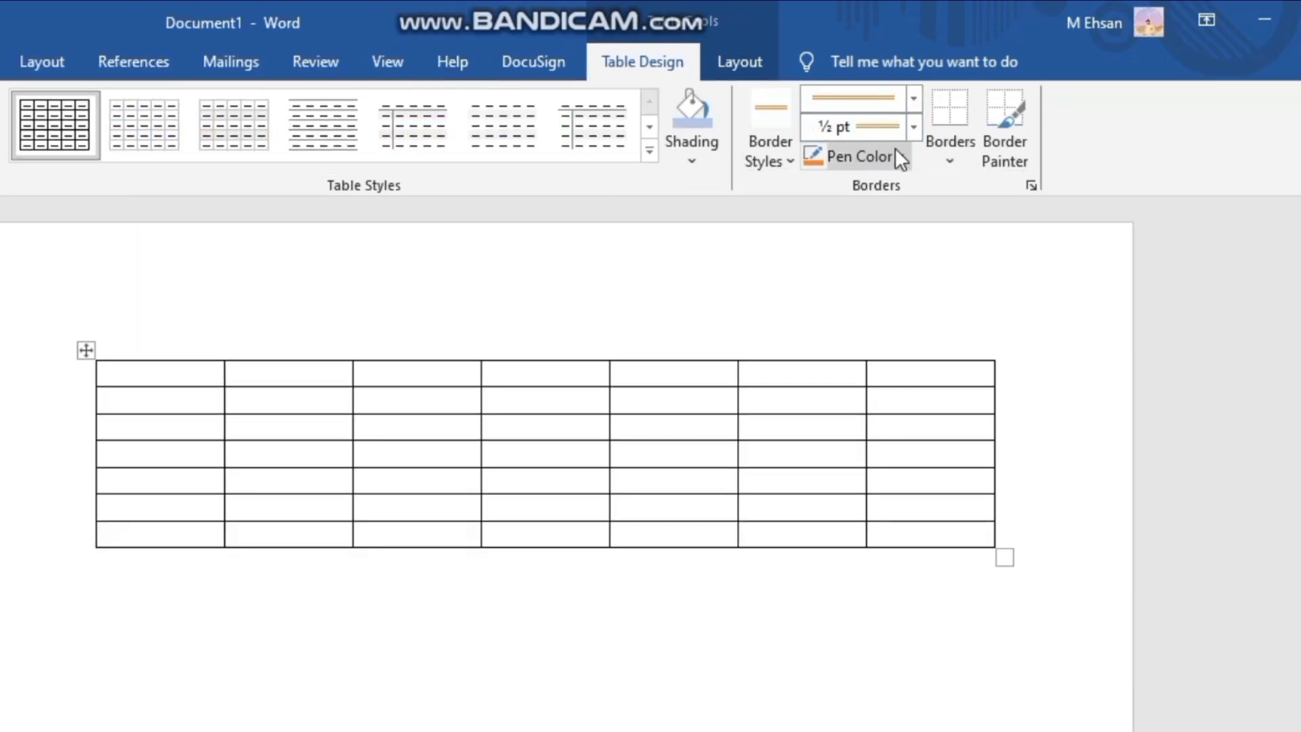
# - Look through the pen colors and border placements, and set the border style to the thin black ½ pt single line
pyautogui.click(895, 151)
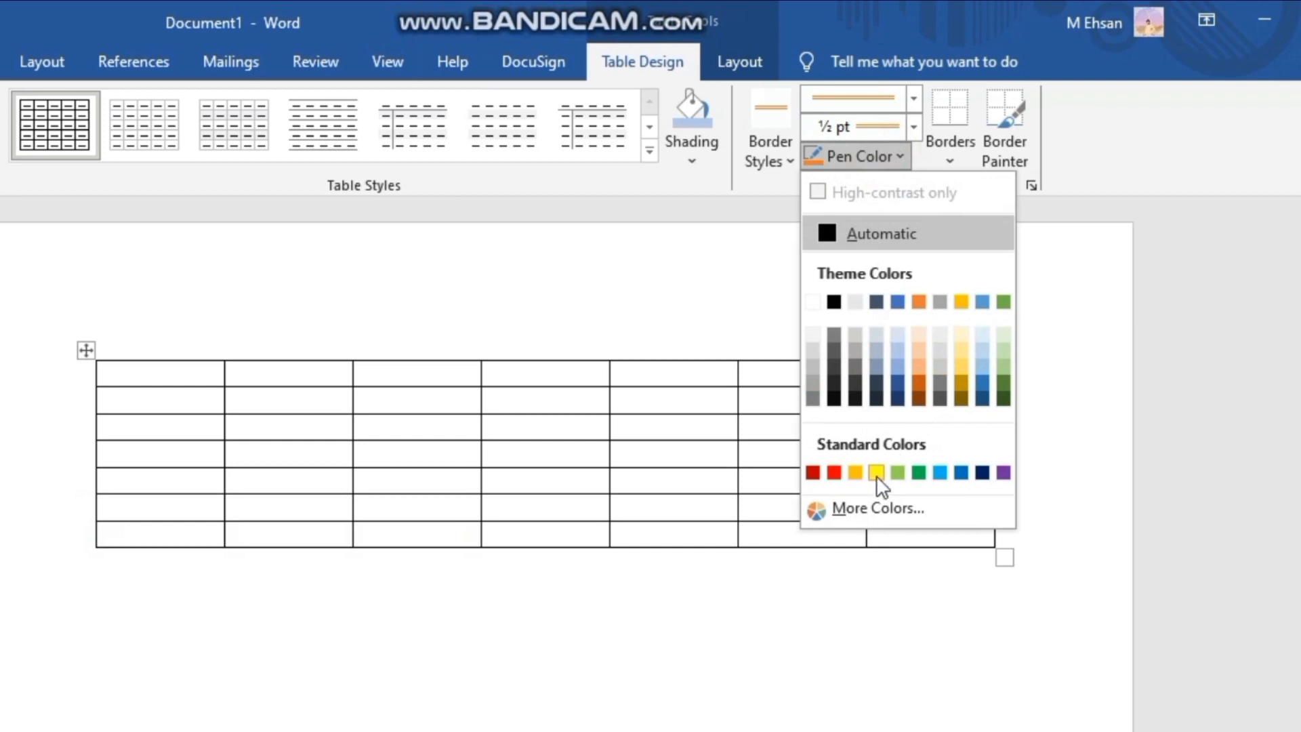
pyautogui.click(724, 330)
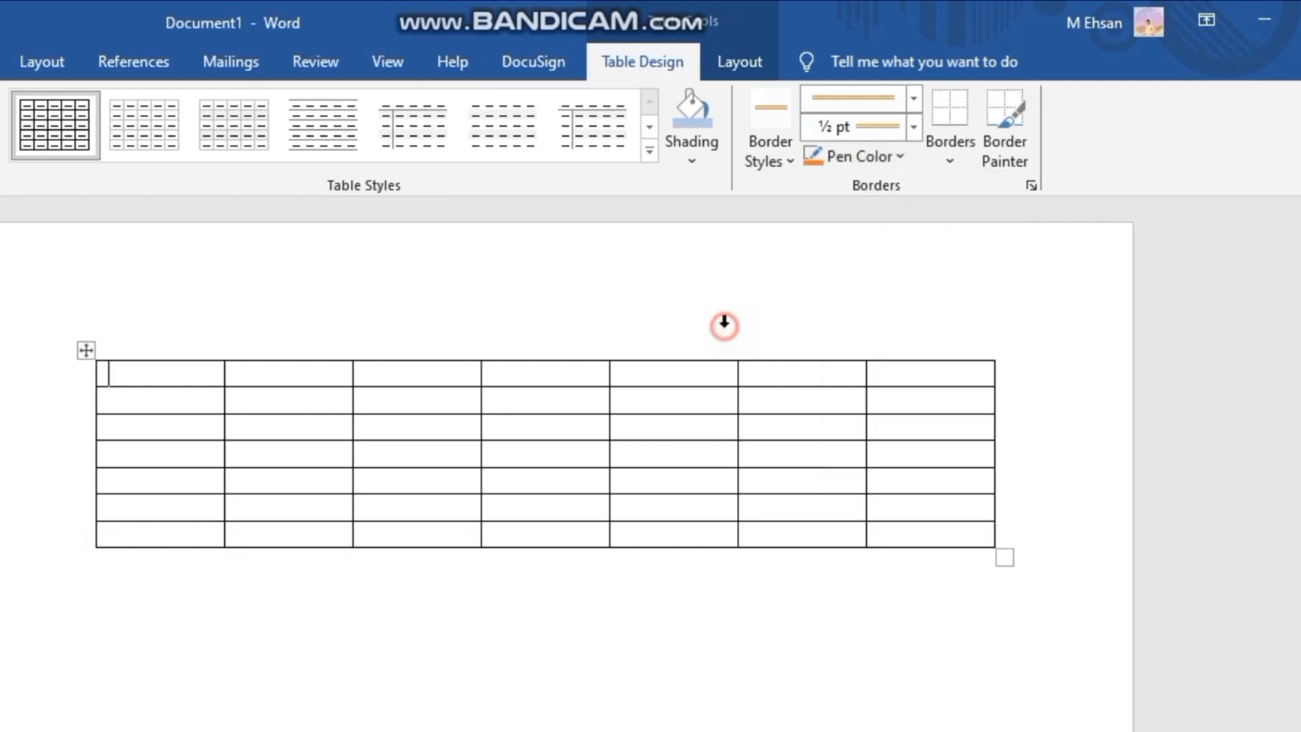
pyautogui.click(953, 146)
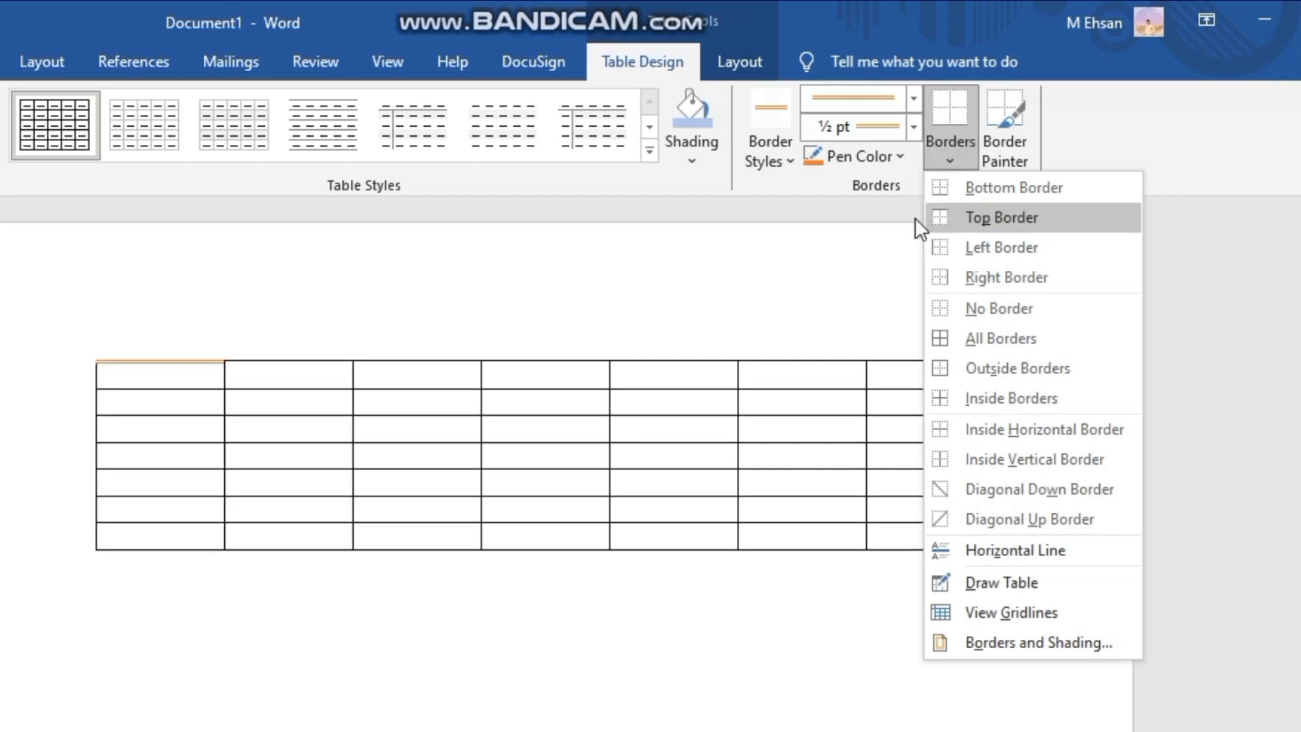
pyautogui.click(778, 122)
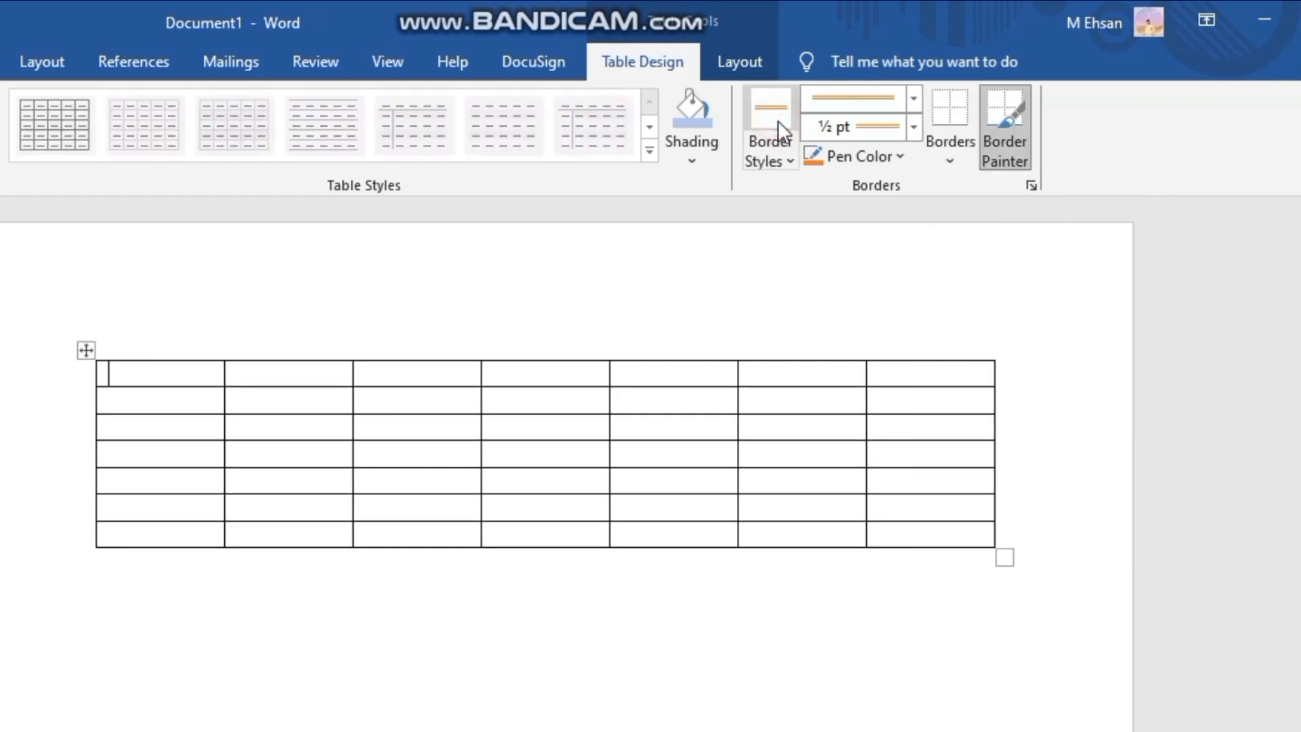
pyautogui.click(778, 152)
pyautogui.click(754, 215)
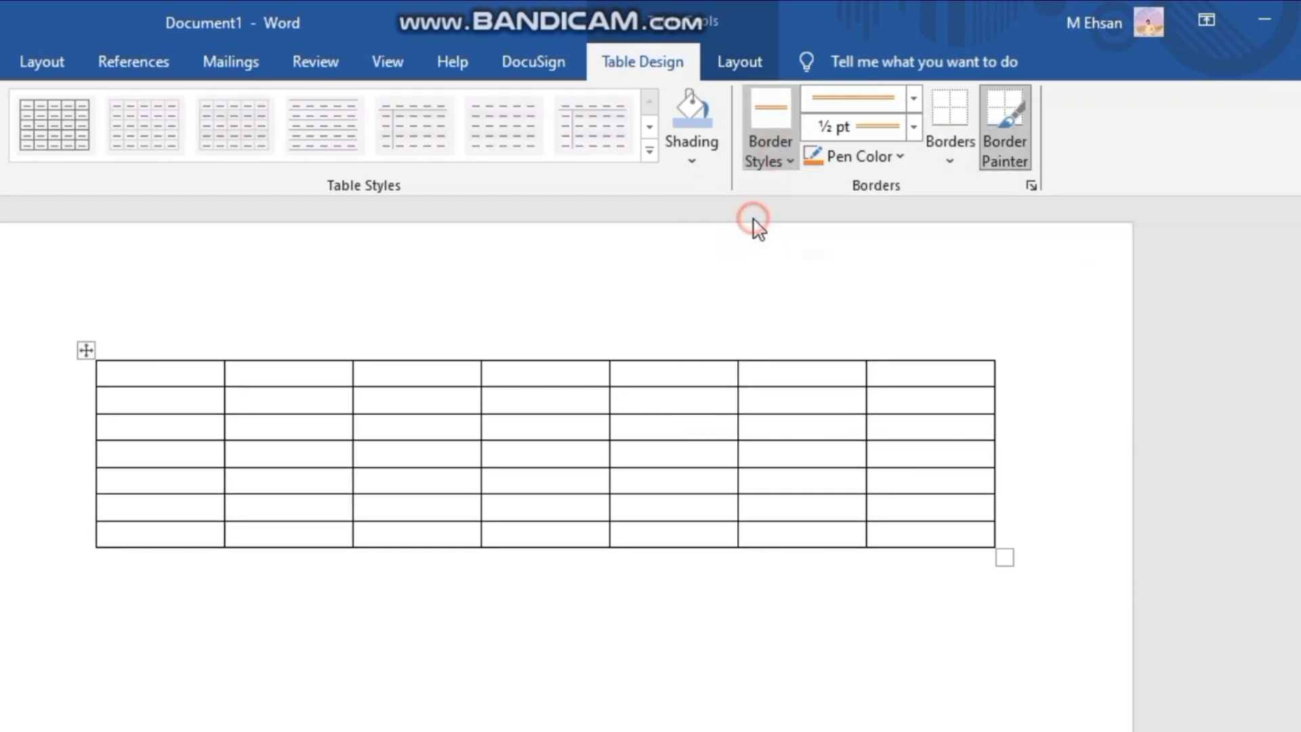
pyautogui.click(671, 360)
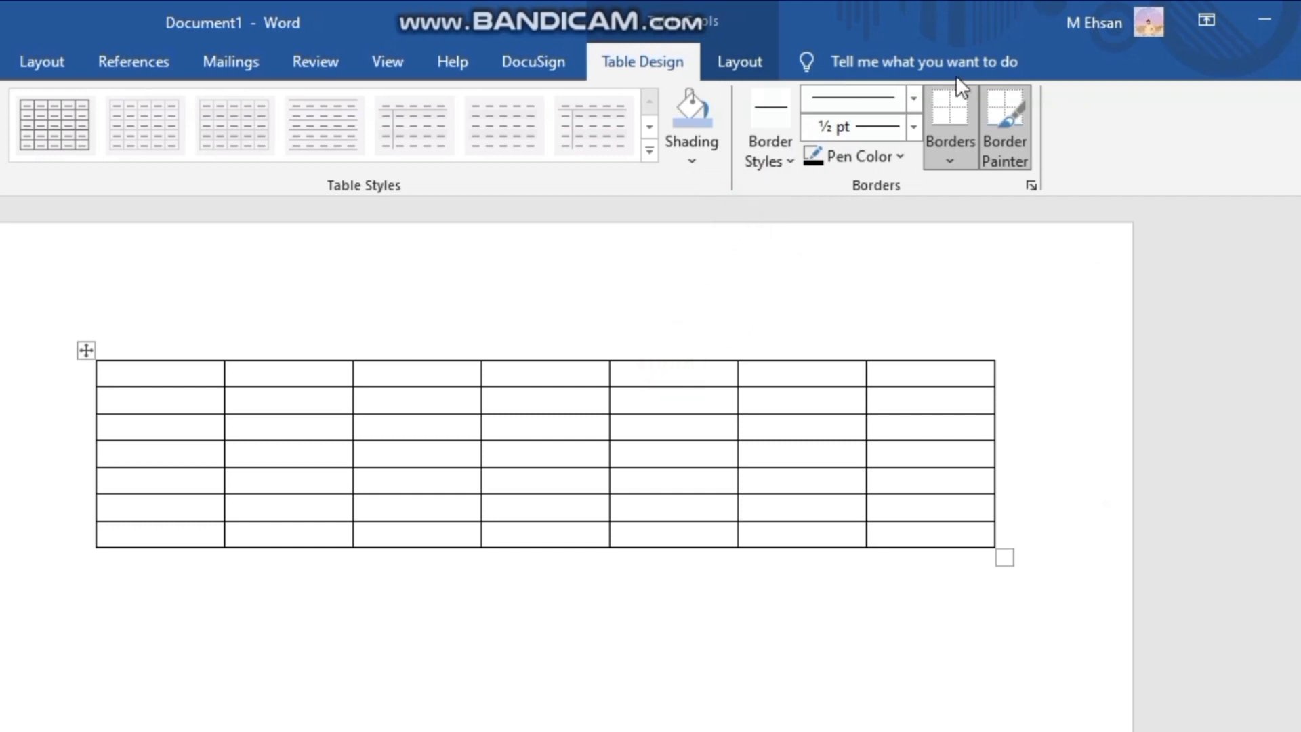
pyautogui.click(995, 132)
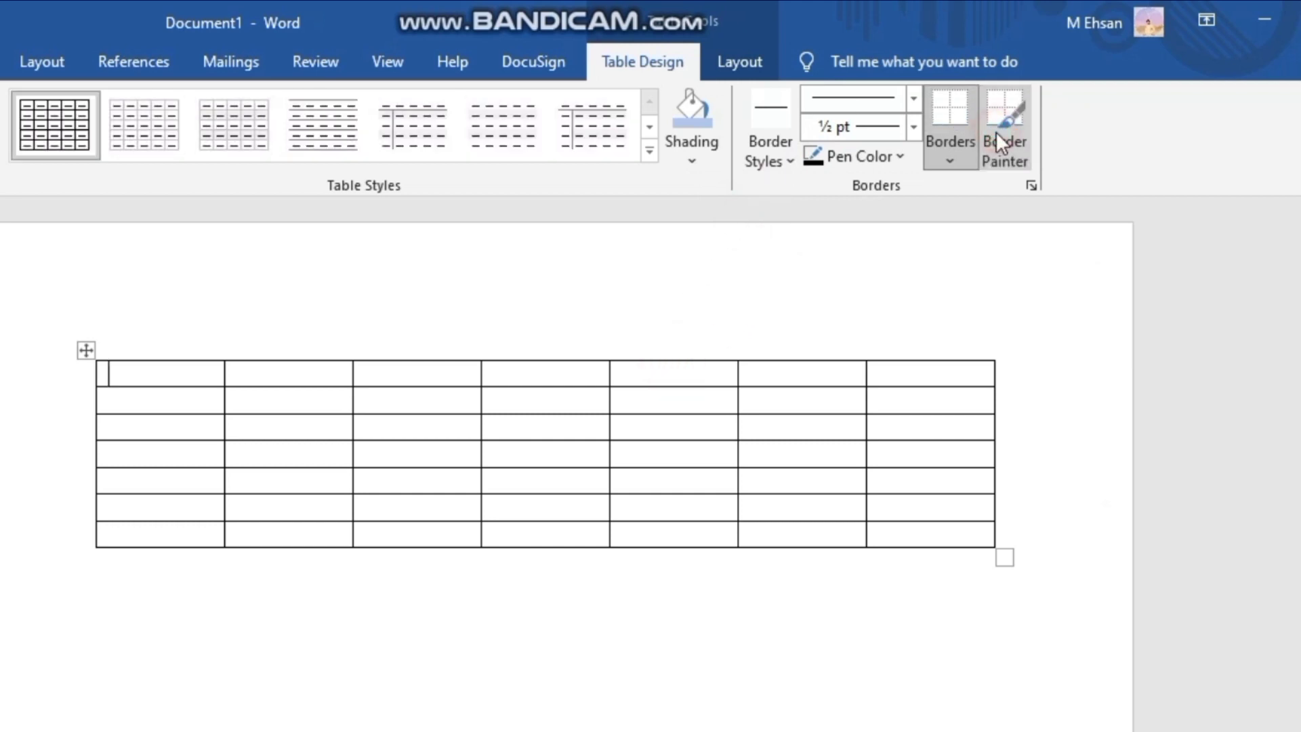
# - Select the whole plain table and remove its outside borders, keeping the inside lines
pyautogui.click(948, 141)
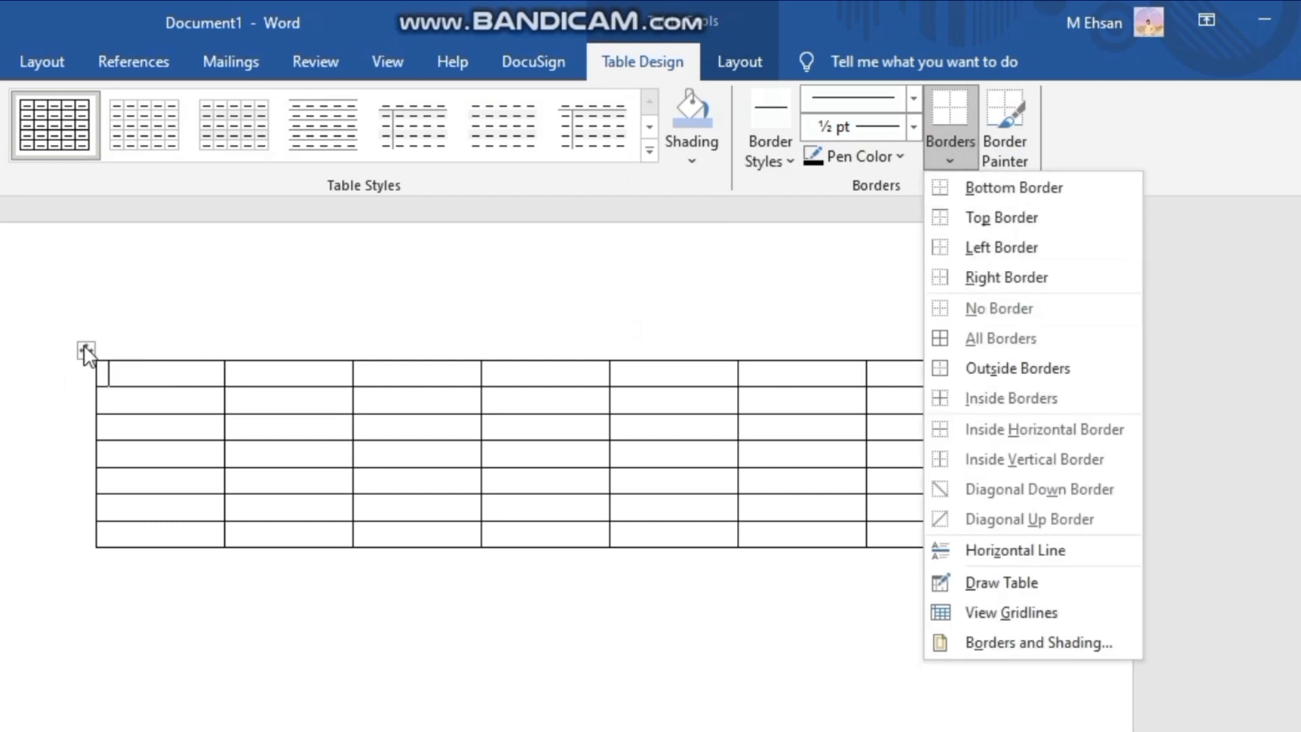
pyautogui.click(80, 346)
pyautogui.click(84, 349)
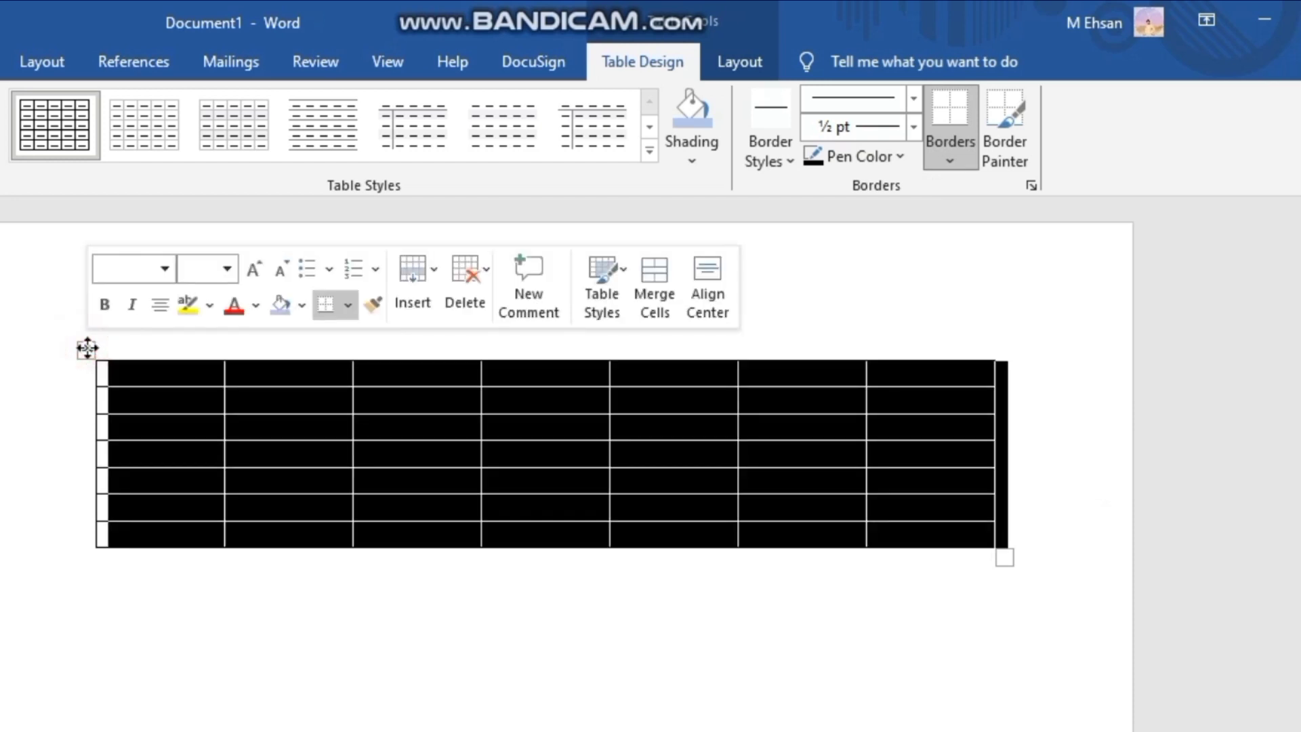
pyautogui.click(941, 145)
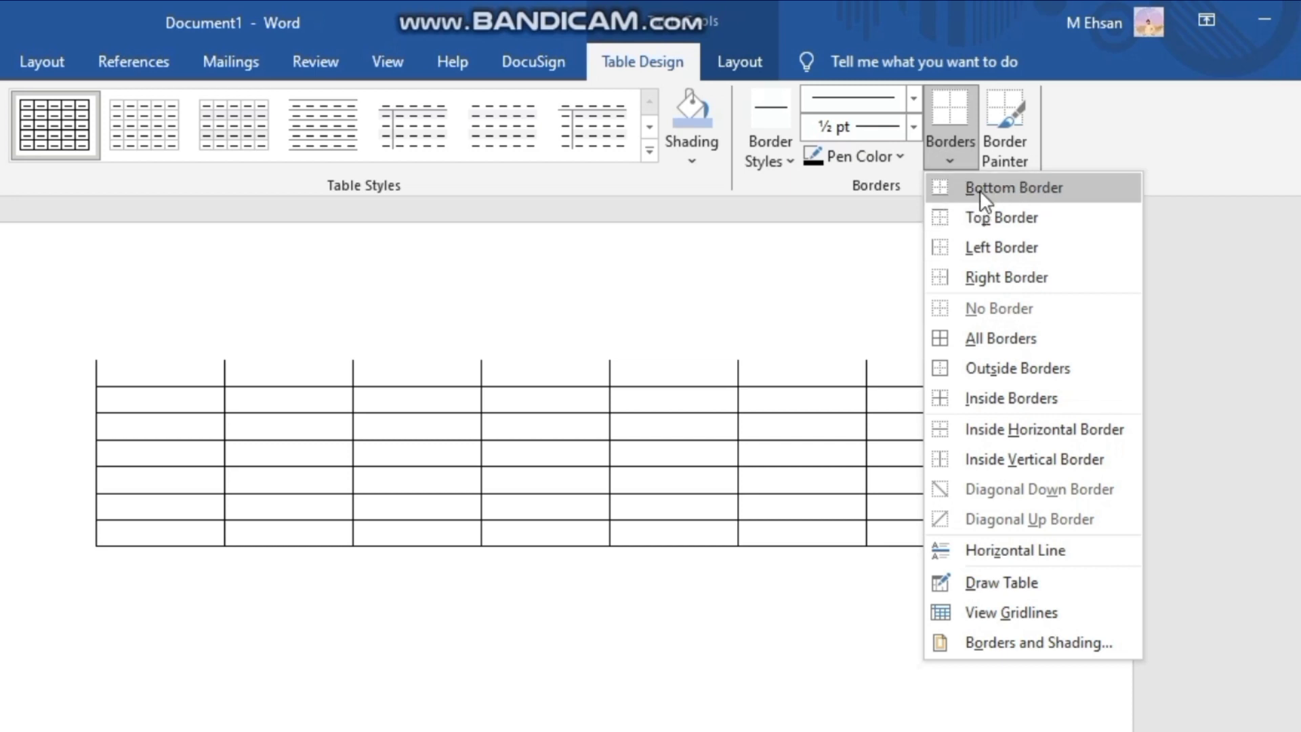
pyautogui.click(1004, 367)
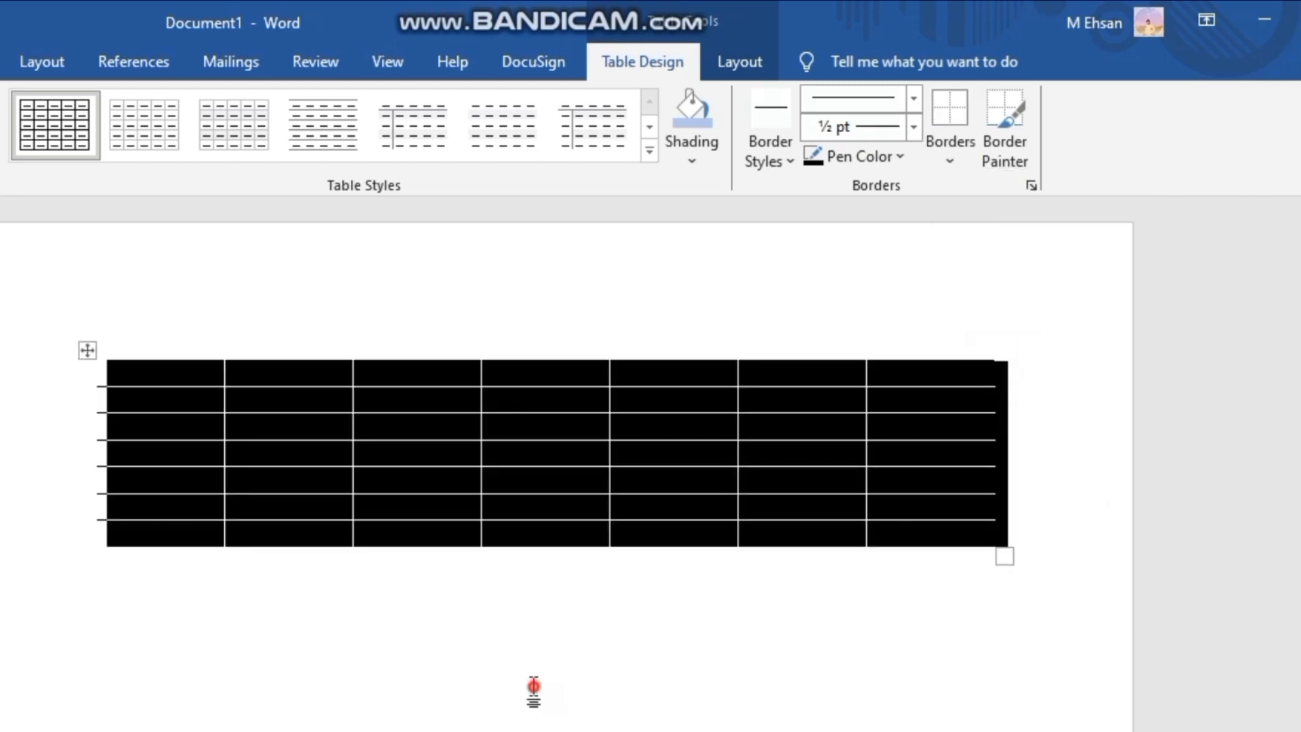
pyautogui.click(533, 688)
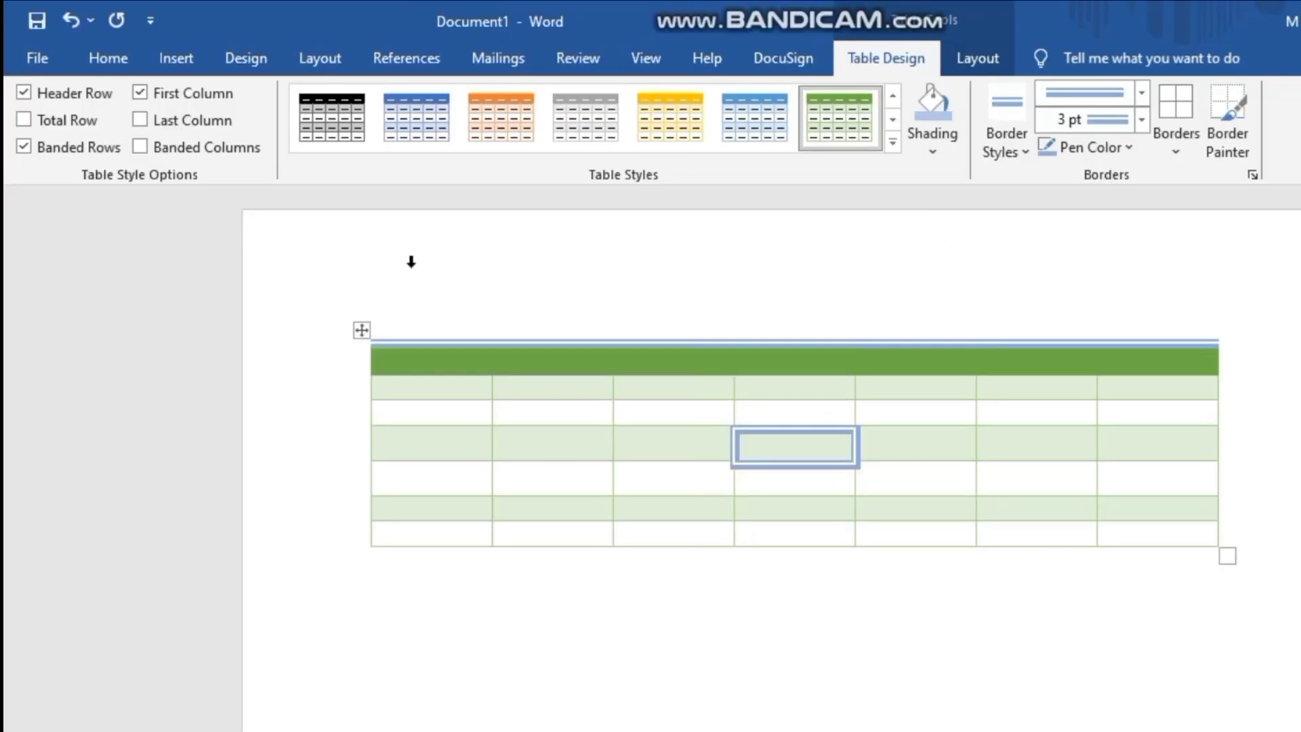
# - Delete the entire green banded table from the document
pyautogui.click(974, 59)
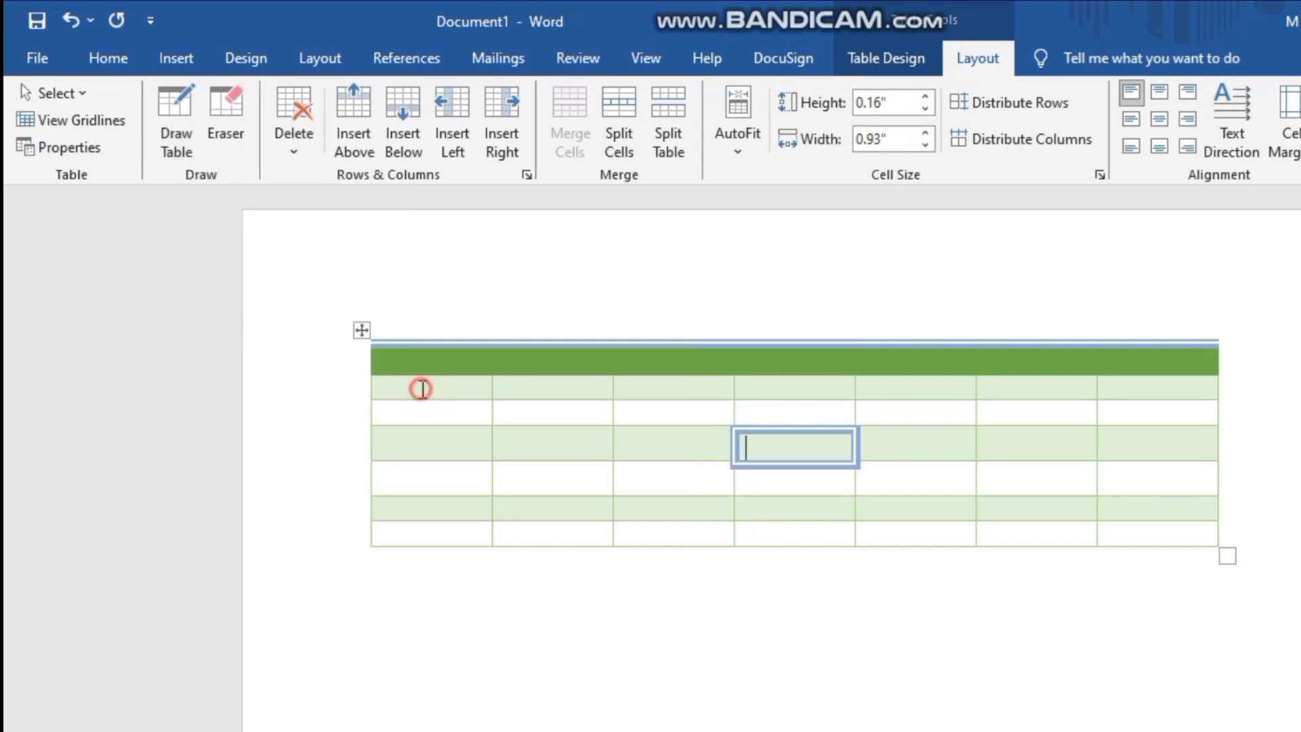
pyautogui.click(421, 388)
pyautogui.rightClick(421, 388)
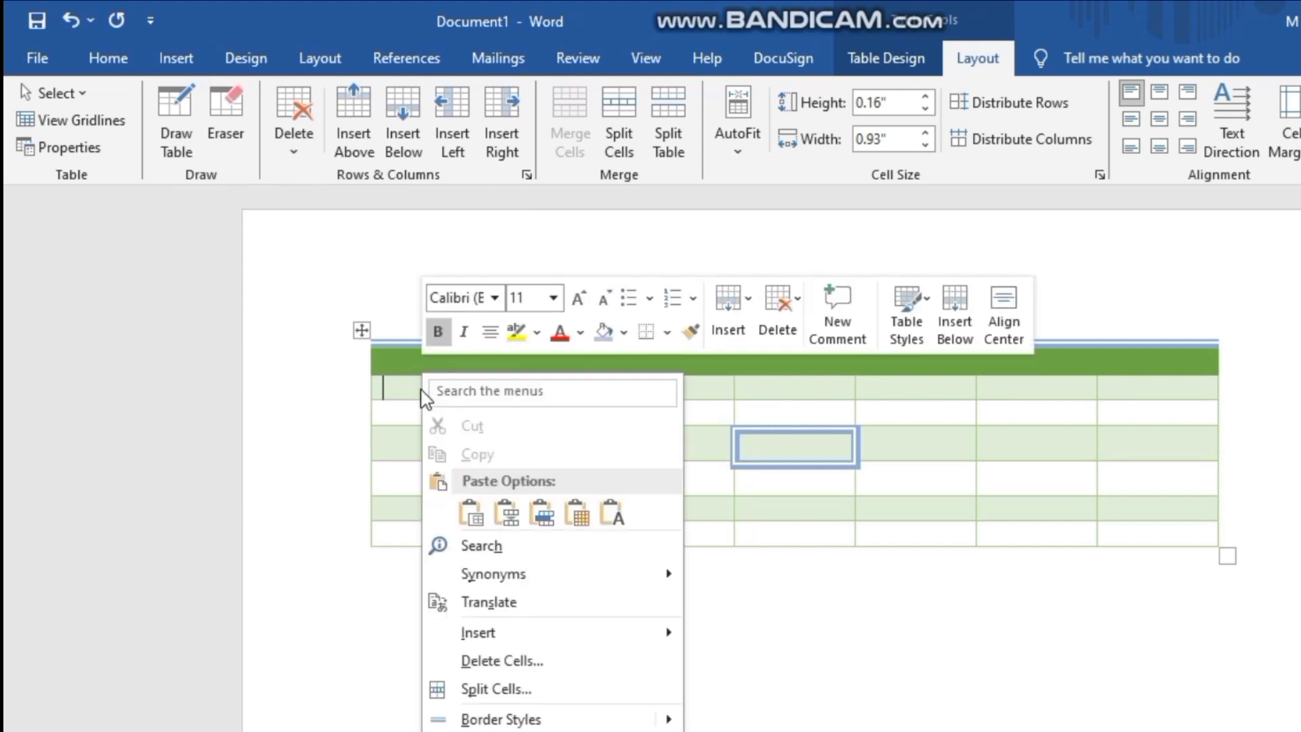
pyautogui.click(772, 319)
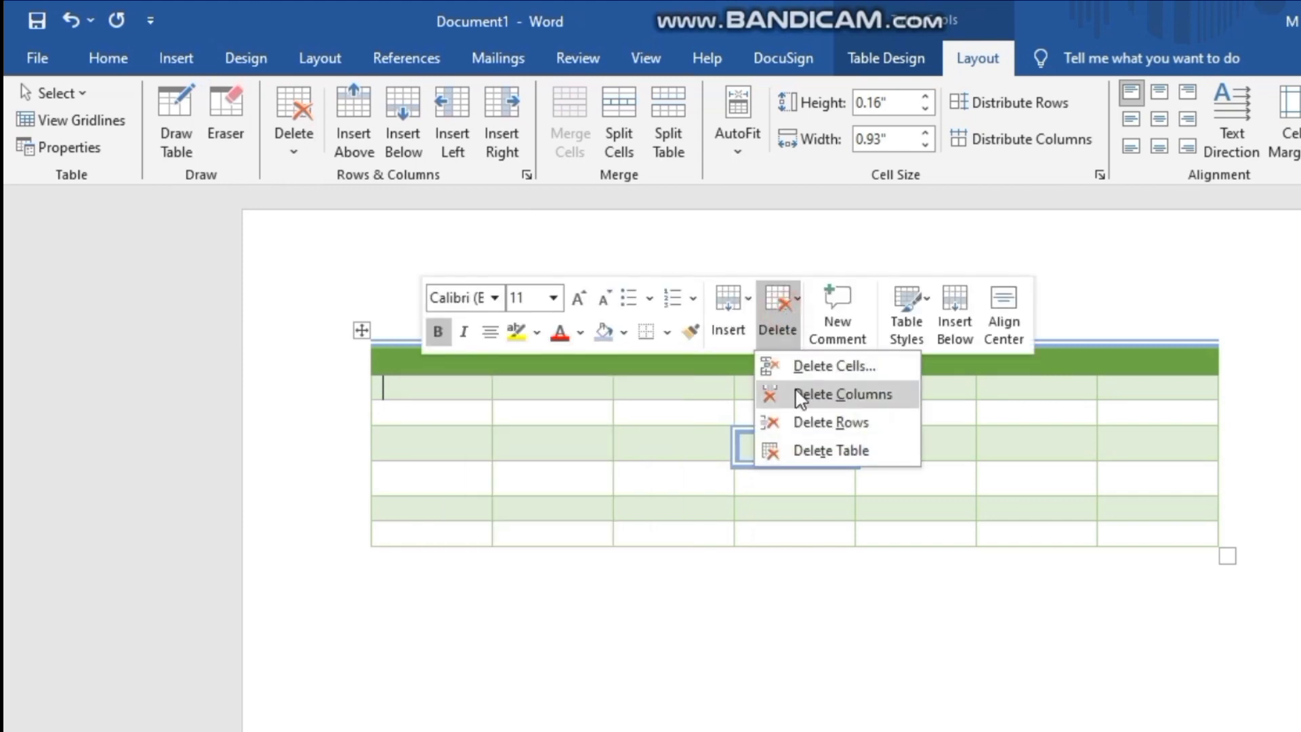
pyautogui.click(806, 448)
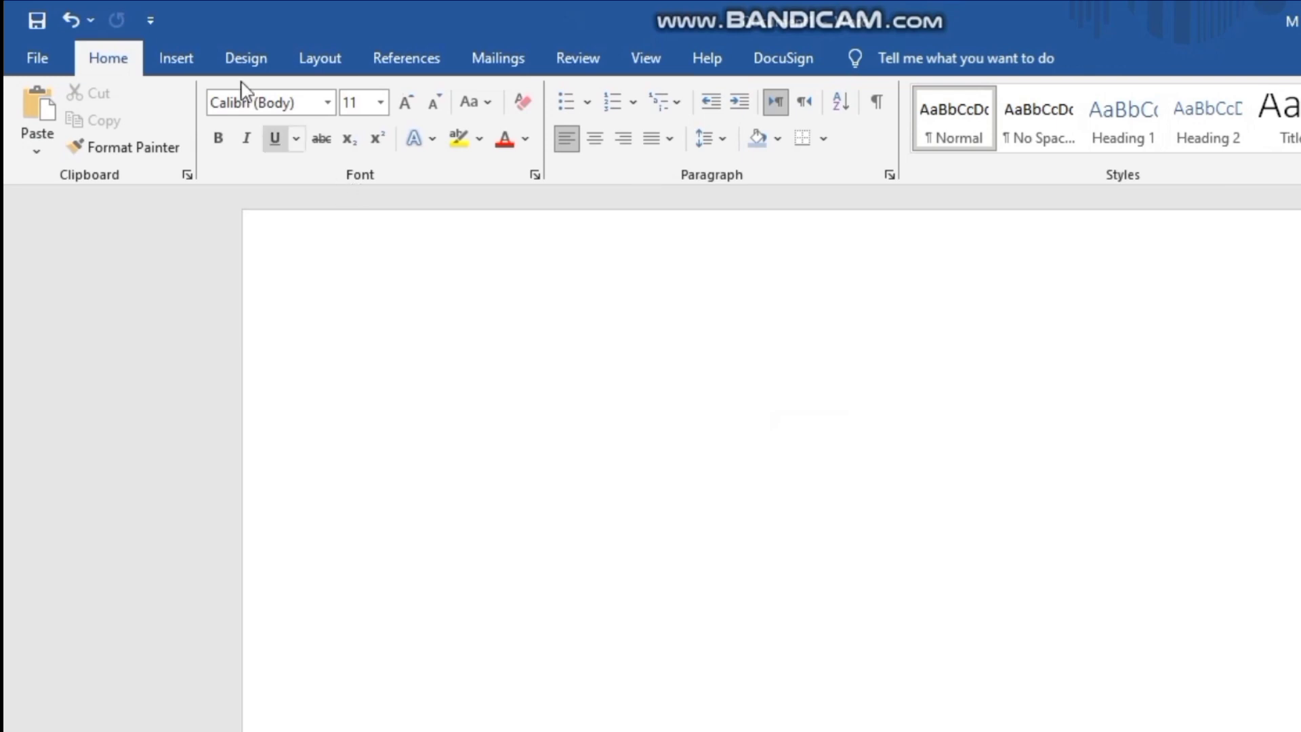
# - Insert a new plain table with 8 columns and 7 rows
pyautogui.click(193, 58)
pyautogui.click(215, 117)
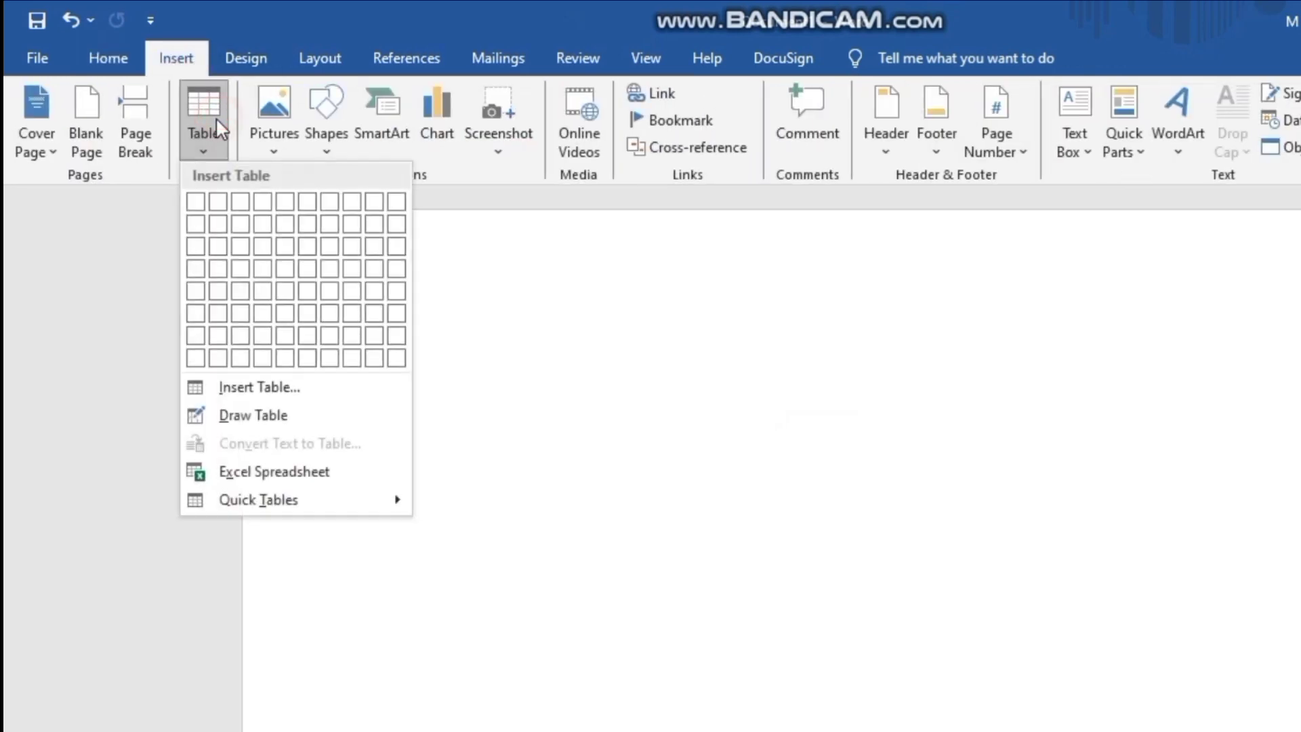
pyautogui.click(364, 351)
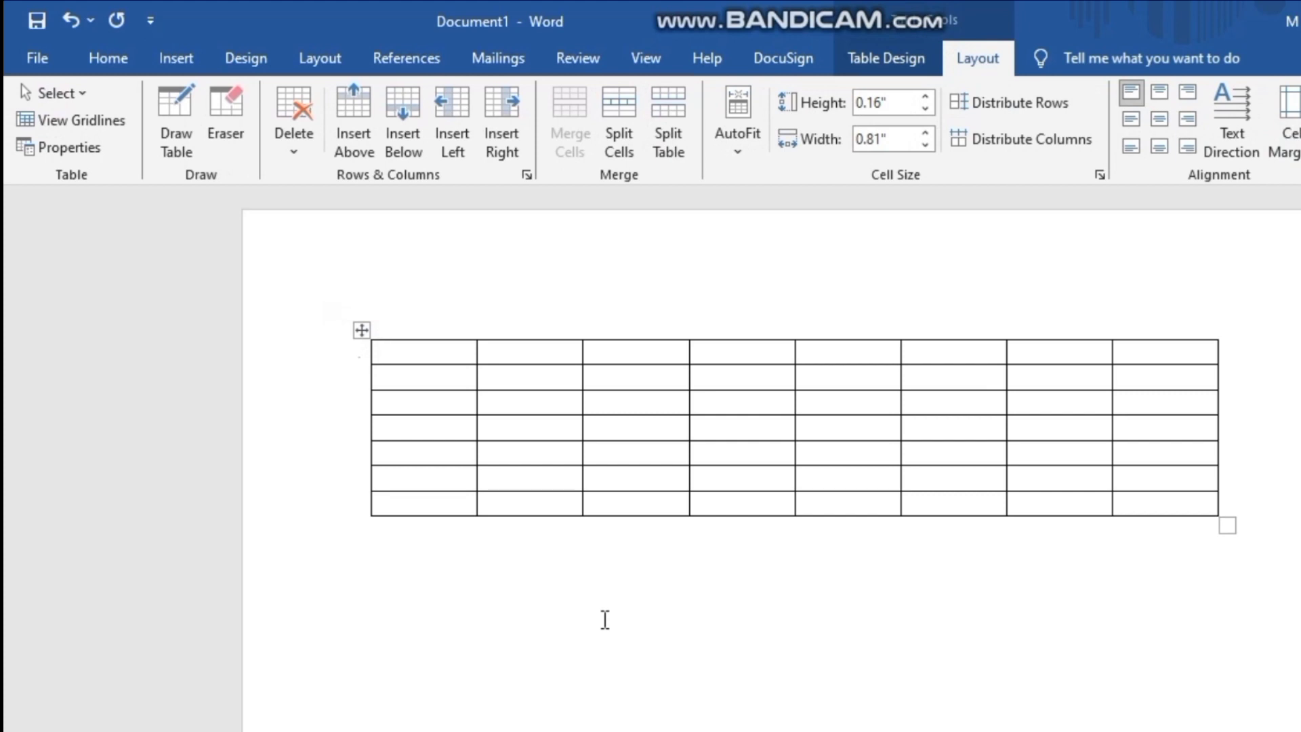
# - Start drawing lines in the table with Draw Table, and switch the border style to the thin black ½ pt single line
pyautogui.click(170, 122)
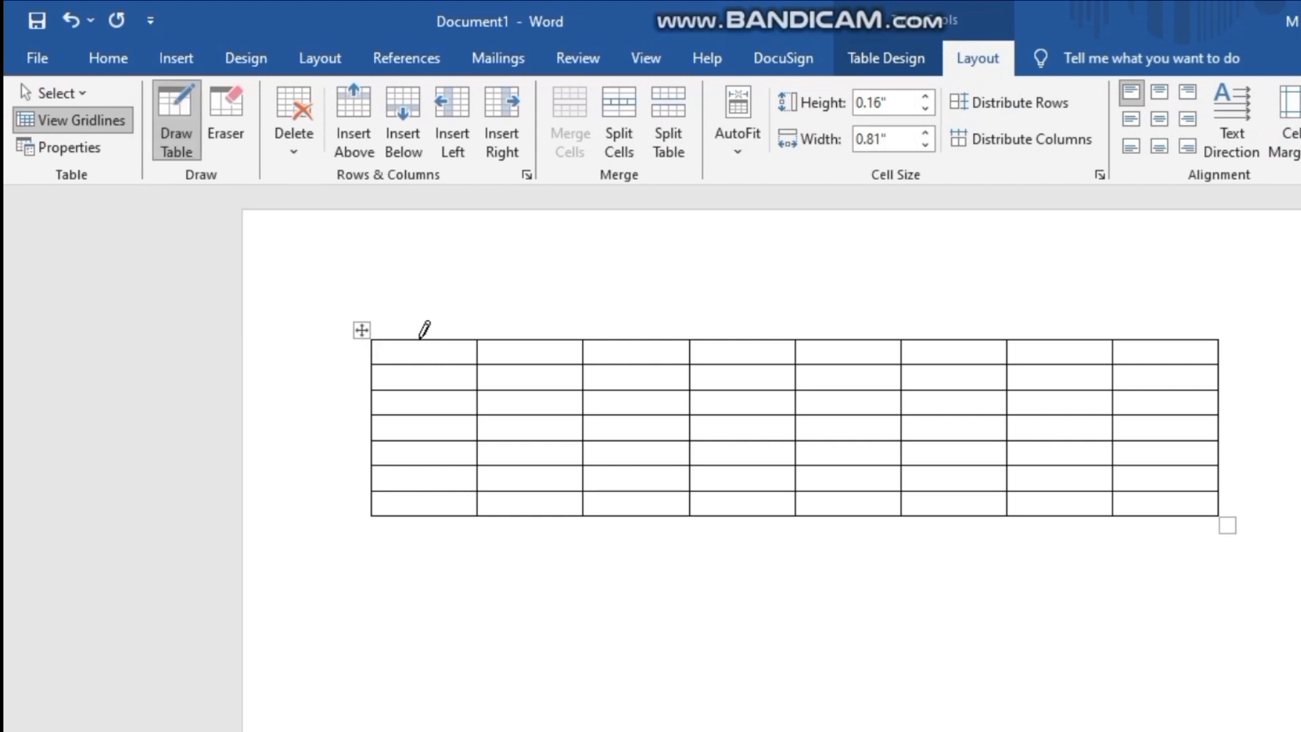
pyautogui.moveTo(419, 339); pyautogui.dragTo(419, 362)
pyautogui.moveTo(418, 349); pyautogui.dragTo(420, 349)
pyautogui.click(901, 65)
pyautogui.click(1164, 141)
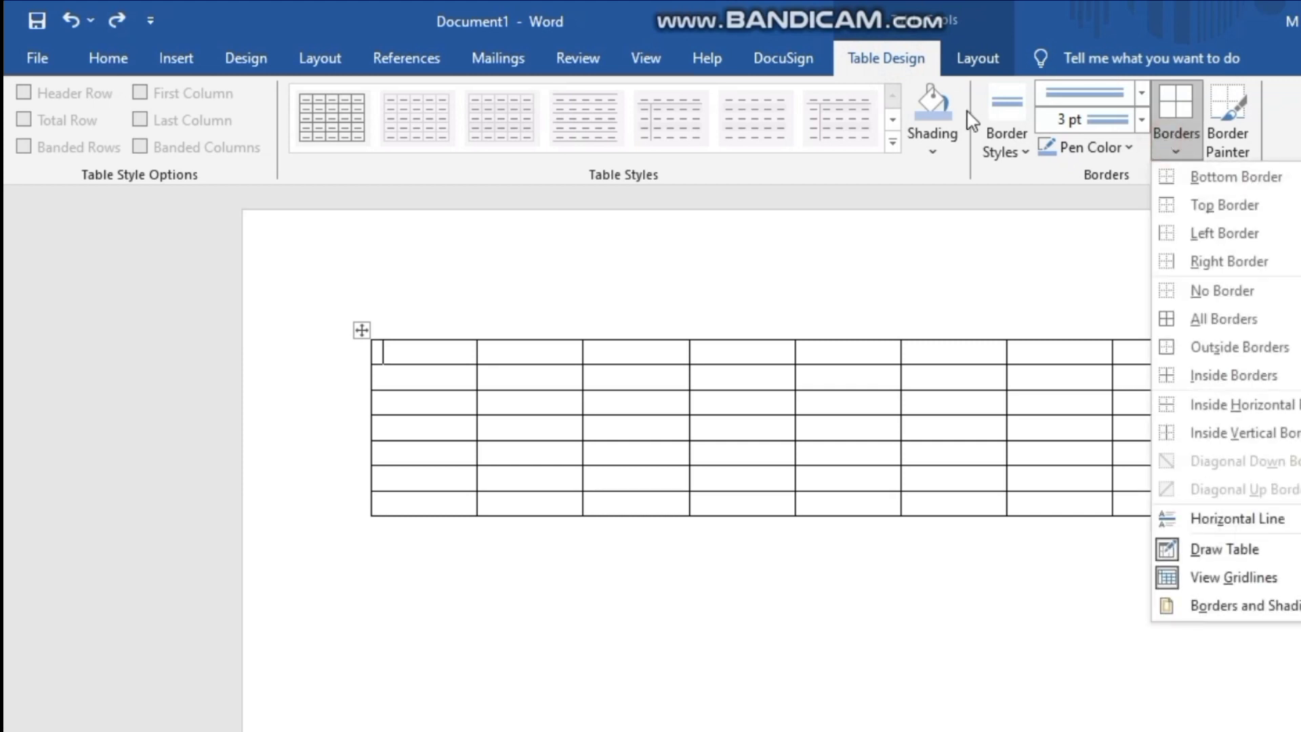
pyautogui.click(1003, 135)
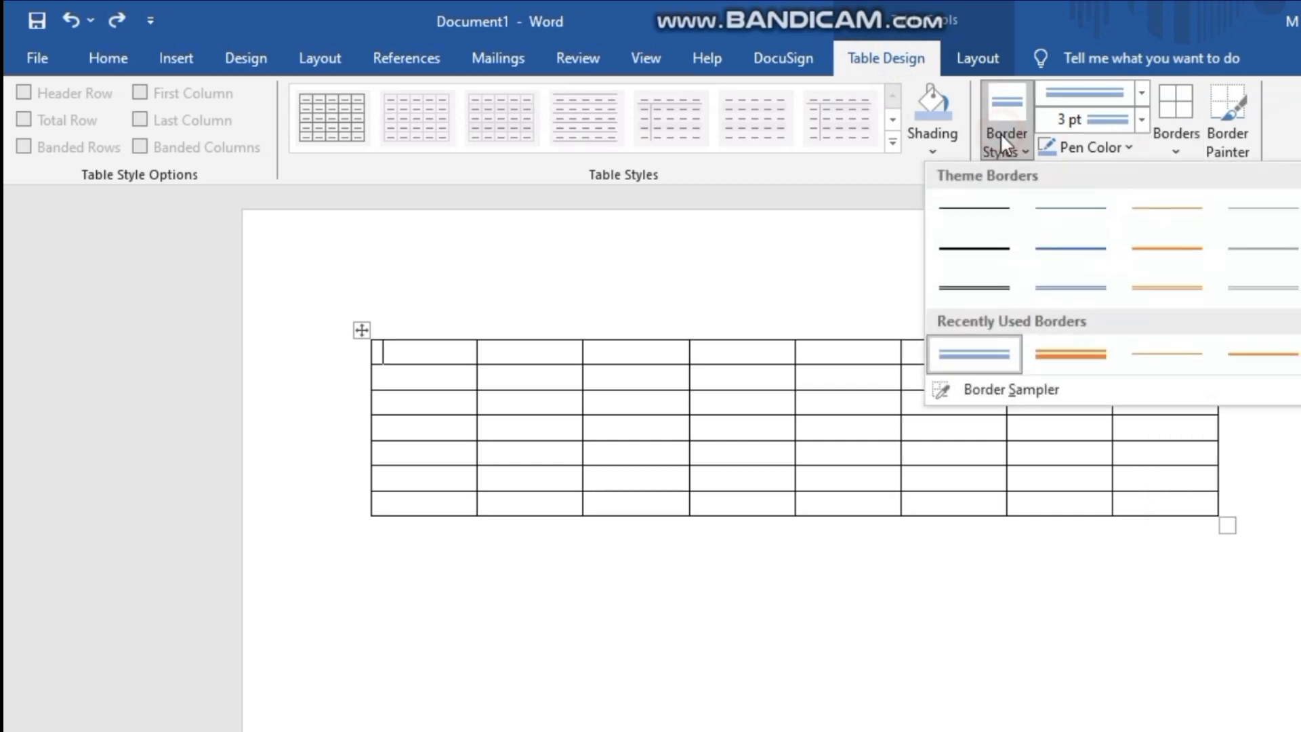
pyautogui.click(955, 224)
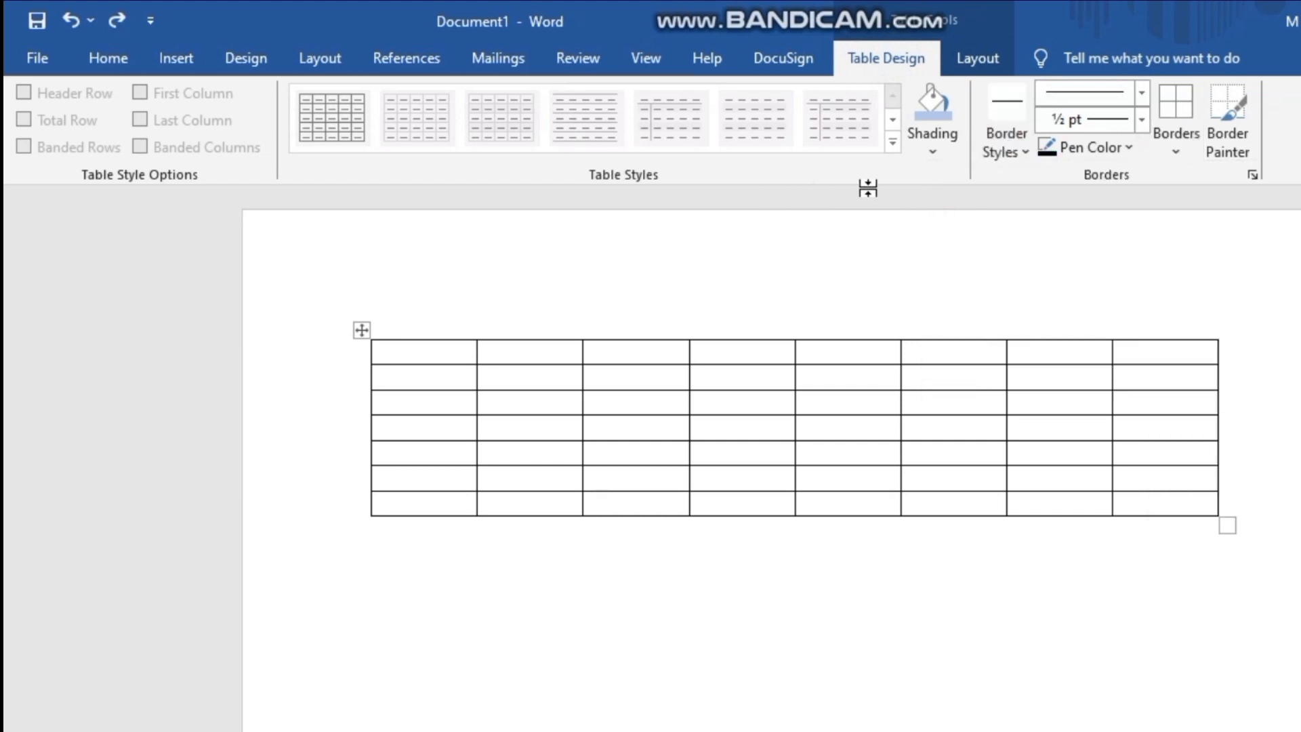
# - Draw vertical lines splitting the top two cells of the first and second columns, and undo the extra line drawn down the third column
pyautogui.moveTo(415, 336); pyautogui.dragTo(430, 387)
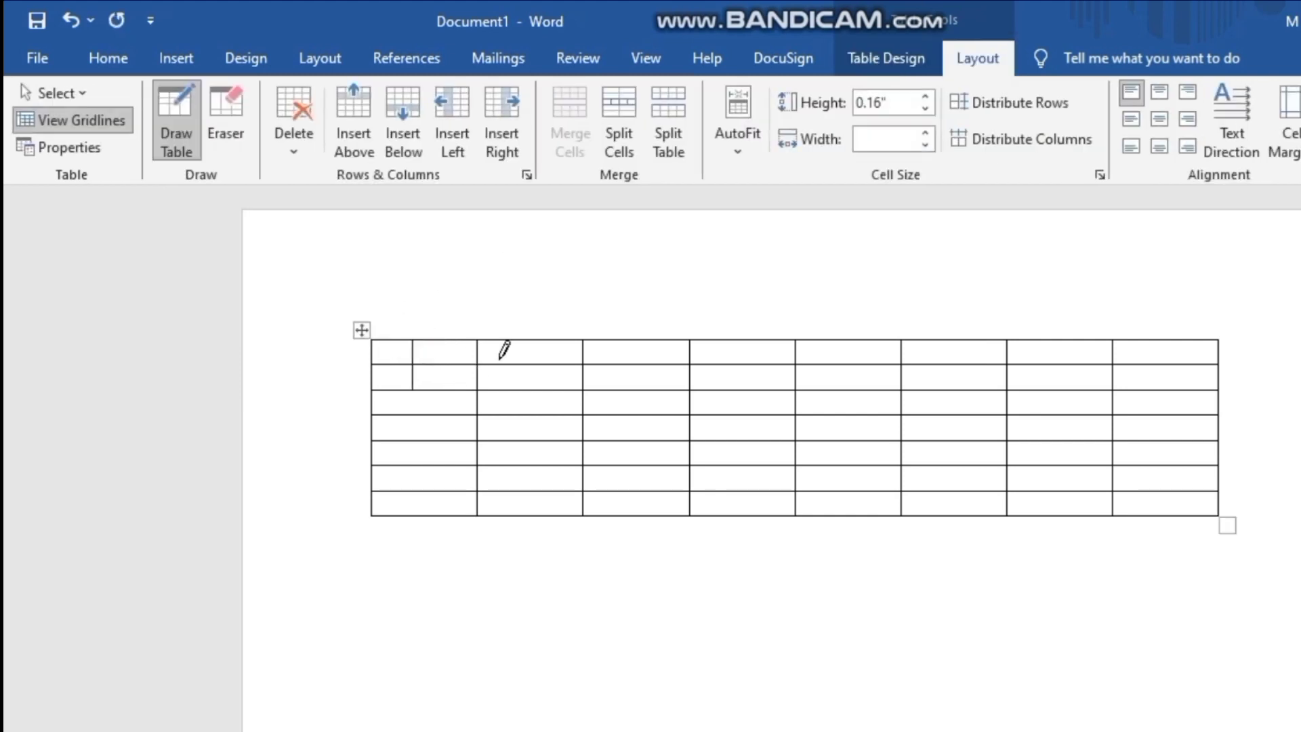
pyautogui.moveTo(508, 341); pyautogui.dragTo(508, 387)
pyautogui.moveTo(681, 342); pyautogui.dragTo(673, 502)
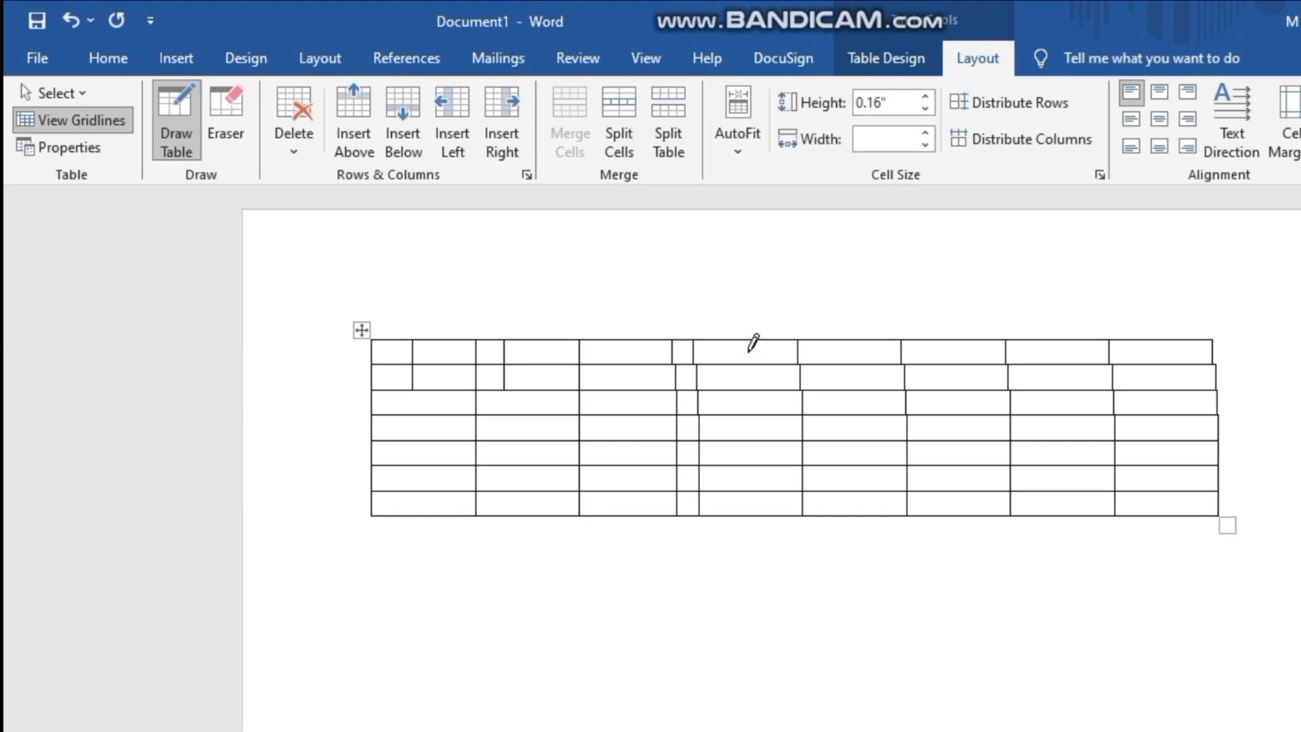
pyautogui.hotkey('ctrl', 'z')
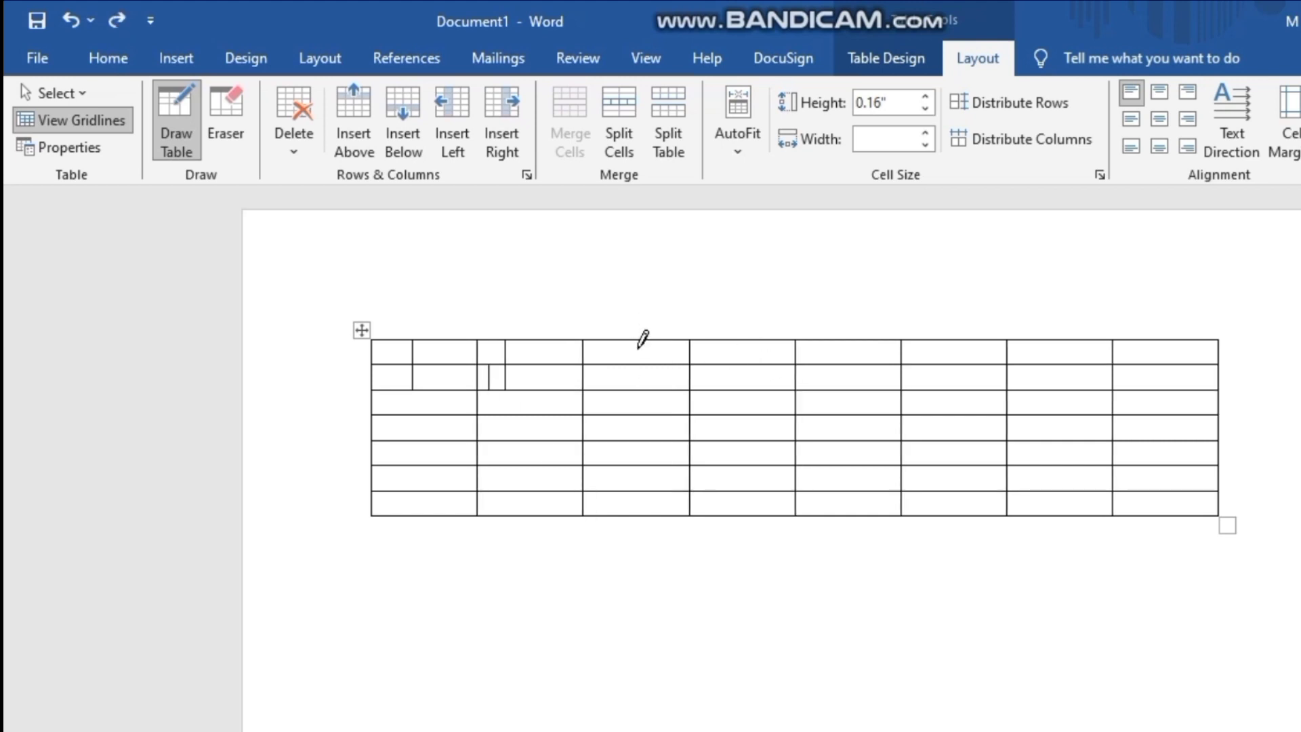
# - Draw a horizontal line across the third cell of the top row and a diagonal line through the fourth cell
pyautogui.moveTo(584, 347); pyautogui.dragTo(660, 362)
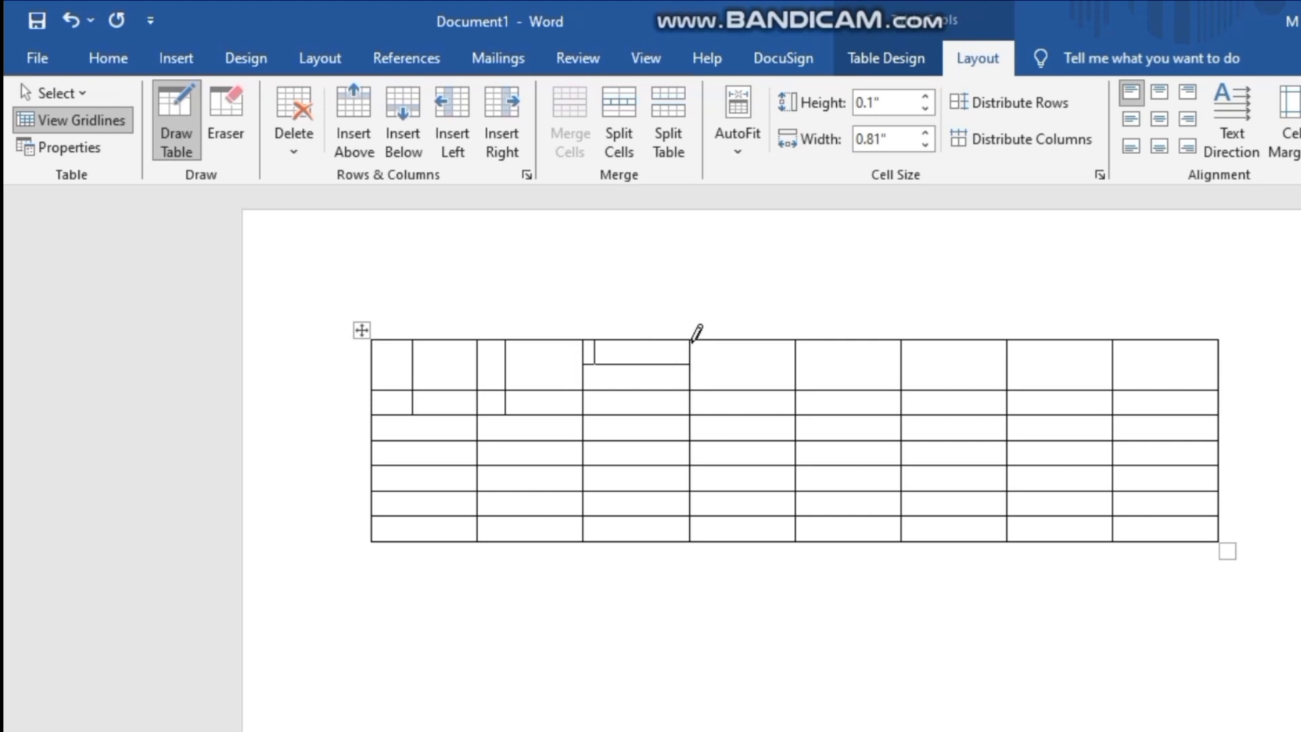
pyautogui.moveTo(692, 341)
pyautogui.mouseDown()
pyautogui.moveTo(793, 388)
pyautogui.moveTo(790, 373)
pyautogui.mouseUp()
pyautogui.moveTo(594, 341); pyautogui.dragTo(595, 364)
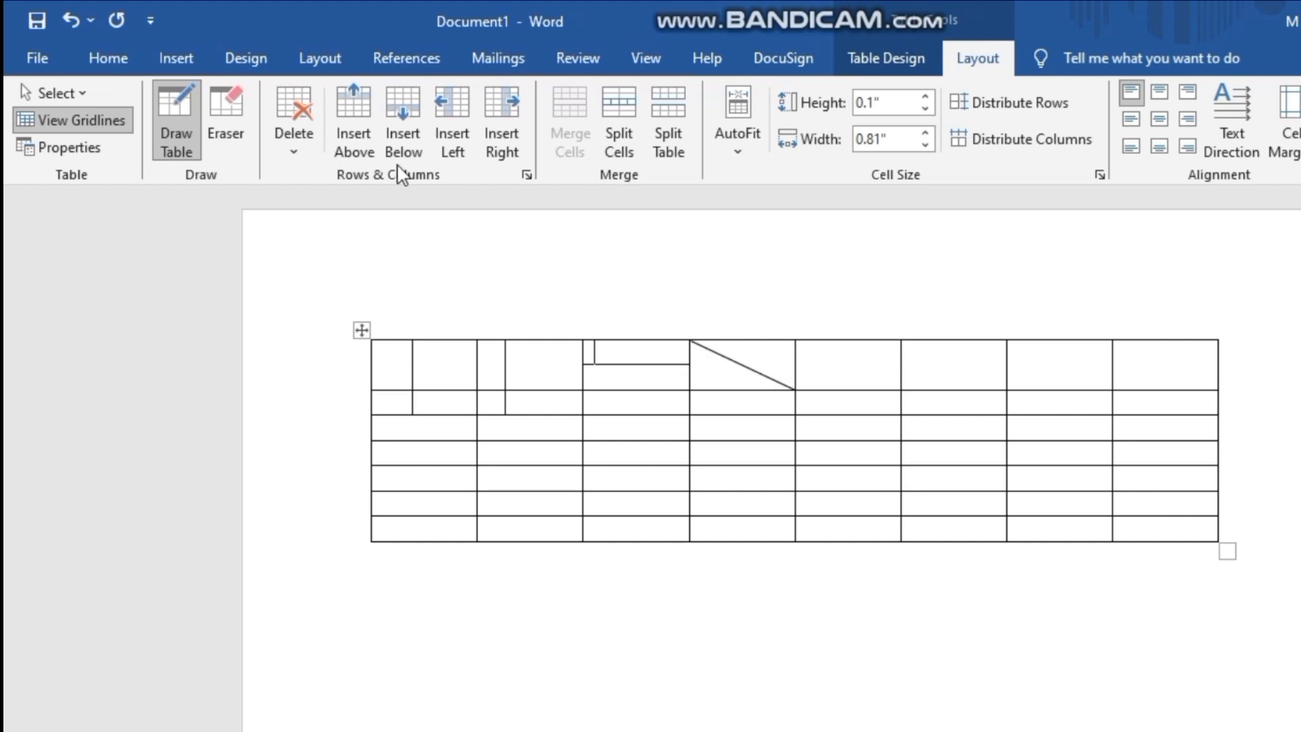
# - Erase the vertical lines within the first two columns of the top row, and the dividing line in the second row's first column
pyautogui.click(248, 123)
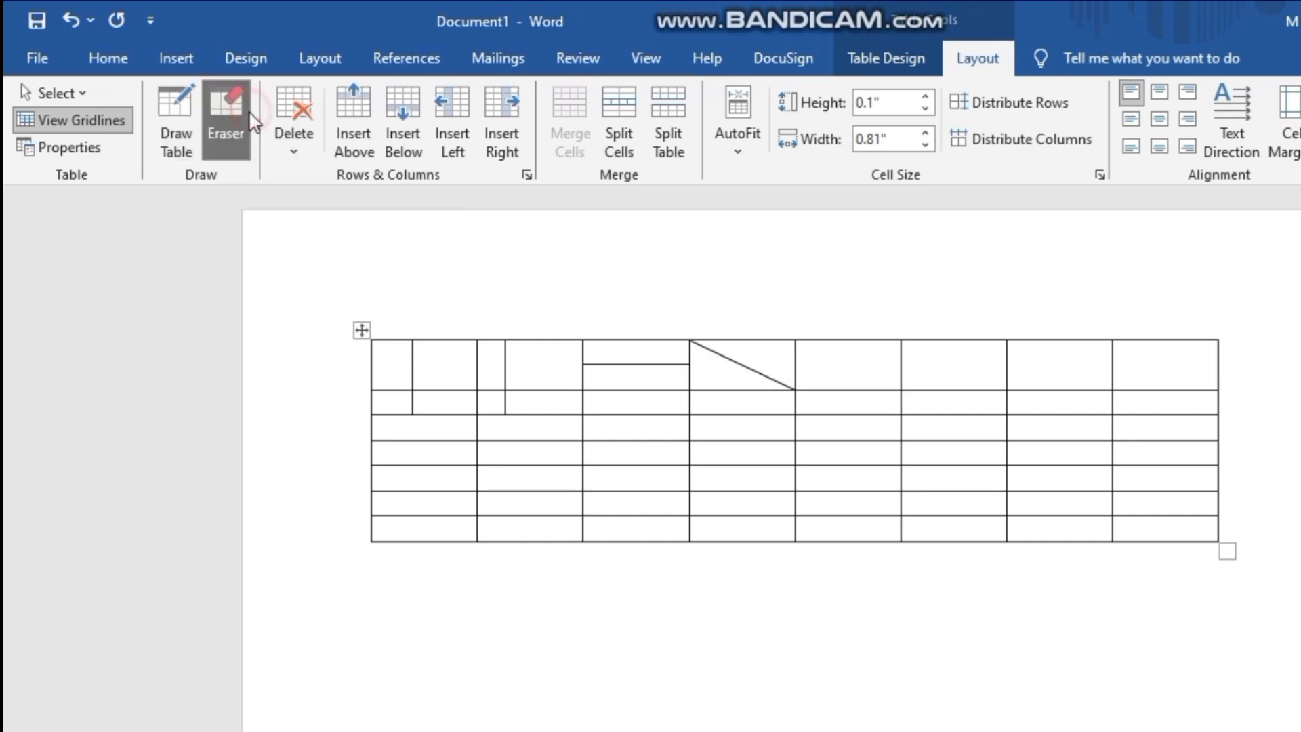
pyautogui.click(476, 359)
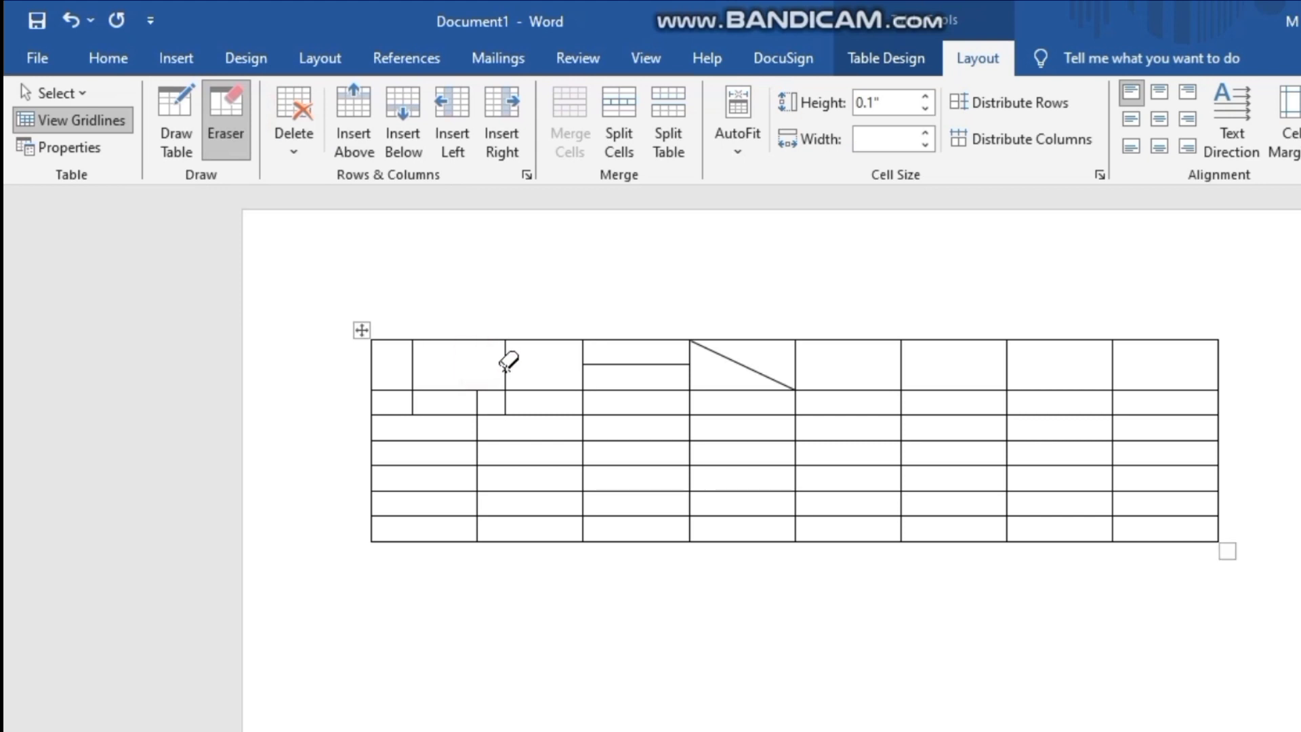
pyautogui.click(505, 364)
pyautogui.click(412, 365)
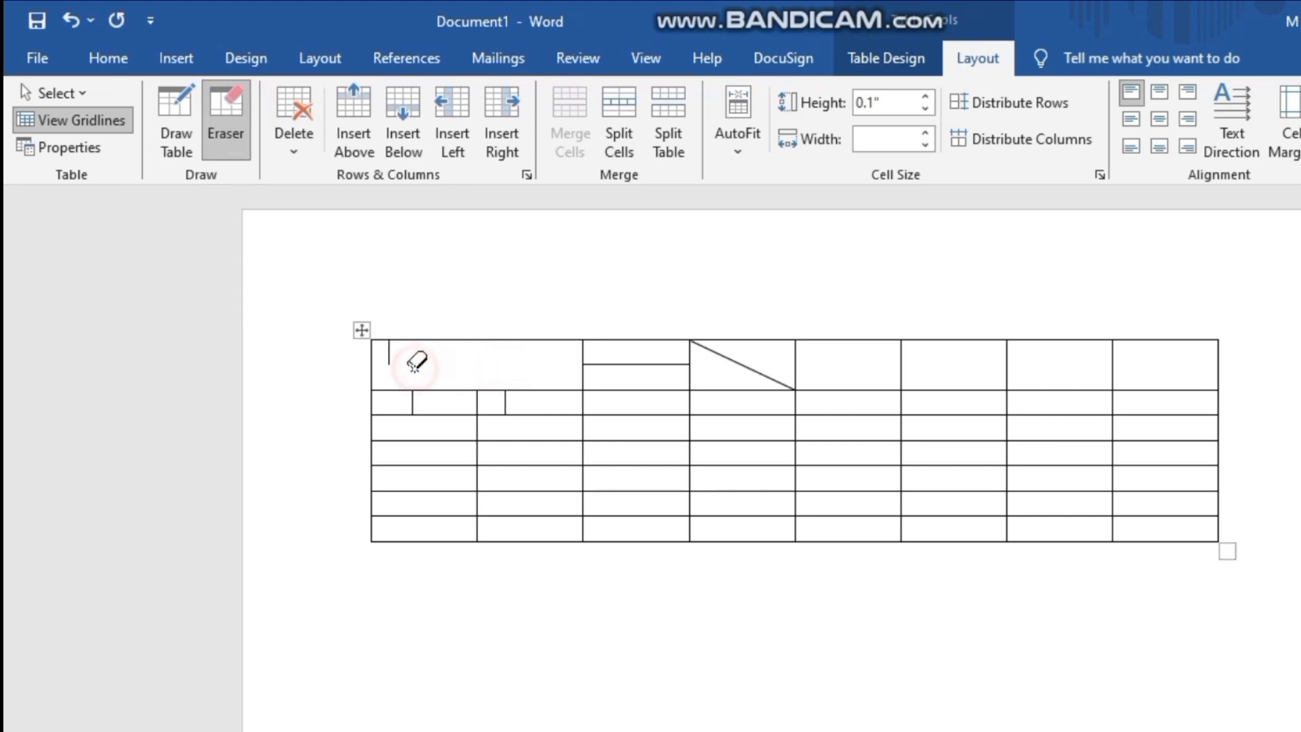
pyautogui.click(413, 402)
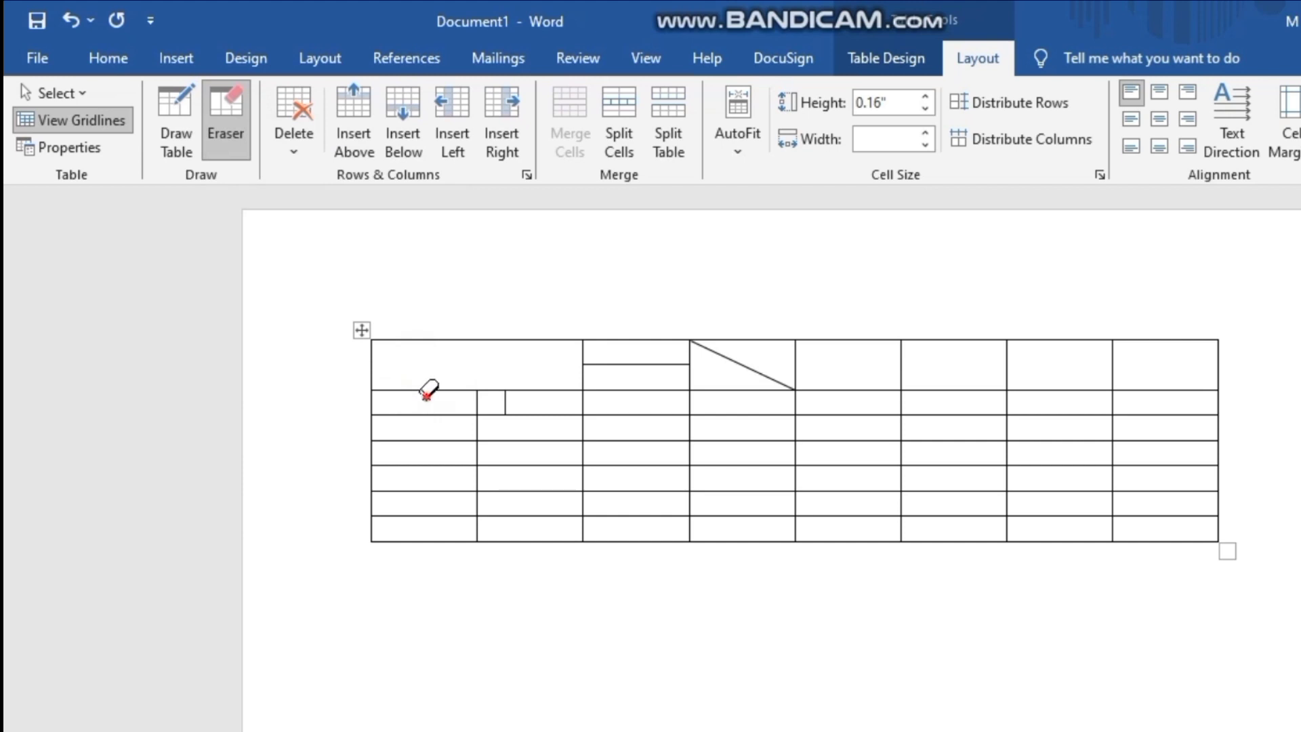
# - Erase the horizontal border between the table's first and second rows, and look through the available delete options
pyautogui.moveTo(428, 393)
pyautogui.mouseDown()
pyautogui.moveTo(560, 387)
pyautogui.moveTo(621, 364)
pyautogui.moveTo(702, 395)
pyautogui.moveTo(804, 398)
pyautogui.moveTo(872, 382)
pyautogui.moveTo(1149, 392)
pyautogui.mouseUp()
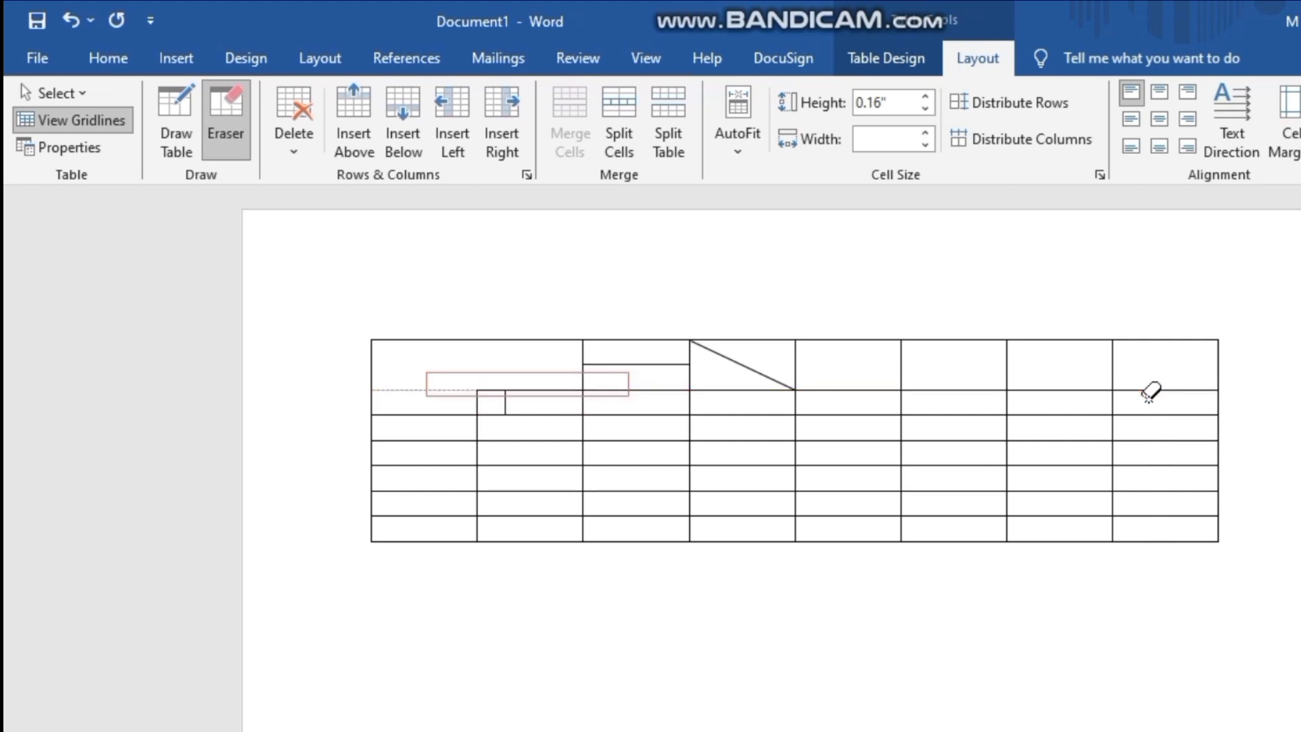
pyautogui.click(1149, 393)
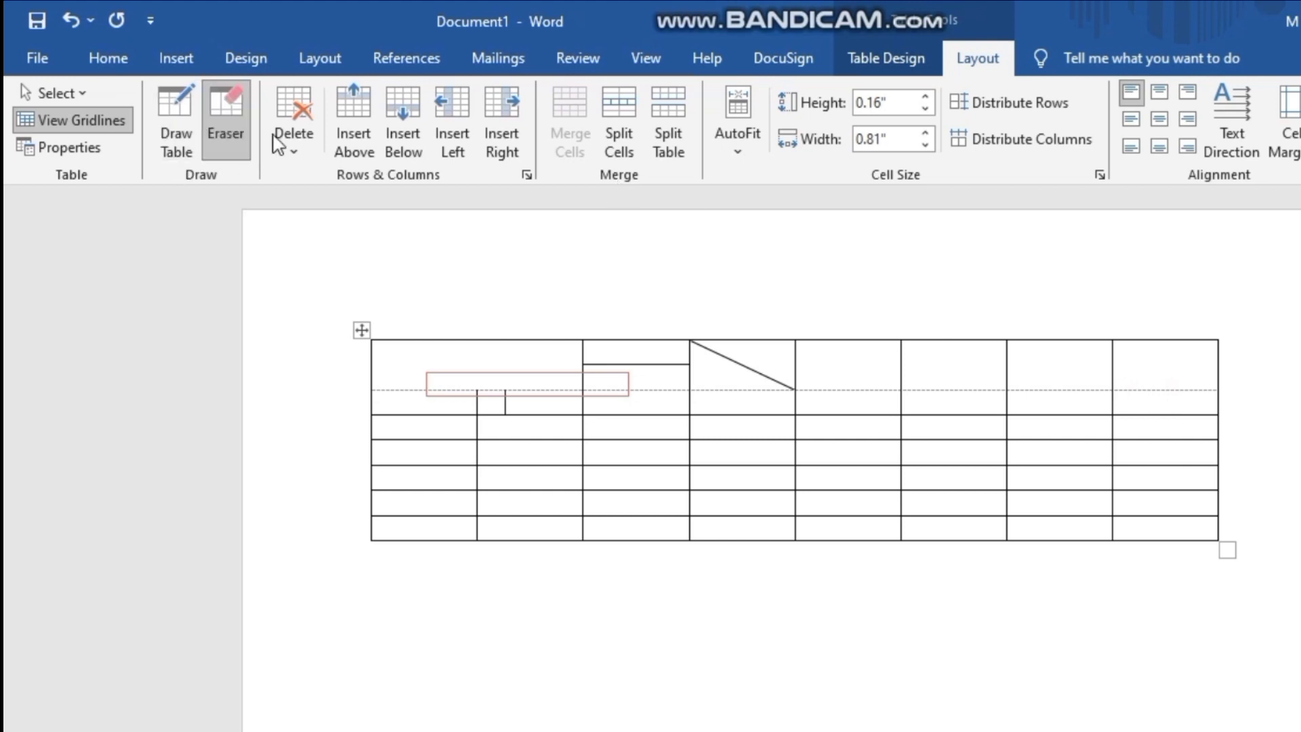
pyautogui.click(294, 141)
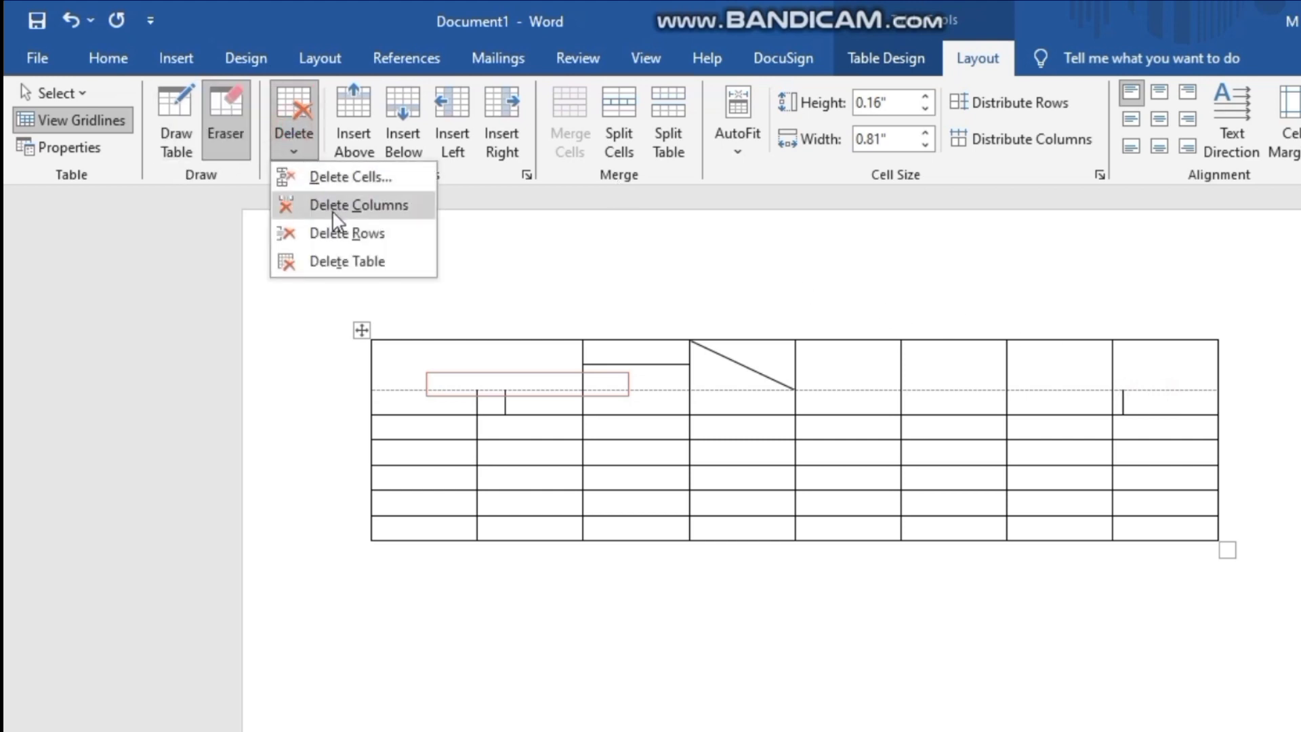
pyautogui.click(385, 428)
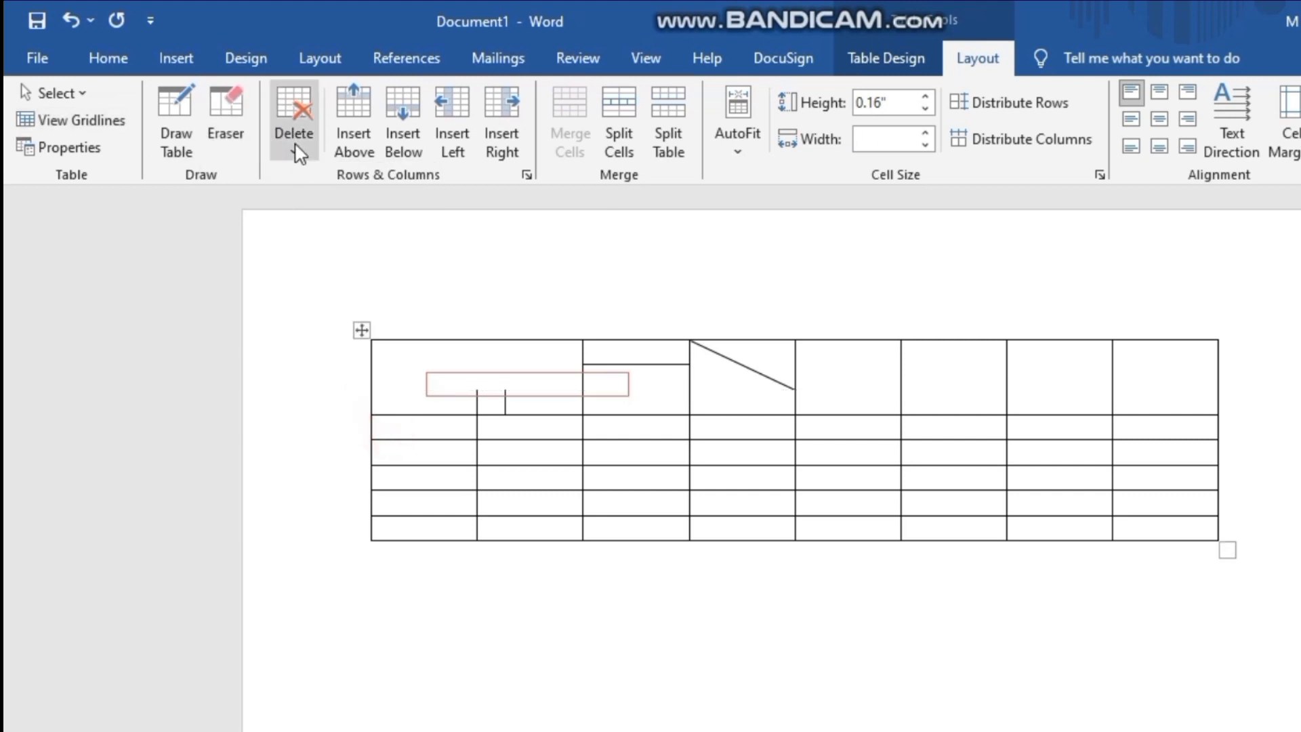
# - Delete the table's first column twice in succession, and delete the whole table
pyautogui.click(416, 429)
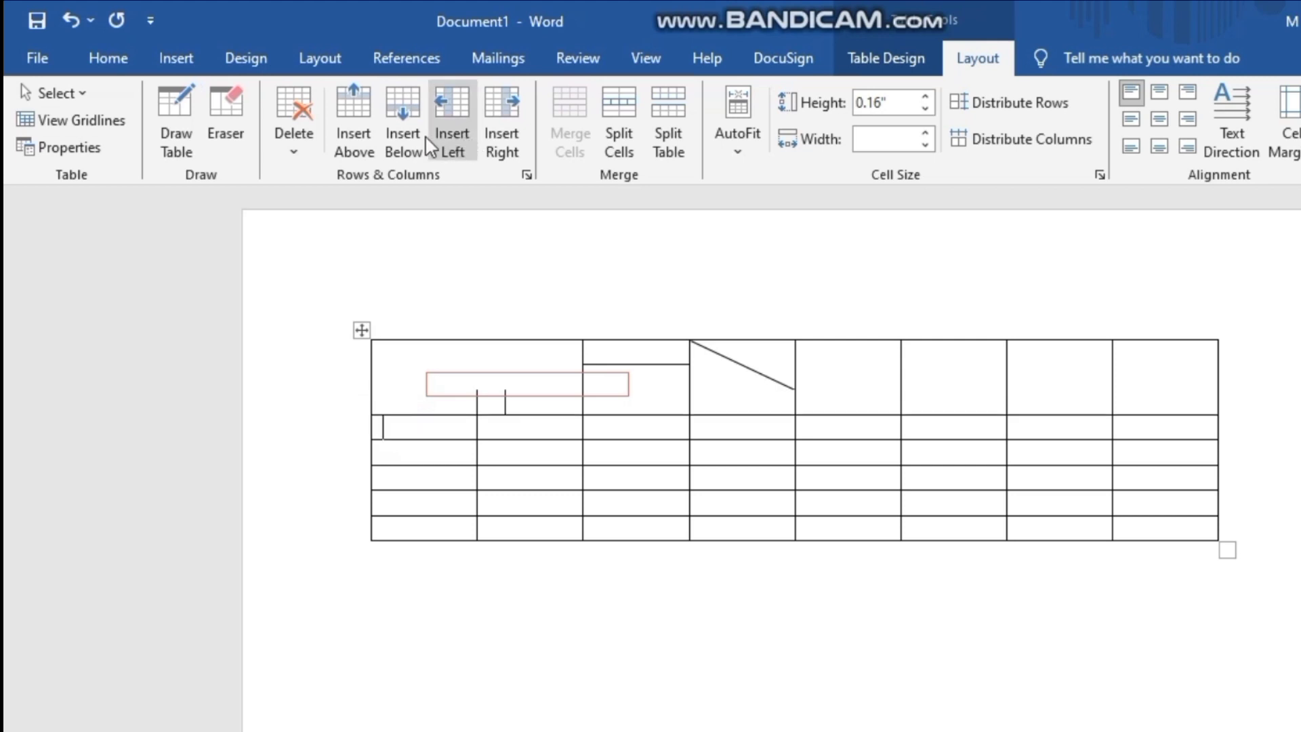
pyautogui.click(291, 105)
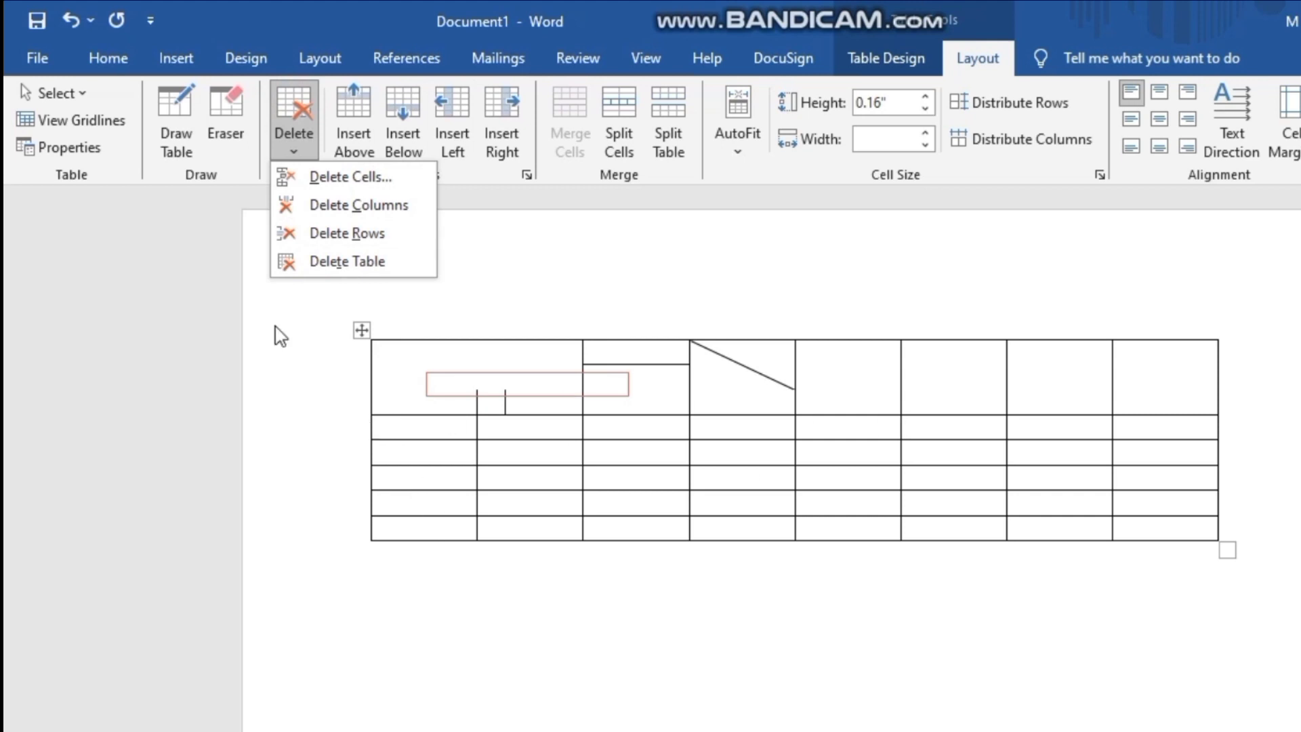
pyautogui.click(322, 206)
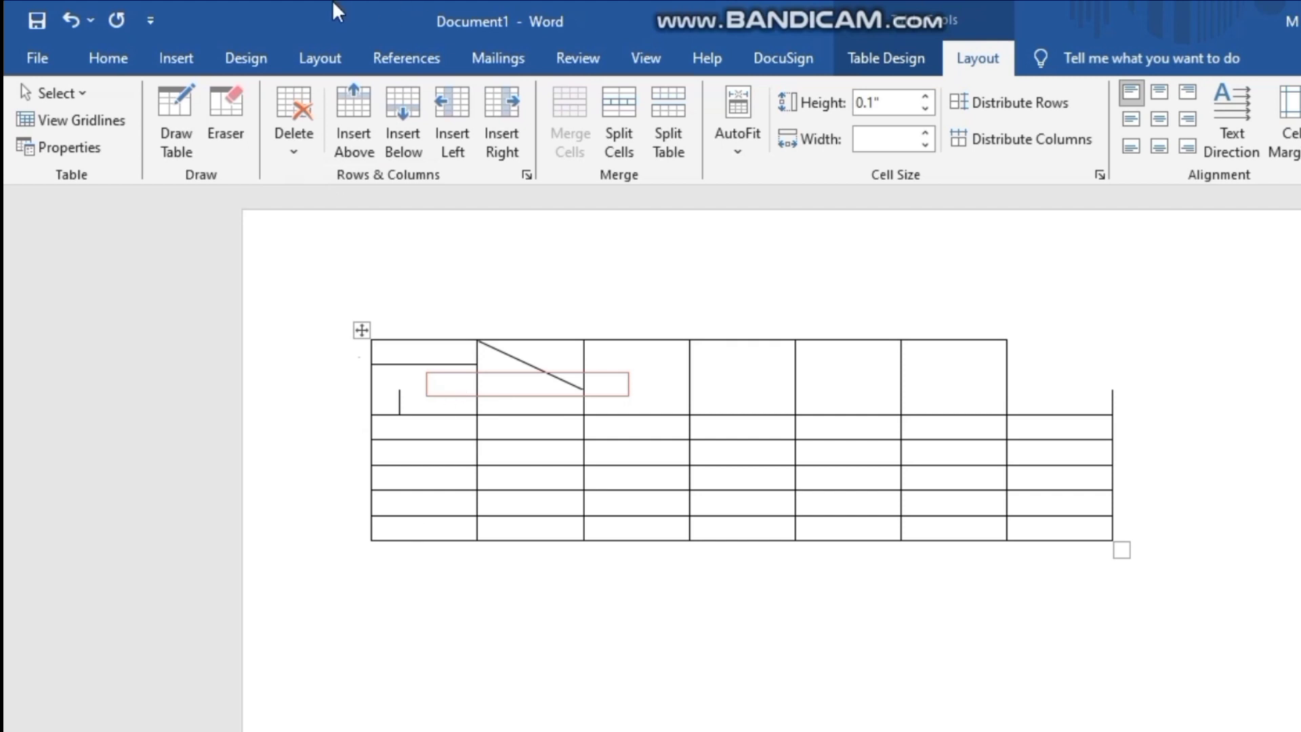
pyautogui.click(296, 146)
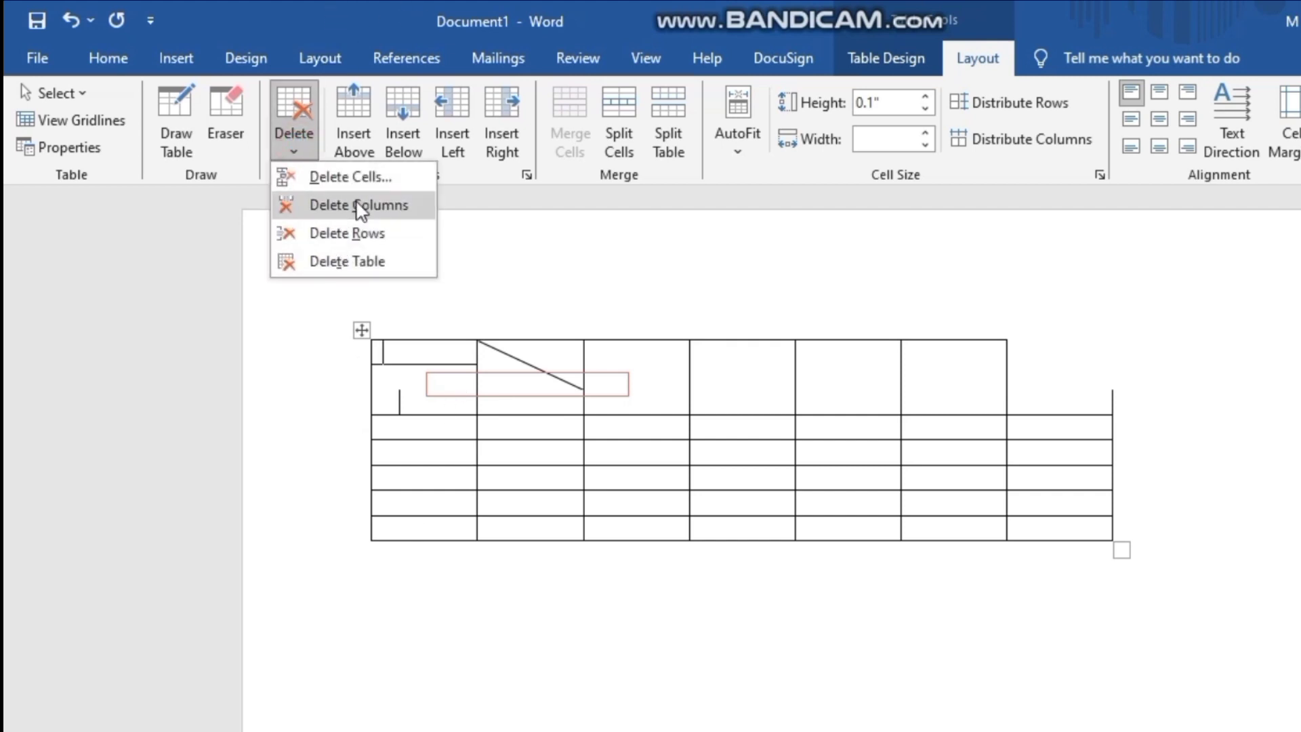
pyautogui.click(355, 205)
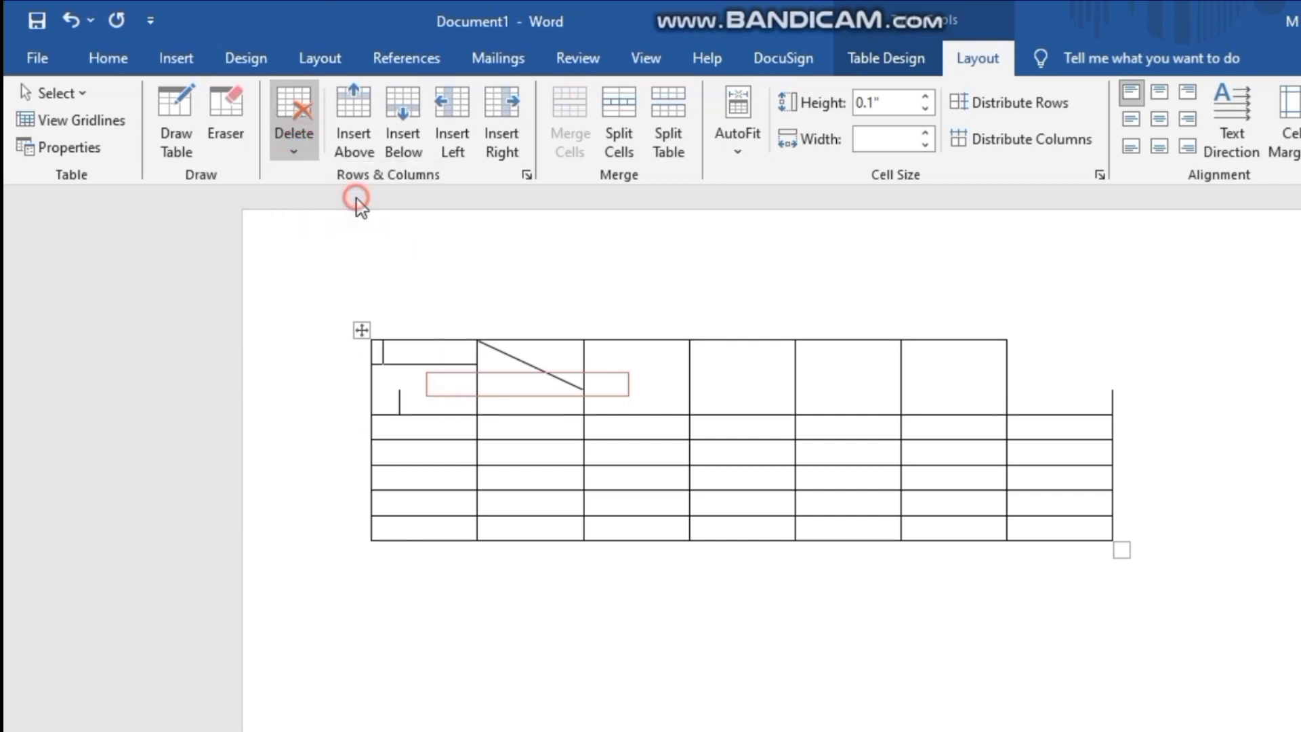
pyautogui.click(298, 157)
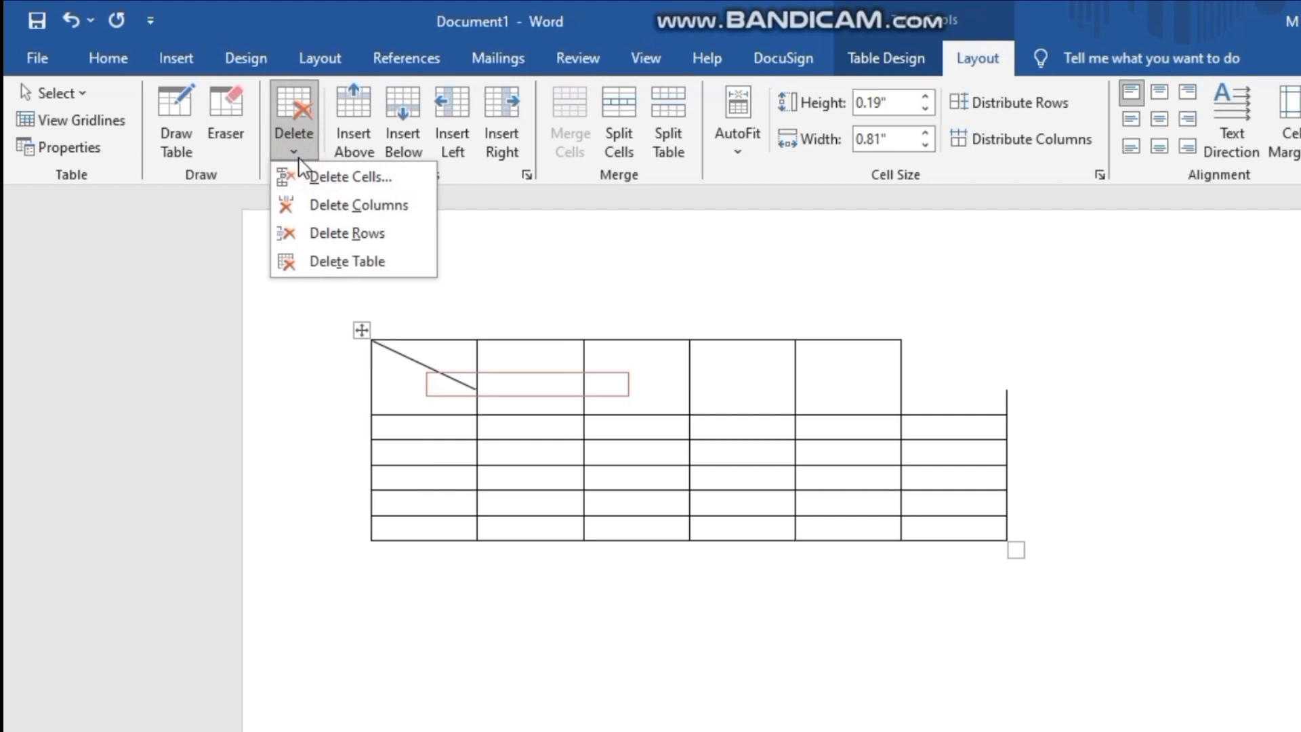
pyautogui.click(327, 261)
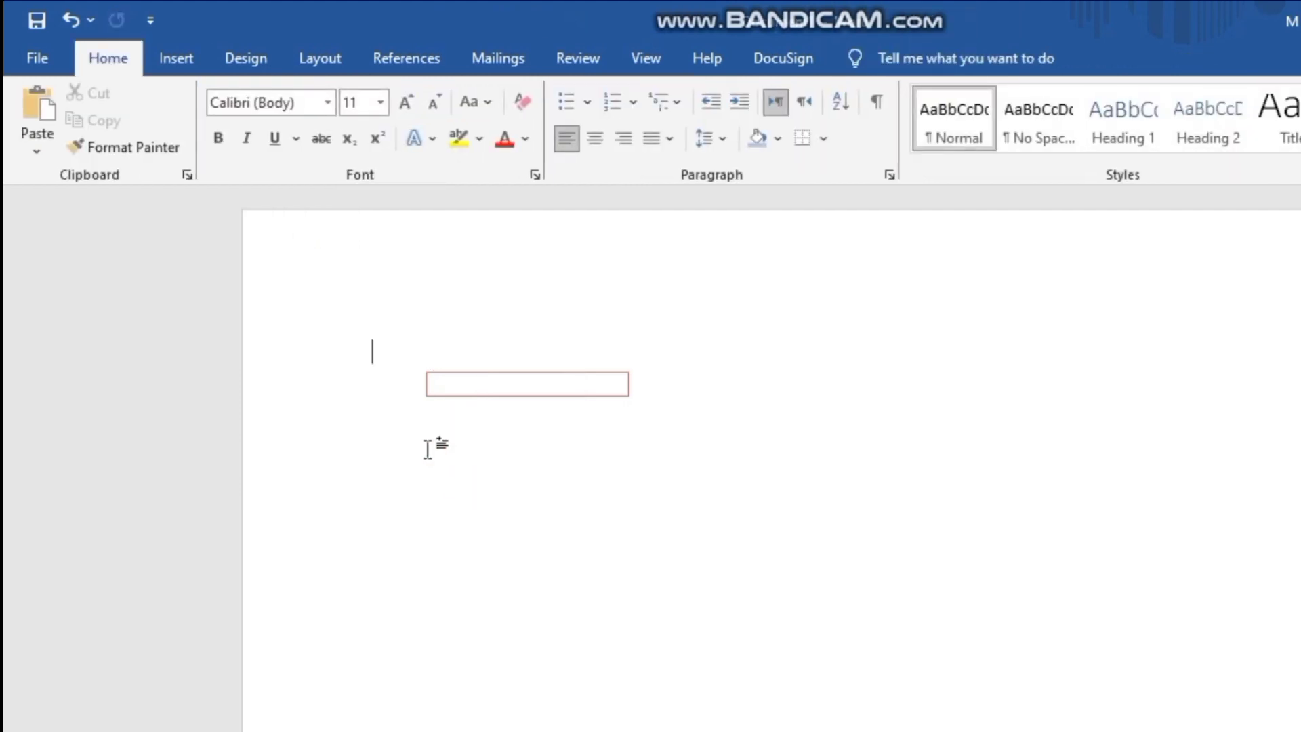
# - Undo the table deletion and the earlier edits back to the green-styled table with the double-bordered cell
pyautogui.hotkey('ctrl', 'z')
pyautogui.hotkey('ctrl', 'z')
pyautogui.hotkey('ctrl', 'z')
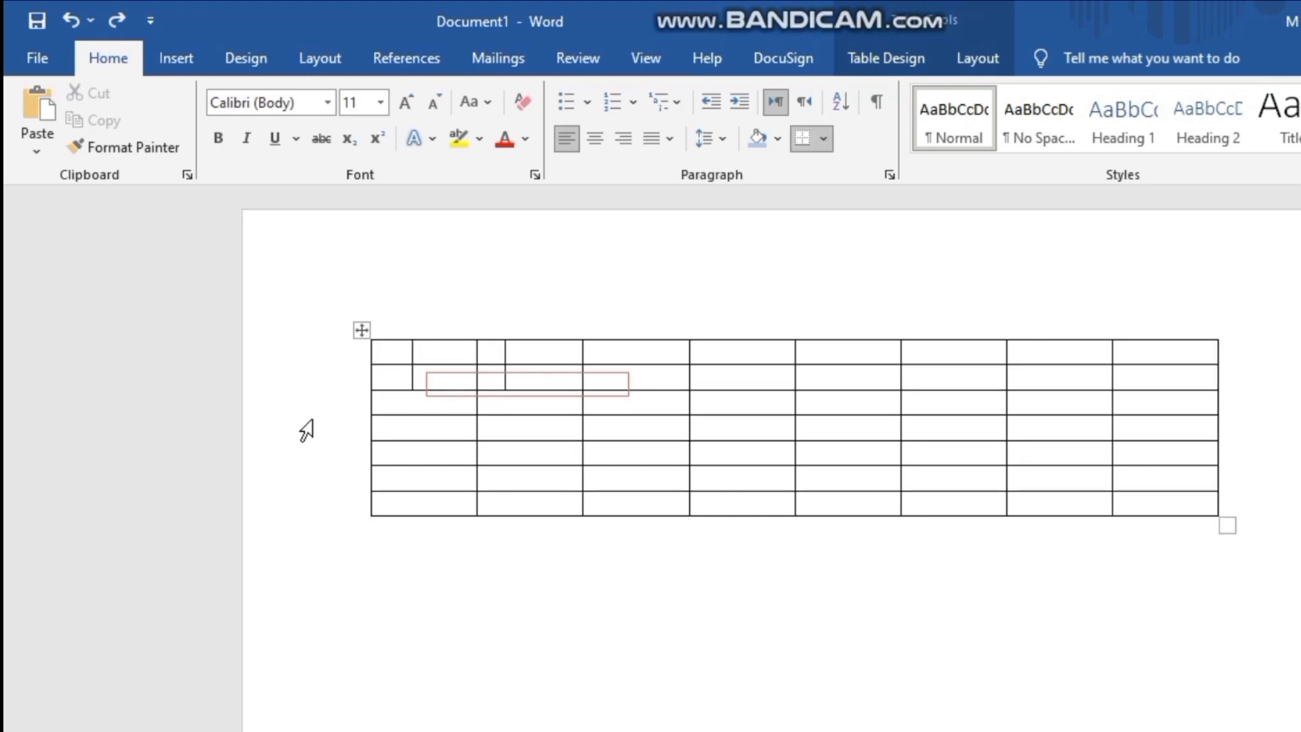
pyautogui.hotkey('ctrl', 'z')
pyautogui.hotkey('ctrl', 'z')
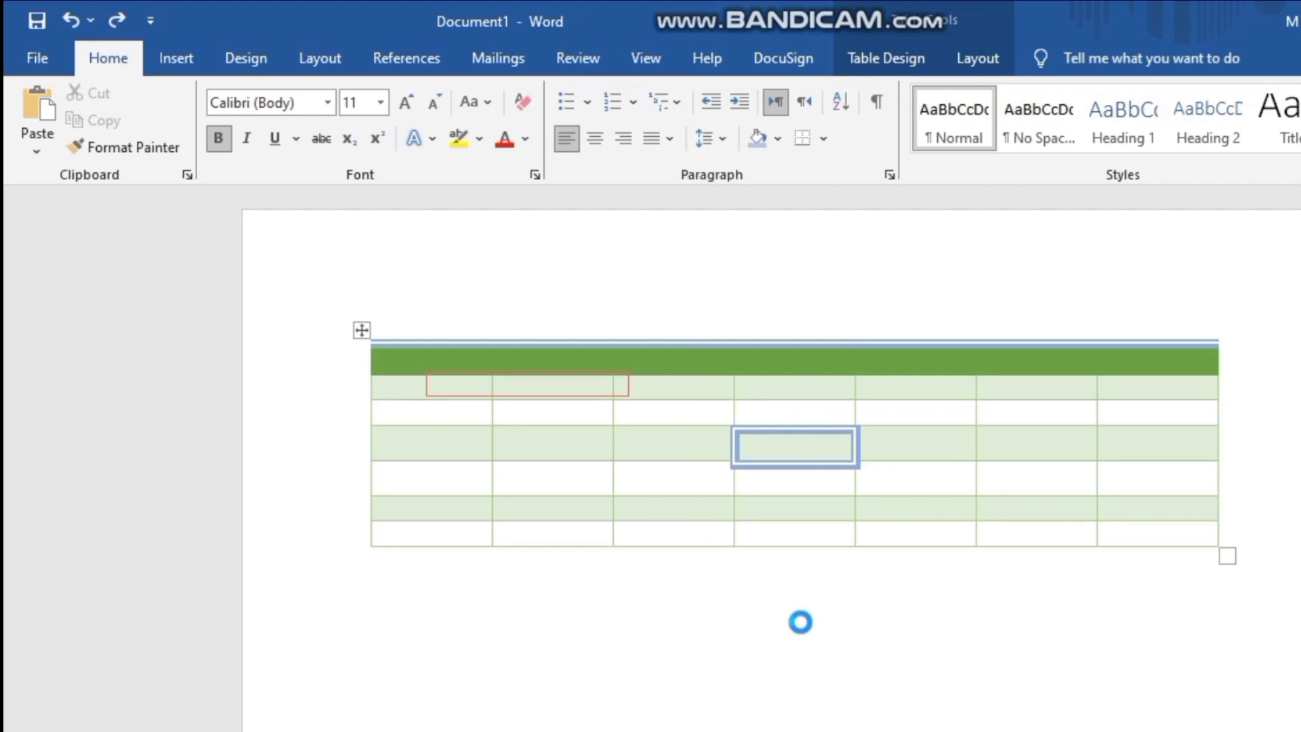
# - Create a new blank document and insert a table with six columns and seven rows
pyautogui.hotkey('ctrl', 'n')
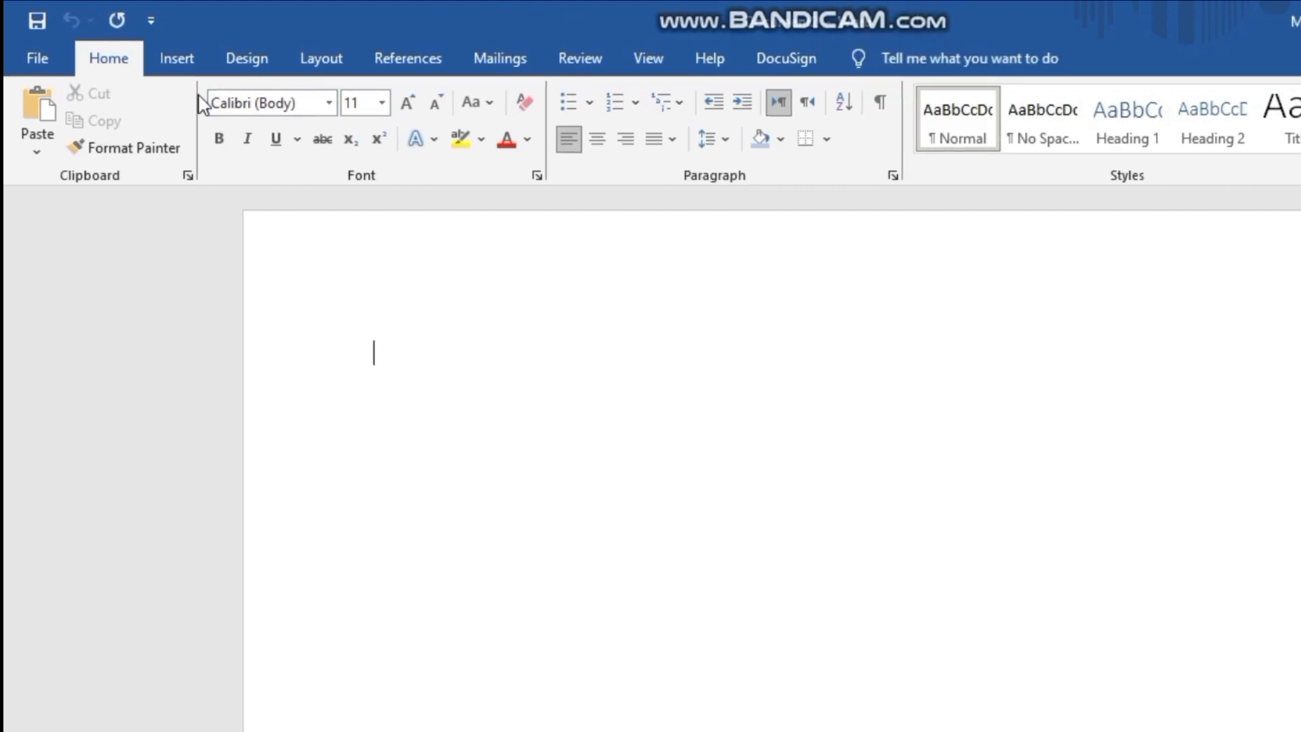
pyautogui.click(177, 53)
pyautogui.click(198, 103)
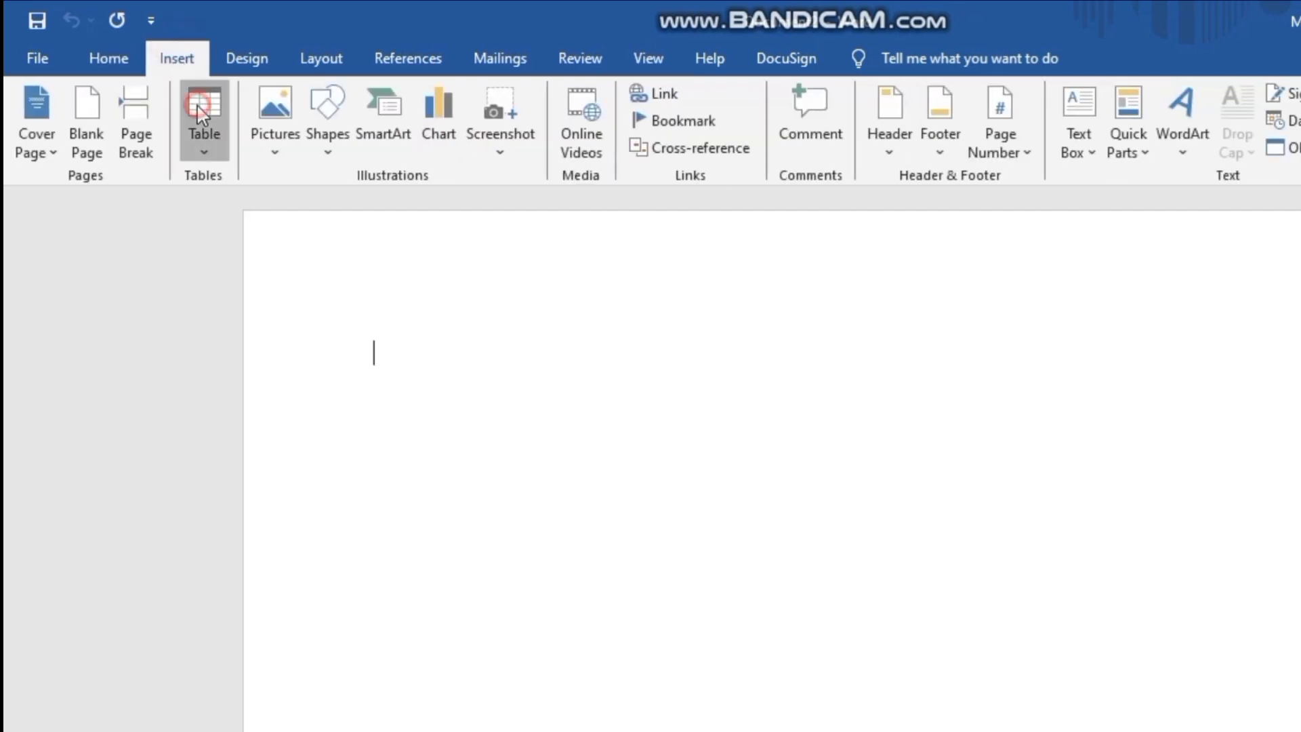
pyautogui.click(313, 337)
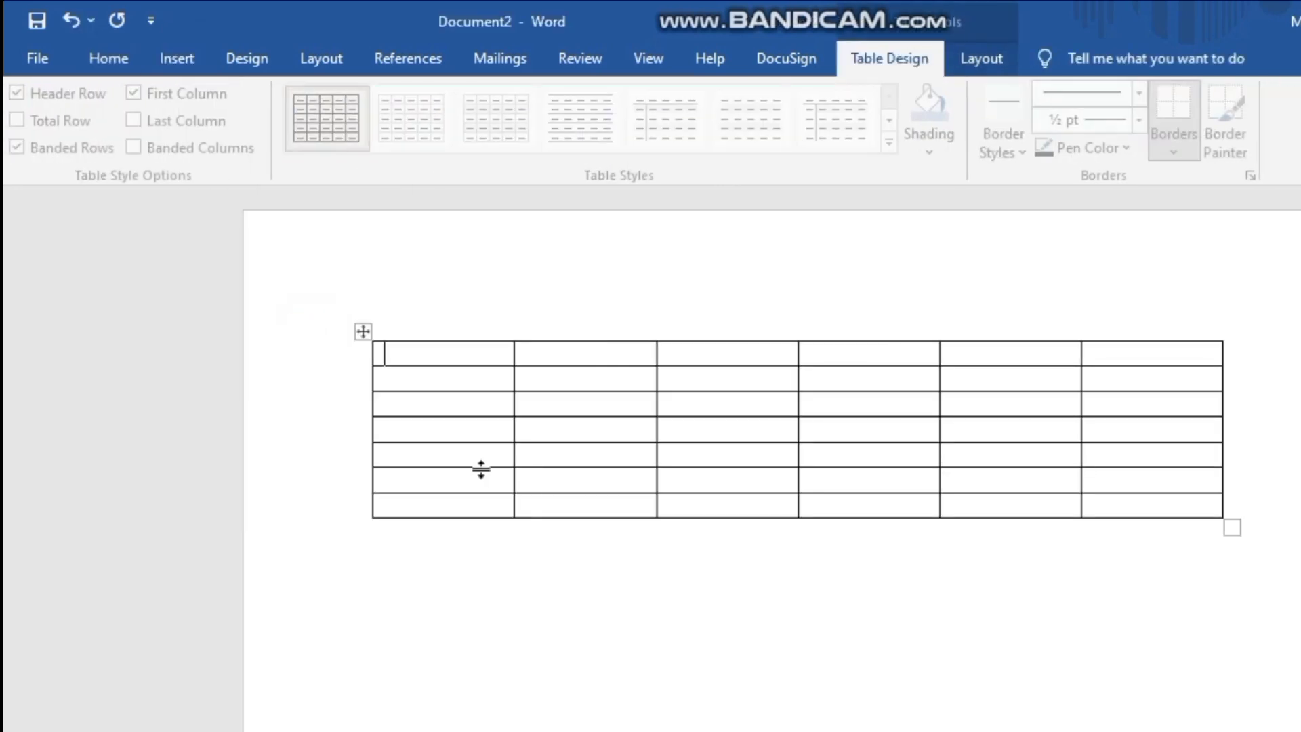
# - Insert a new row above the table's first row, and another row directly below the new one
pyautogui.click(991, 68)
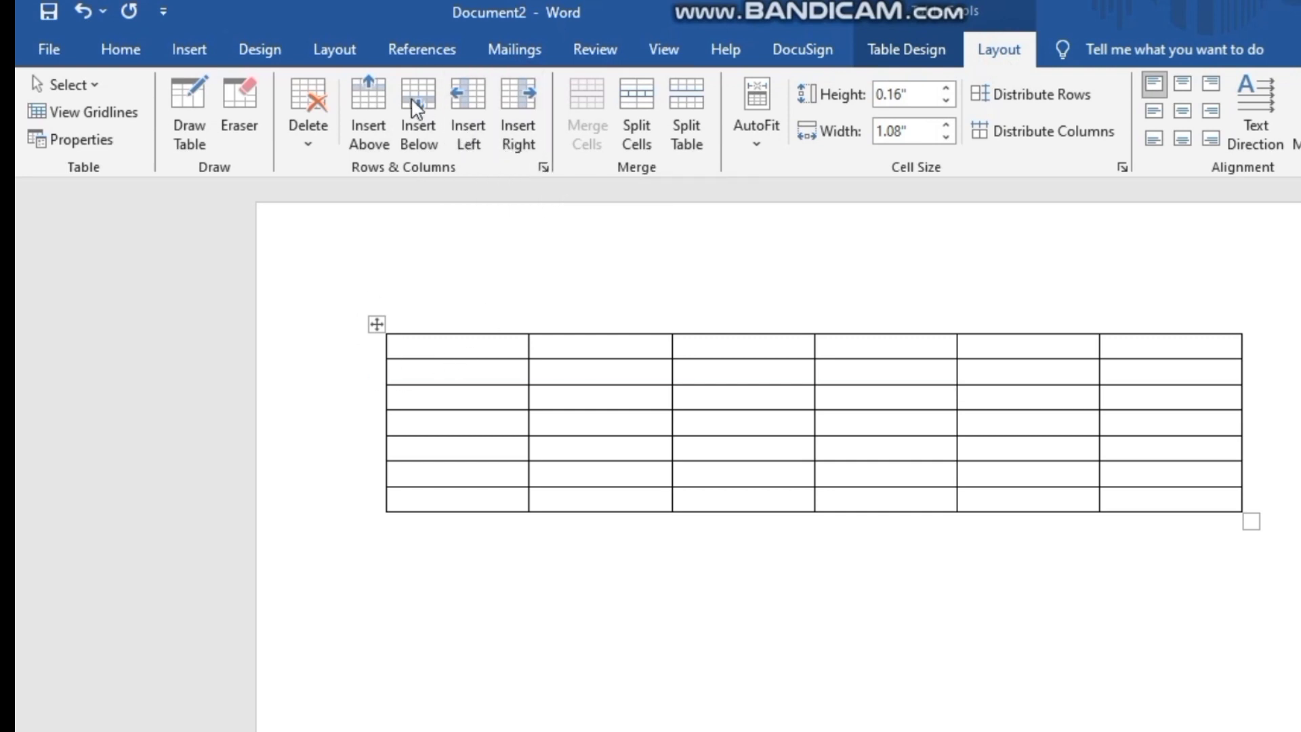
pyautogui.click(378, 99)
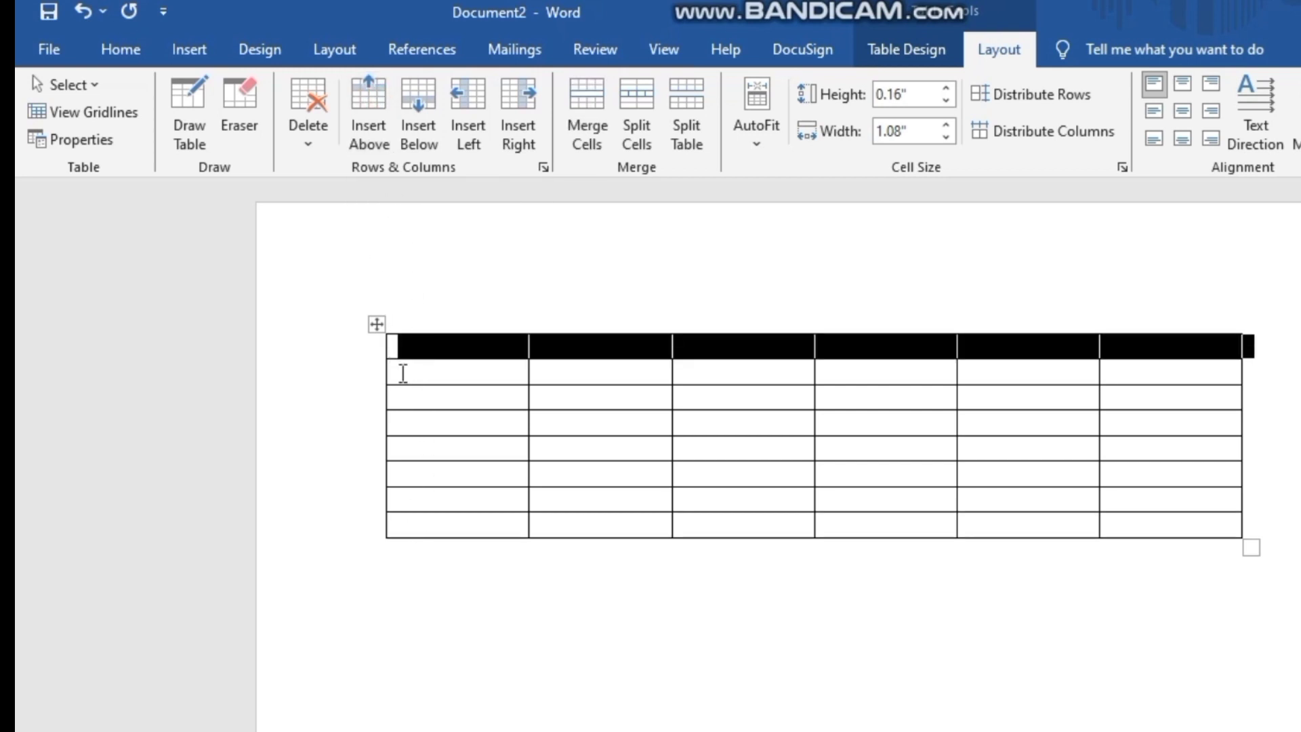
pyautogui.click(422, 109)
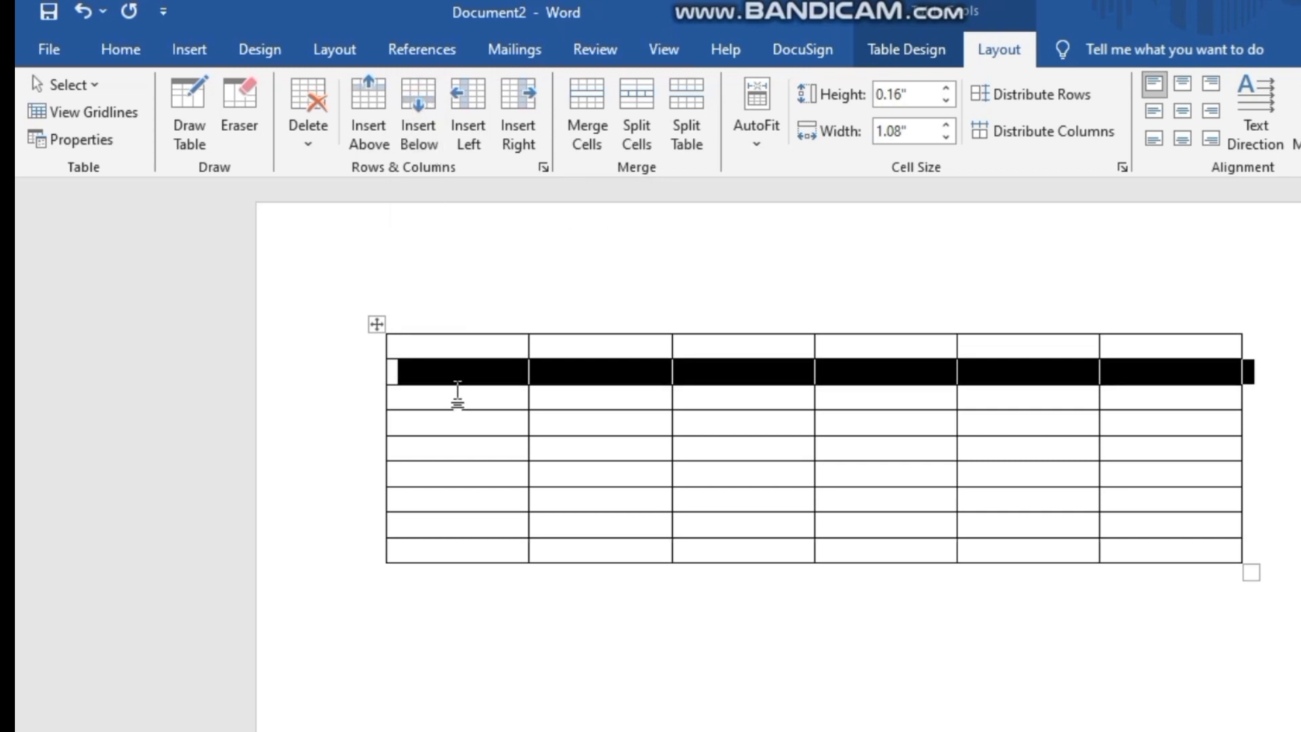
# - Insert six columns at the left of the table and six more to the right of those new columns
pyautogui.click(481, 86)
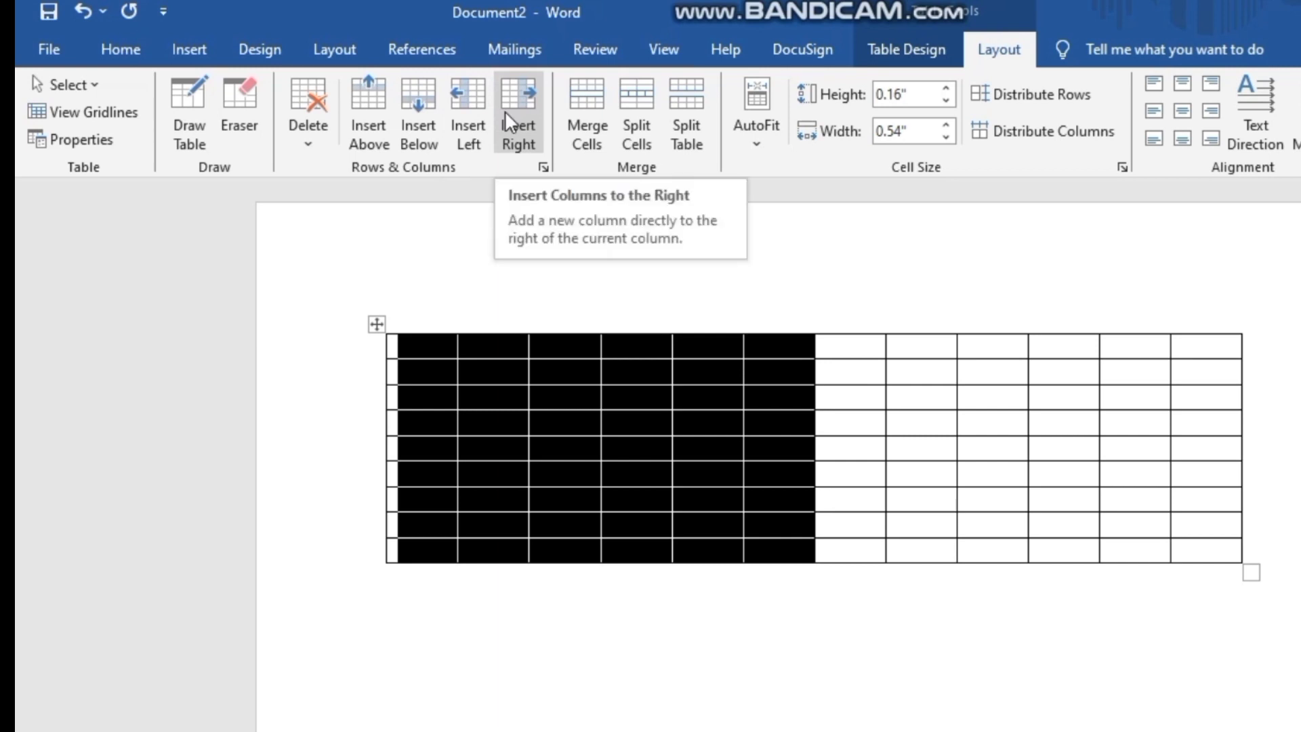
pyautogui.click(506, 113)
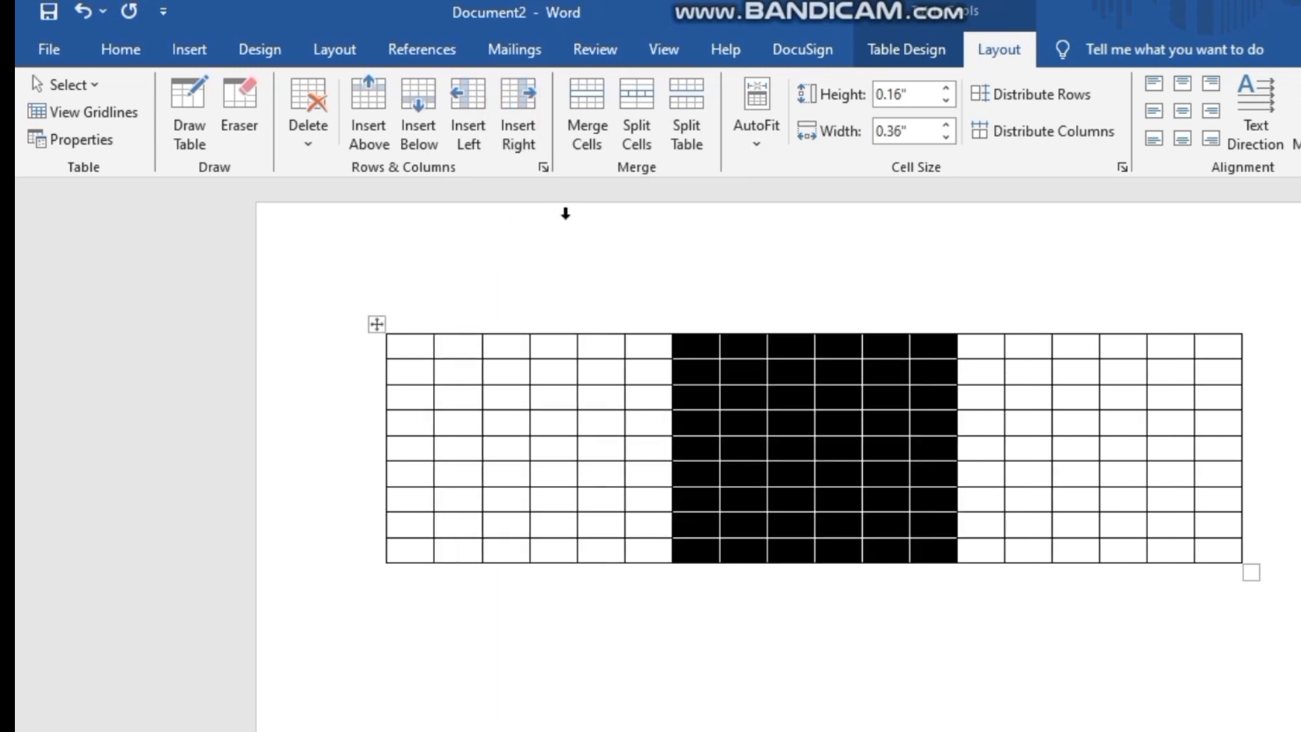
pyautogui.click(565, 213)
pyautogui.click(630, 264)
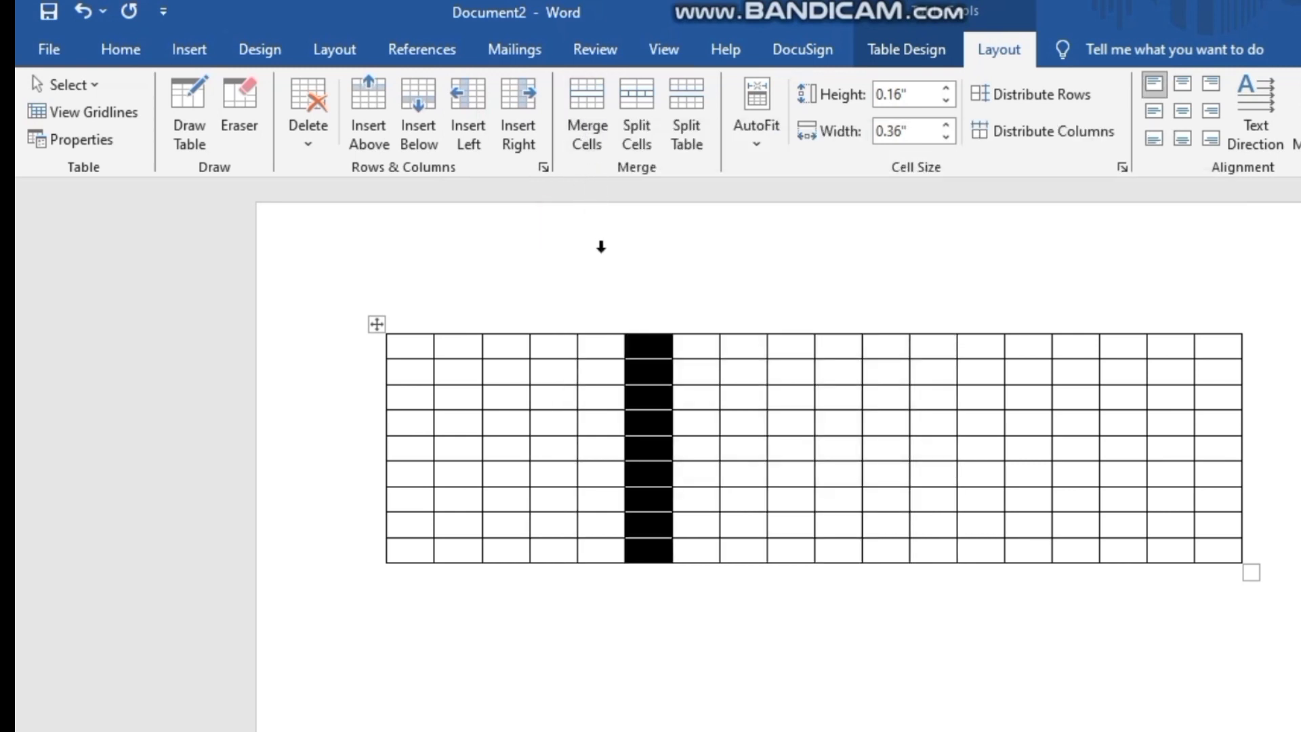
# - Undo both column insertions and the row insertion below the first row, and clear the table selection
pyautogui.hotkey('ctrl', 'z')
pyautogui.hotkey('ctrl', 'z')
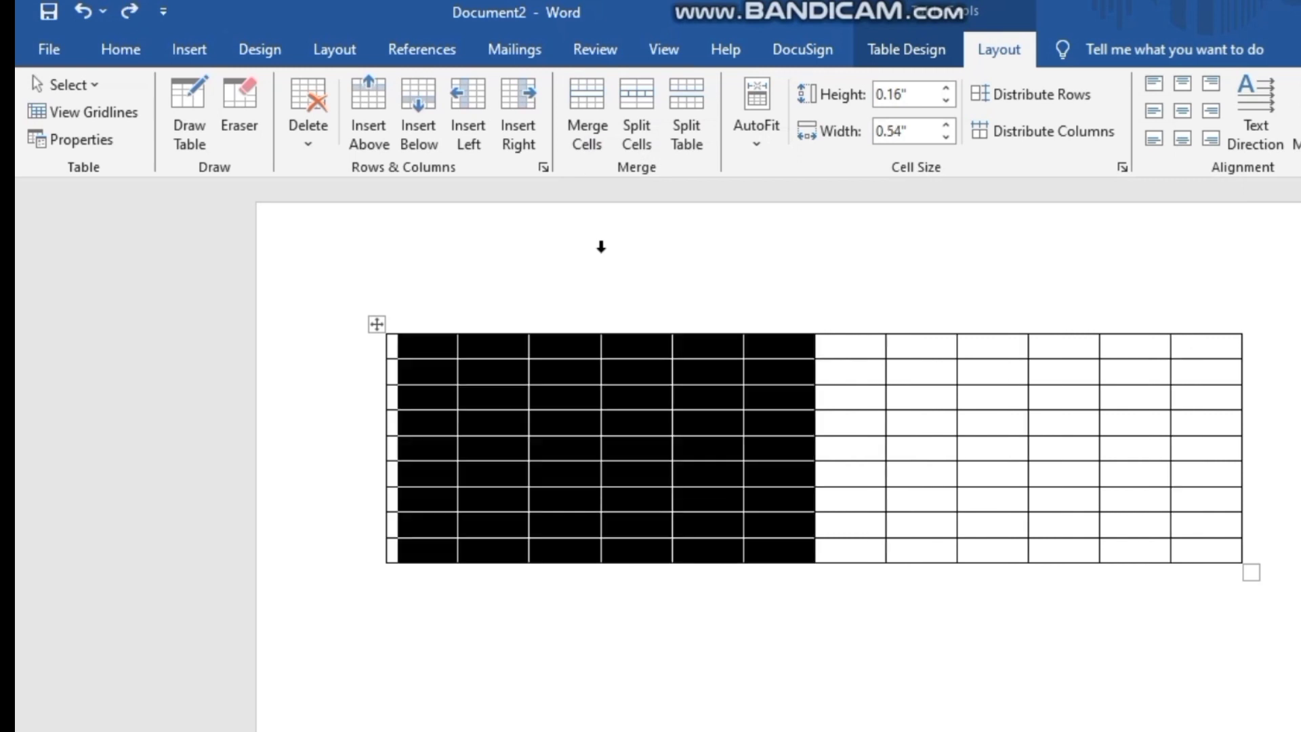
pyautogui.click(564, 263)
pyautogui.click(494, 279)
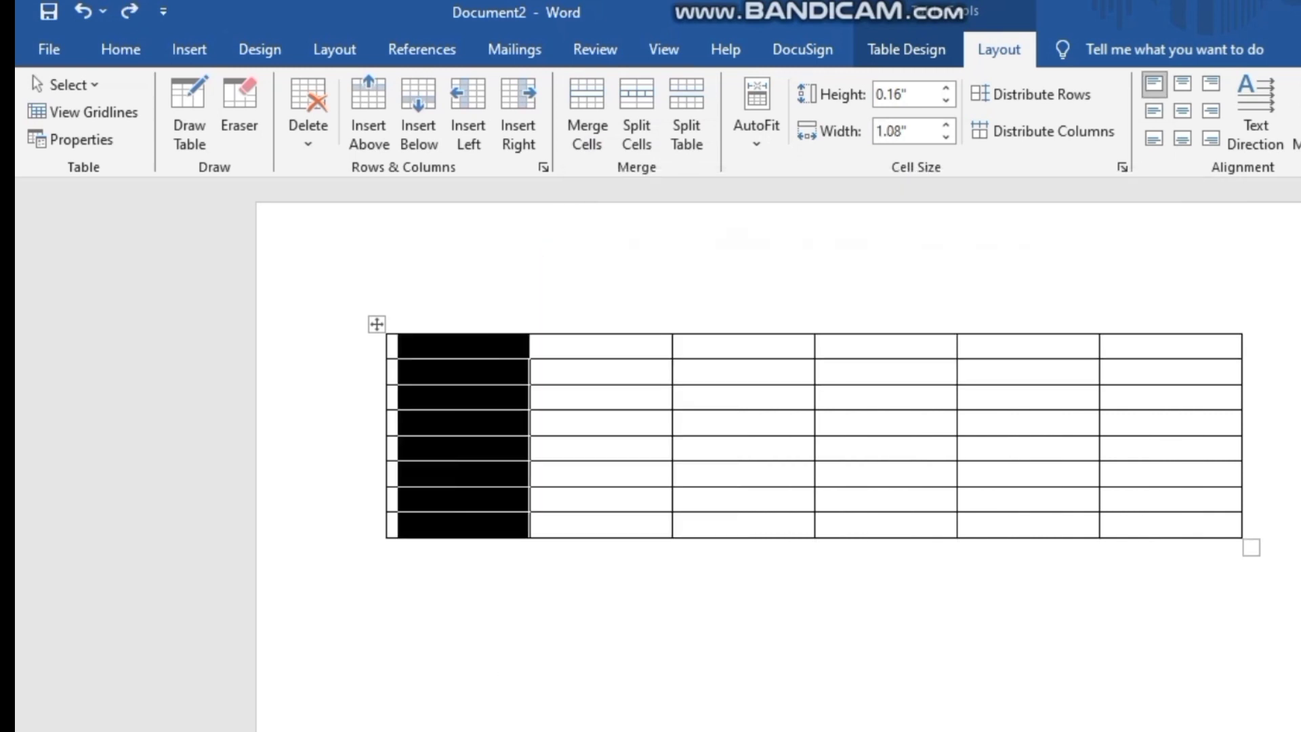
pyautogui.click(406, 572)
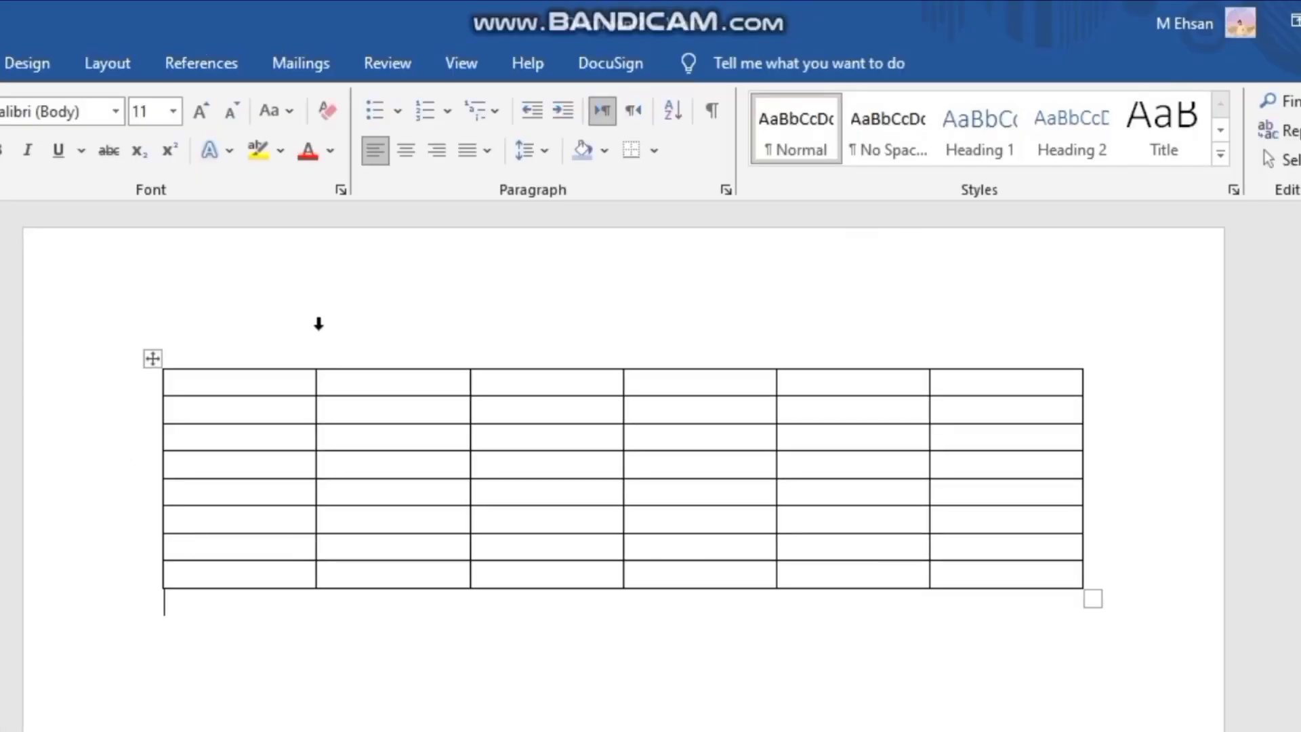
# - Merge all cells of the table's first row into a single cell
pyautogui.moveTo(317, 367)
pyautogui.click(275, 386)
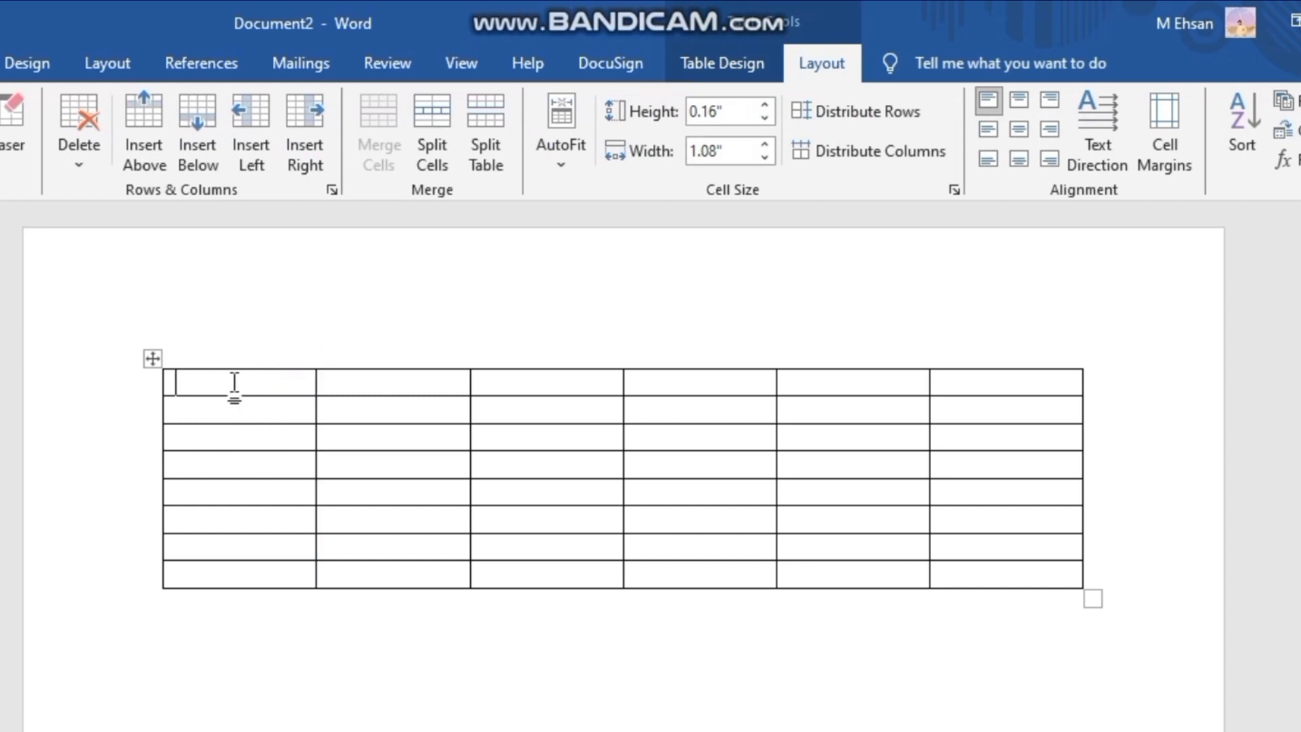
pyautogui.click(157, 379)
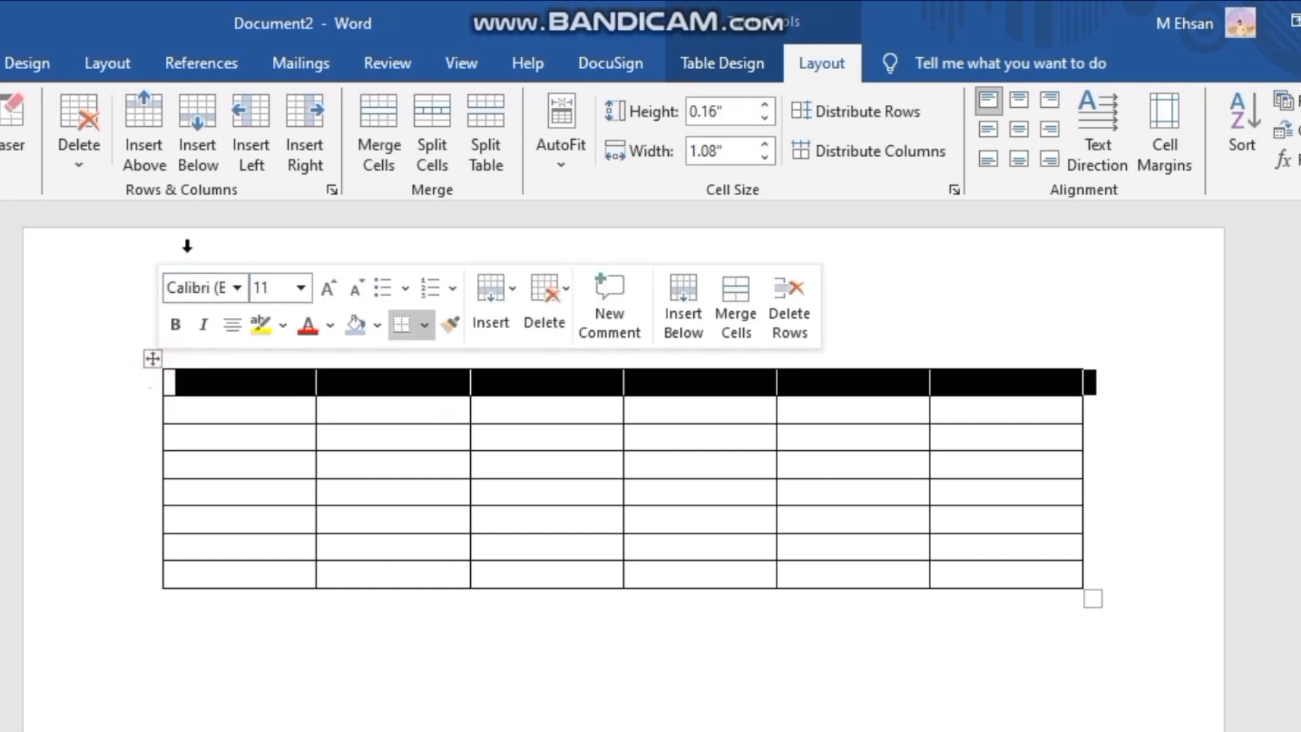
pyautogui.click(389, 122)
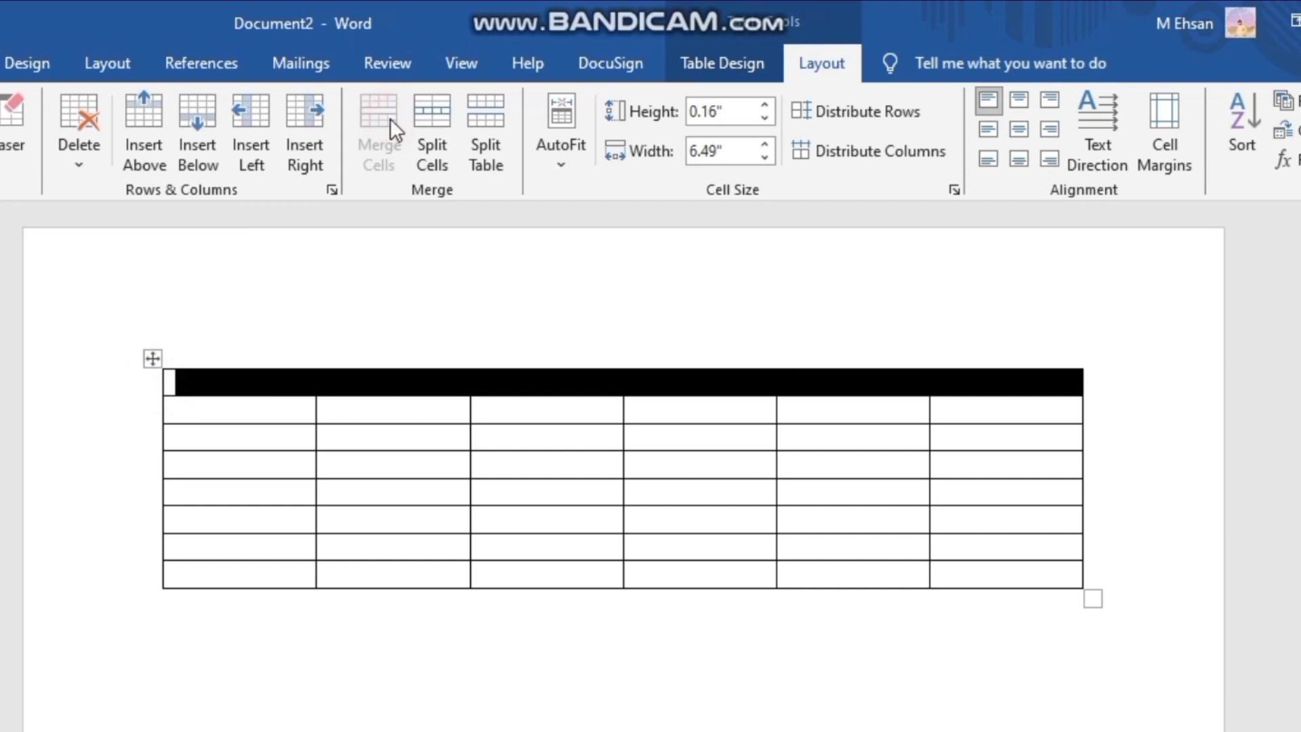
pyautogui.click(423, 289)
pyautogui.click(427, 344)
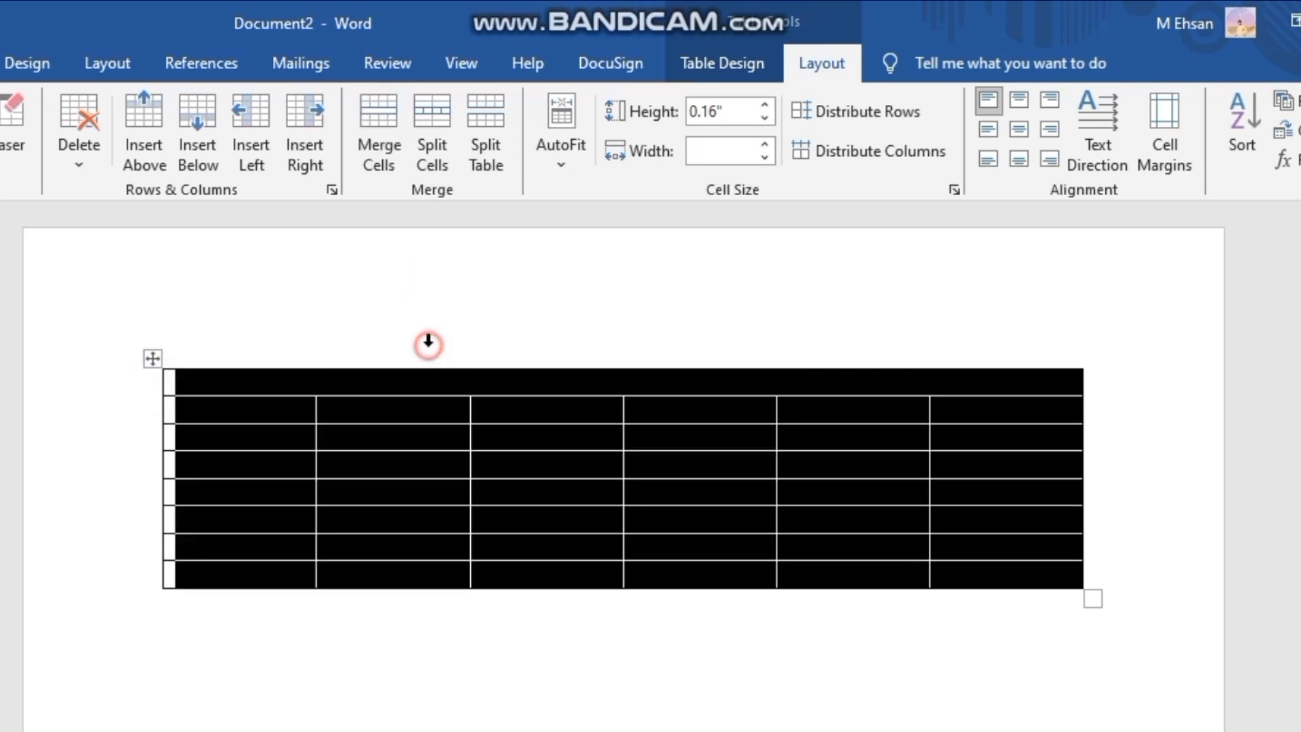
pyautogui.click(526, 696)
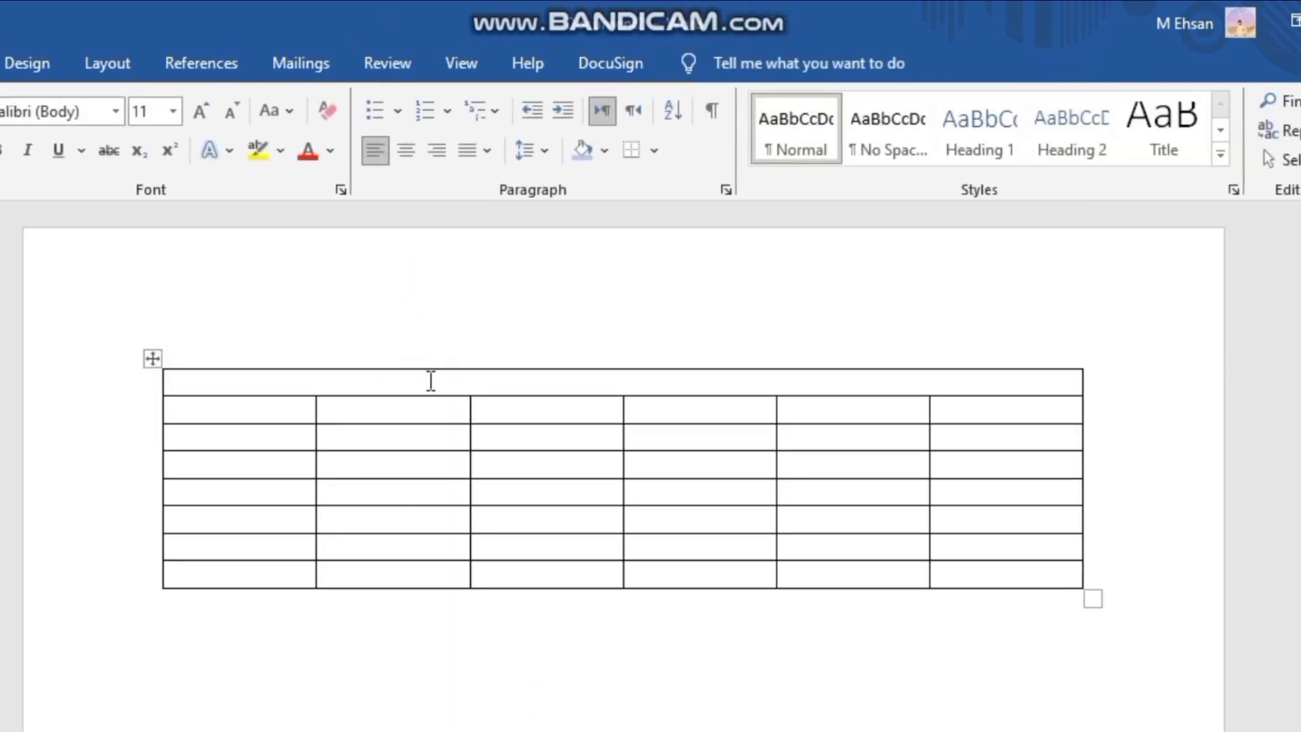
# - Enter the title "Annual Result" in the merged top cell
pyautogui.click(428, 386)
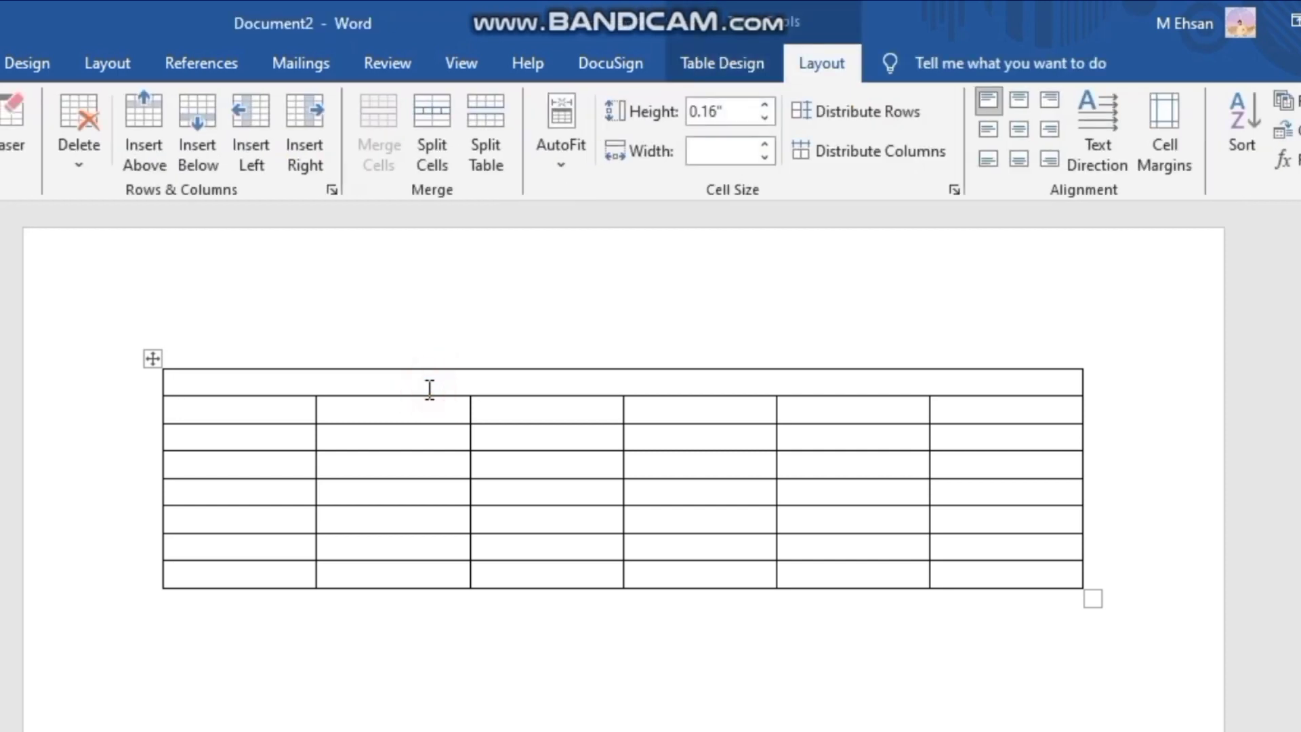
pyautogui.write('Annual RE')
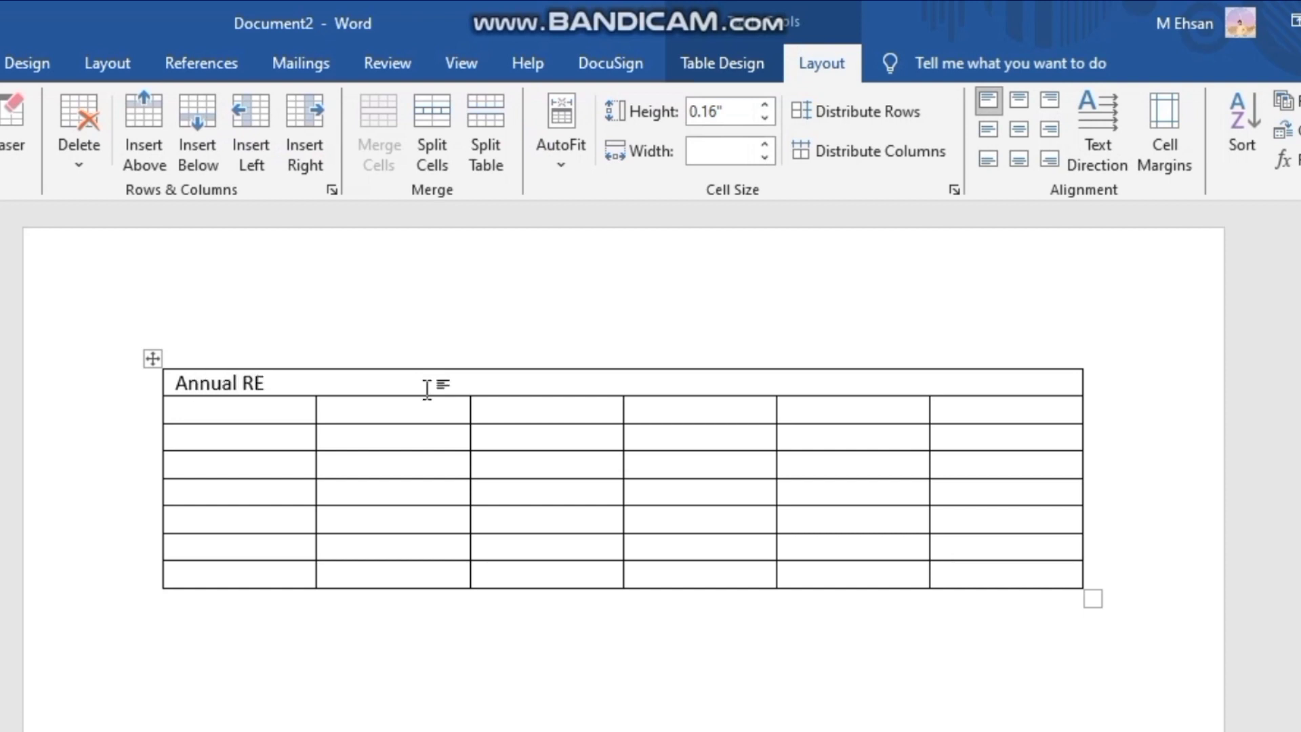
pyautogui.press('BackSpace')
pyautogui.write('esult')
# - Center the "Annual Result" title in the merged row and make it bold
pyautogui.moveTo(293, 385); pyautogui.dragTo(177, 383)
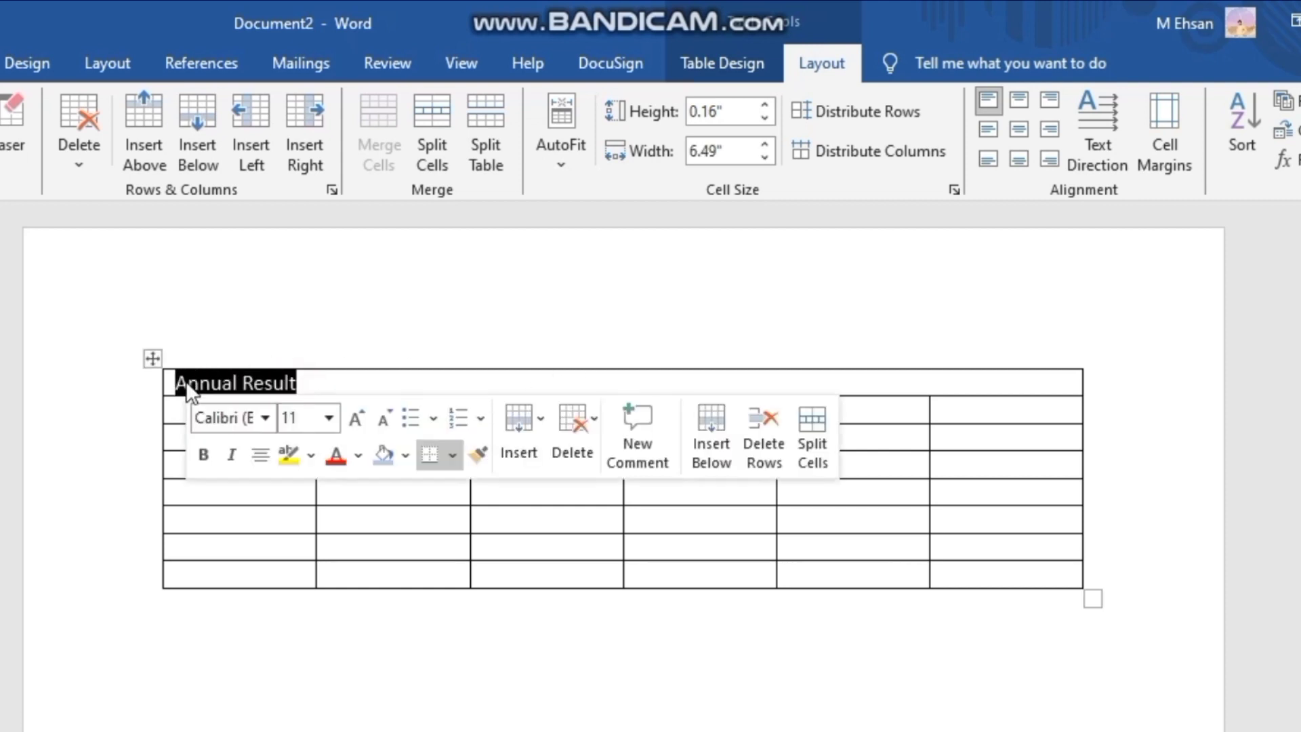
pyautogui.click(0, 63)
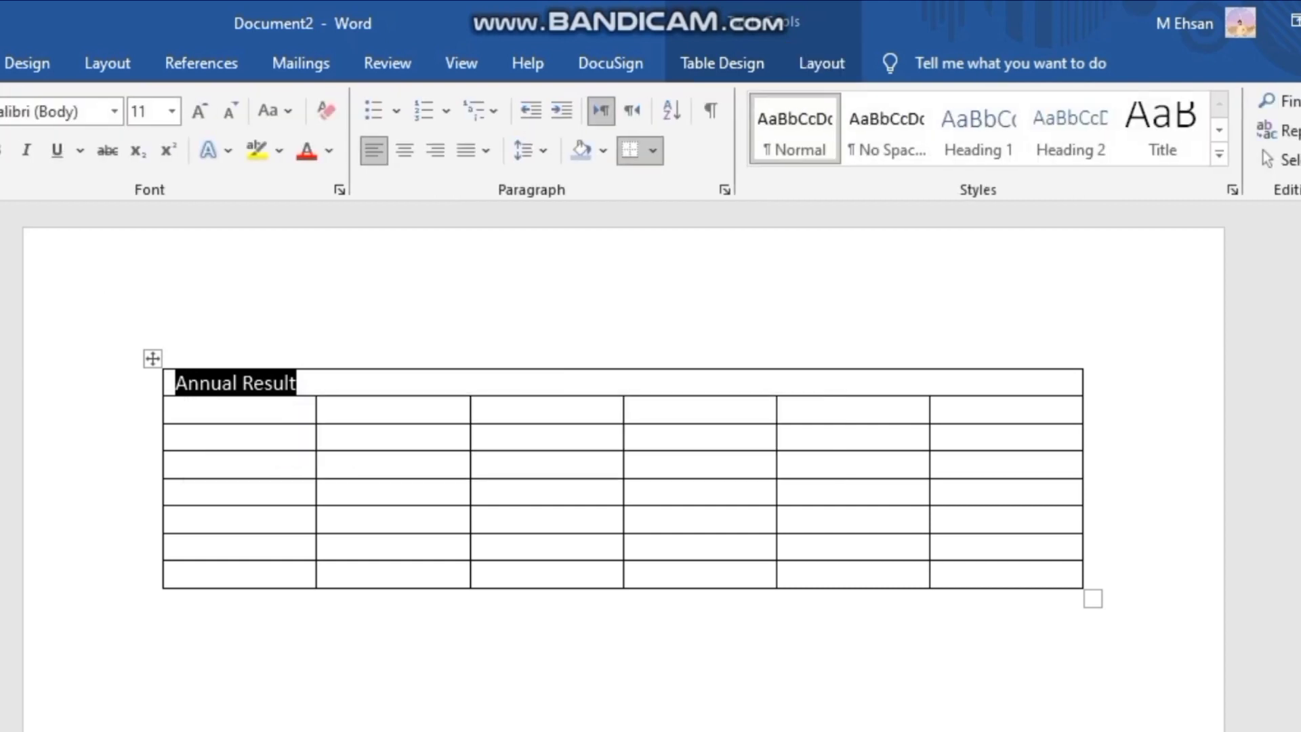
pyautogui.click(406, 153)
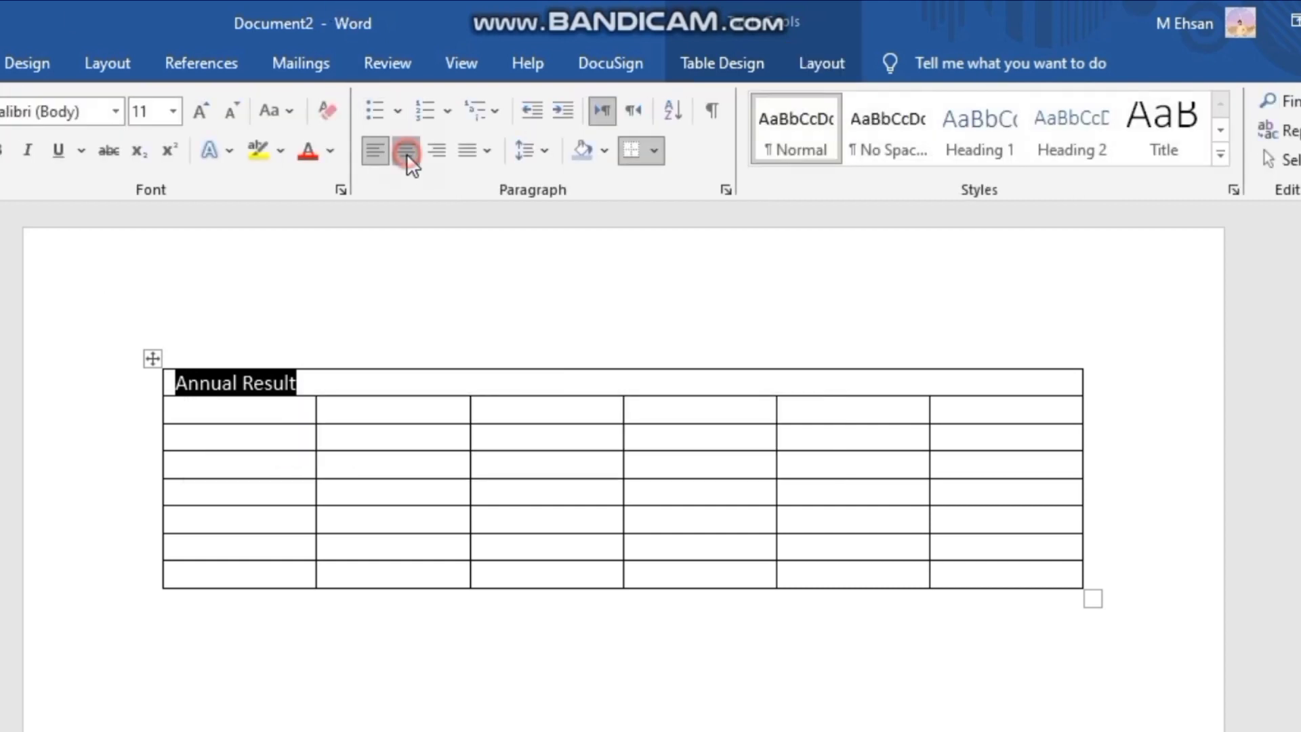
pyautogui.click(438, 248)
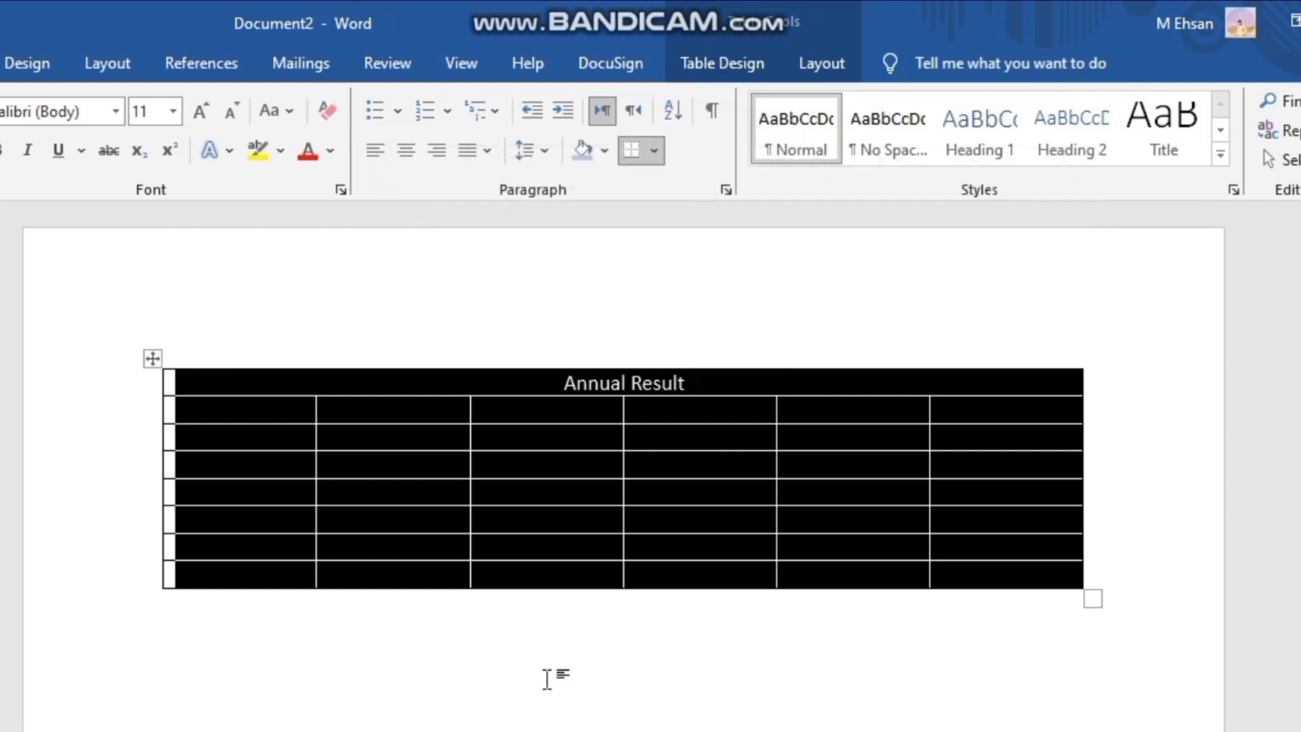
pyautogui.click(547, 703)
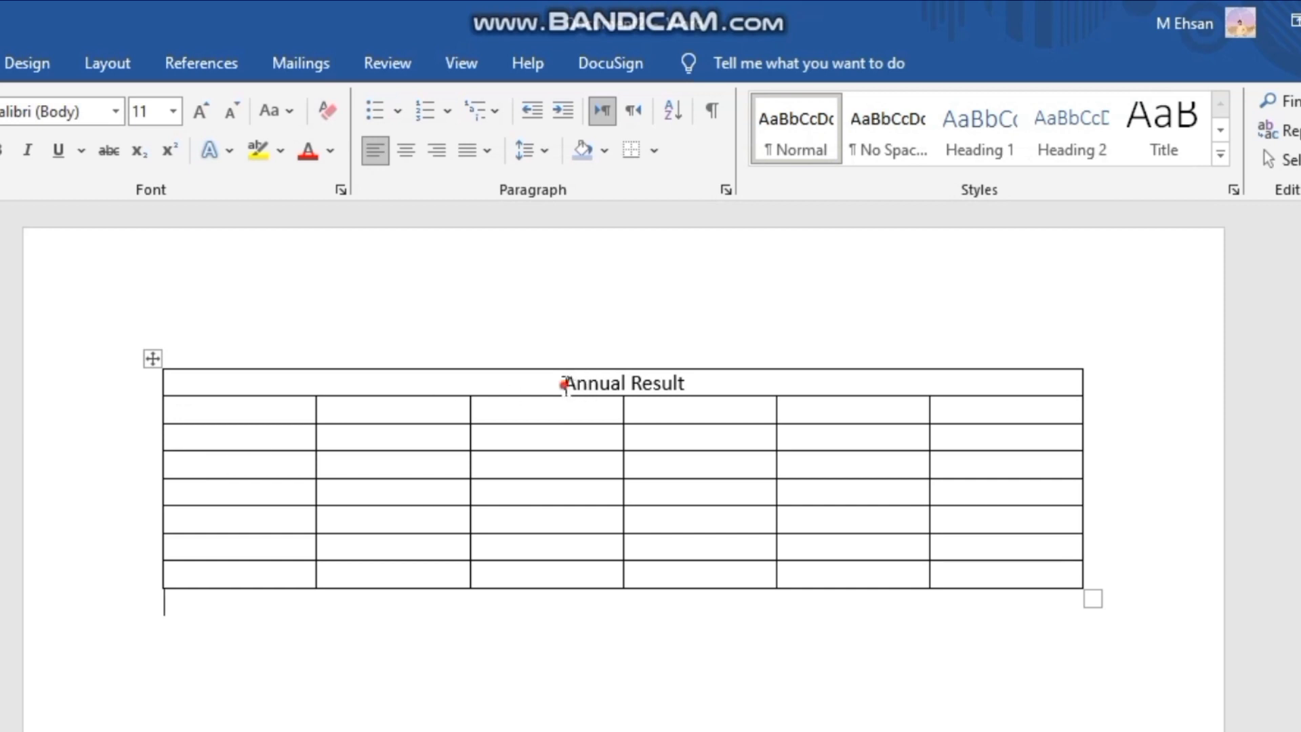
pyautogui.moveTo(564, 384); pyautogui.dragTo(680, 389)
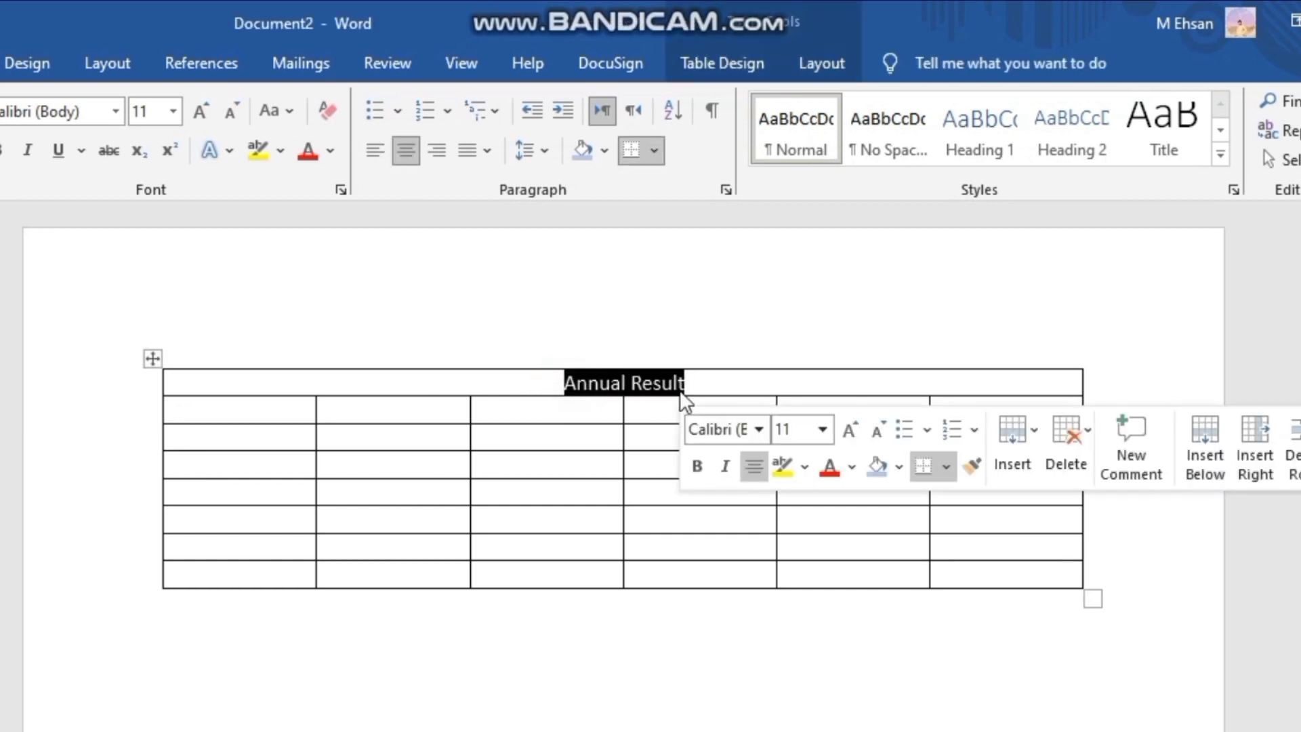
pyautogui.hotkey('ctrl', 'b')
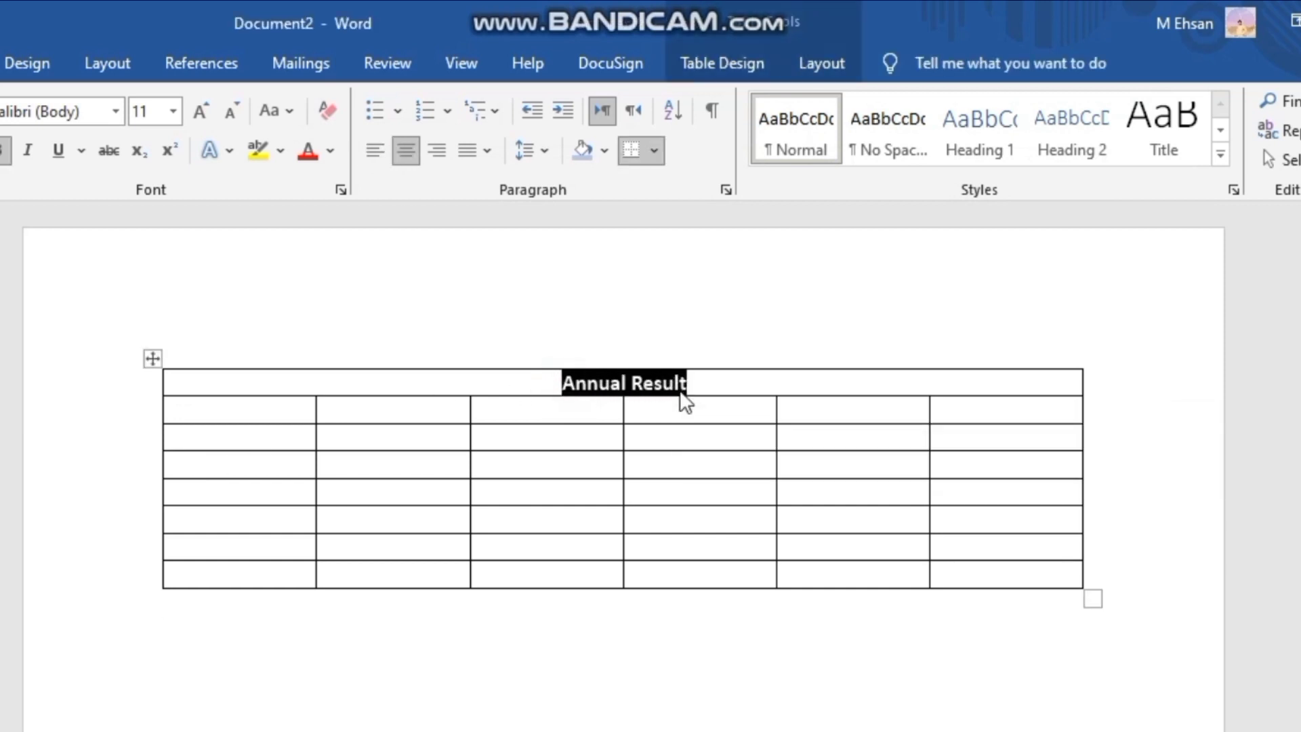
# - Italicize the "Annual Result" title and place the cursor in the first cell of the second row
pyautogui.hotkey('ctrl', 'i')
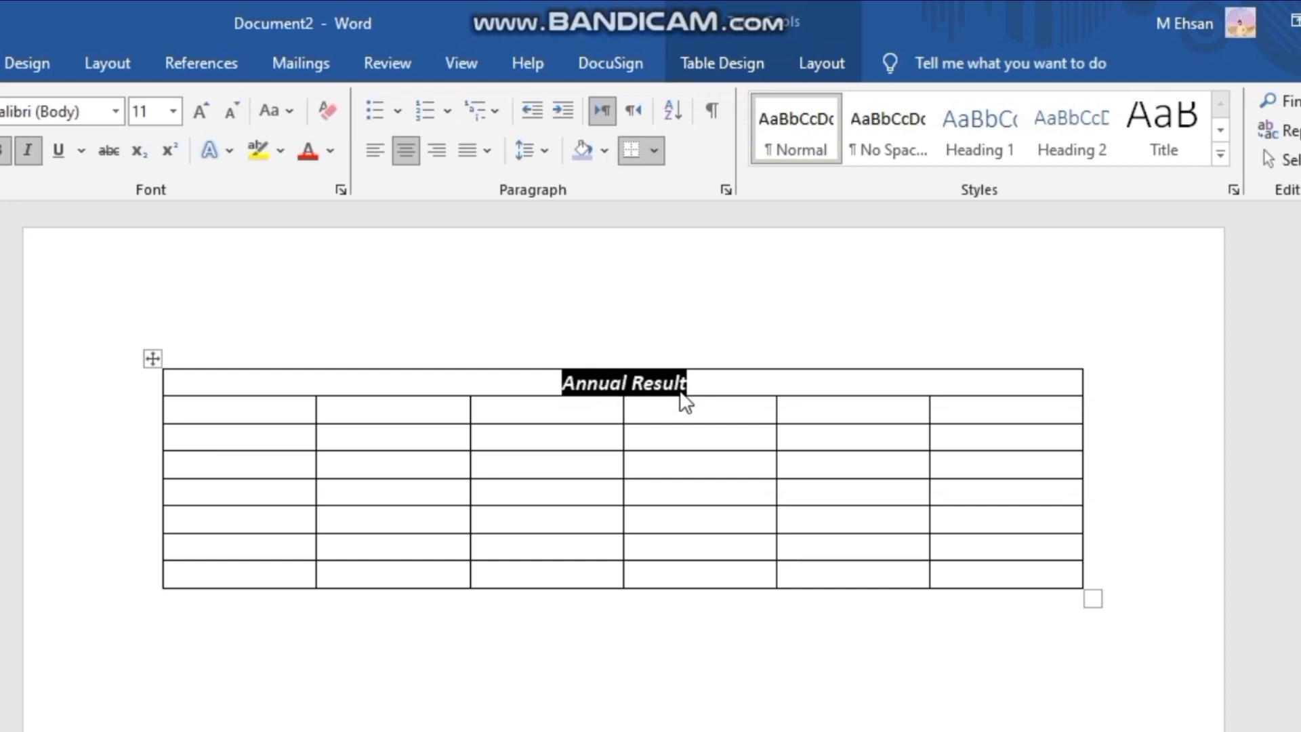
pyautogui.click(192, 416)
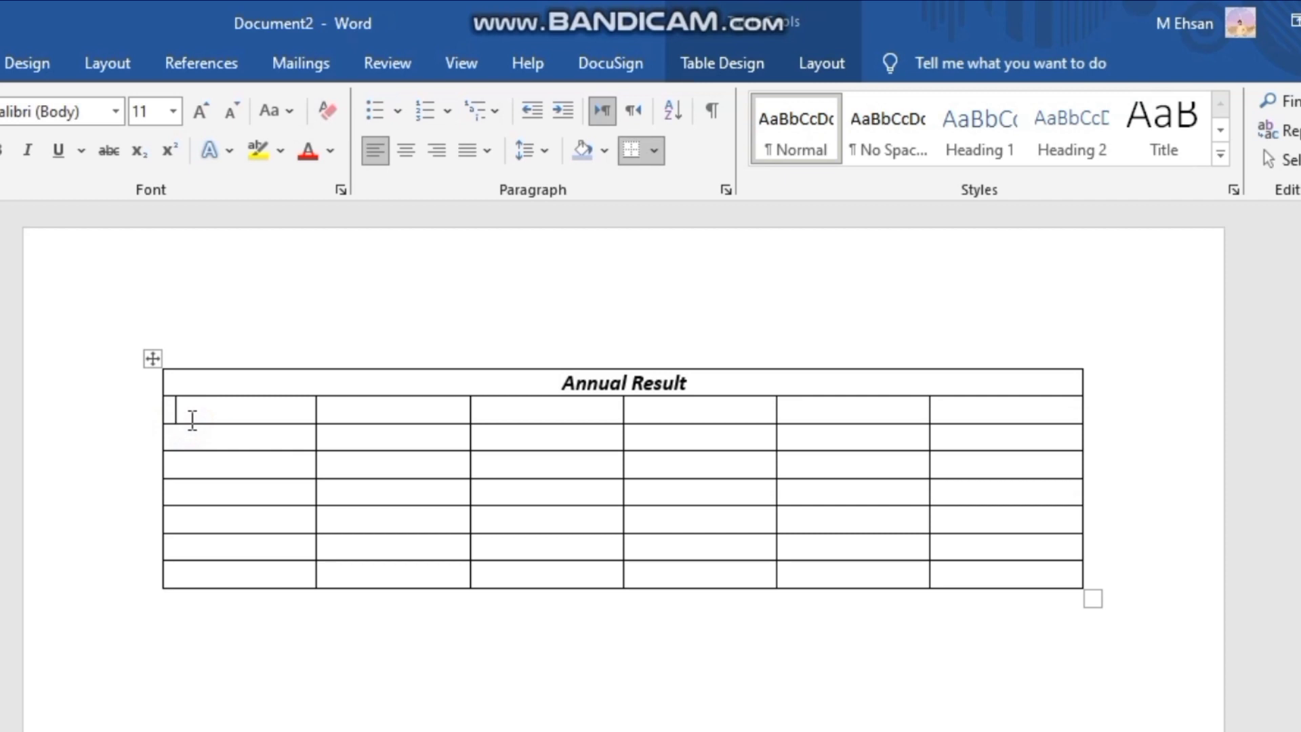
# - Create a new blank document and insert a table with eight columns and seven rows
pyautogui.hotkey('ctrl', 'n')
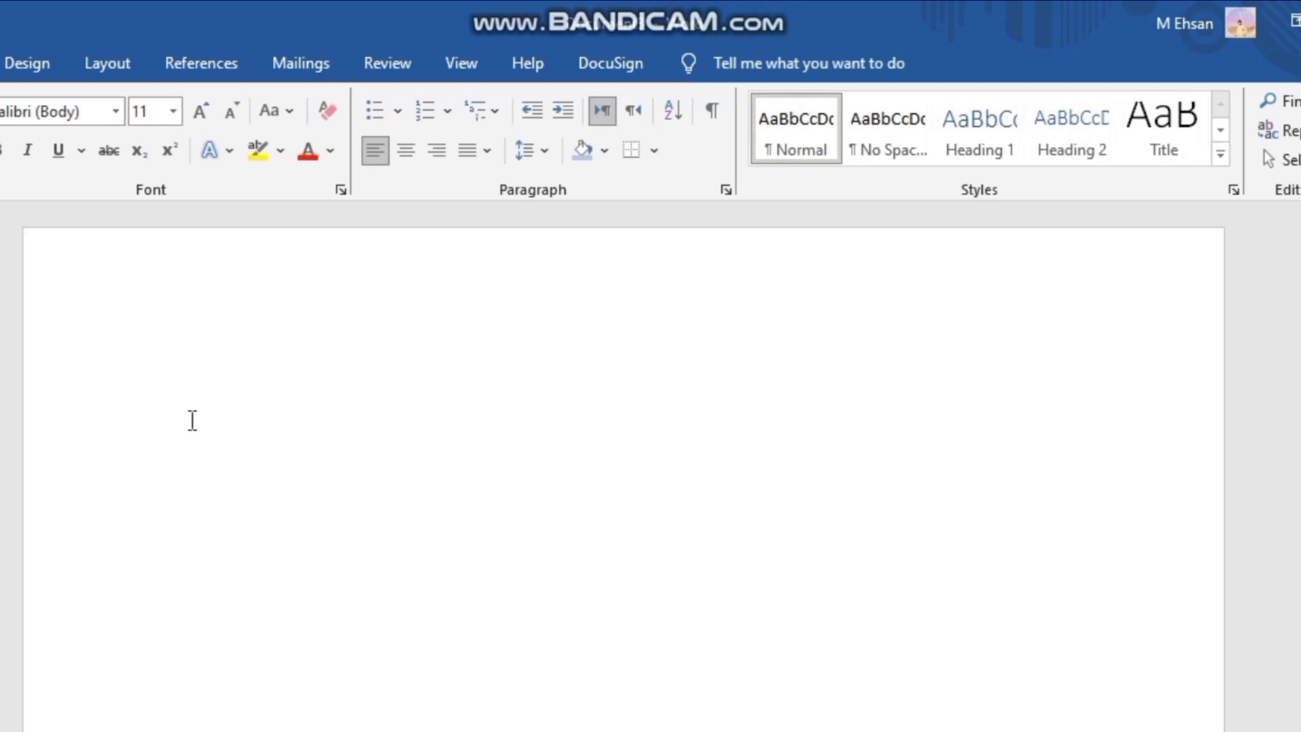
pyautogui.click(1, 63)
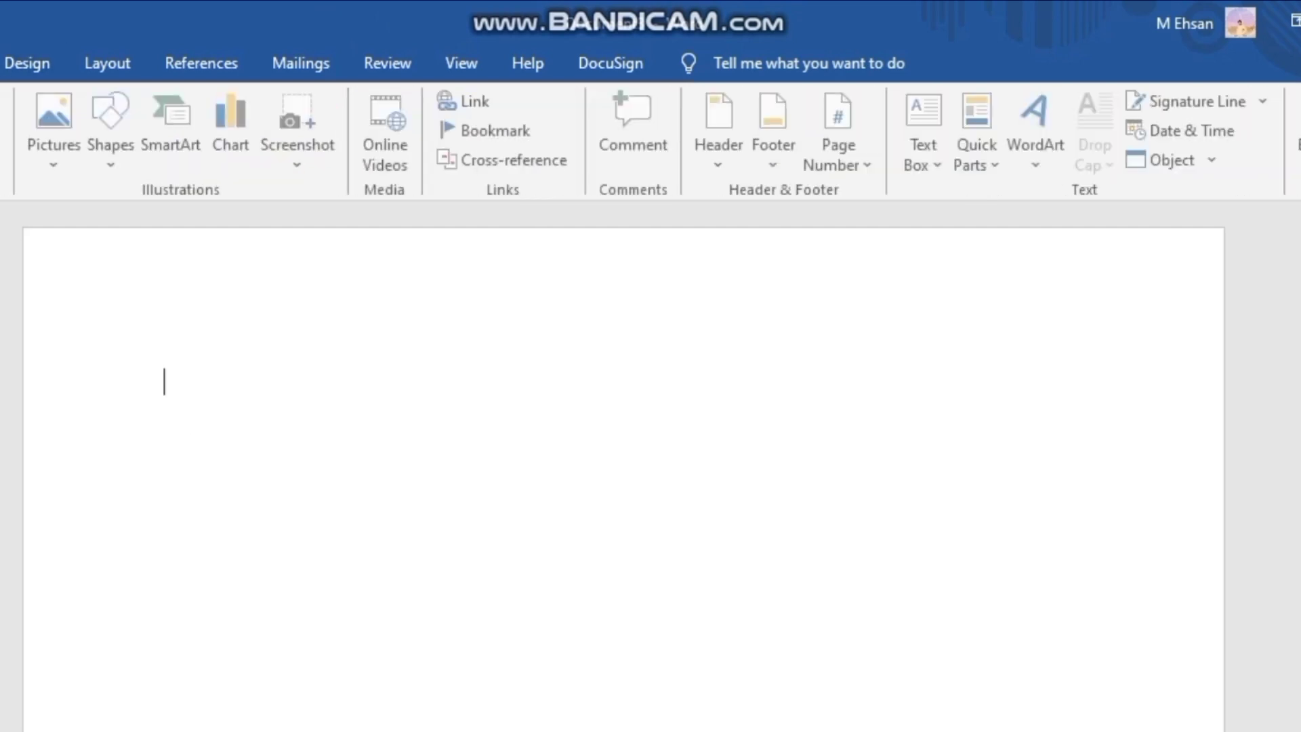
pyautogui.click(3, 163)
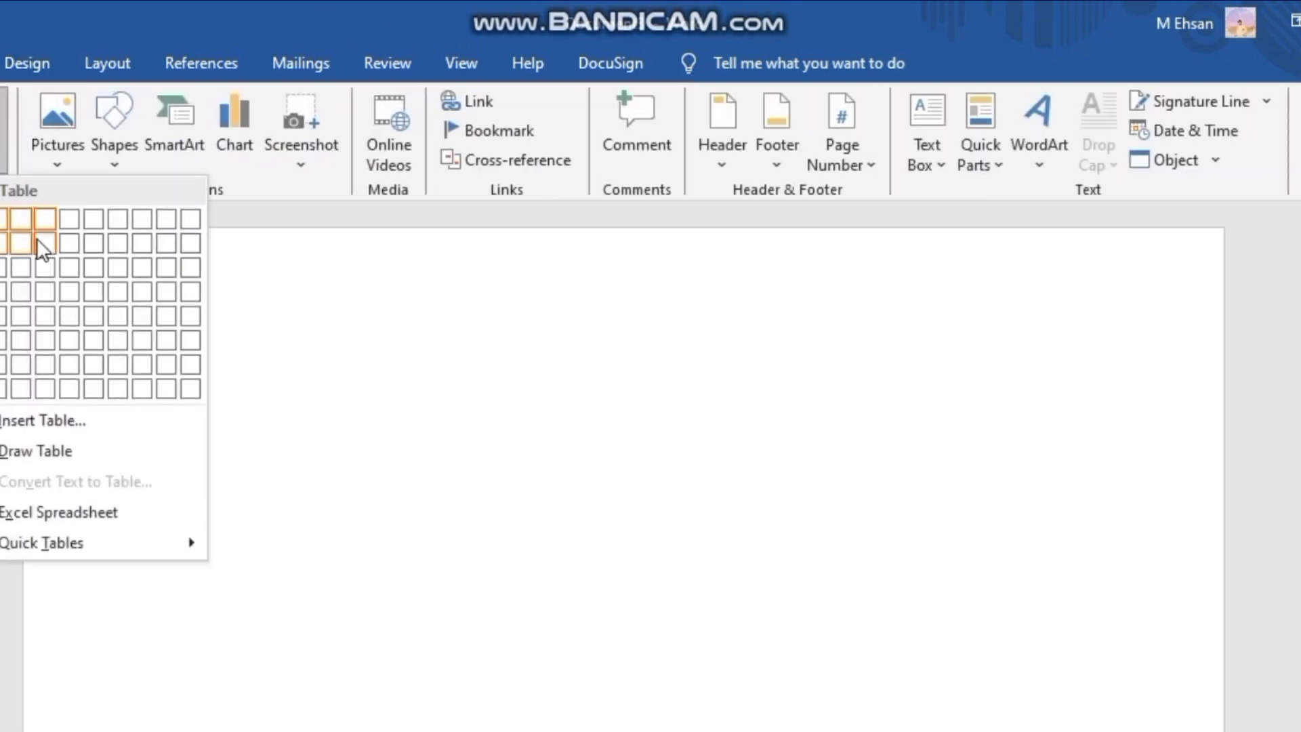
pyautogui.click(136, 360)
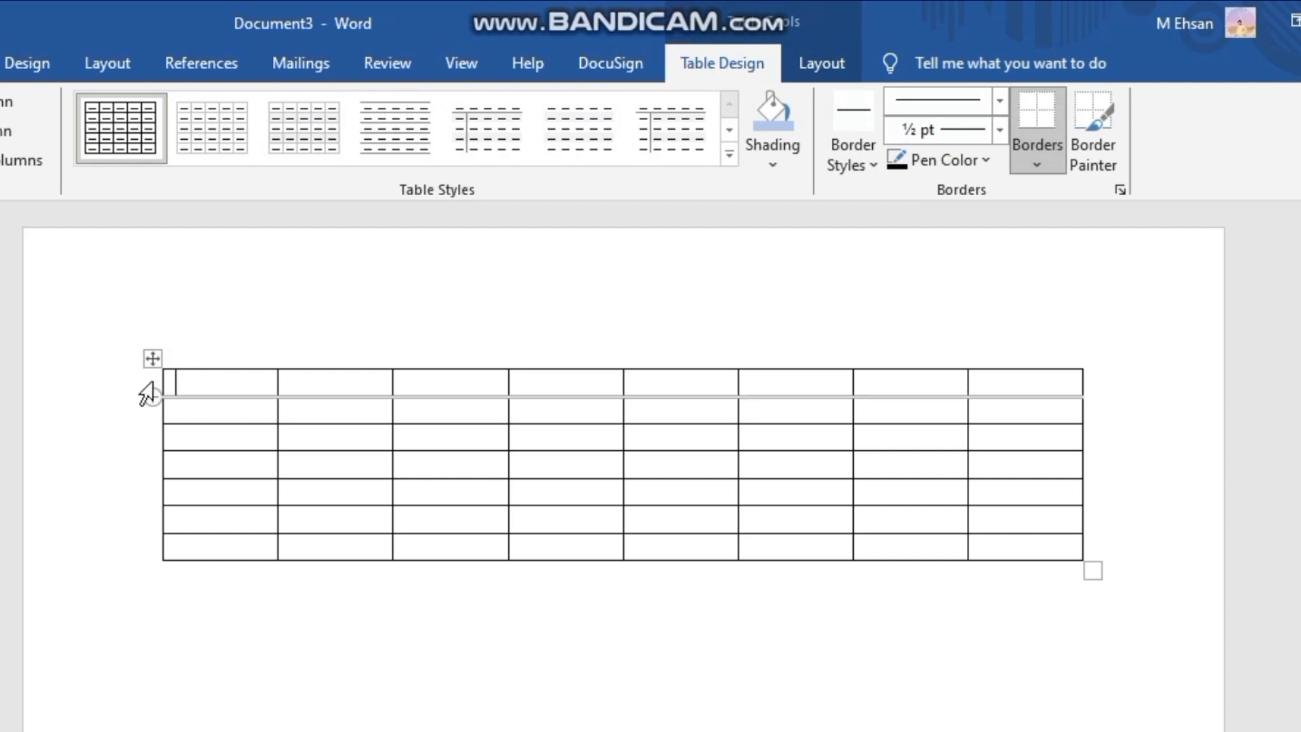
# - Merge all cells of the new table's first row into one cell and clear the selection
pyautogui.click(154, 383)
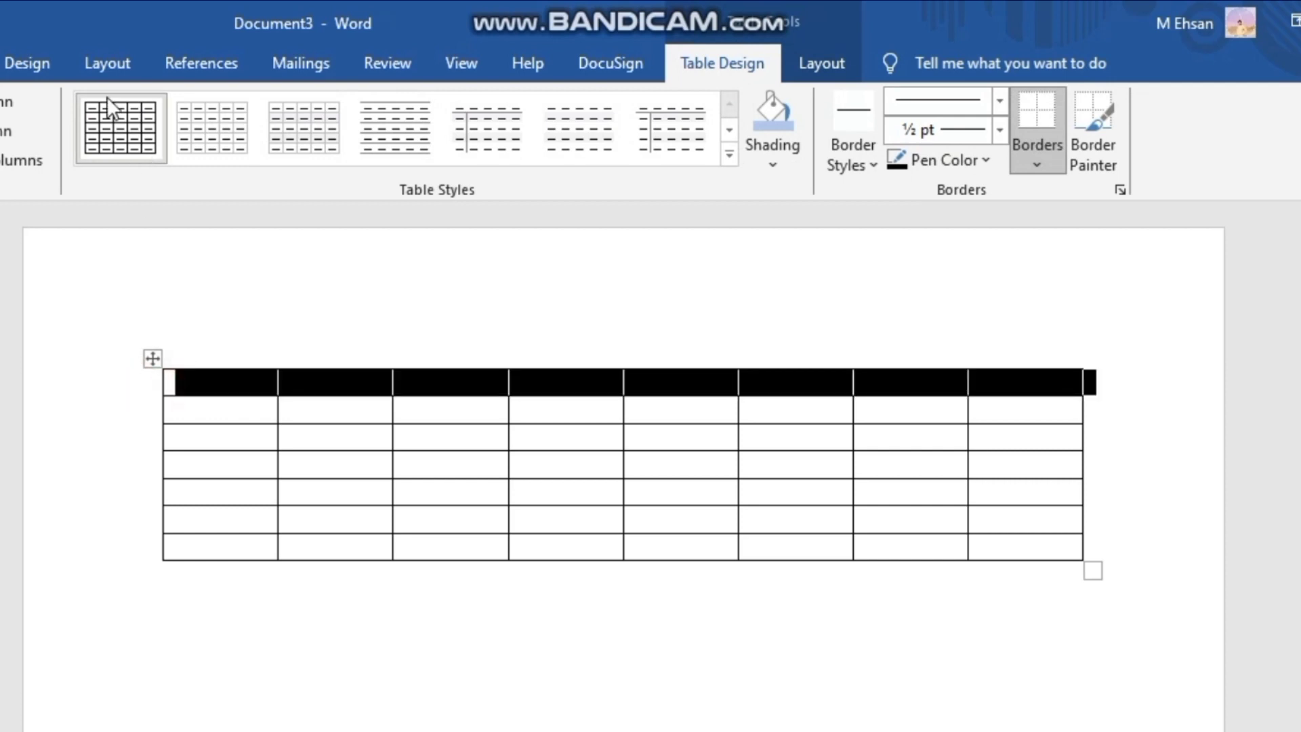
pyautogui.click(818, 59)
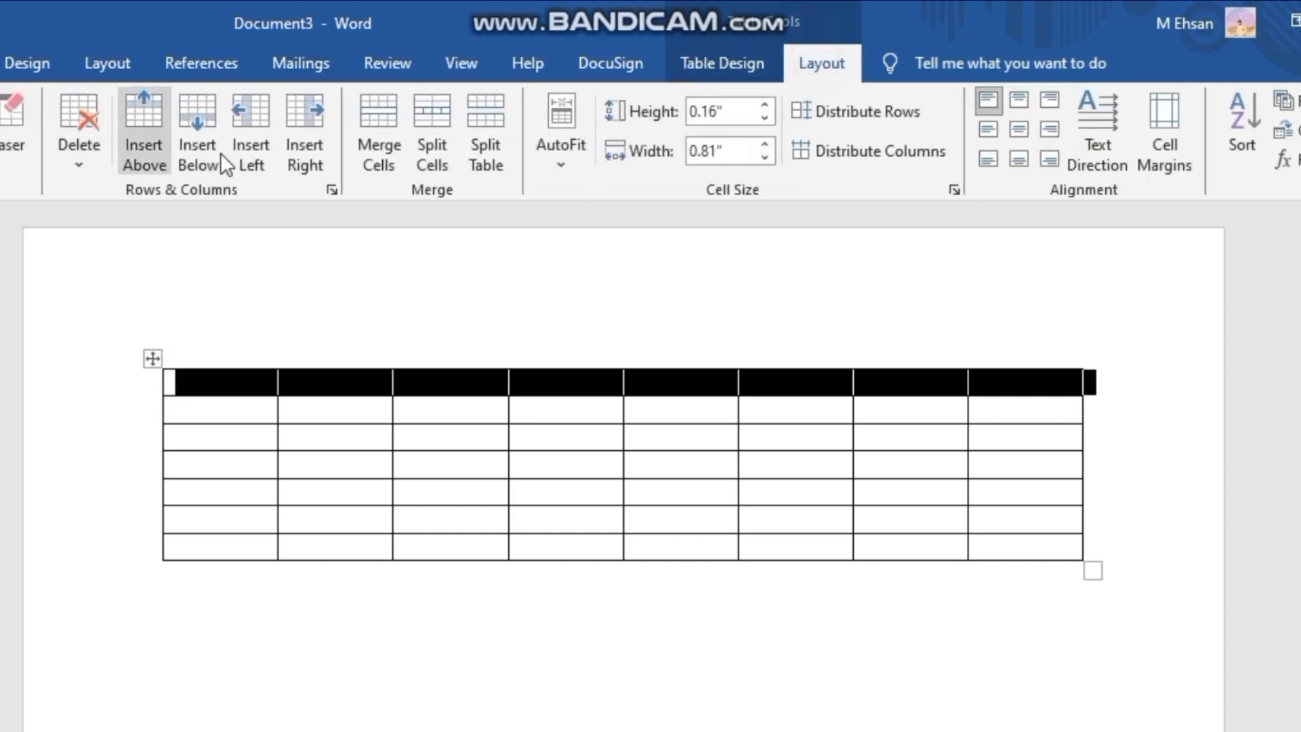
pyautogui.click(379, 152)
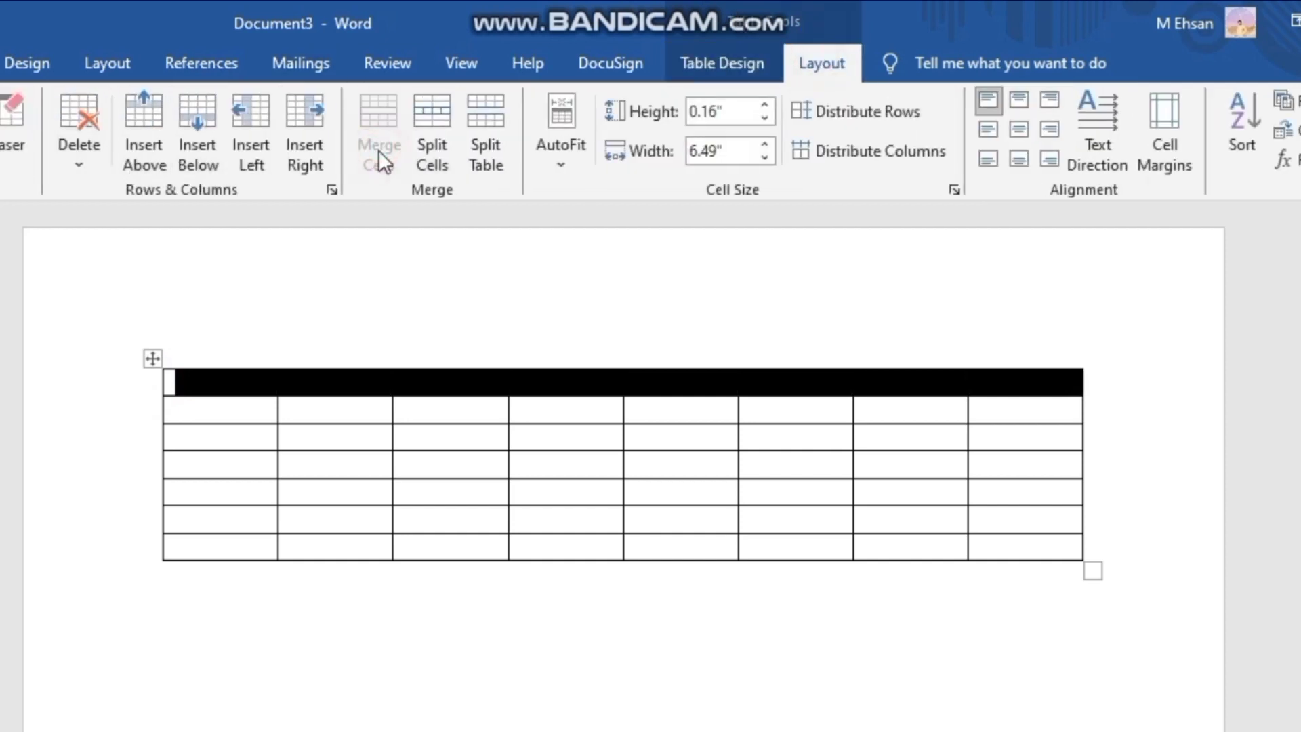
pyautogui.click(412, 252)
pyautogui.click(476, 595)
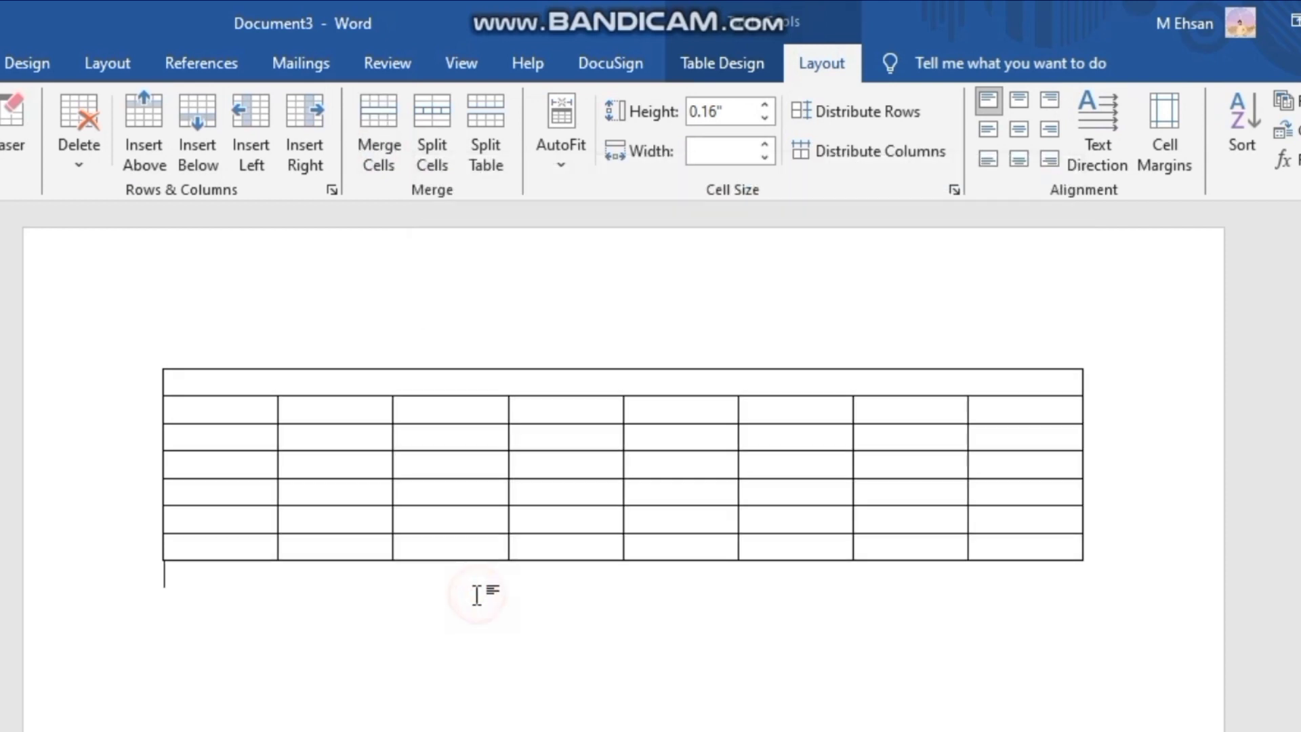
# - Split the merged first row into 8 columns and 1 row, and clear the selection
pyautogui.click(152, 381)
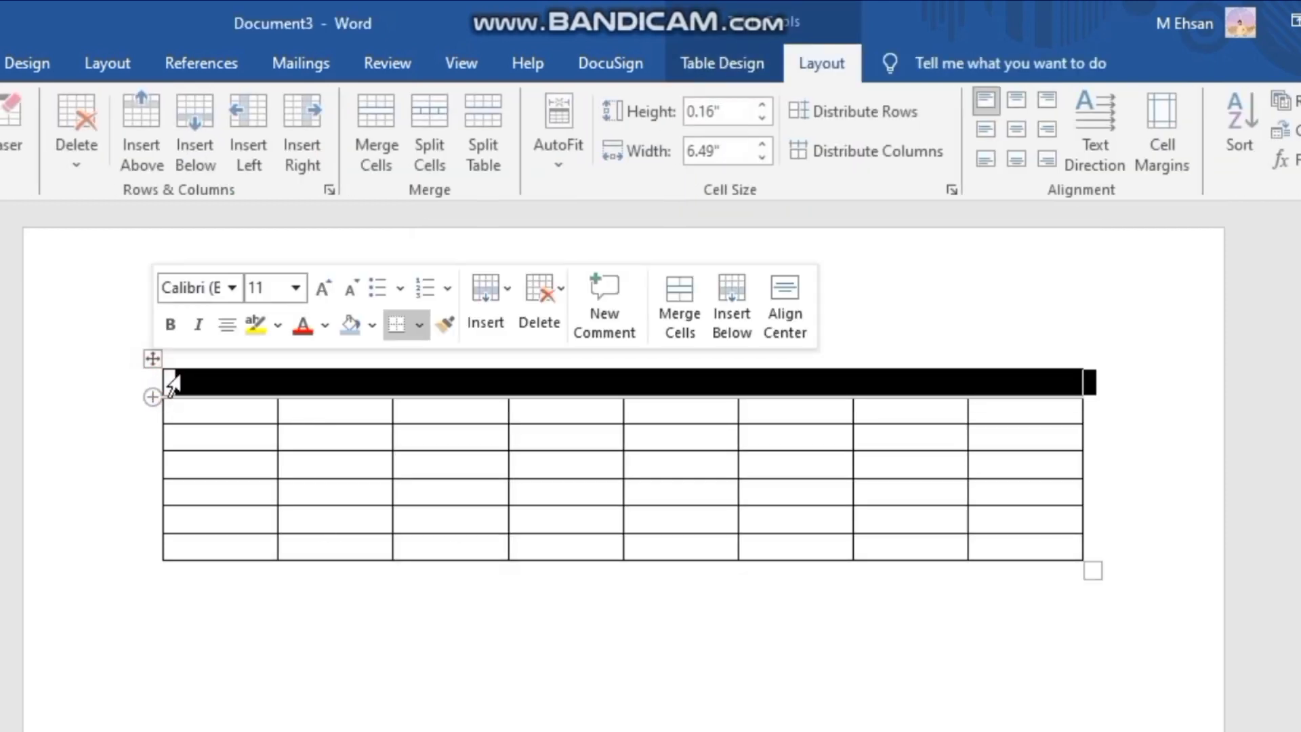
pyautogui.click(430, 150)
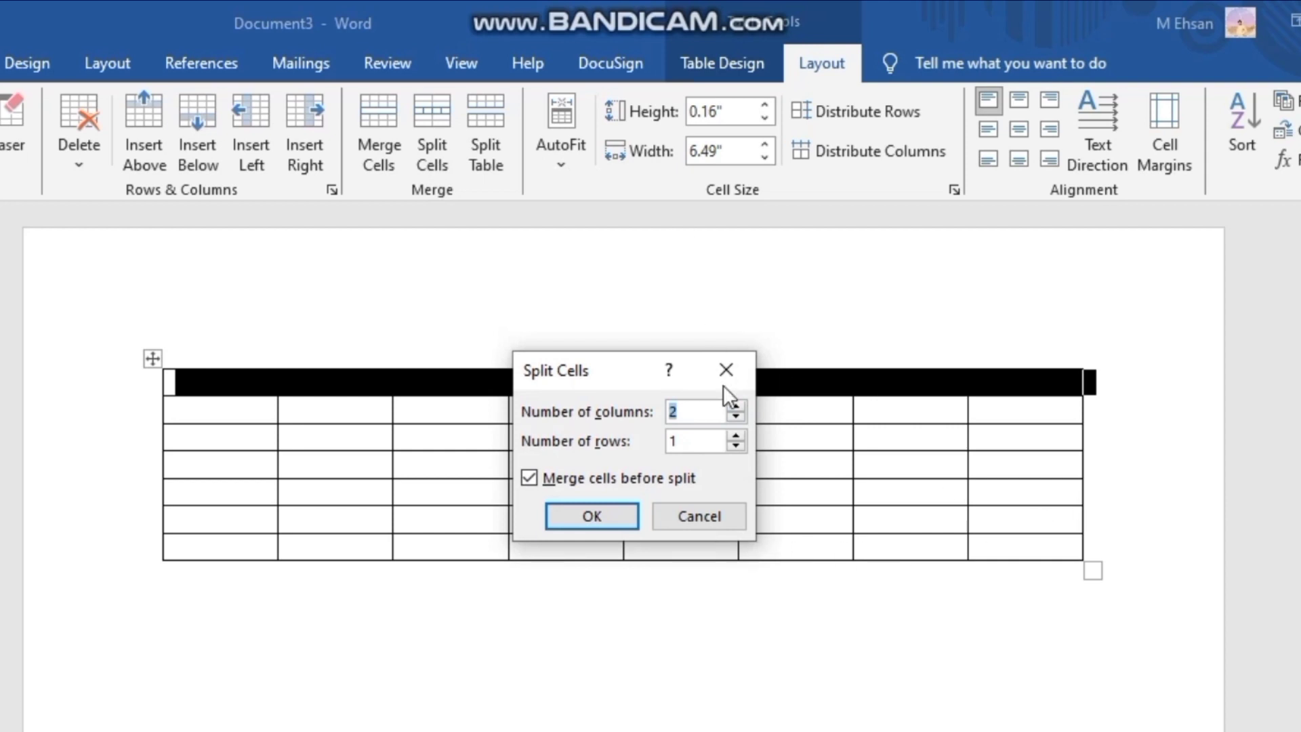
pyautogui.write('8')
pyautogui.click(601, 515)
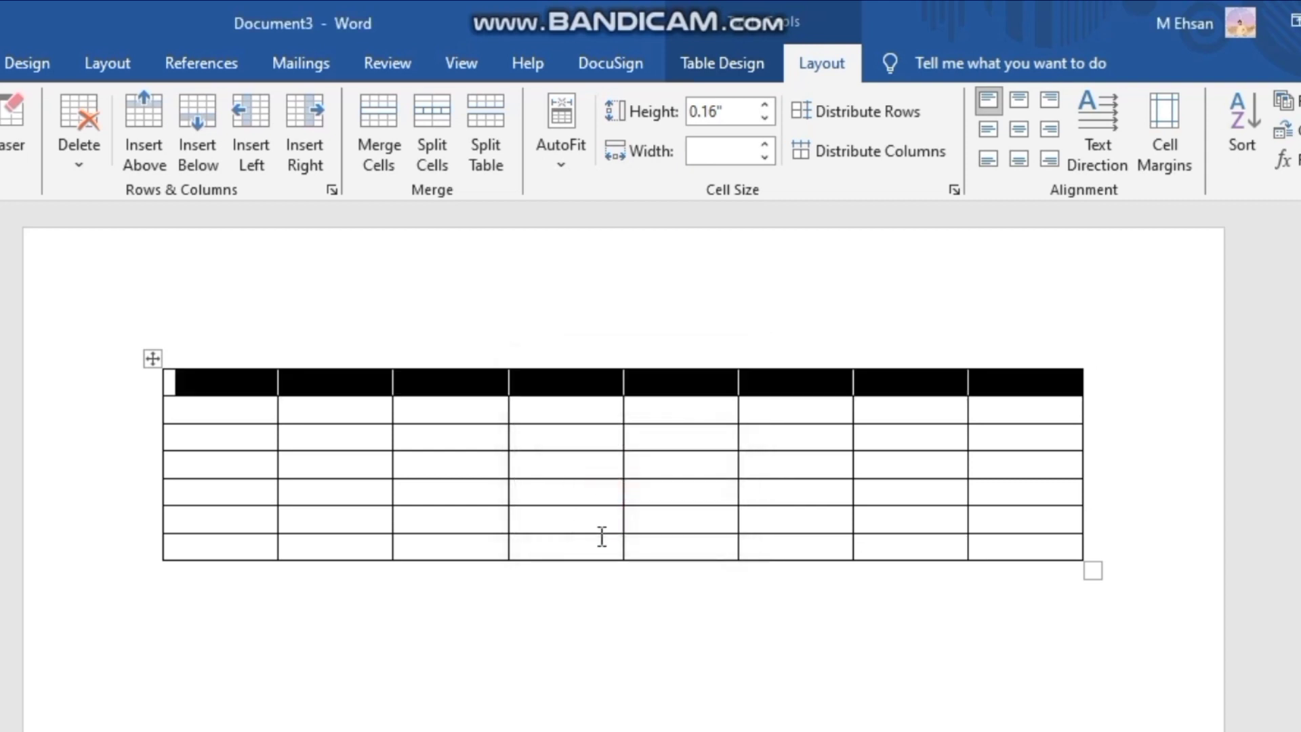
pyautogui.click(583, 703)
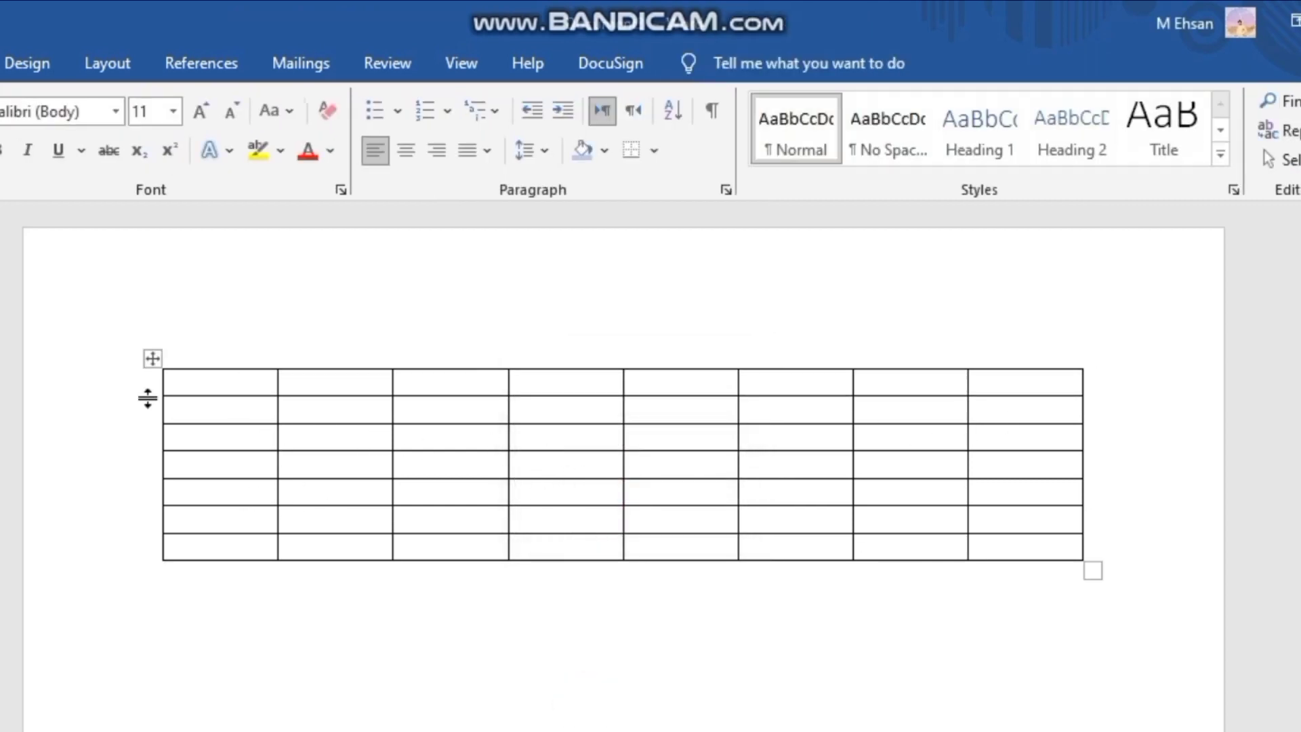
# - Split the table above its second row and rejoin the two parts into one table
pyautogui.moveTo(142, 393)
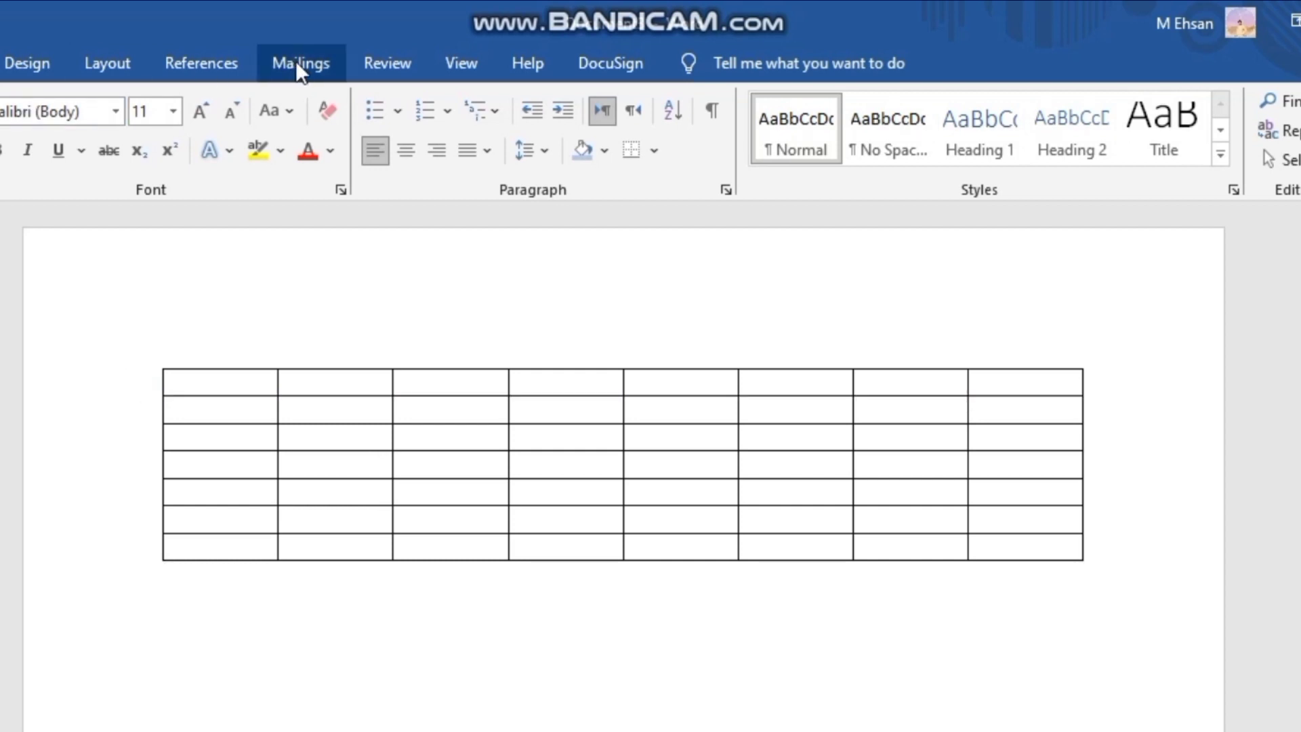
pyautogui.click(482, 409)
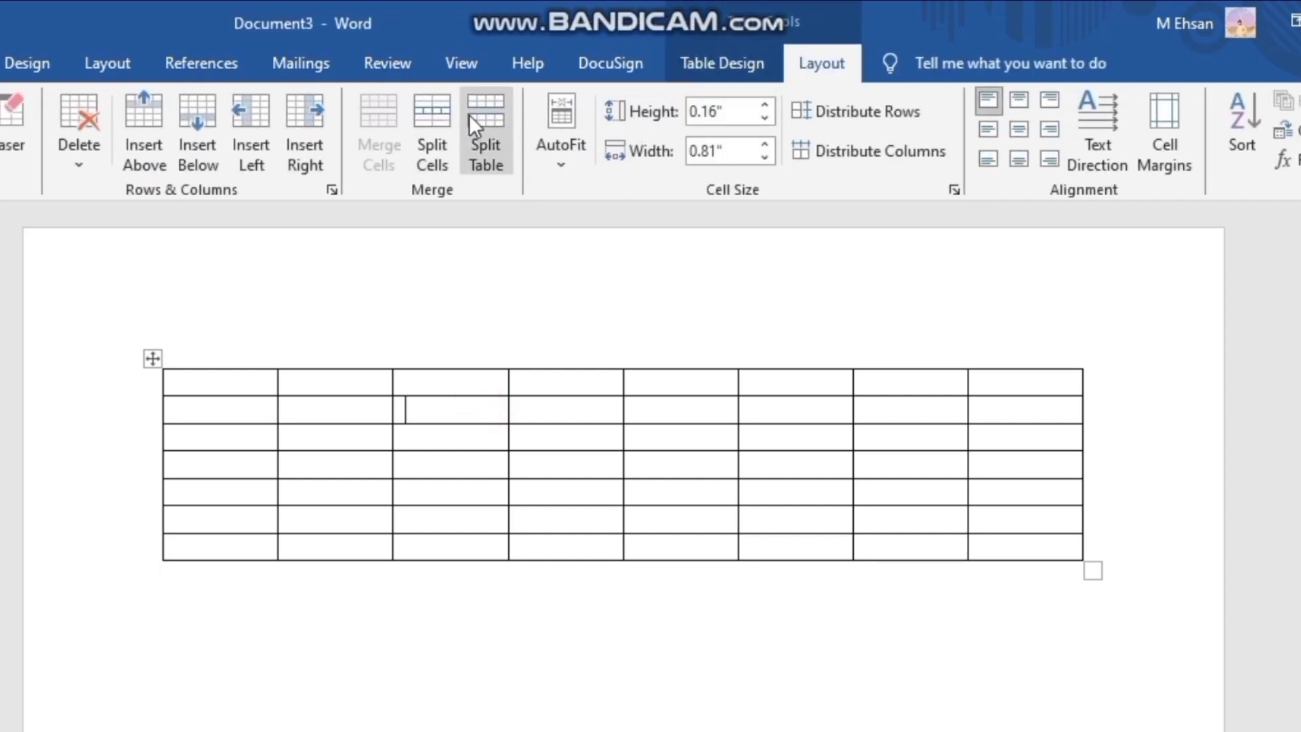
pyautogui.click(502, 108)
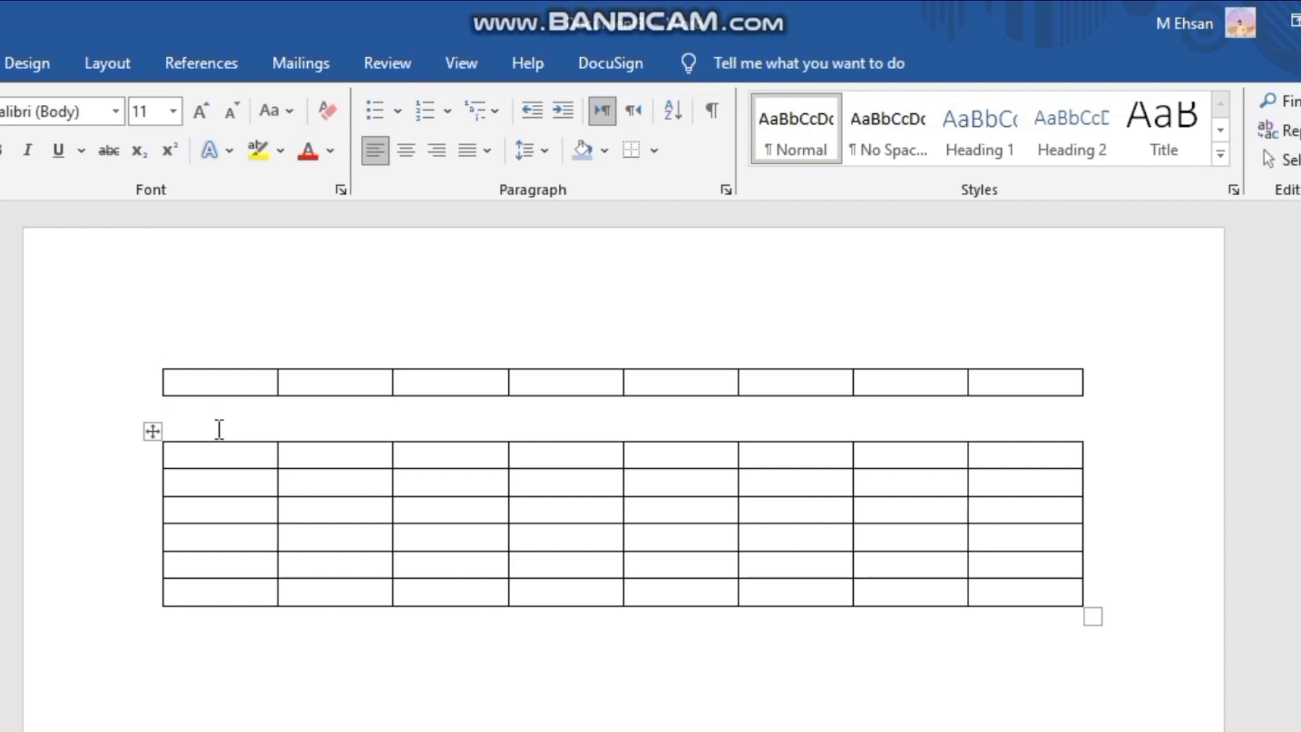
pyautogui.press('Delete')
# - View the AutoFit options, and enter "gsdhgfdgfdjfdgjfdjfdgj" and "rejtretkjhrtkurhtkuthre" in the first two cells of the first row
pyautogui.click(821, 63)
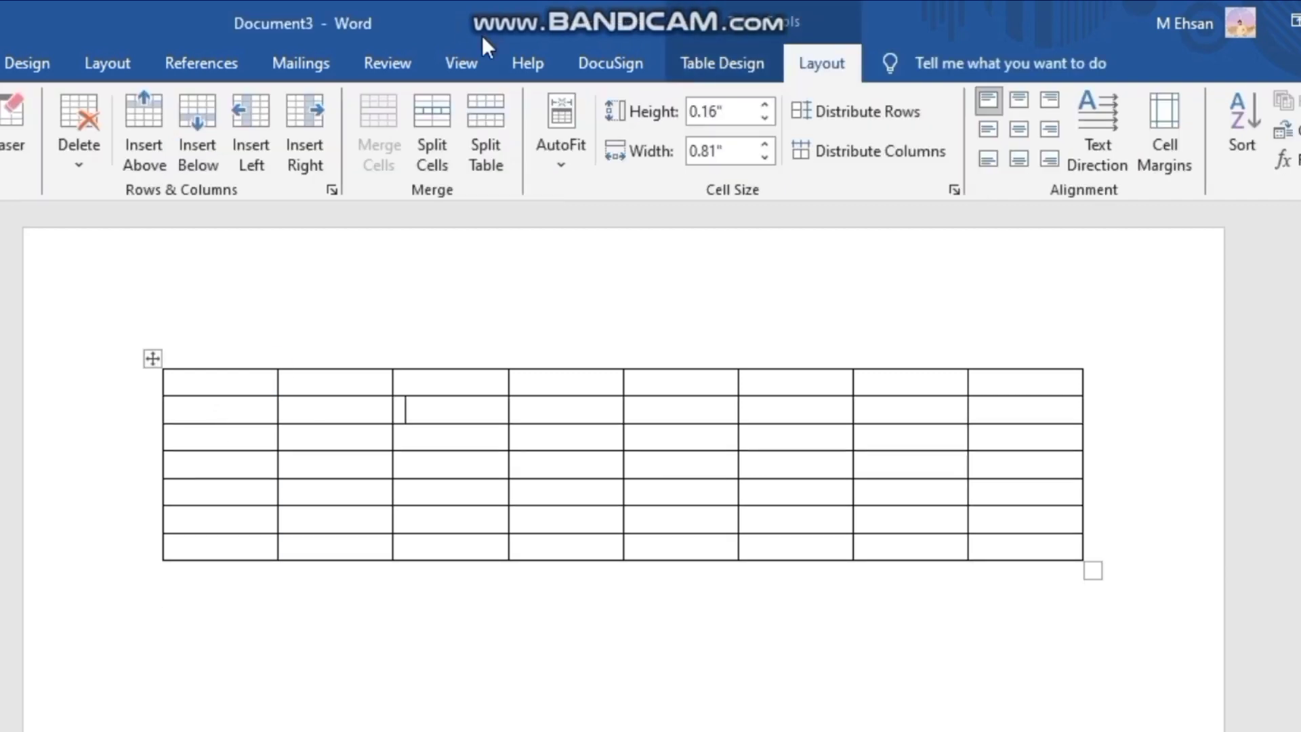
pyautogui.click(581, 154)
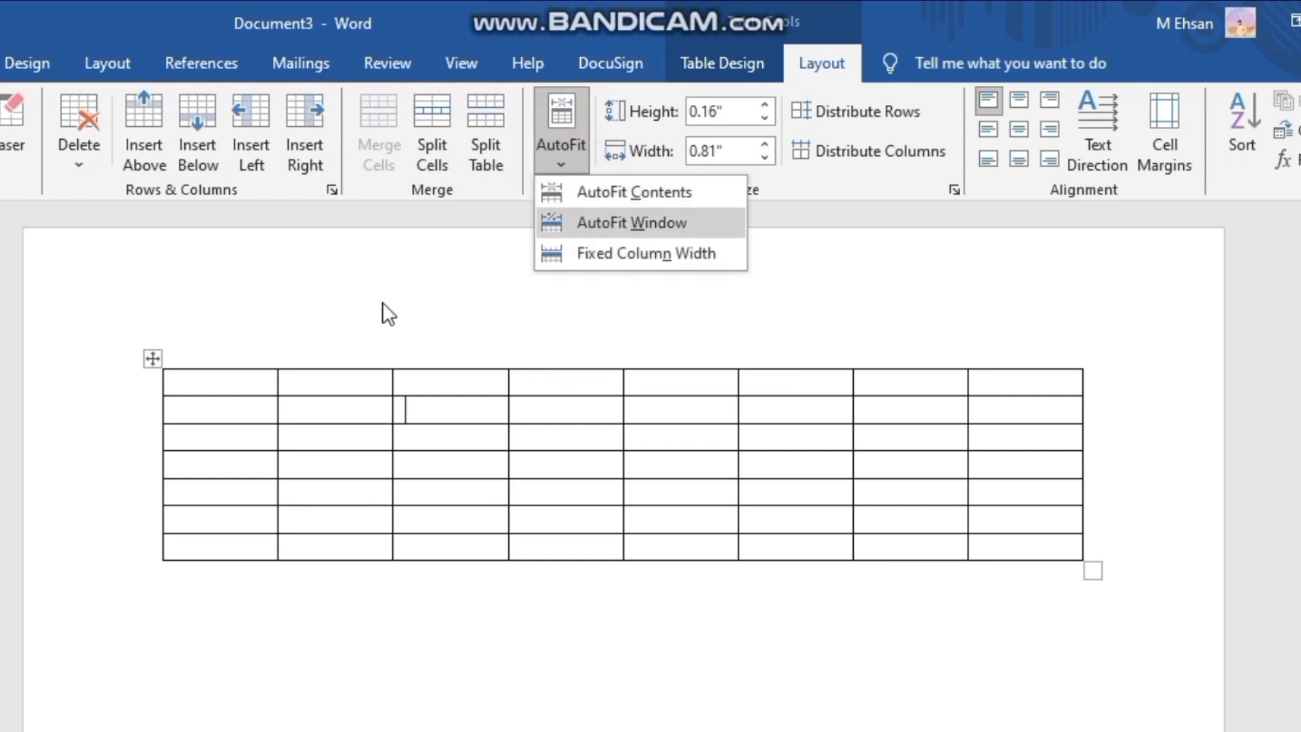
pyautogui.click(218, 380)
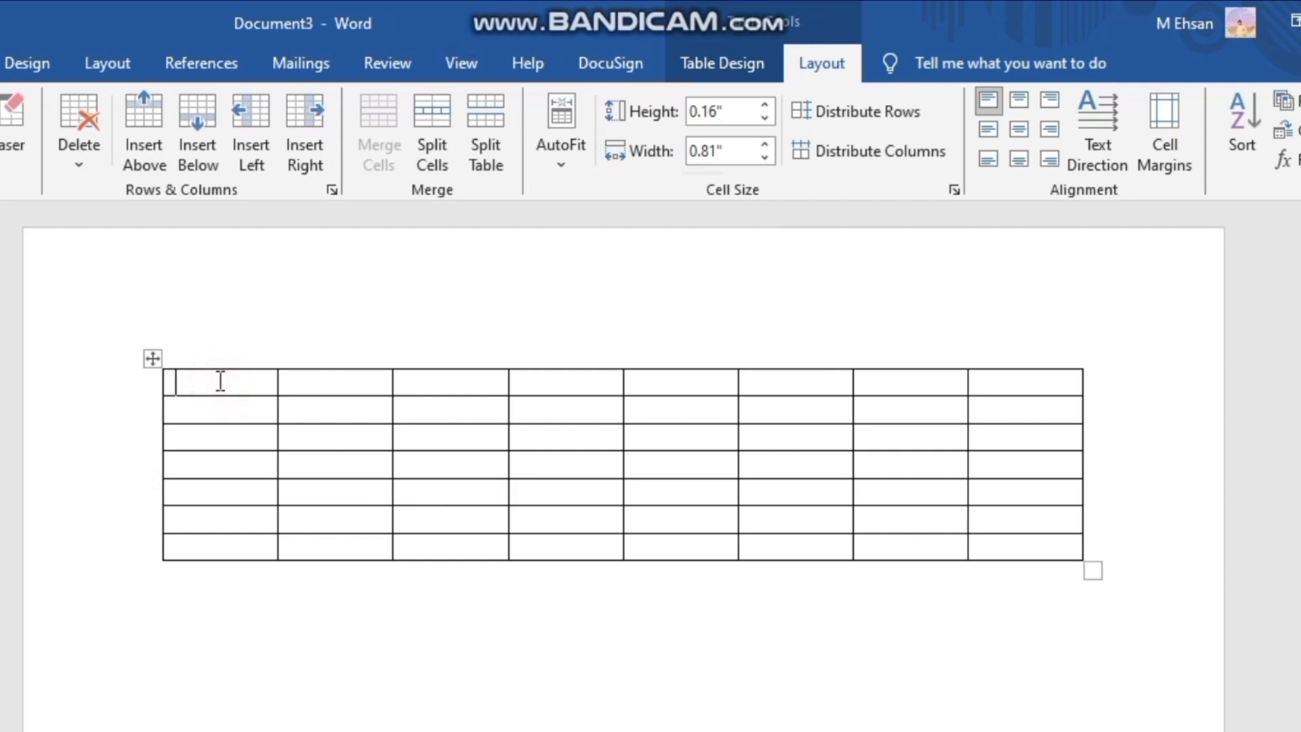
pyautogui.write('gsdhgfdgfdjfdgjfdjfdgj')
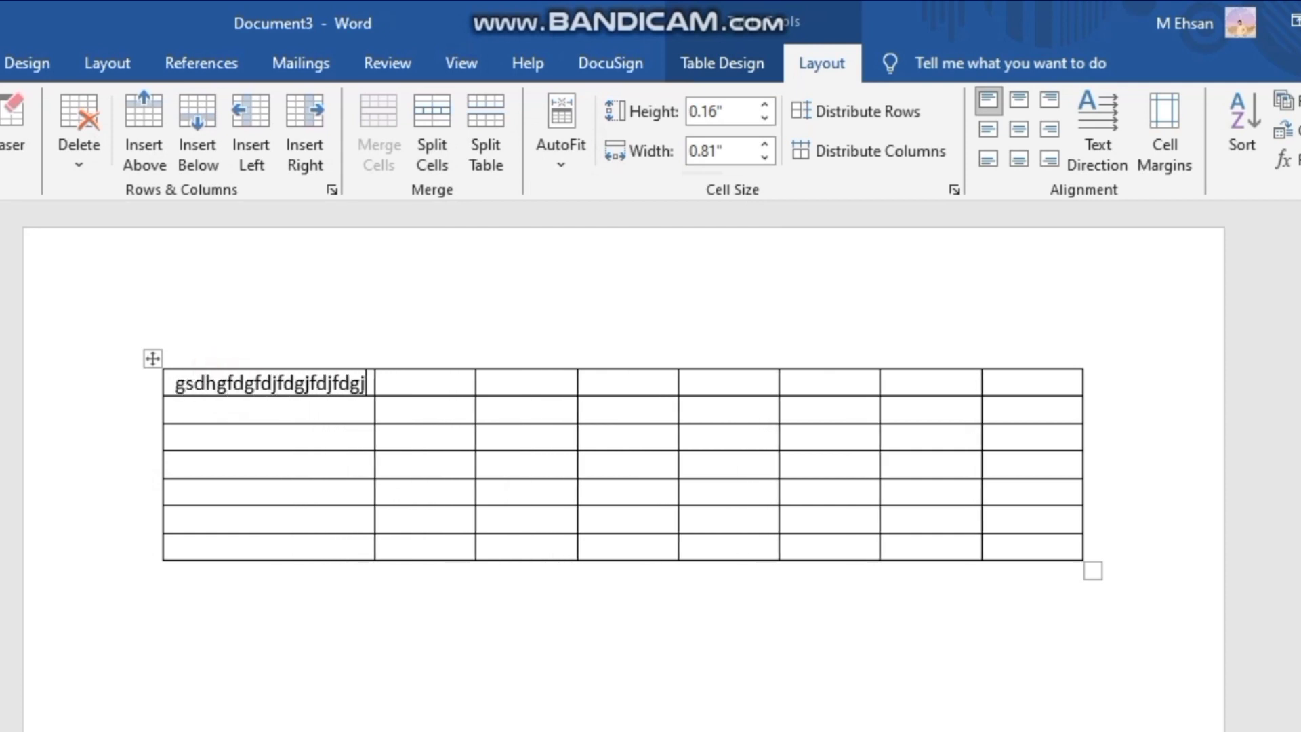
pyautogui.click(463, 388)
pyautogui.write('rejtretkjhrtkurhtkuthre')
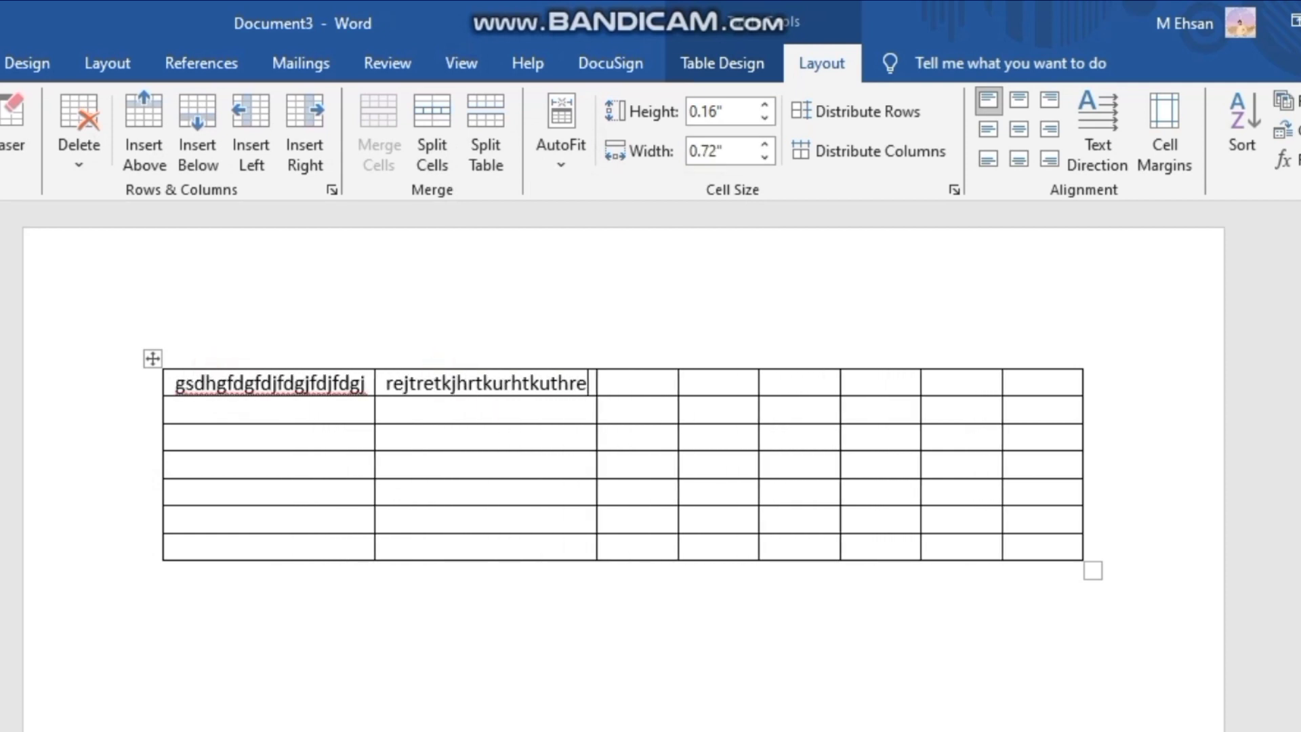
# - Enter "13", "3433" and "Y4t6" in the third, fourth and fifth cells of the first row
pyautogui.click(645, 380)
pyautogui.write('13')
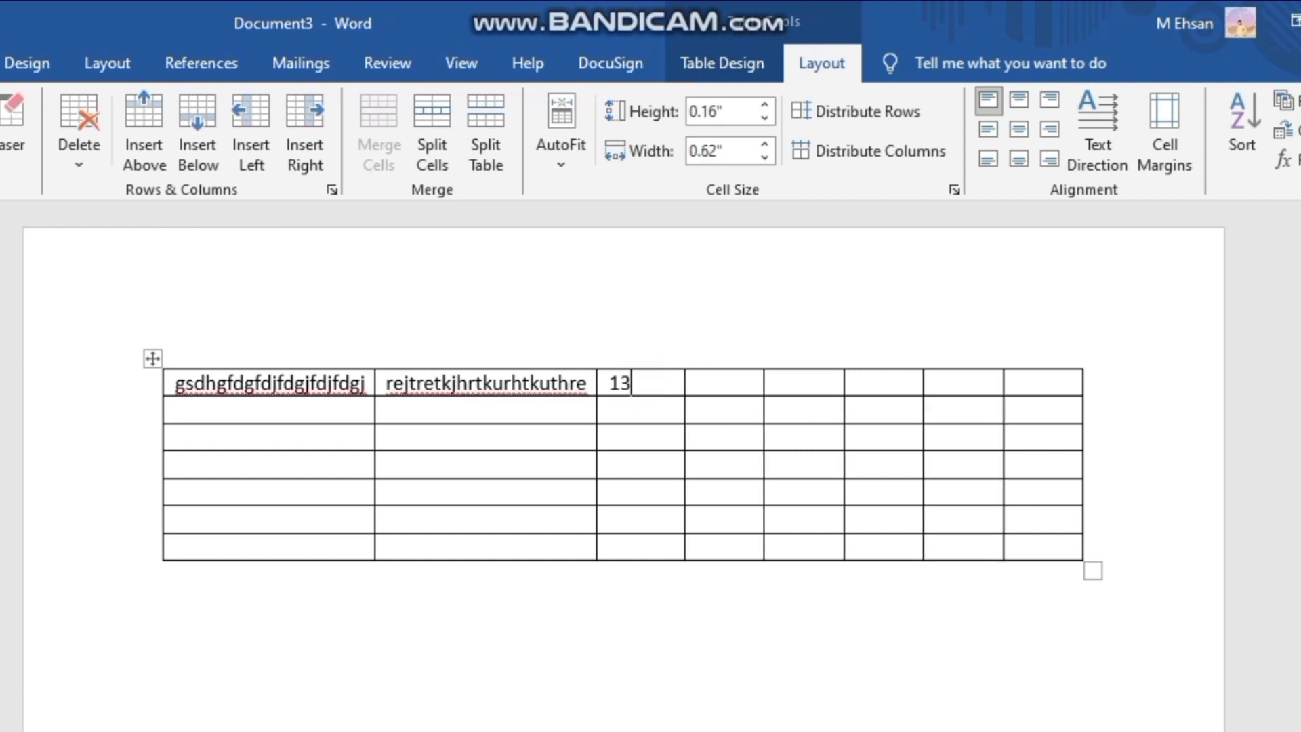
pyautogui.click(737, 383)
pyautogui.write('3433')
pyautogui.click(792, 383)
pyautogui.write('y')
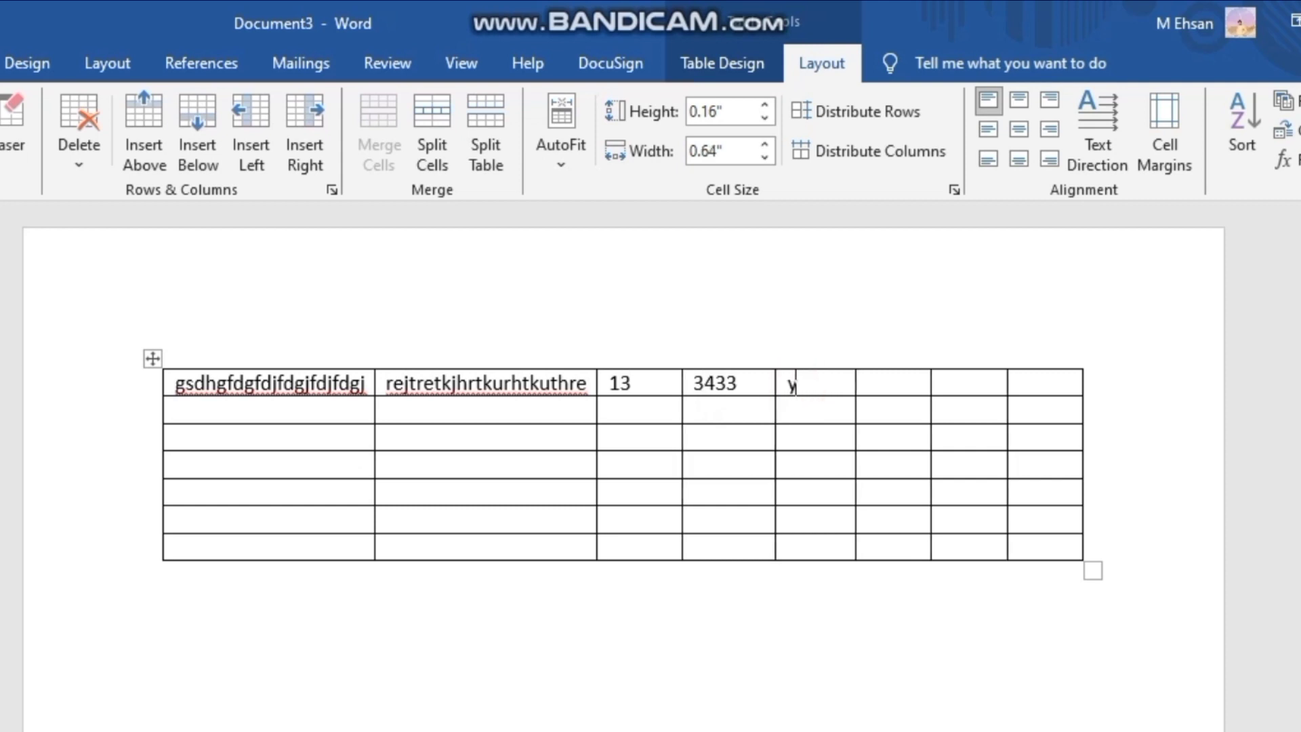
pyautogui.write('4t6')
# - AutoFit the table columns to their contents and enter "hertrut" in the sixth cell of the first row
pyautogui.click(550, 136)
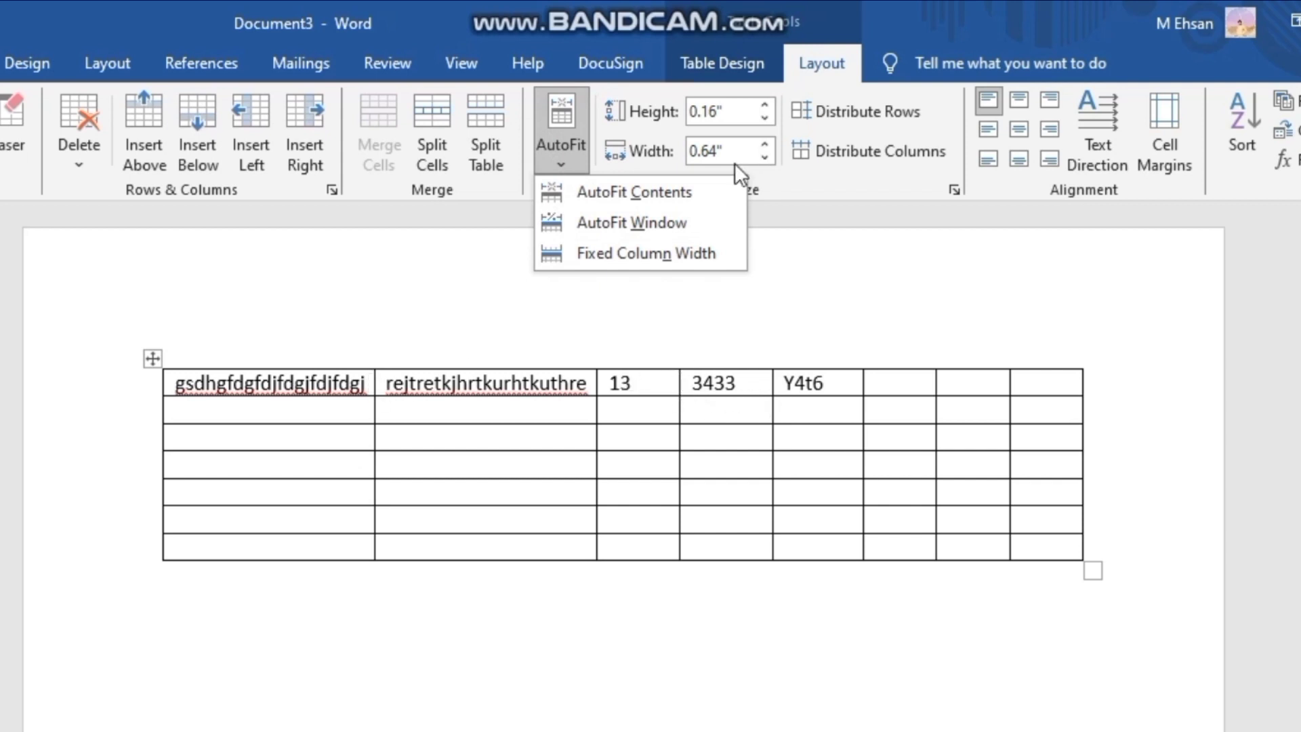
pyautogui.click(690, 198)
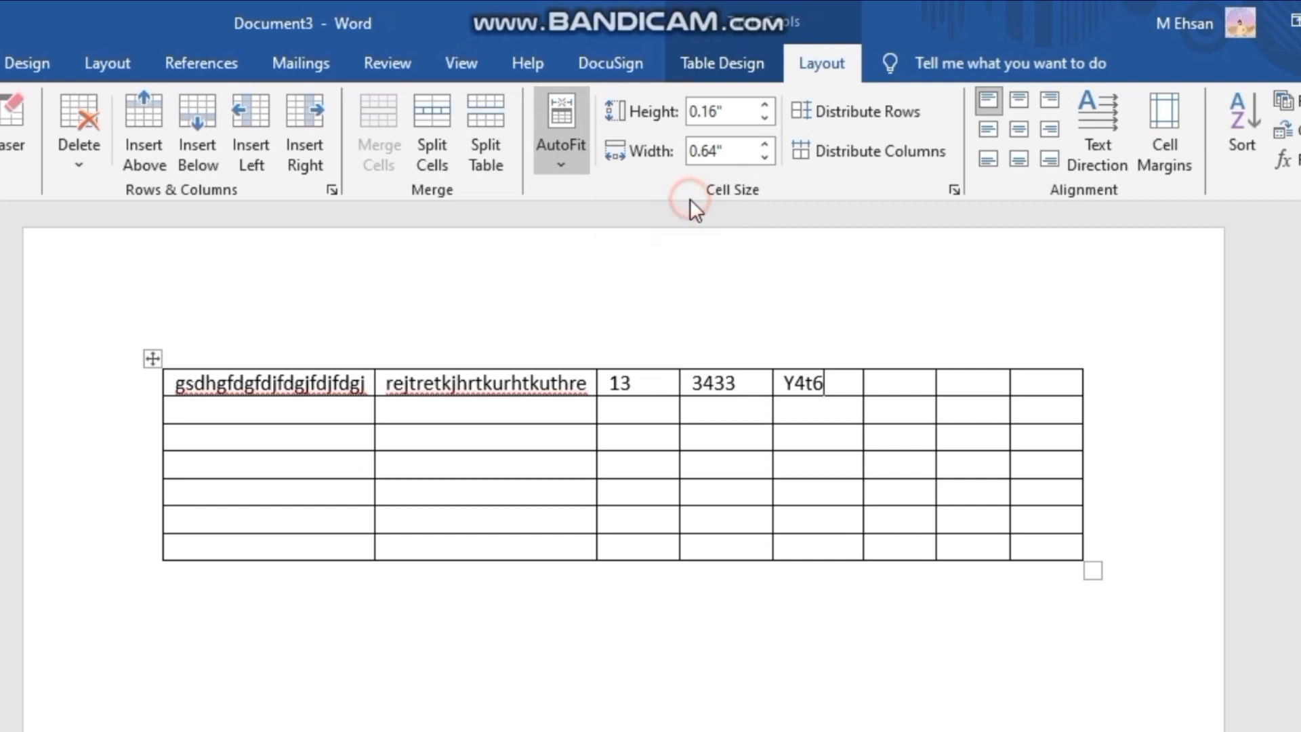
pyautogui.click(723, 705)
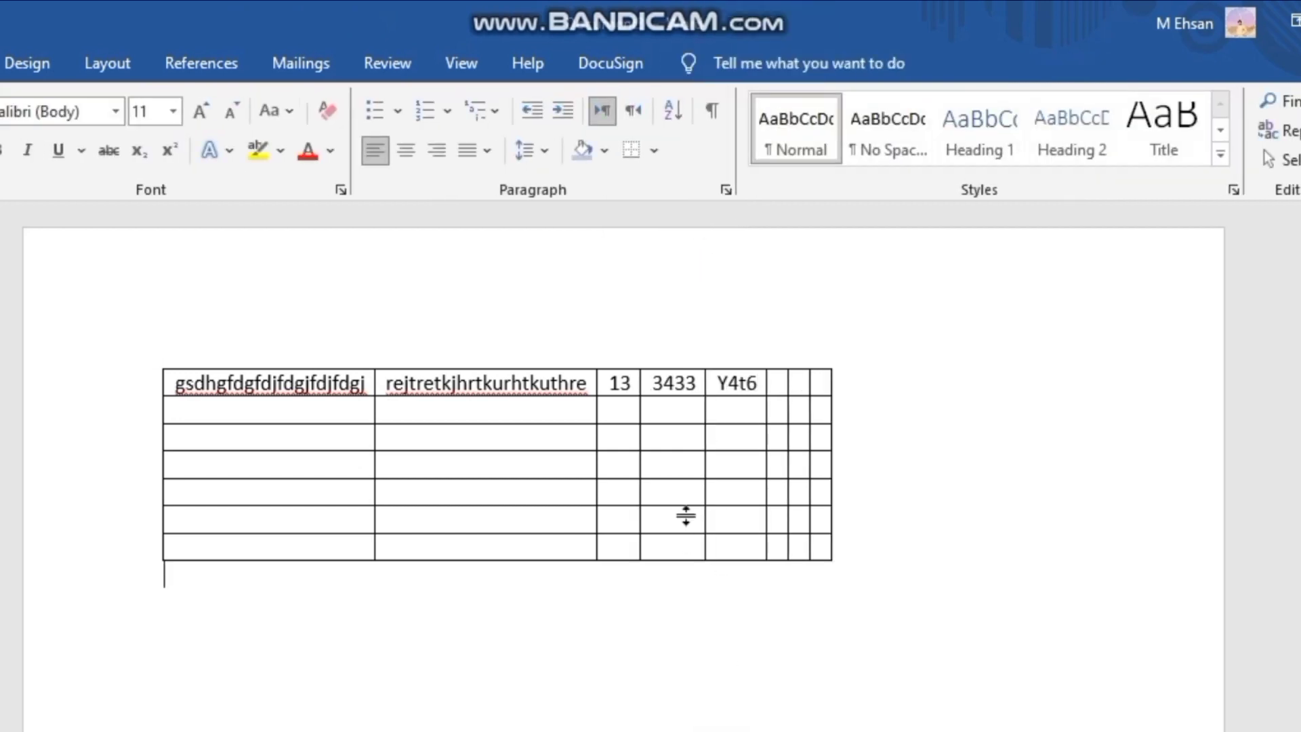
pyautogui.click(779, 379)
pyautogui.write('hertrut')
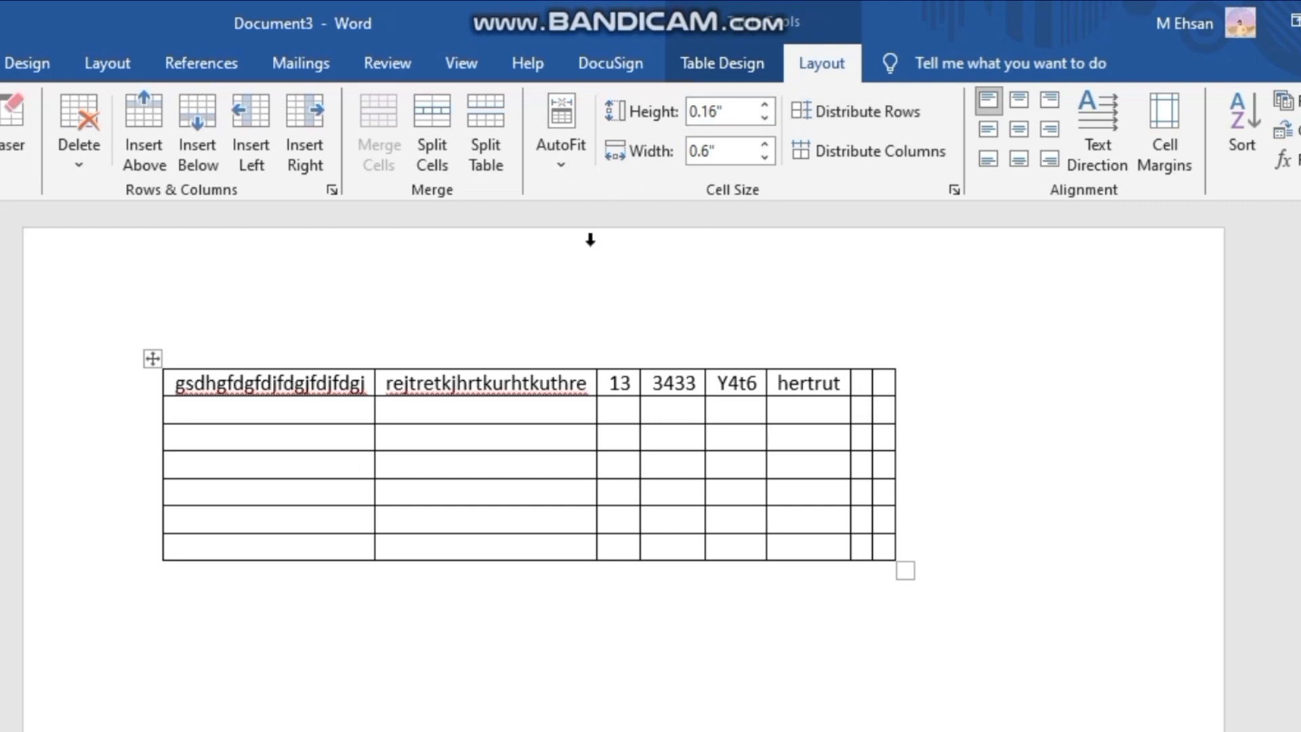
# - Undo the AutoFit to contents and all sample text entered in the first row
pyautogui.hotkey('ctrl', 'z')
pyautogui.hotkey('ctrl', 'z')
pyautogui.hotkey('ctrl', 'z')
pyautogui.hotkey('ctrl', 'z')
pyautogui.hotkey('ctrl', 'z')
pyautogui.hotkey('ctrl', 'z')
pyautogui.hotkey('ctrl', 'z')
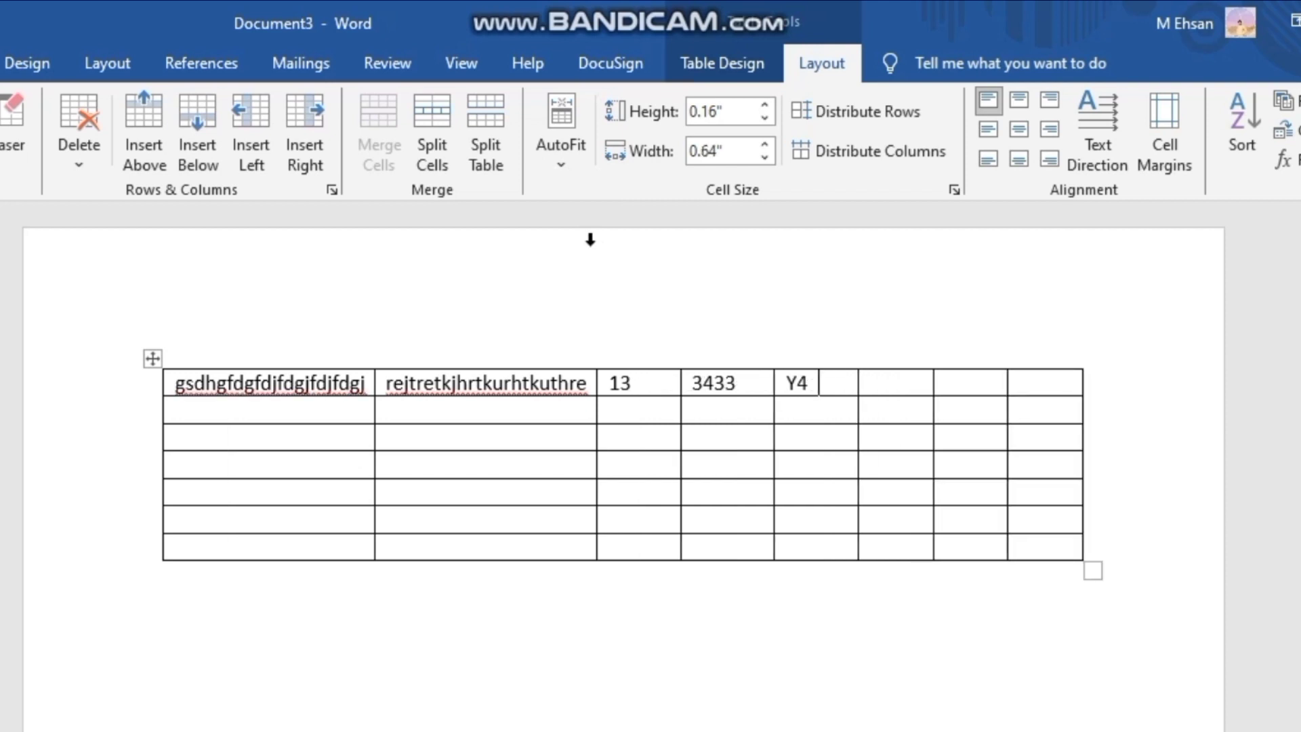
pyautogui.hotkey('ctrl', 'z')
pyautogui.hotkey('ctrl', 'z')
pyautogui.hotkey('ctrl', 'z')
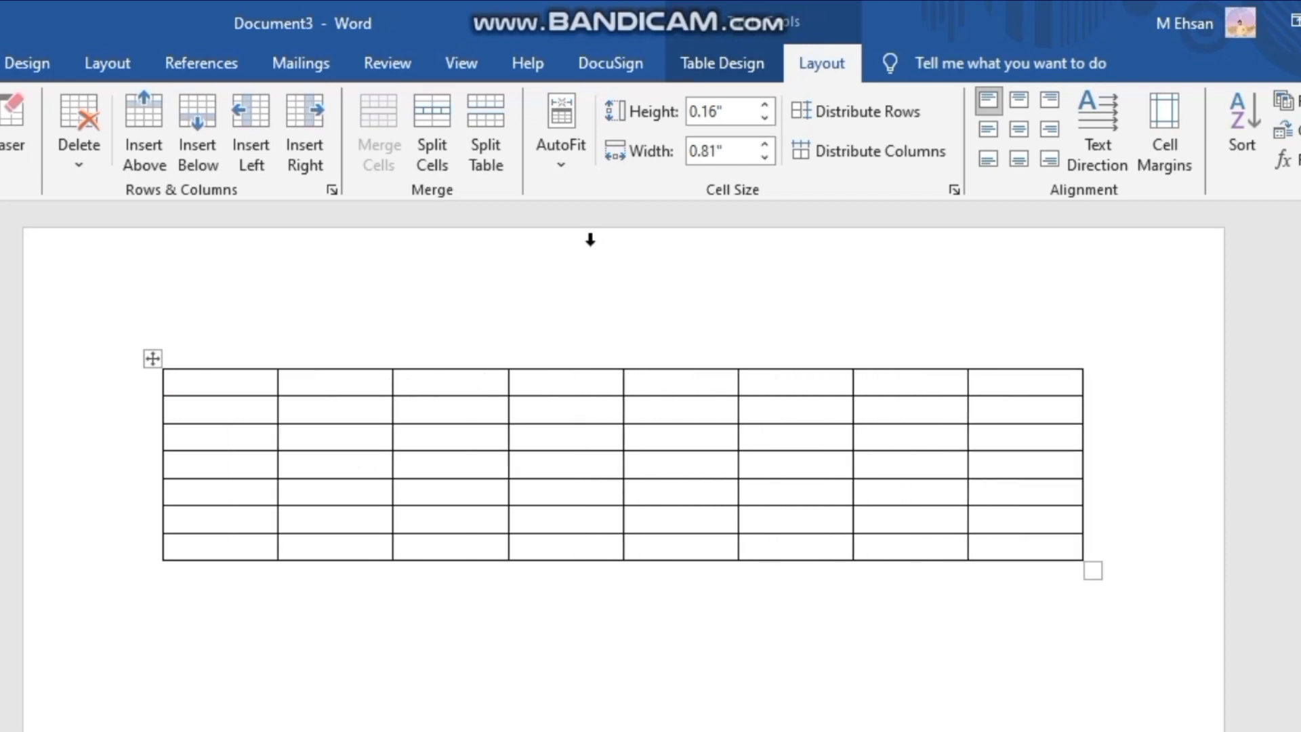
# - Set the first row's height to 0.5" and the first column's width to 1.4"
pyautogui.click(762, 105)
pyautogui.click(763, 105)
pyautogui.click(763, 105)
pyautogui.click(762, 105)
pyautogui.click(763, 105)
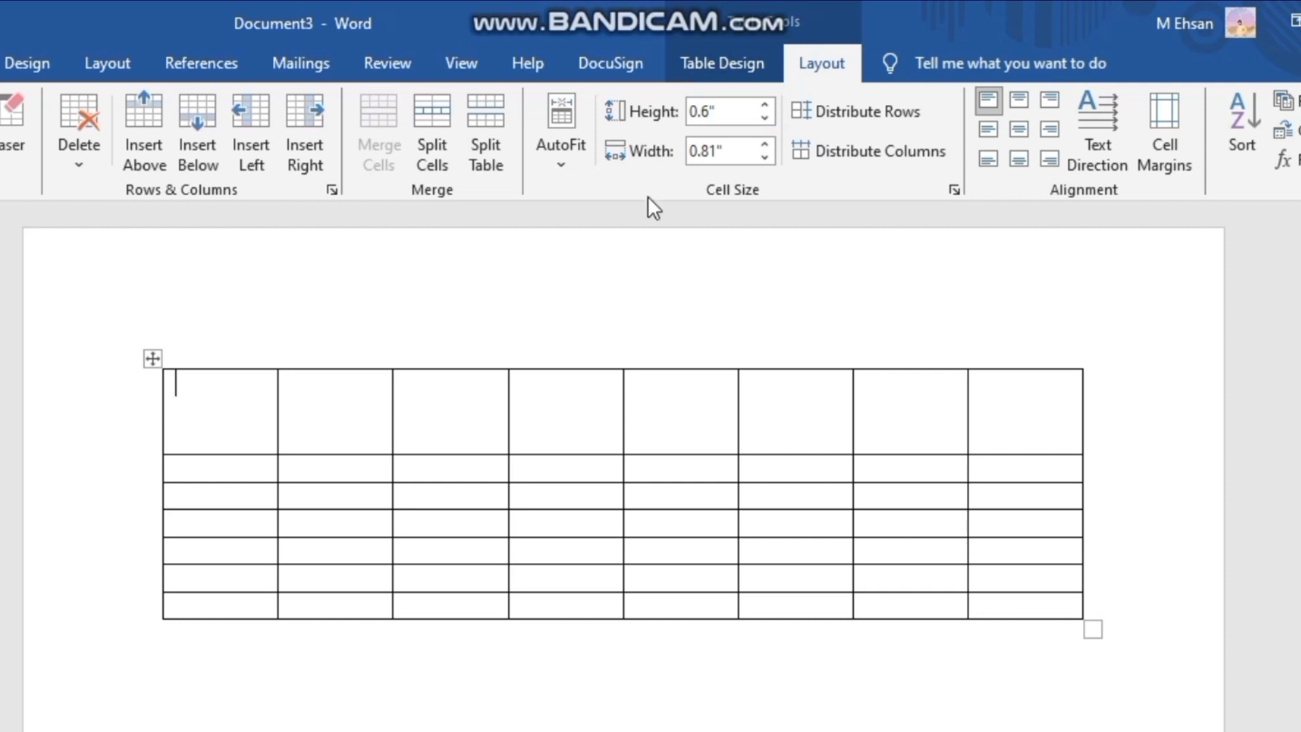
pyautogui.click(766, 105)
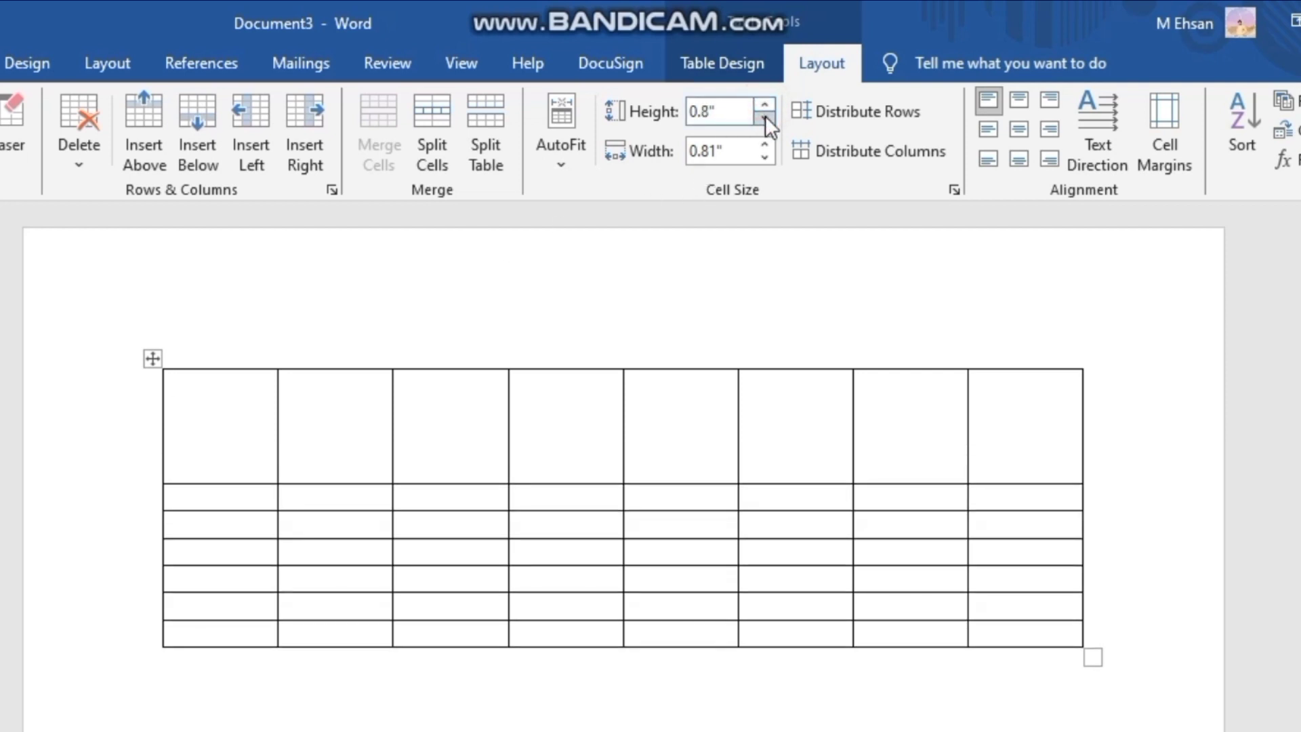
pyautogui.click(766, 116)
pyautogui.click(766, 117)
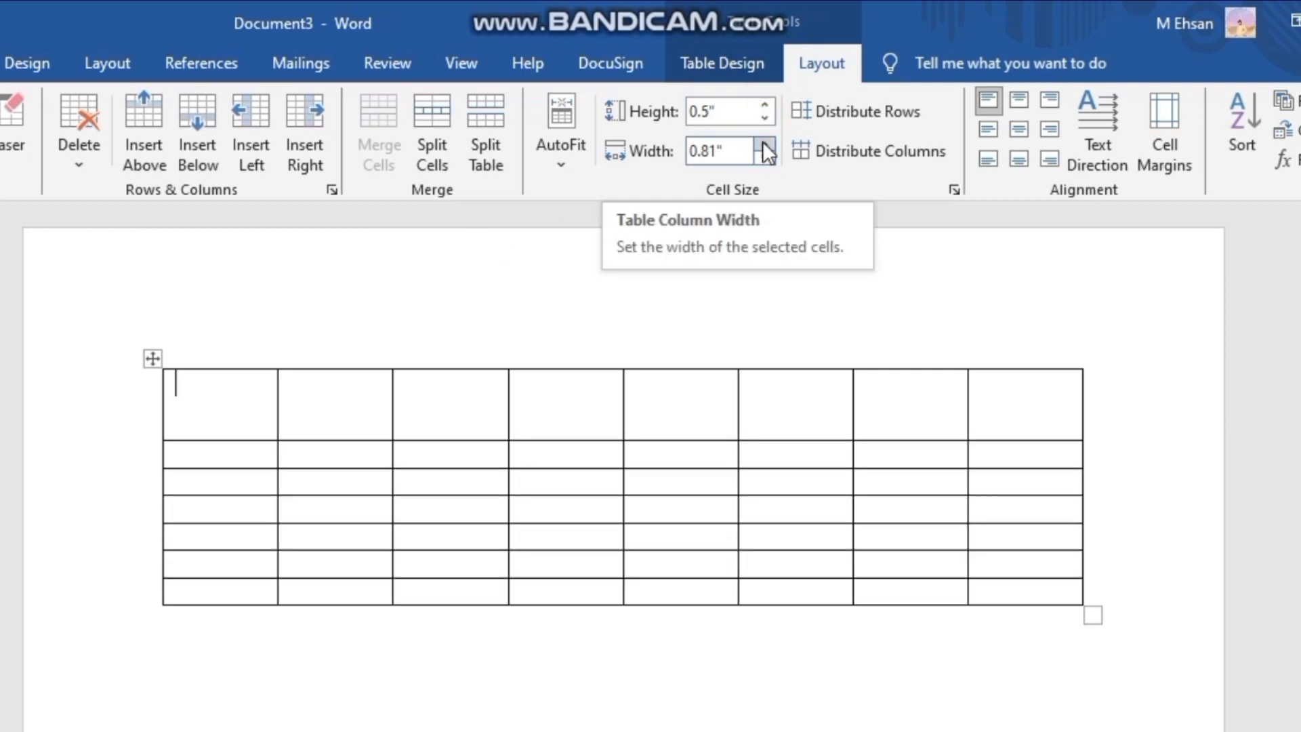
pyautogui.moveTo(764, 144); pyautogui.dragTo(763, 144)
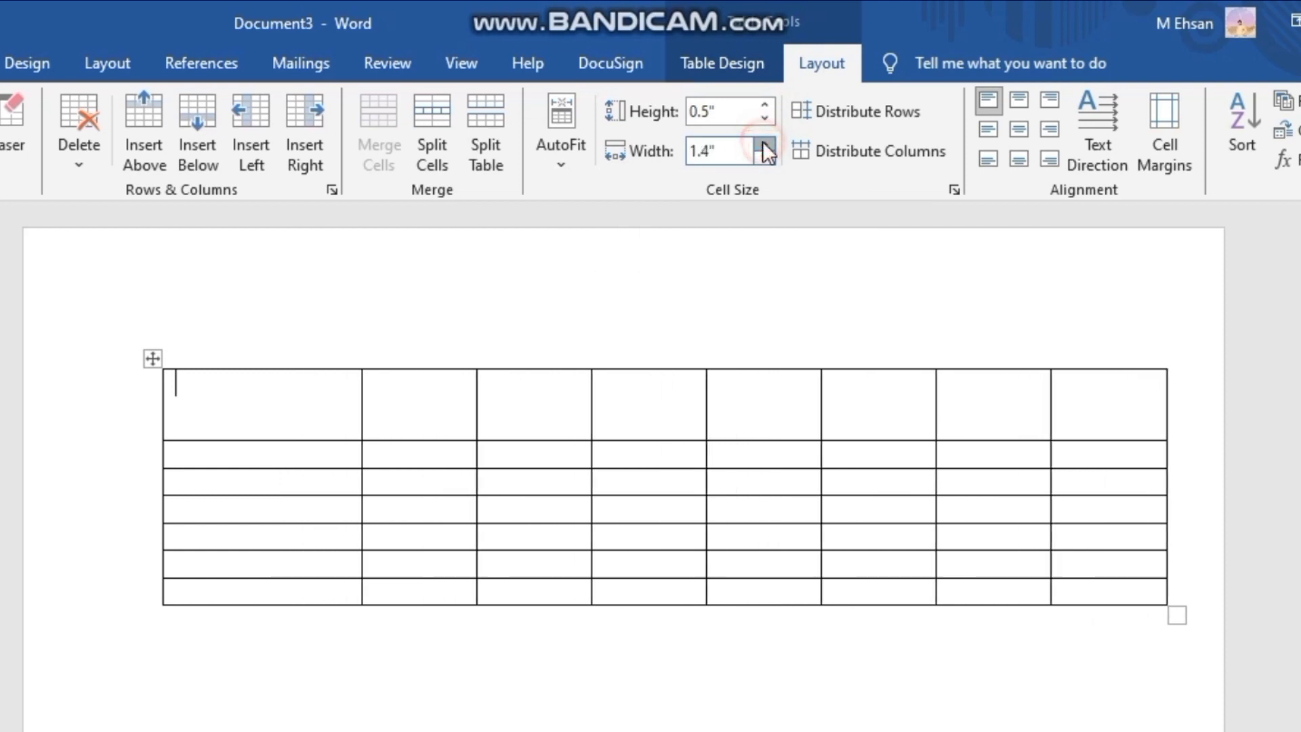
# - Set the first column's width to 0.6" and the first row's height to 0.4"
pyautogui.click(764, 158)
pyautogui.click(764, 158)
pyautogui.click(764, 157)
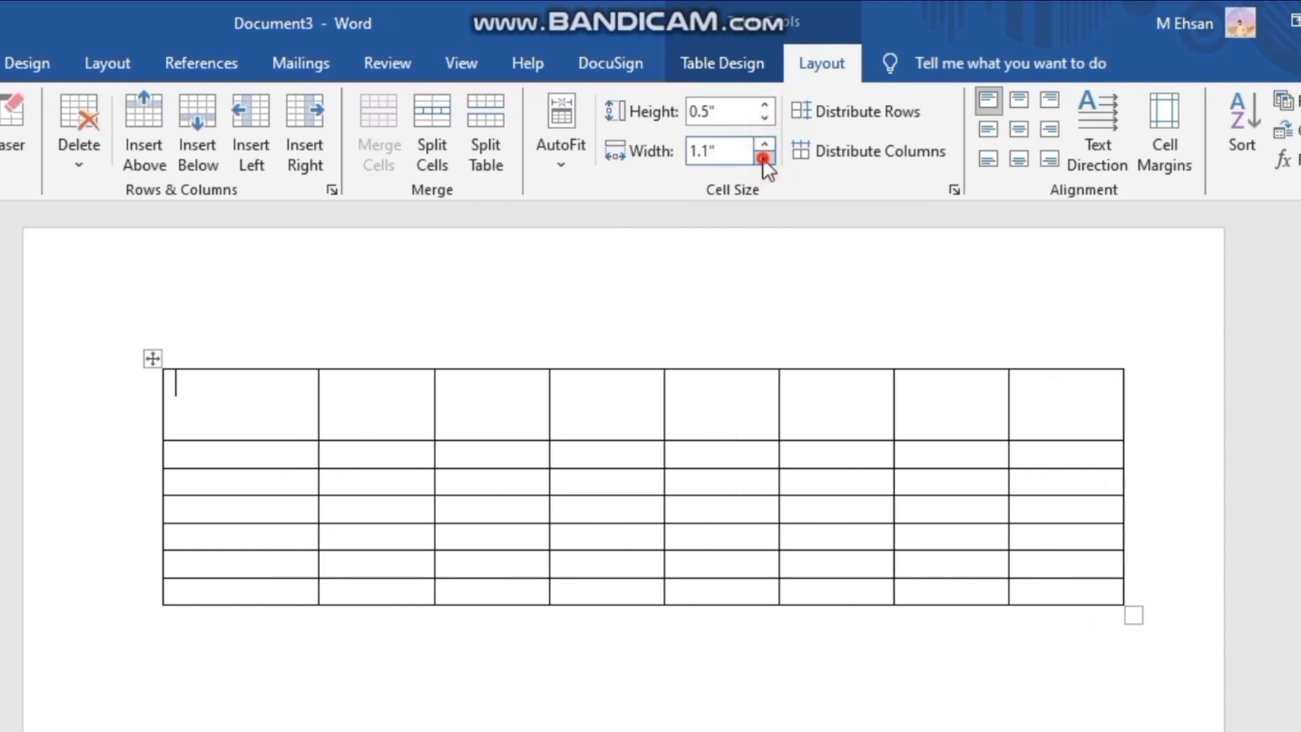
pyautogui.click(764, 157)
pyautogui.click(764, 158)
pyautogui.click(763, 158)
pyautogui.click(764, 157)
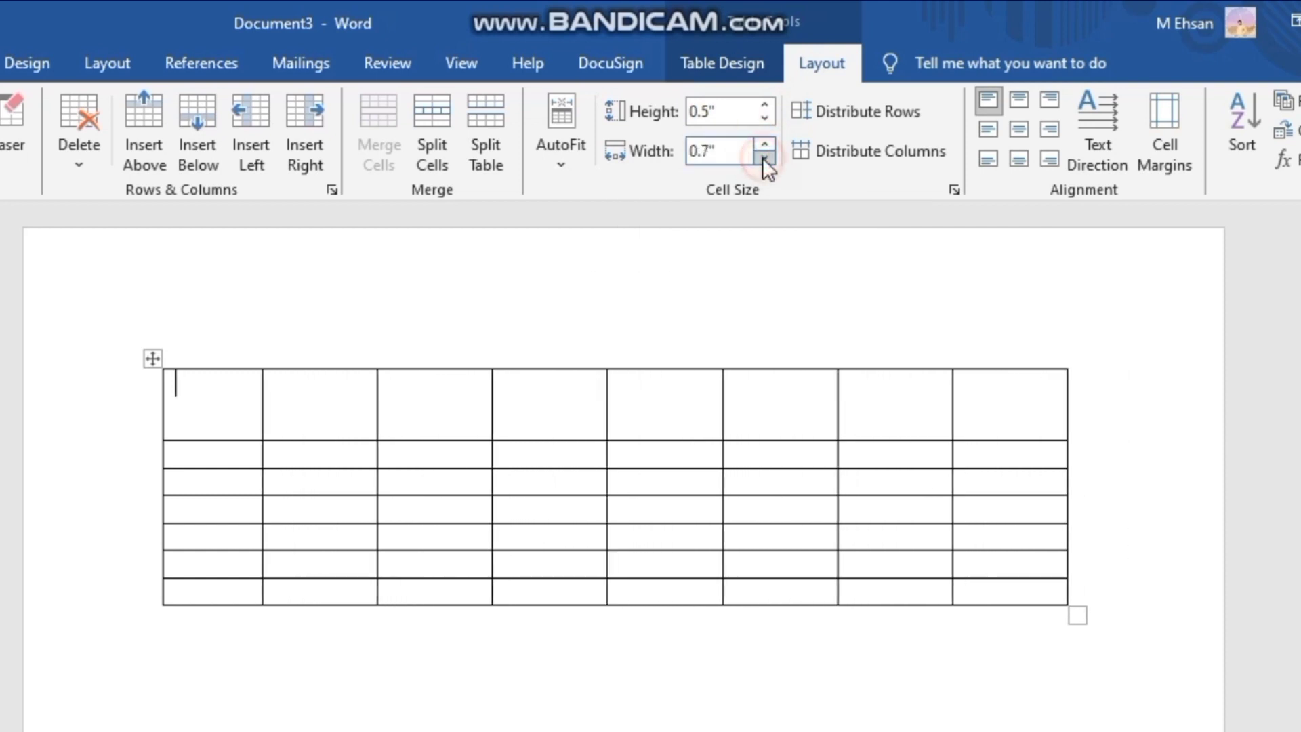
pyautogui.click(764, 158)
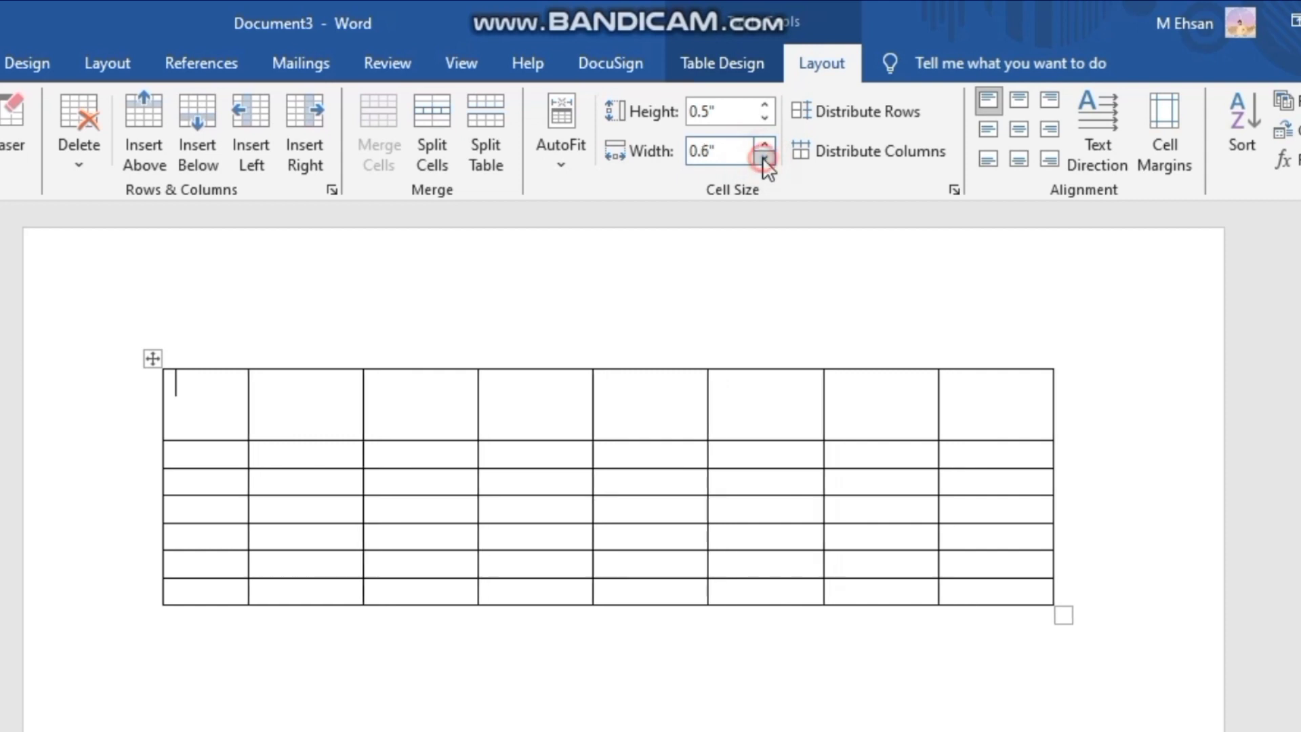
pyautogui.click(763, 119)
pyautogui.click(763, 106)
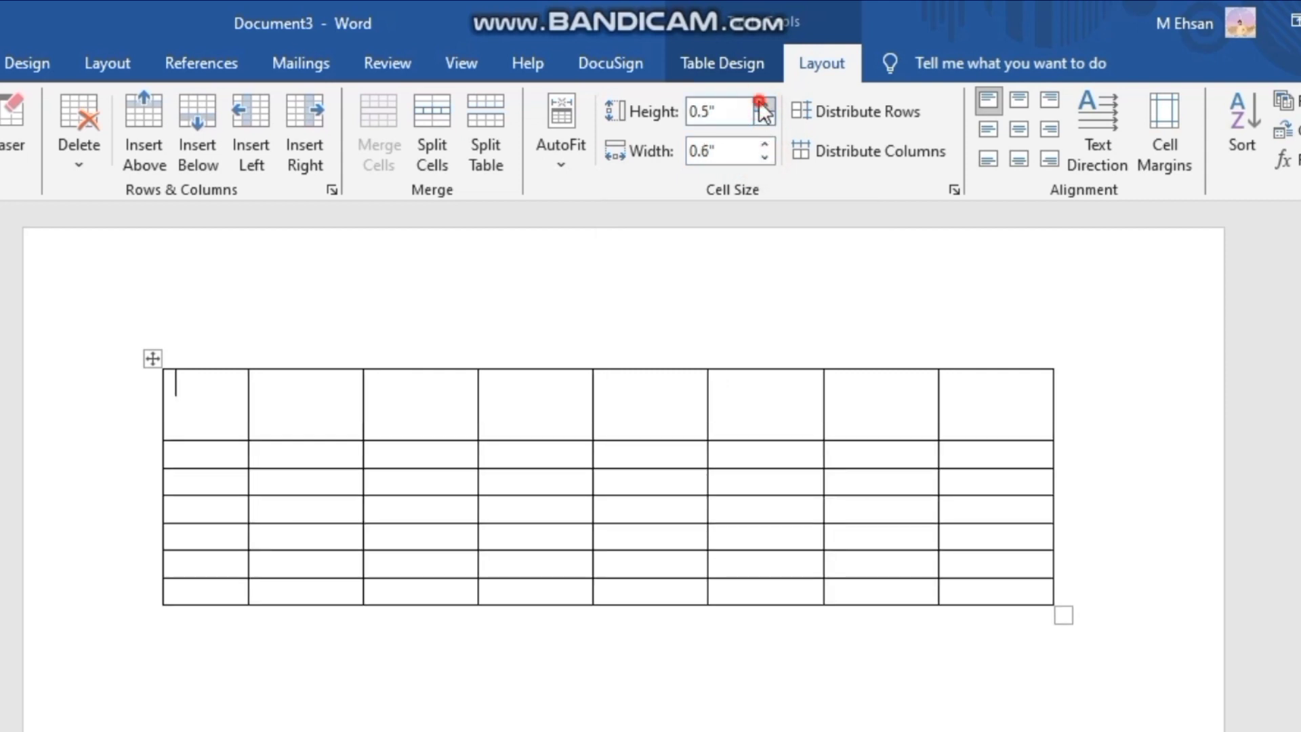
pyautogui.click(764, 106)
# - Undo all row height and column width changes, including the merge of the first row's cells
pyautogui.hotkey('ctrl', 'z')
pyautogui.hotkey('ctrl', 'z')
pyautogui.hotkey('ctrl', 'z')
pyautogui.hotkey('ctrl', 'z')
pyautogui.hotkey('ctrl', 'z')
pyautogui.hotkey('ctrl', 'z')
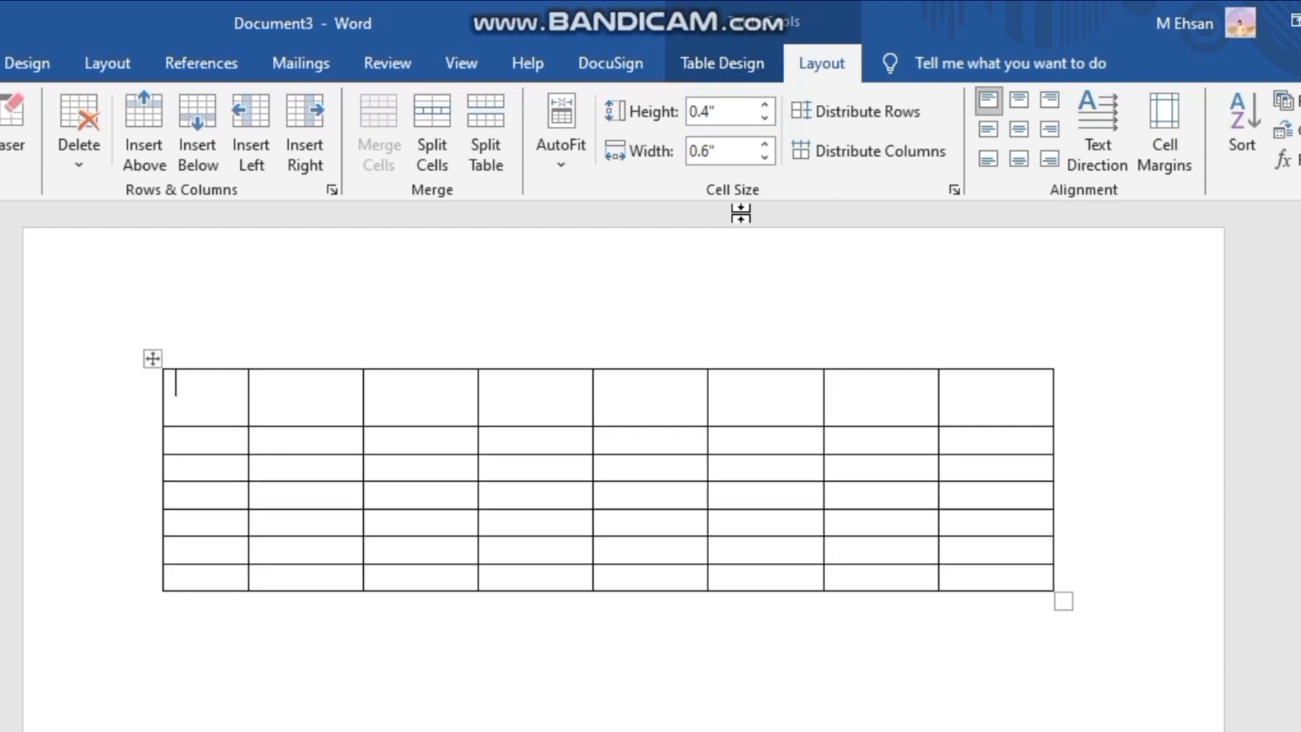
pyautogui.hotkey('ctrl', 'z')
pyautogui.hotkey('ctrl', 'z')
pyautogui.hotkey('ctrl', 'z')
pyautogui.hotkey('ctrl', 'z')
pyautogui.hotkey('ctrl', 'z')
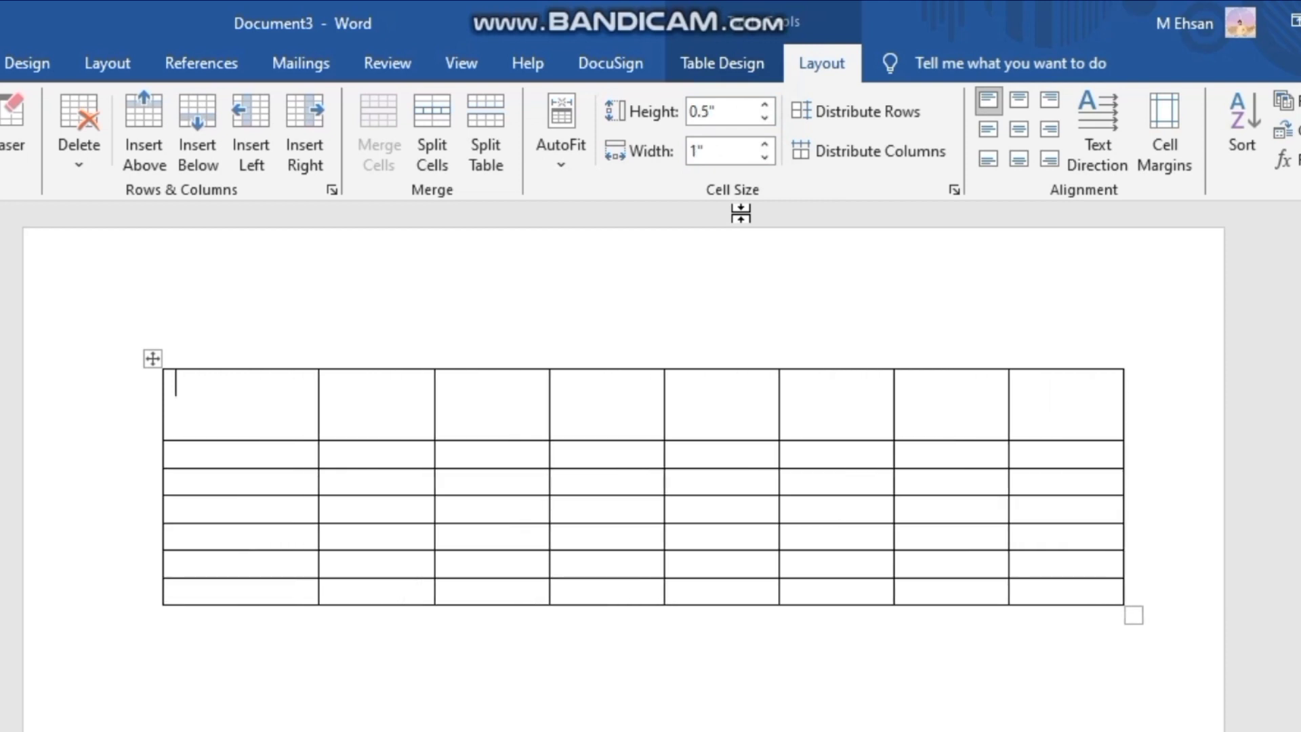
pyautogui.hotkey('ctrl', 'y')
pyautogui.hotkey('ctrl', 'y')
pyautogui.hotkey('ctrl', 'z')
pyautogui.hotkey('ctrl', 'z')
pyautogui.hotkey('ctrl', 'z')
pyautogui.hotkey('ctrl', 'z')
pyautogui.hotkey('ctrl', 'z')
pyautogui.hotkey('ctrl', 'z')
pyautogui.hotkey('ctrl', 'z')
pyautogui.hotkey('ctrl', 'z')
pyautogui.hotkey('ctrl', 'z')
pyautogui.hotkey('ctrl', 'z')
pyautogui.hotkey('ctrl', 'z')
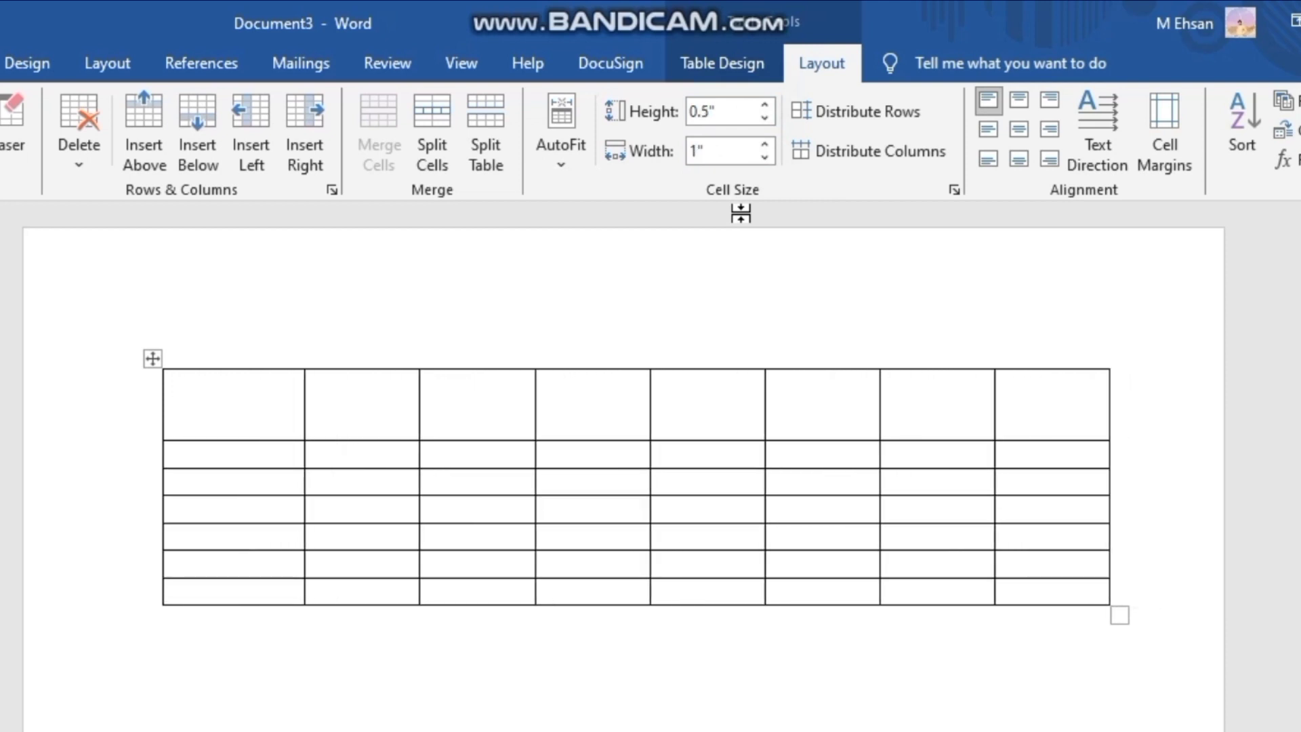
pyautogui.hotkey('ctrl', 'z')
pyautogui.hotkey('ctrl', 'z')
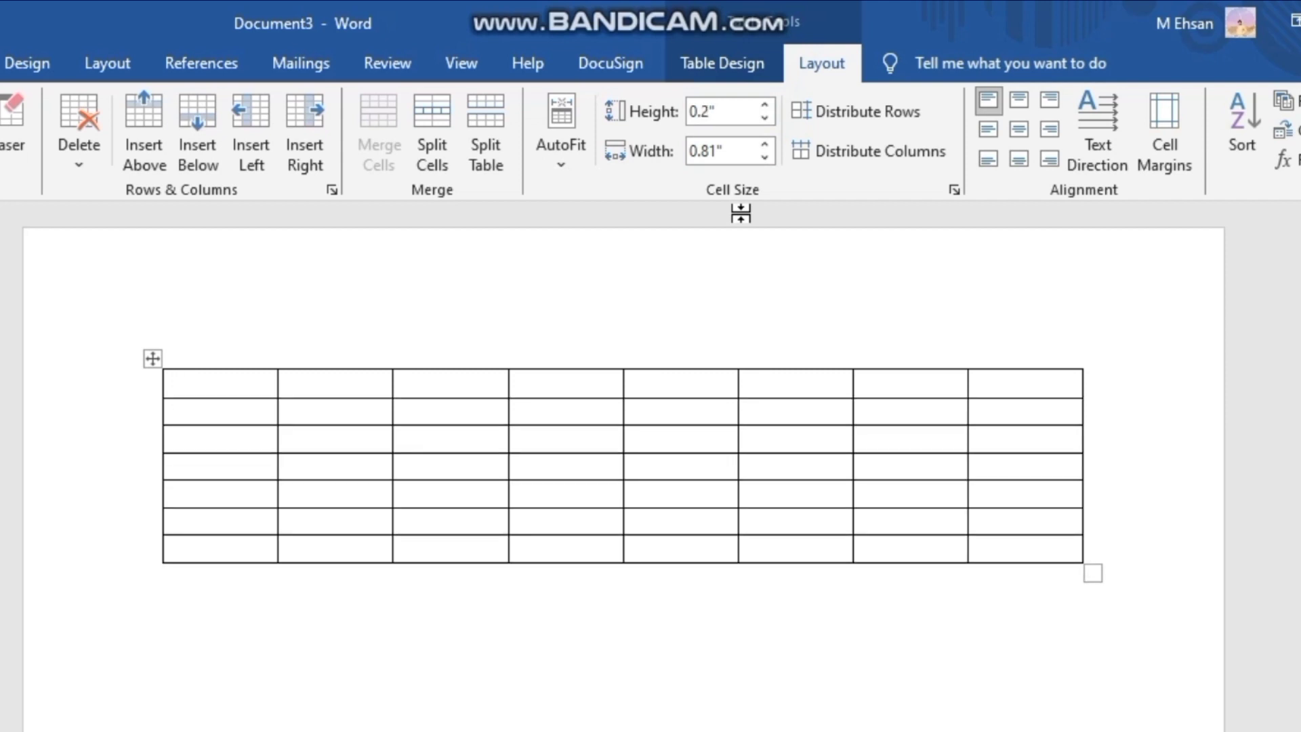
pyautogui.hotkey('ctrl', 'z')
pyautogui.hotkey('ctrl', 'z')
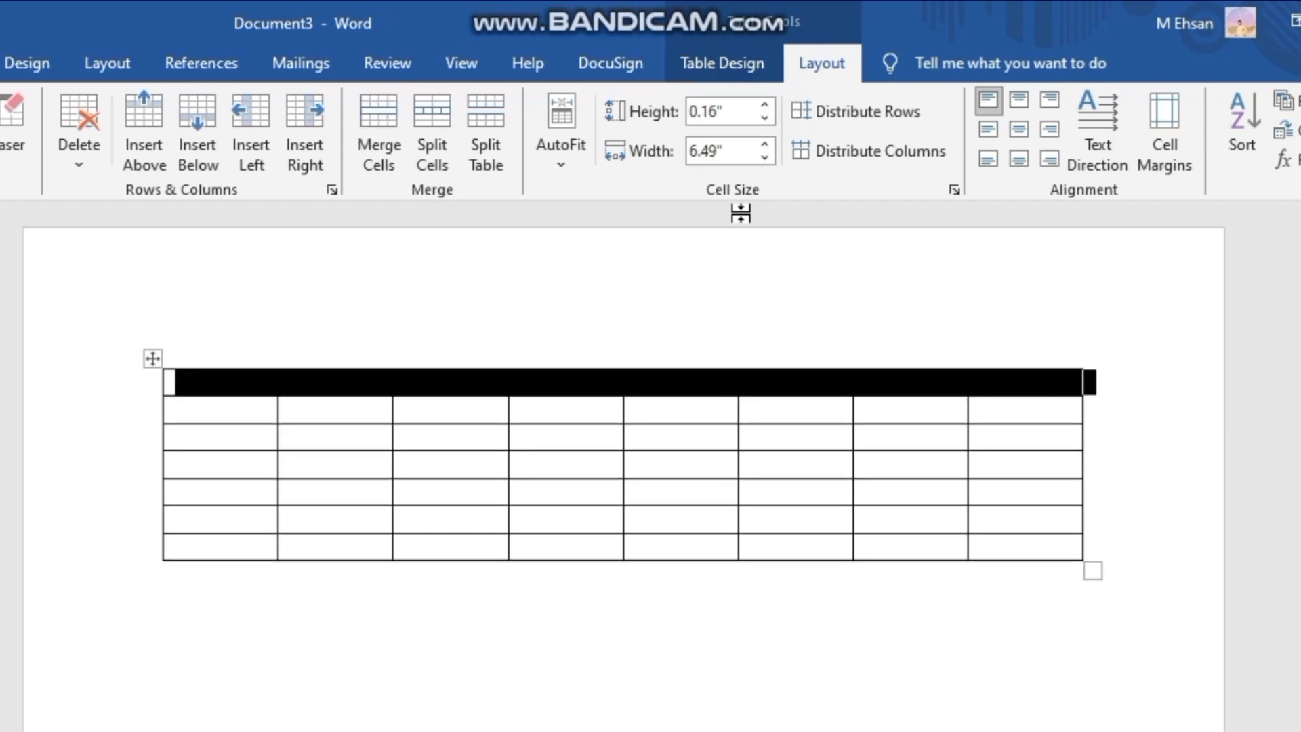
pyautogui.hotkey('ctrl', 'z')
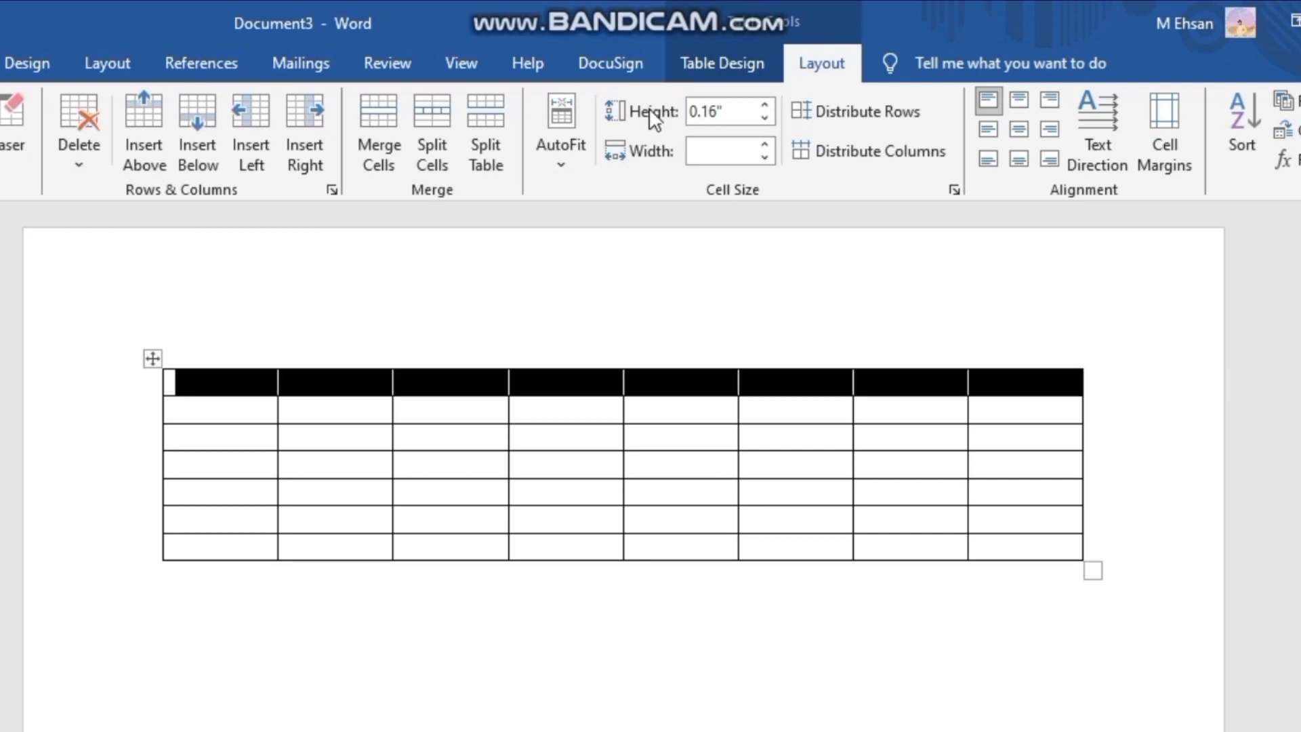
# - Distribute the row heights evenly with the fifth column selected, and try Distribute Columns on that single column
pyautogui.click(693, 256)
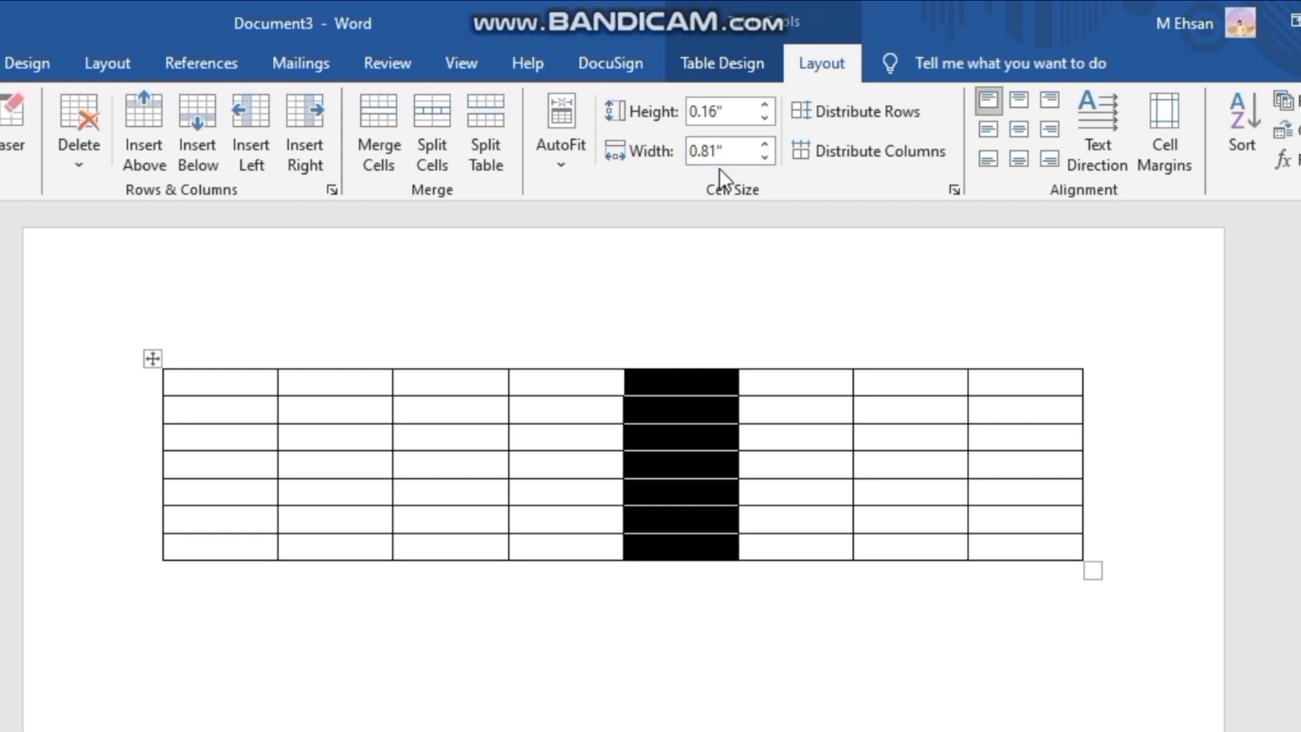
pyautogui.click(898, 122)
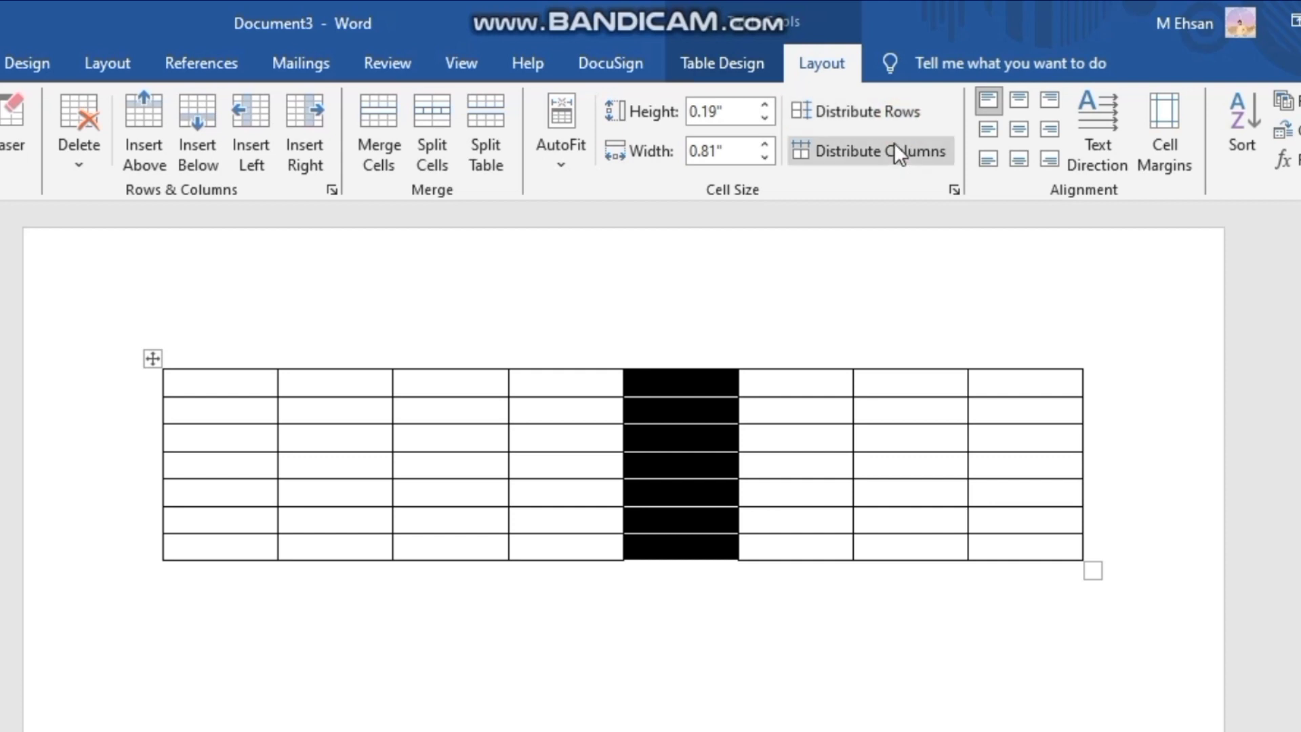
pyautogui.click(893, 143)
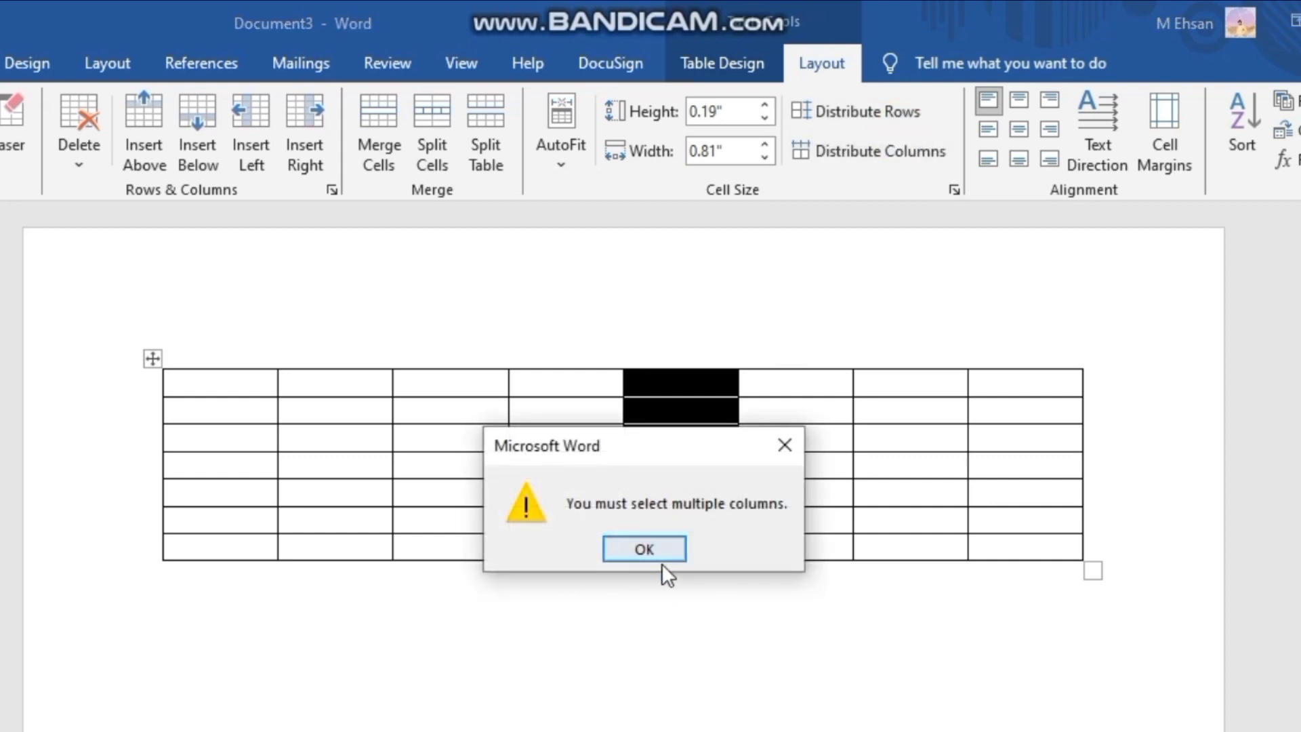
pyautogui.click(649, 542)
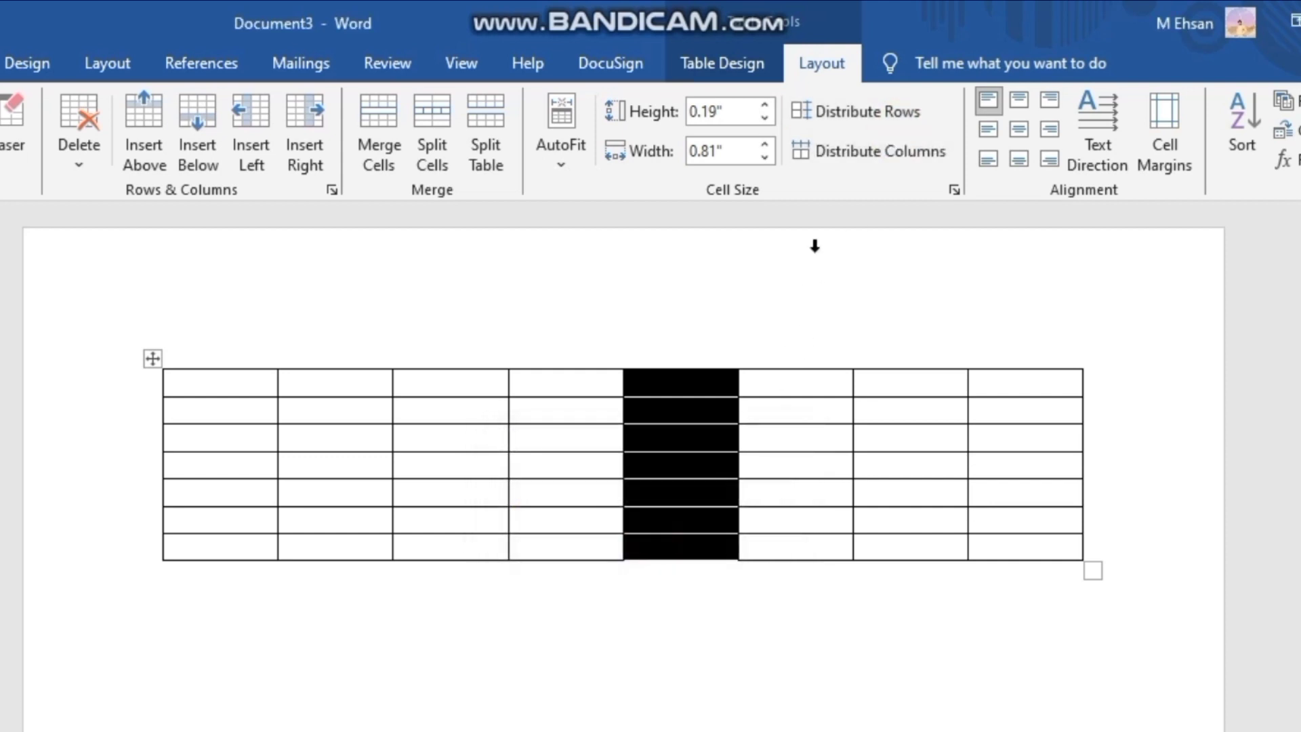
# - Make the column widths uneven by widening the first column to about 1.18" and narrowing the second and third columns
pyautogui.click(750, 278)
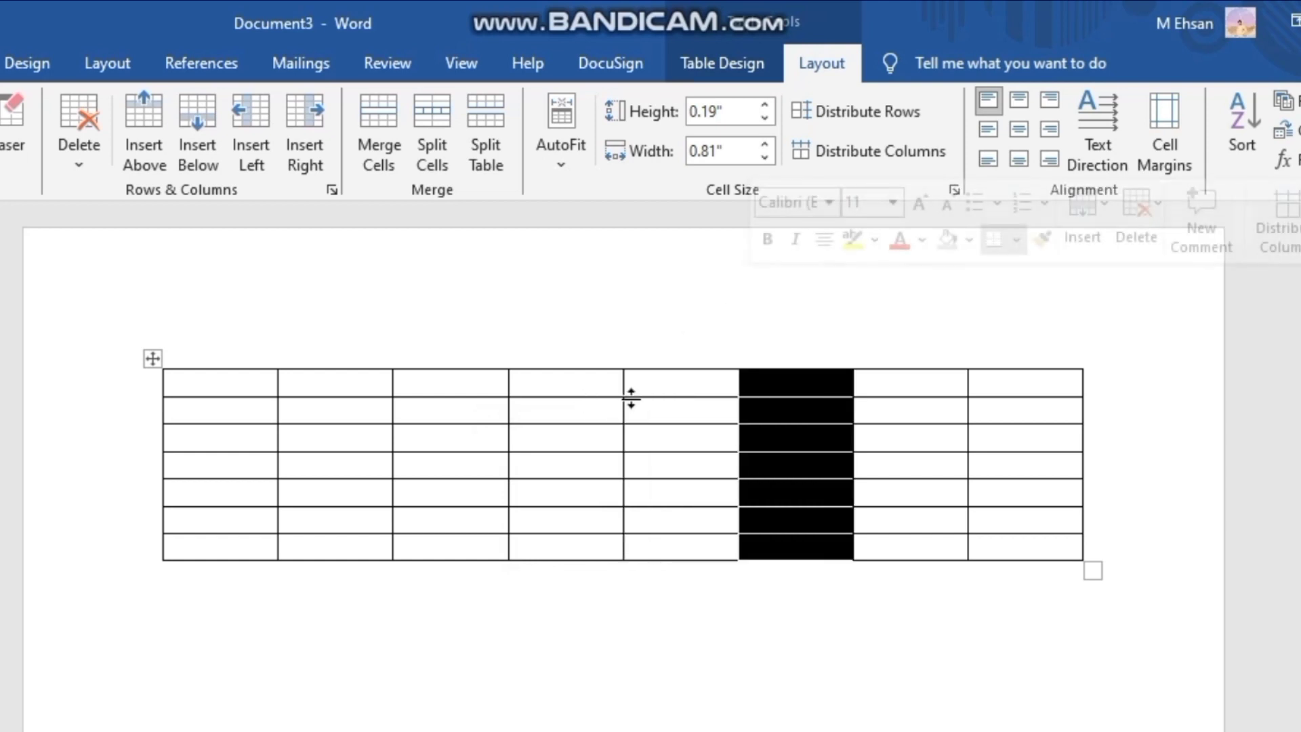
pyautogui.click(272, 383)
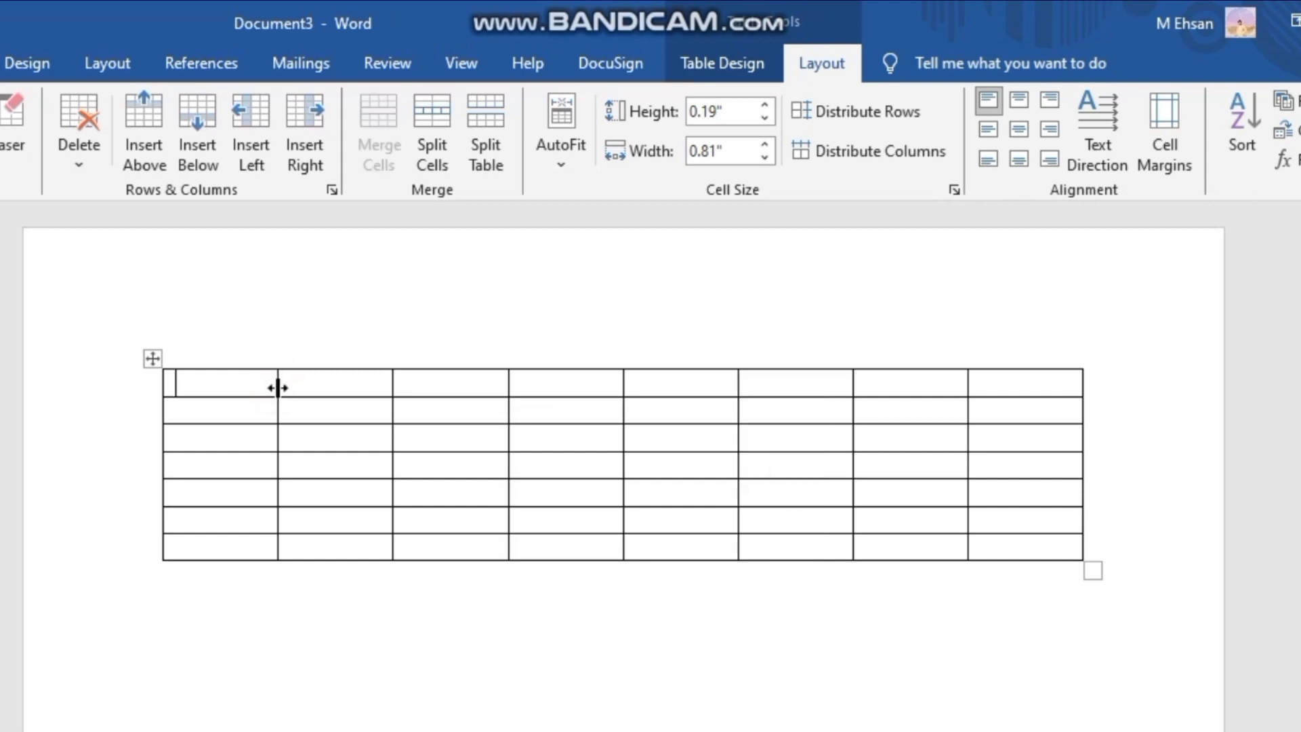
pyautogui.moveTo(276, 384); pyautogui.dragTo(401, 389)
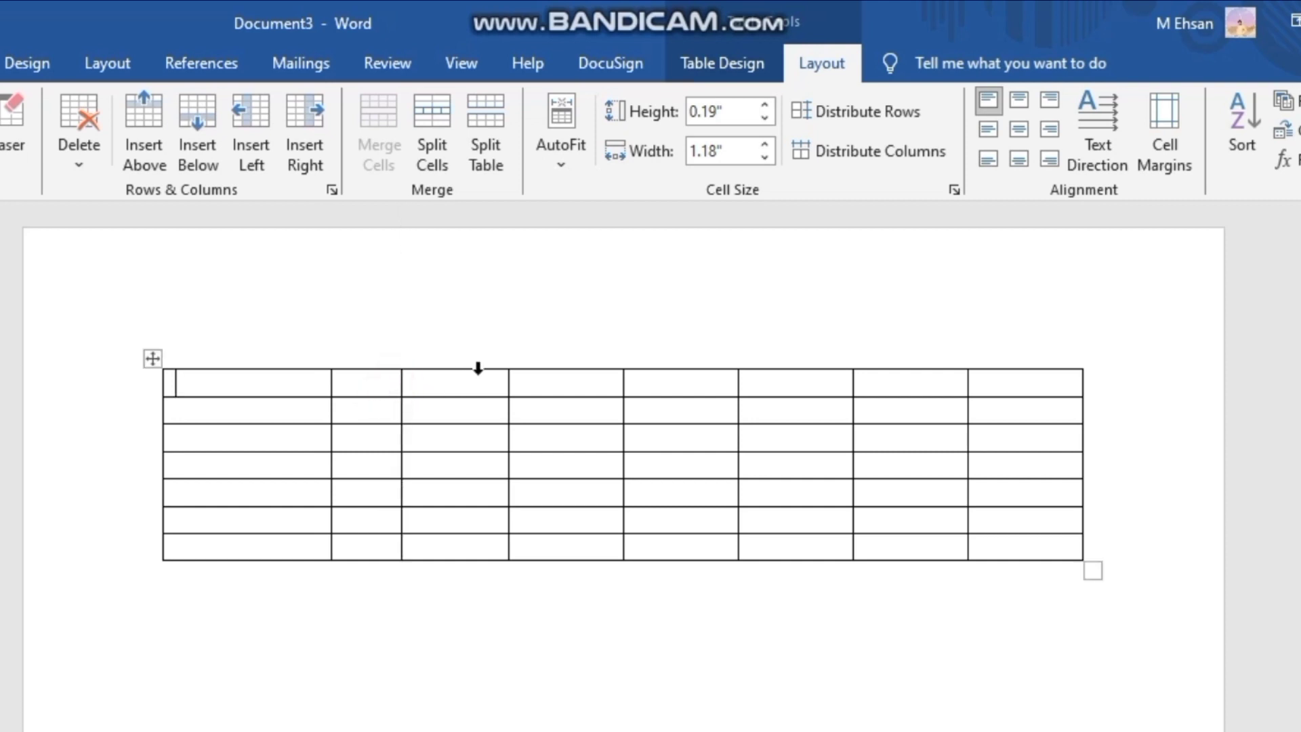
pyautogui.moveTo(508, 389); pyautogui.dragTo(464, 396)
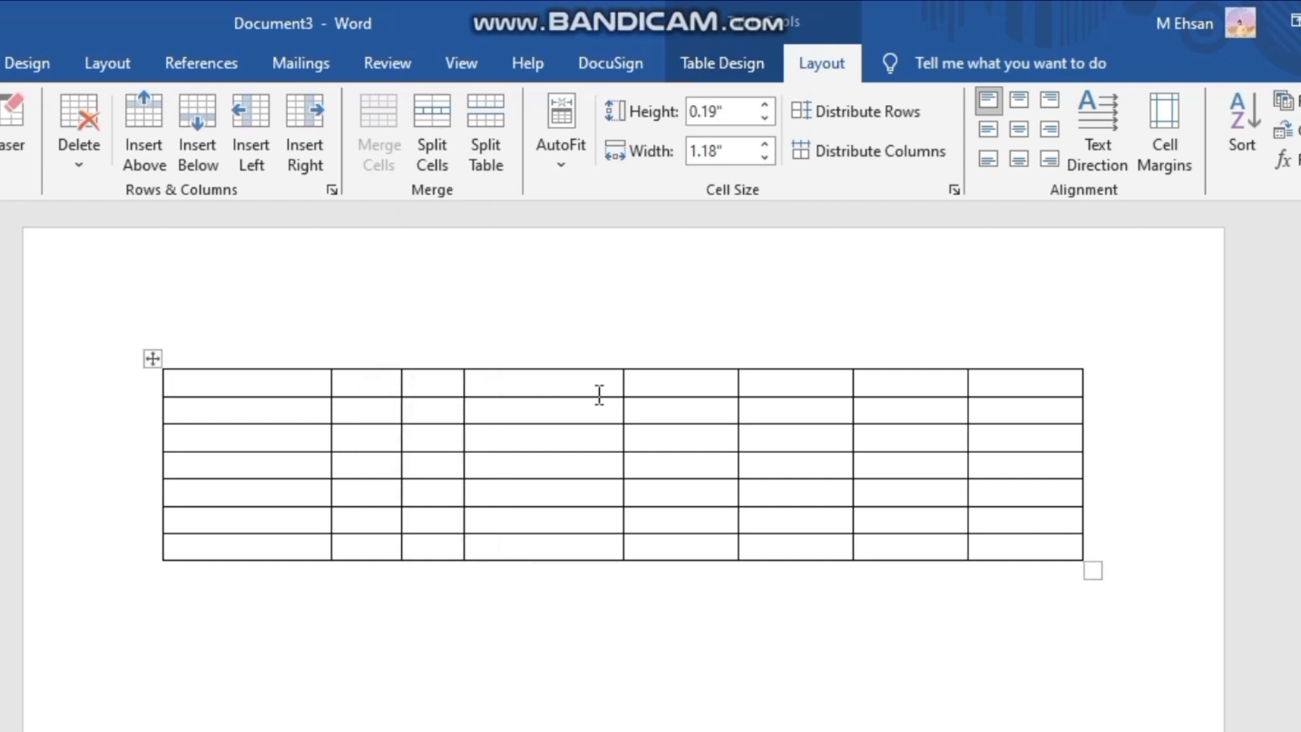
# - Increase the height of the first row to about 0.37" and make the third row similarly taller
pyautogui.click(620, 406)
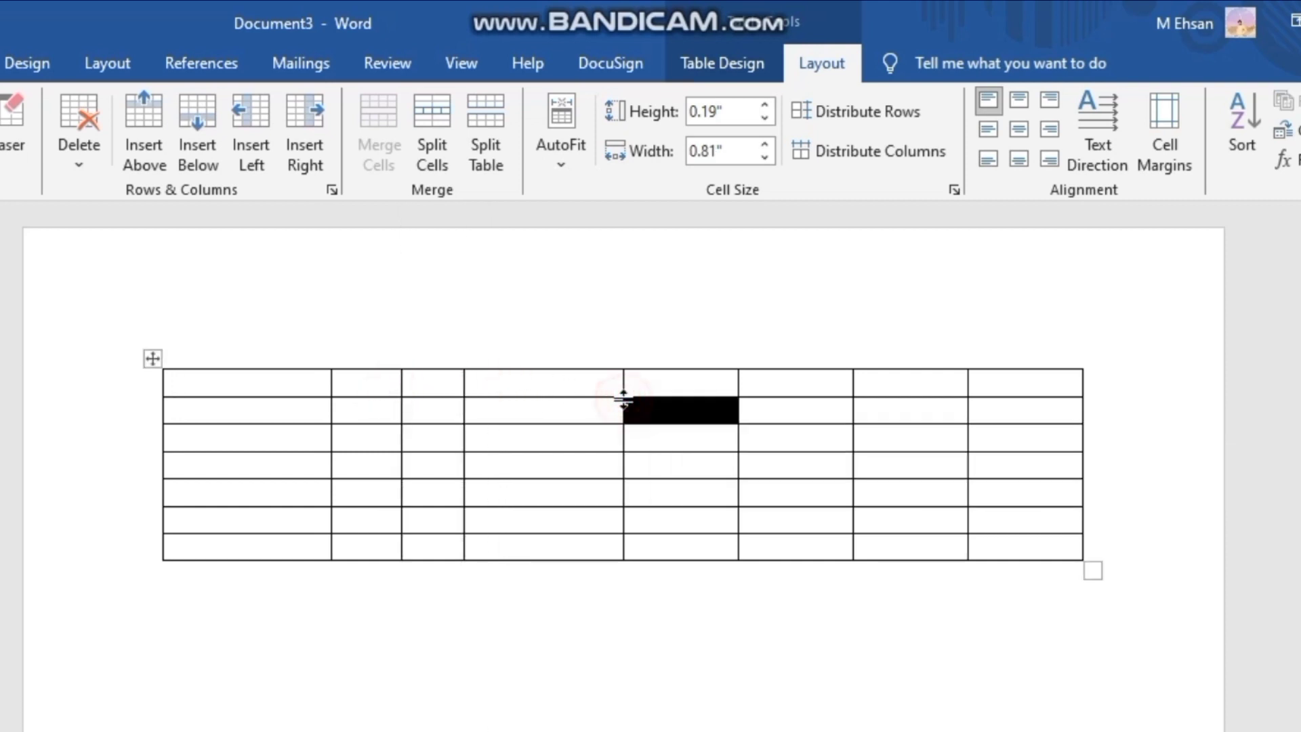
pyautogui.moveTo(634, 397); pyautogui.dragTo(634, 422)
pyautogui.moveTo(632, 477); pyautogui.dragTo(630, 502)
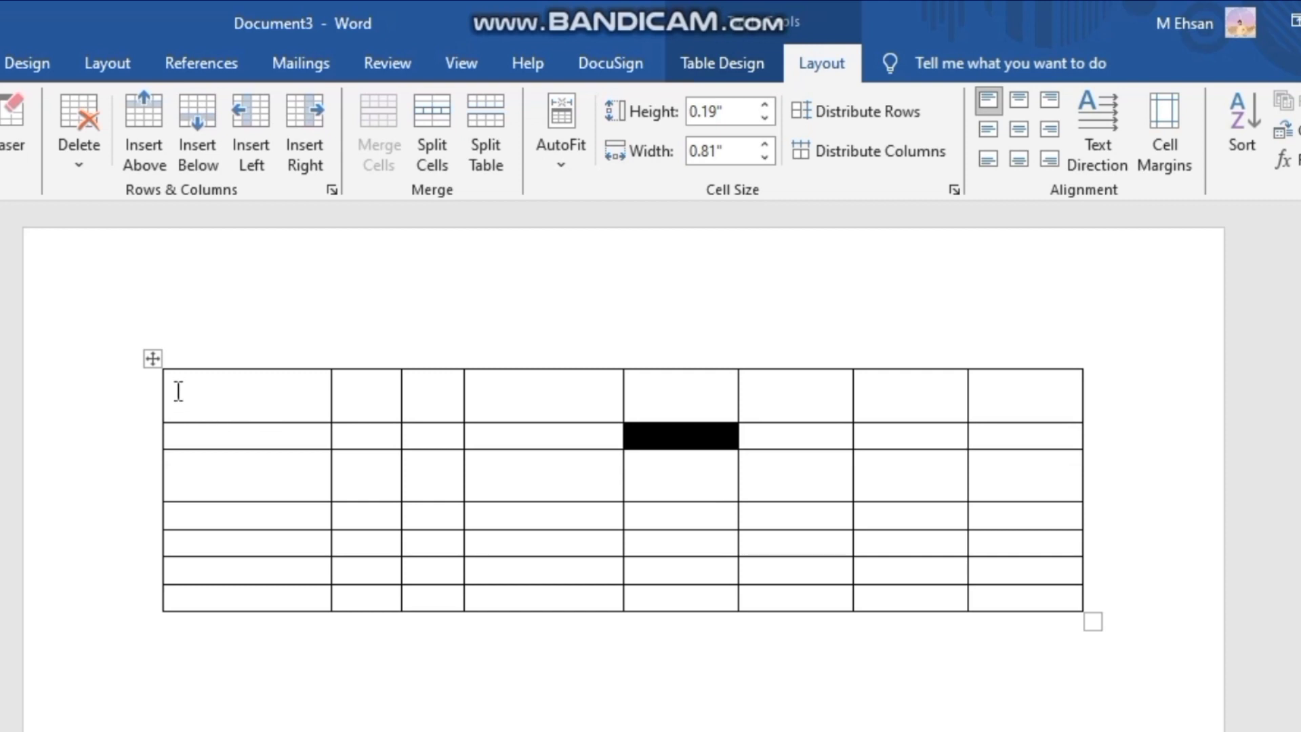
# - Try Distribute Rows on the first row alone, and distribute that row's columns evenly
pyautogui.click(155, 393)
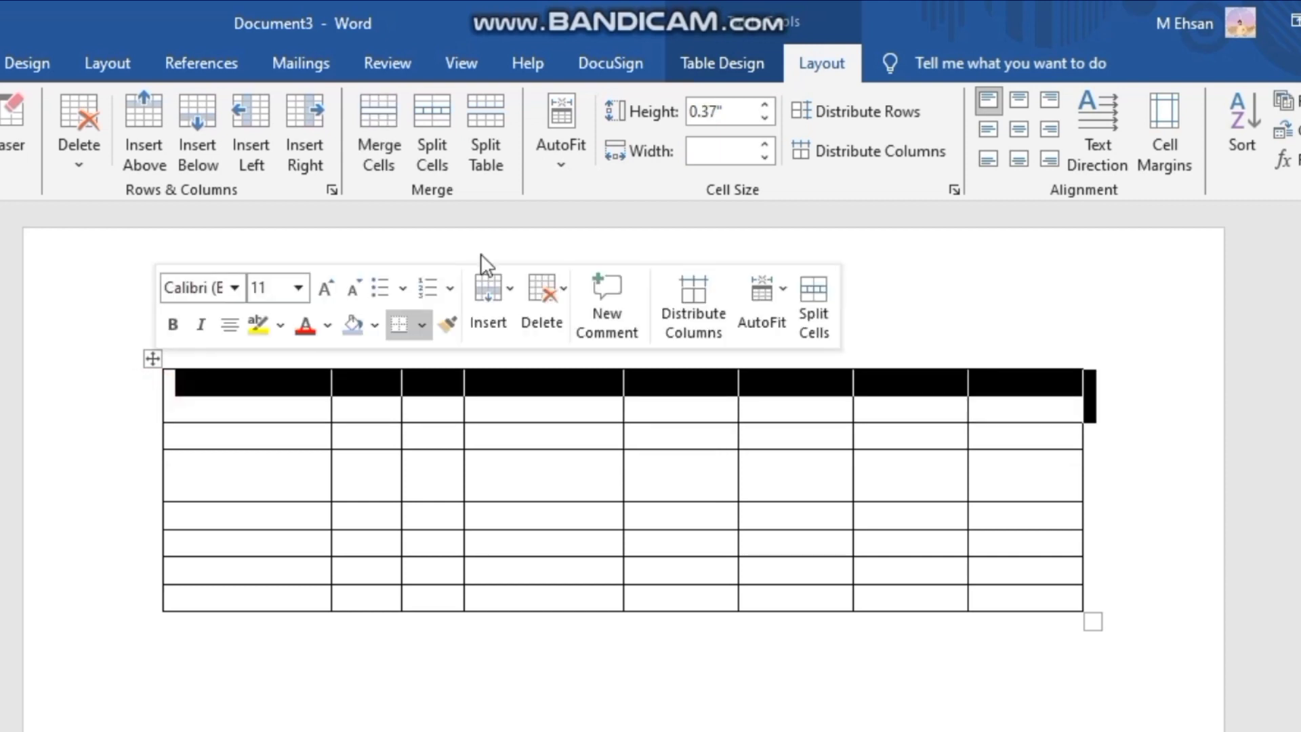
pyautogui.click(846, 105)
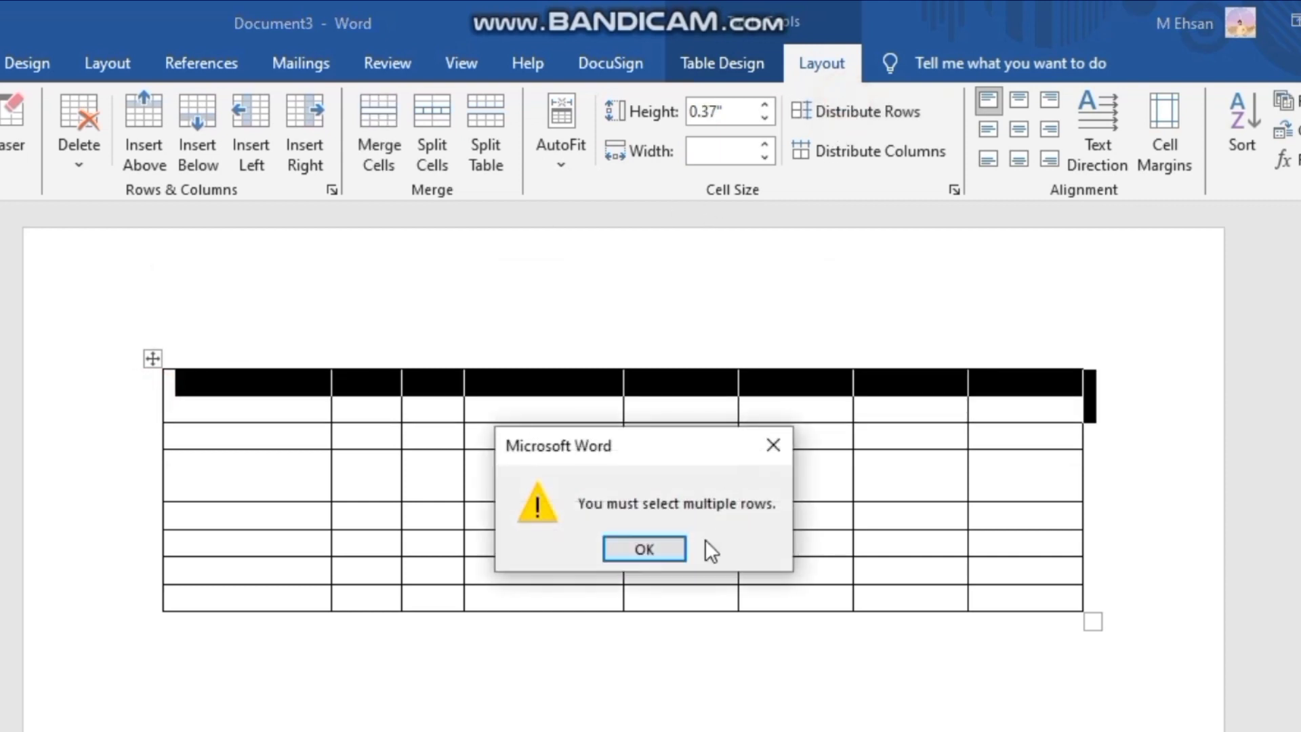
pyautogui.click(661, 552)
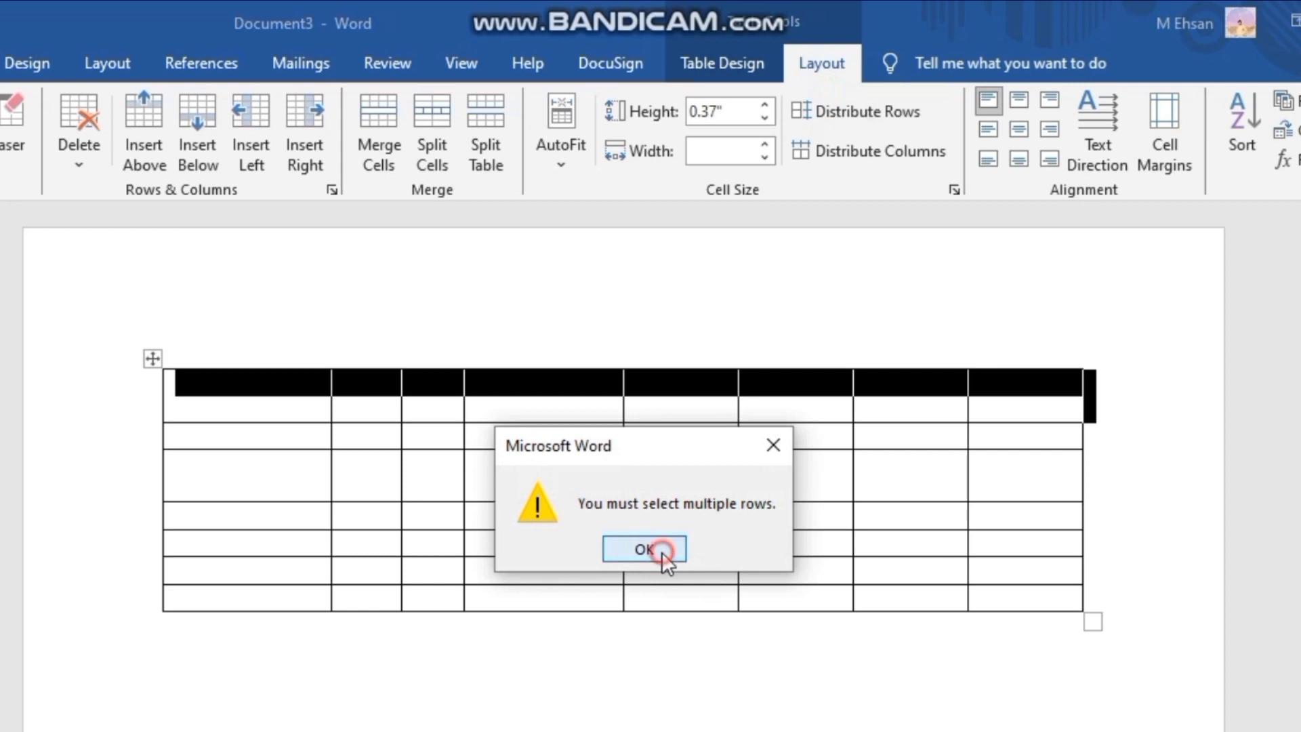
pyautogui.click(874, 161)
# - Distribute all rows and columns of the whole table evenly and clear the selection
pyautogui.click(680, 281)
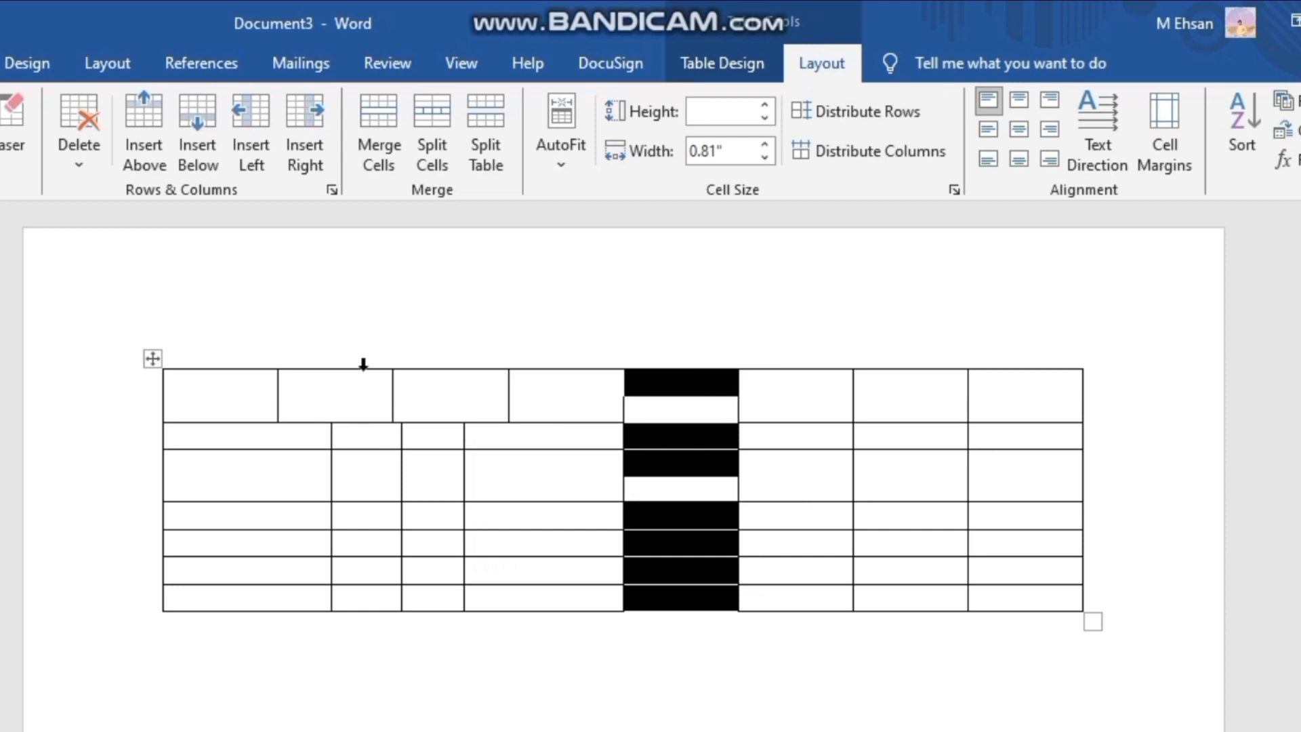
pyautogui.click(153, 359)
pyautogui.click(817, 108)
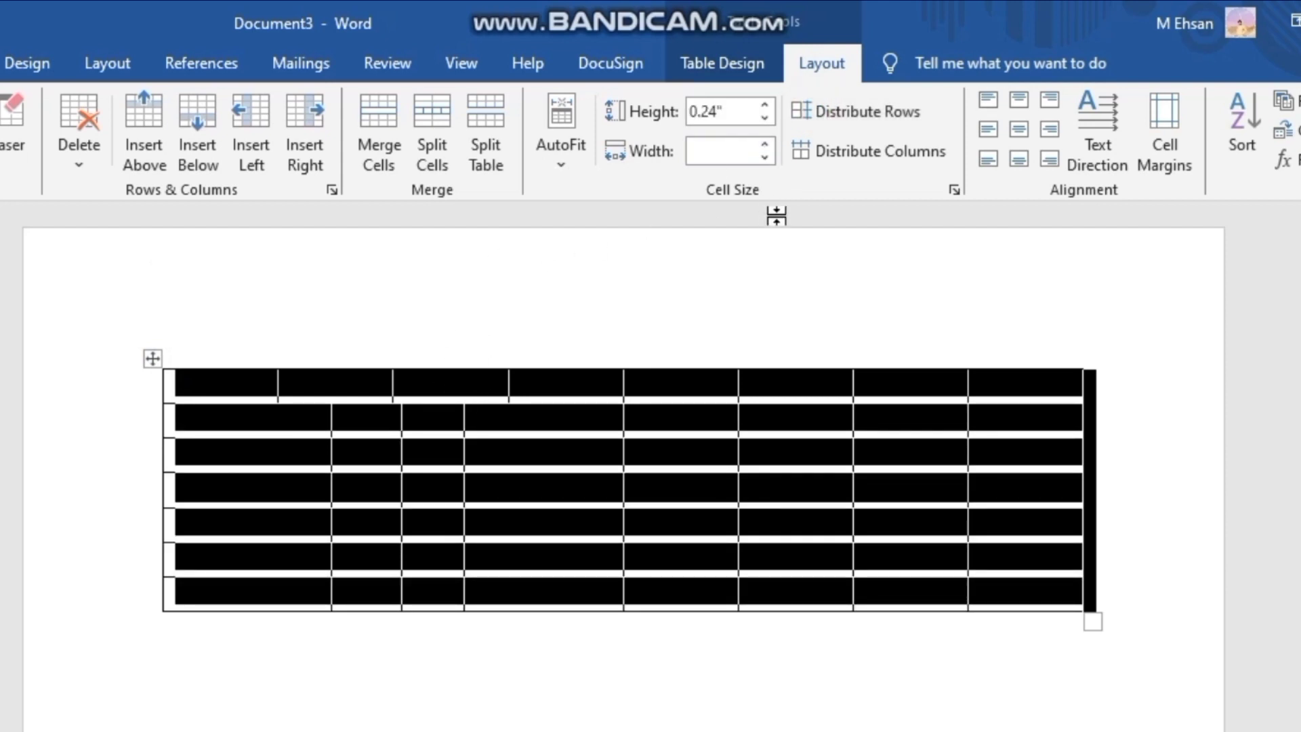
pyautogui.click(879, 143)
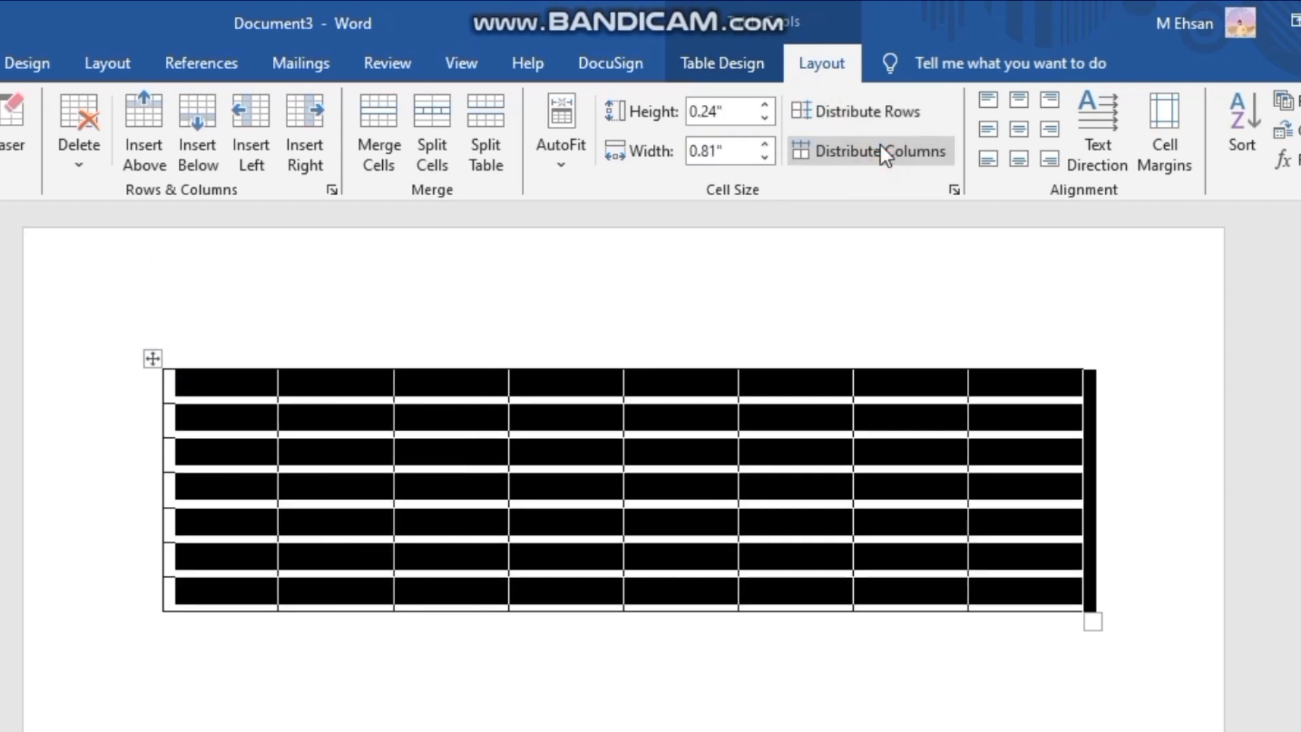
pyautogui.click(806, 227)
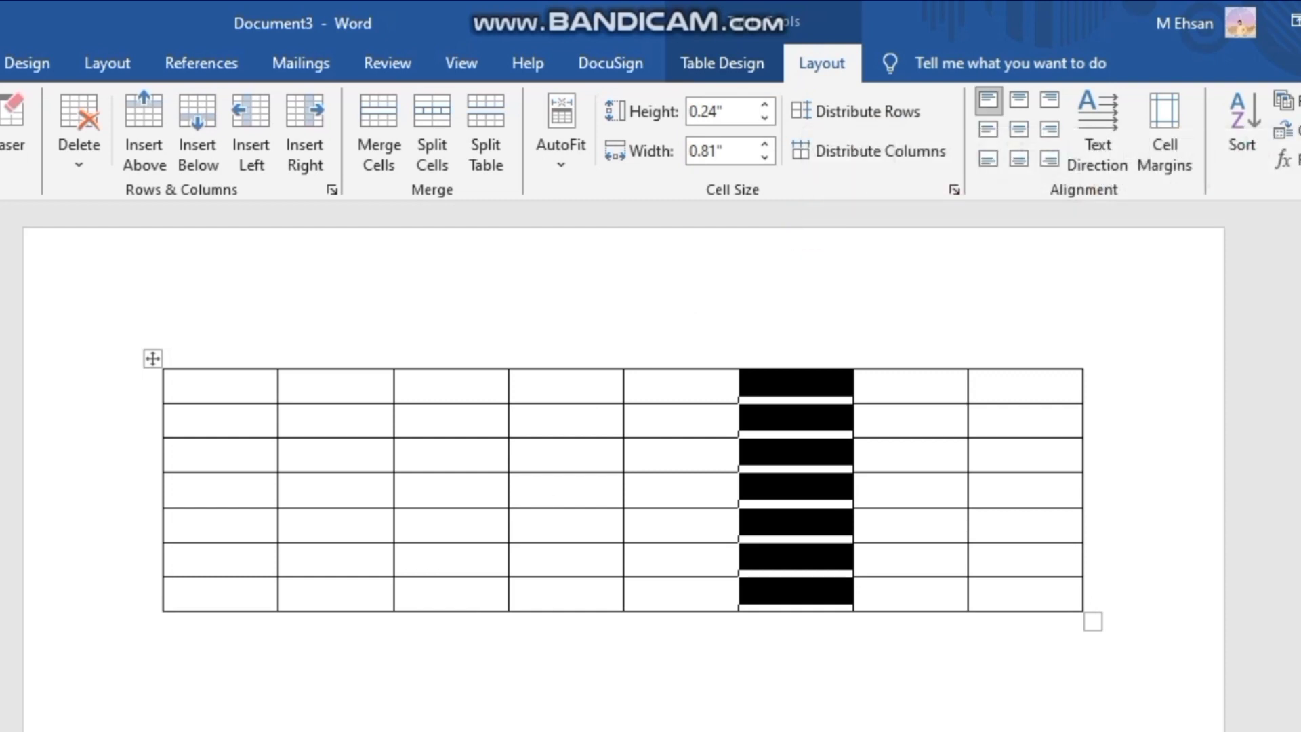
pyautogui.click(778, 633)
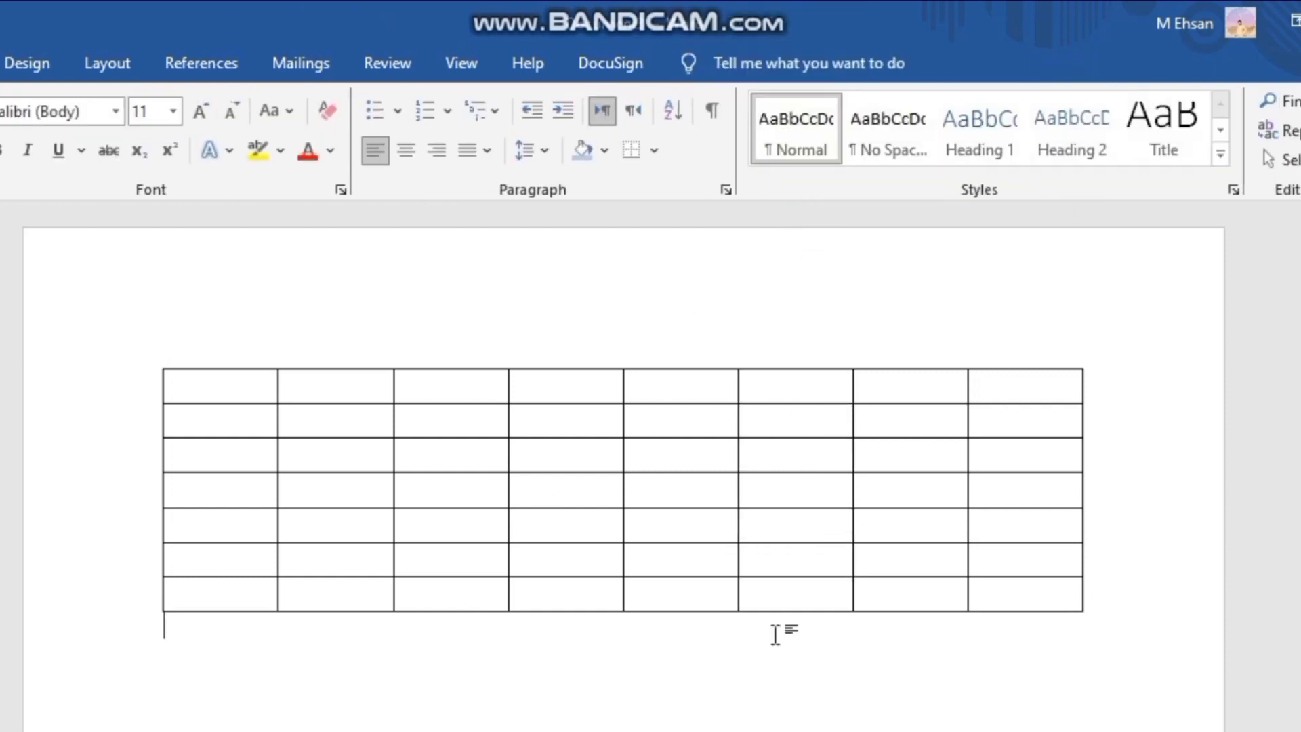
# - Enlarge the table's first cell to about 0.93" high and 1.43" wide, and enter "abc" in it
pyautogui.click(542, 436)
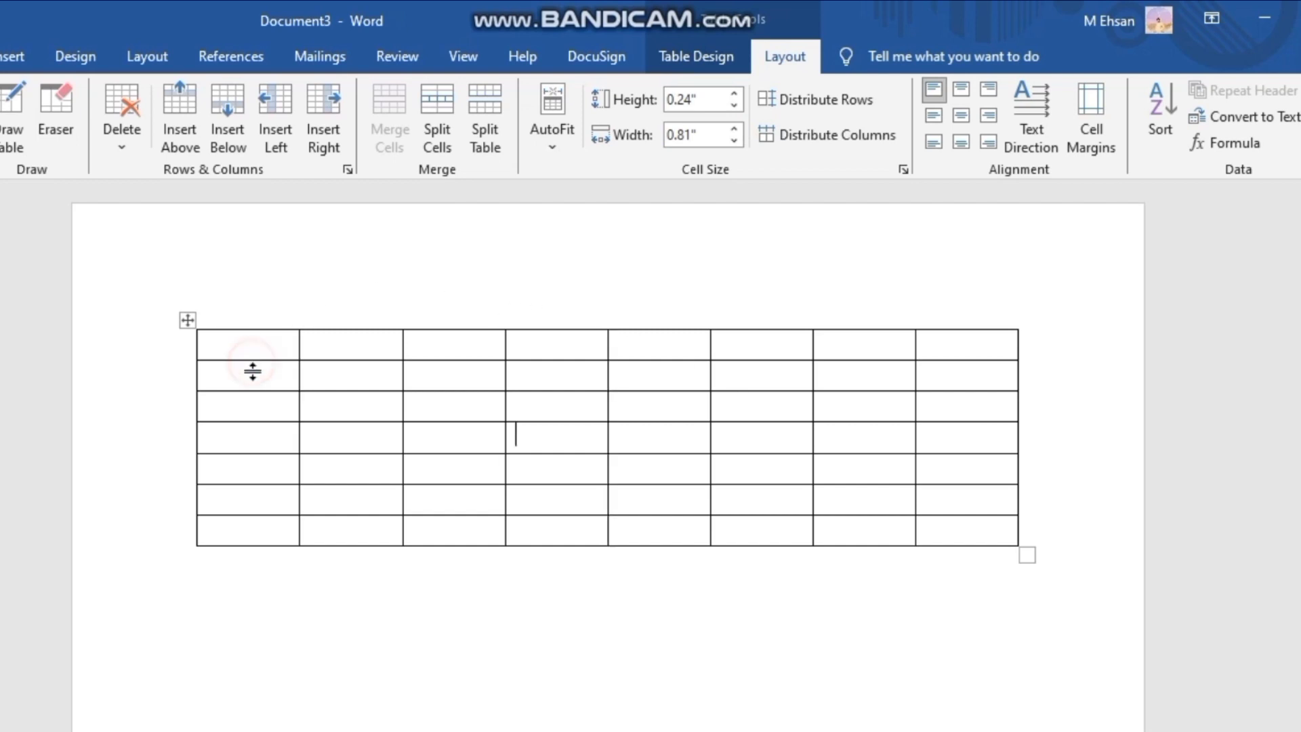
pyautogui.moveTo(252, 361); pyautogui.dragTo(406, 441)
pyautogui.click(313, 392)
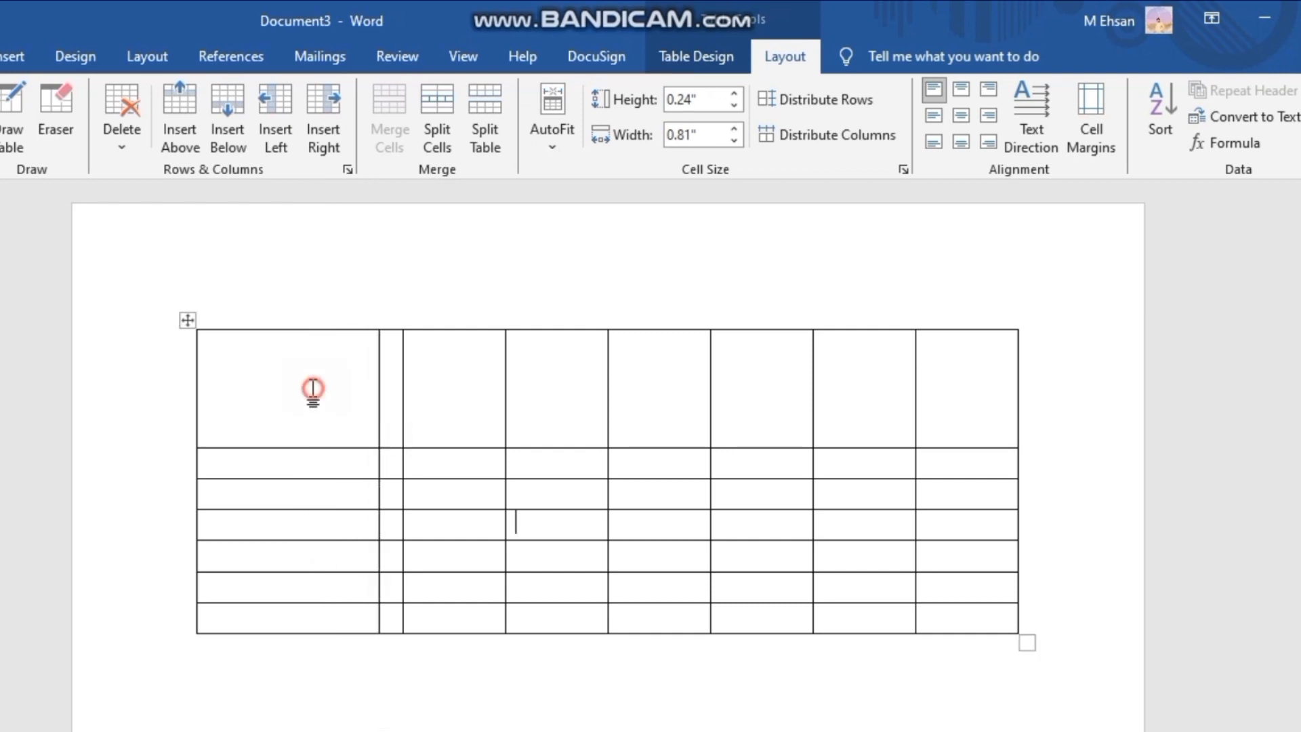
pyautogui.write('abc')
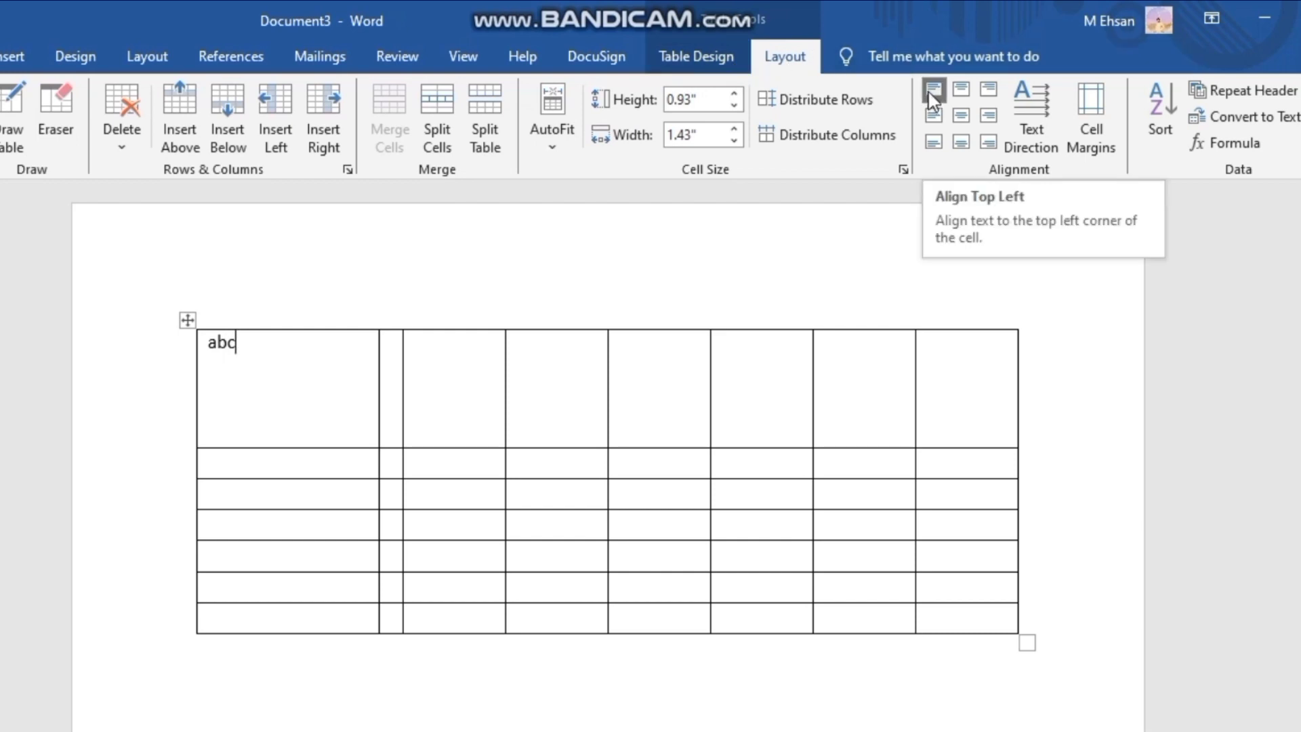
# - Align "abc" in its cell to top center, top right, center right, center, center left and finally bottom left
pyautogui.click(953, 96)
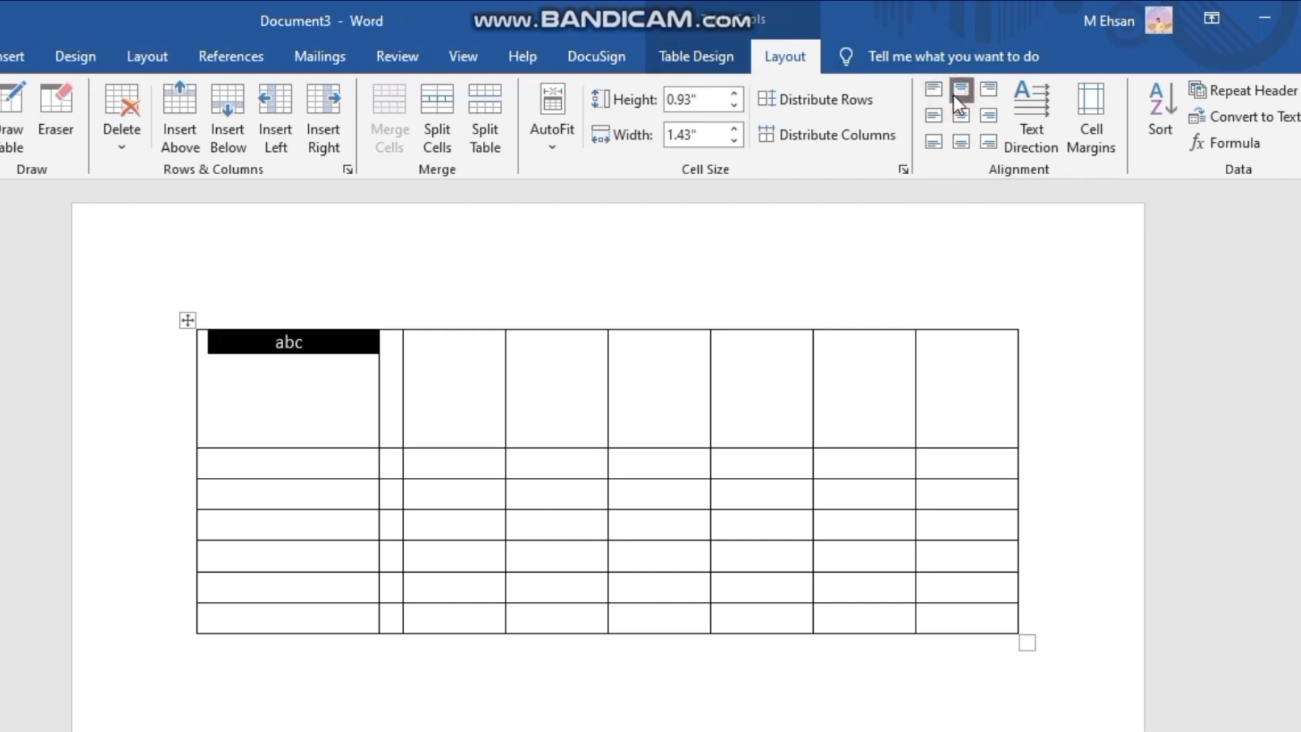
pyautogui.click(980, 94)
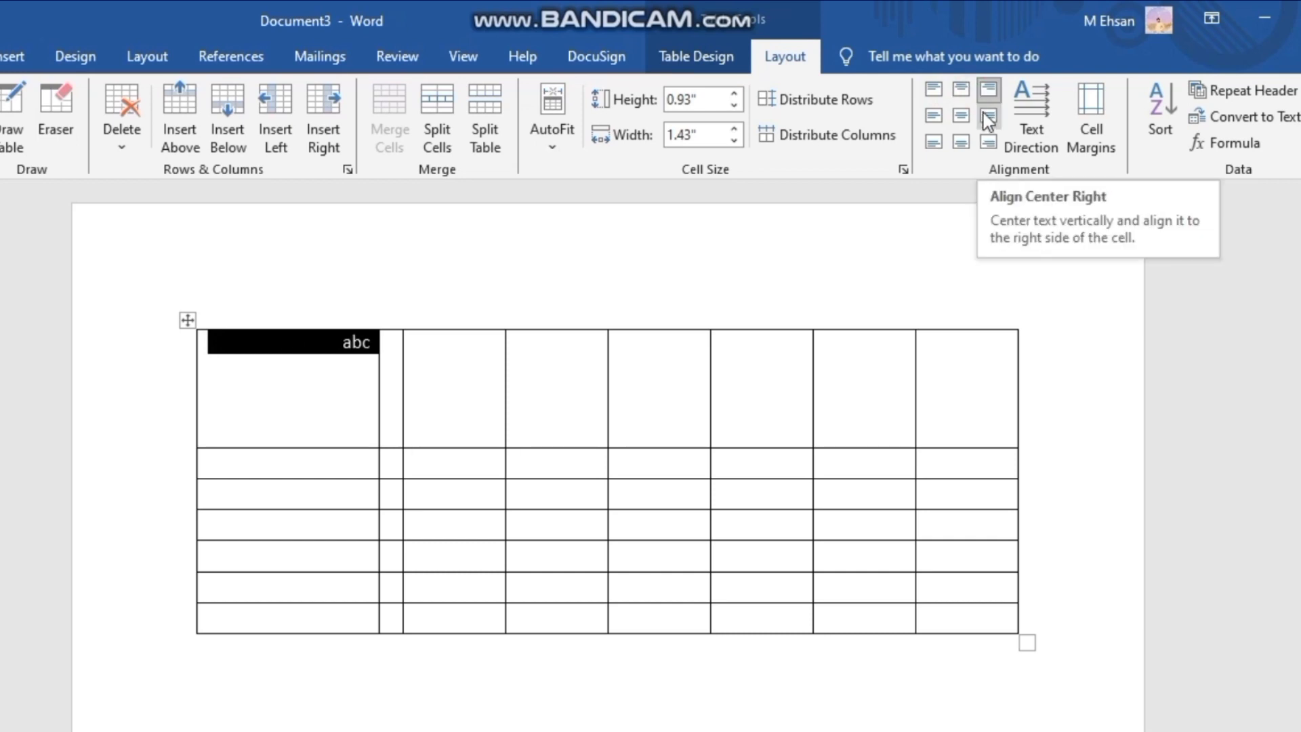
pyautogui.click(983, 115)
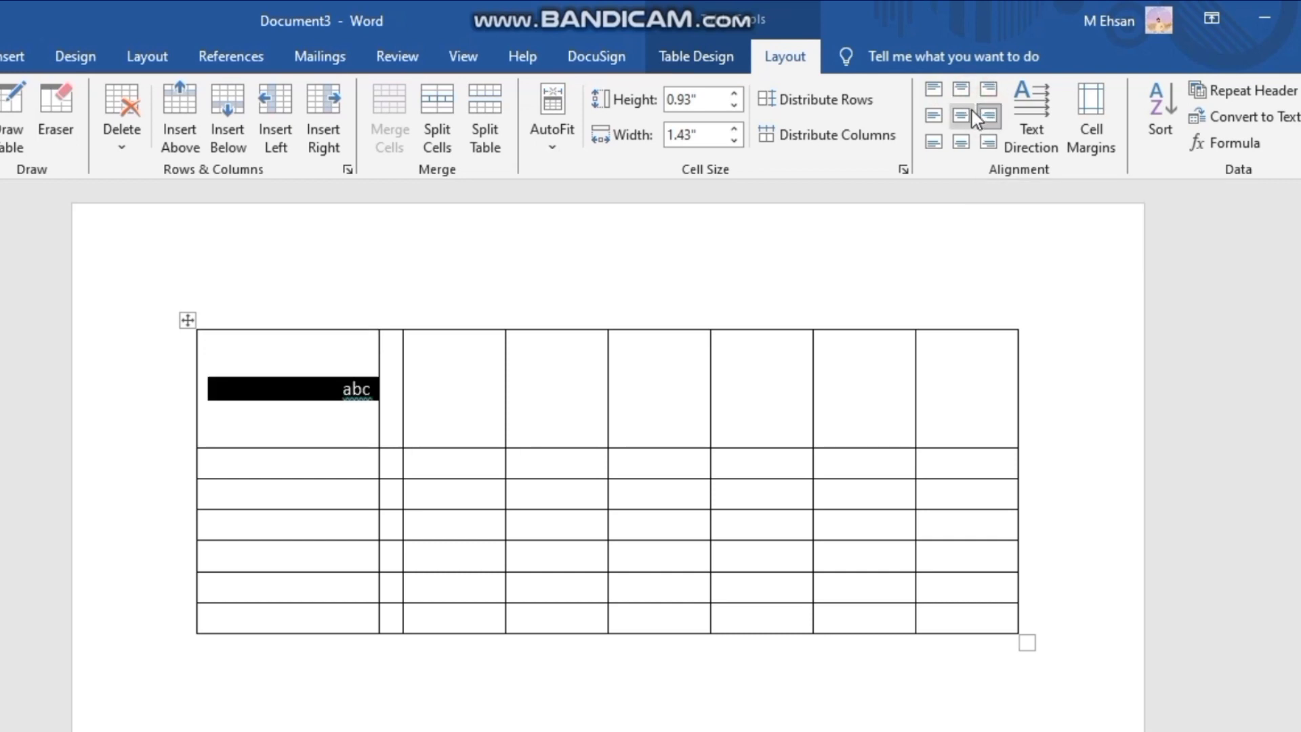
pyautogui.click(963, 115)
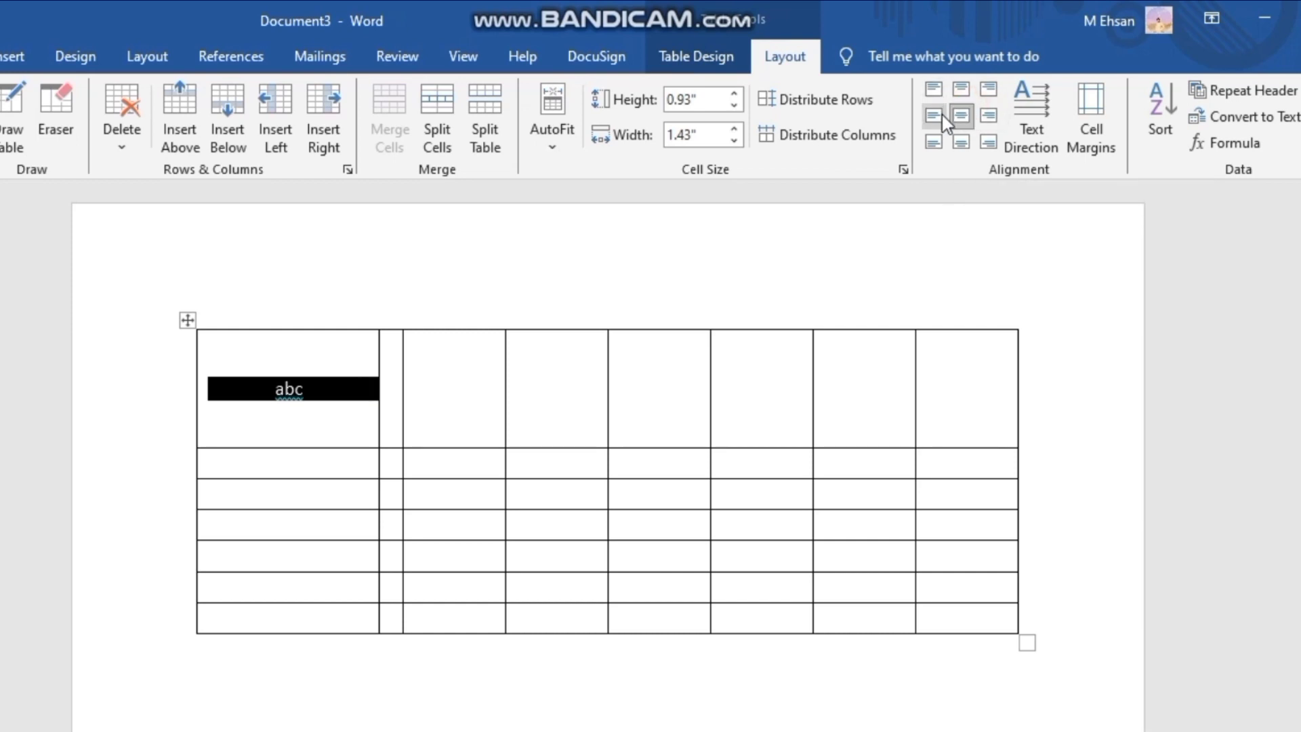
pyautogui.click(942, 115)
pyautogui.click(945, 149)
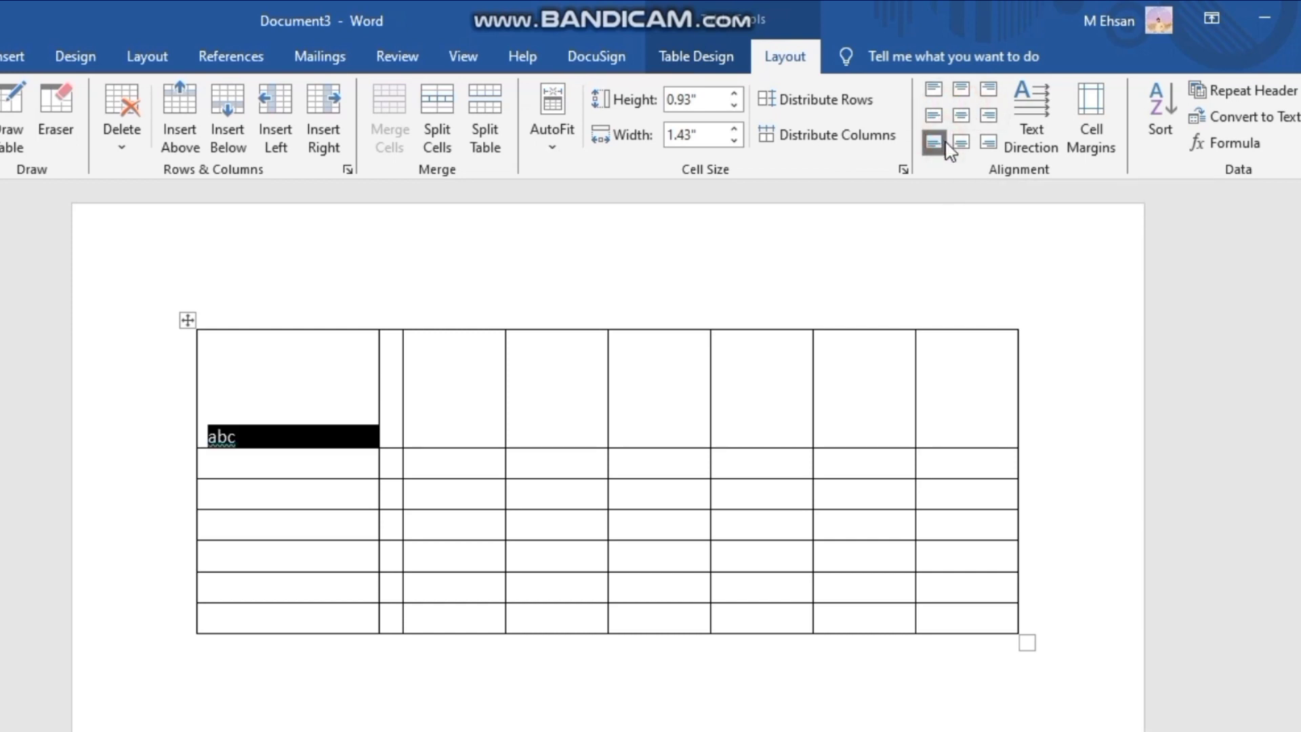
# - Align "abc" in its cell to bottom center, bottom right, bottom center, bottom left, center left, center, center right and finally center
pyautogui.click(965, 153)
pyautogui.click(987, 144)
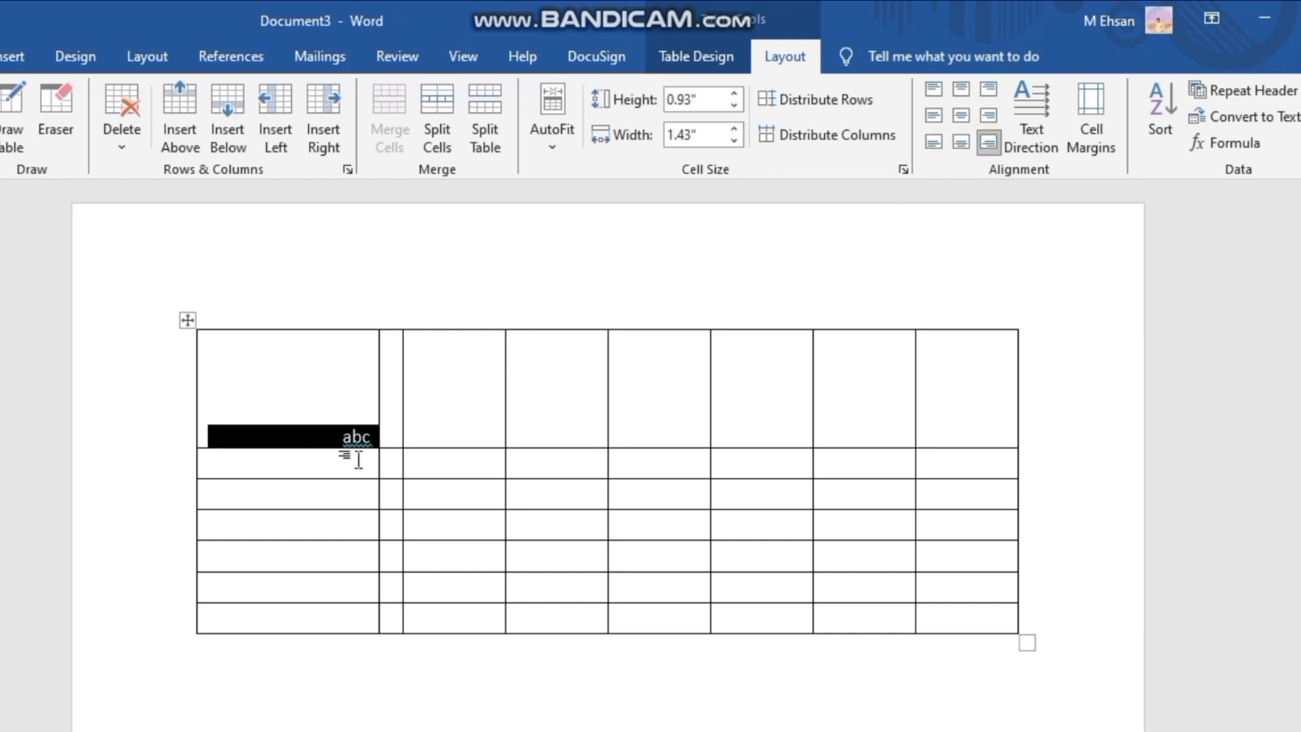
pyautogui.click(961, 144)
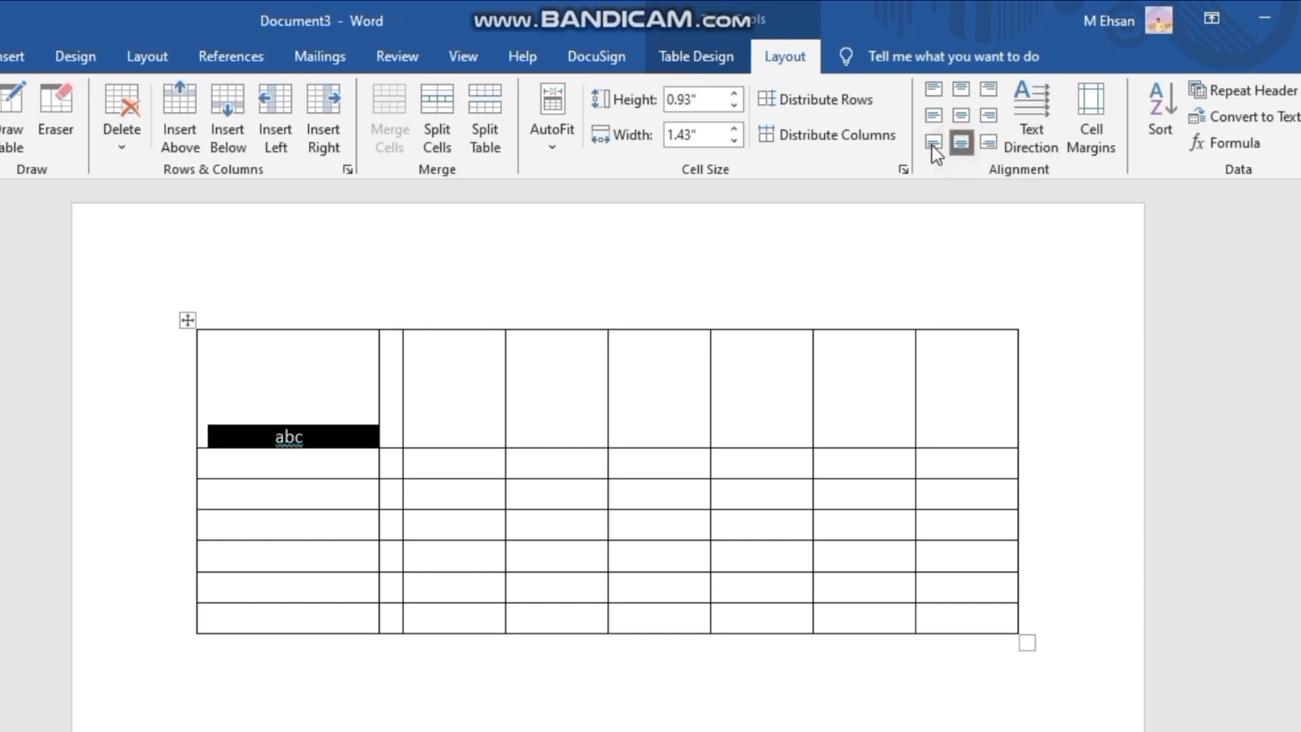
pyautogui.click(932, 144)
pyautogui.click(934, 116)
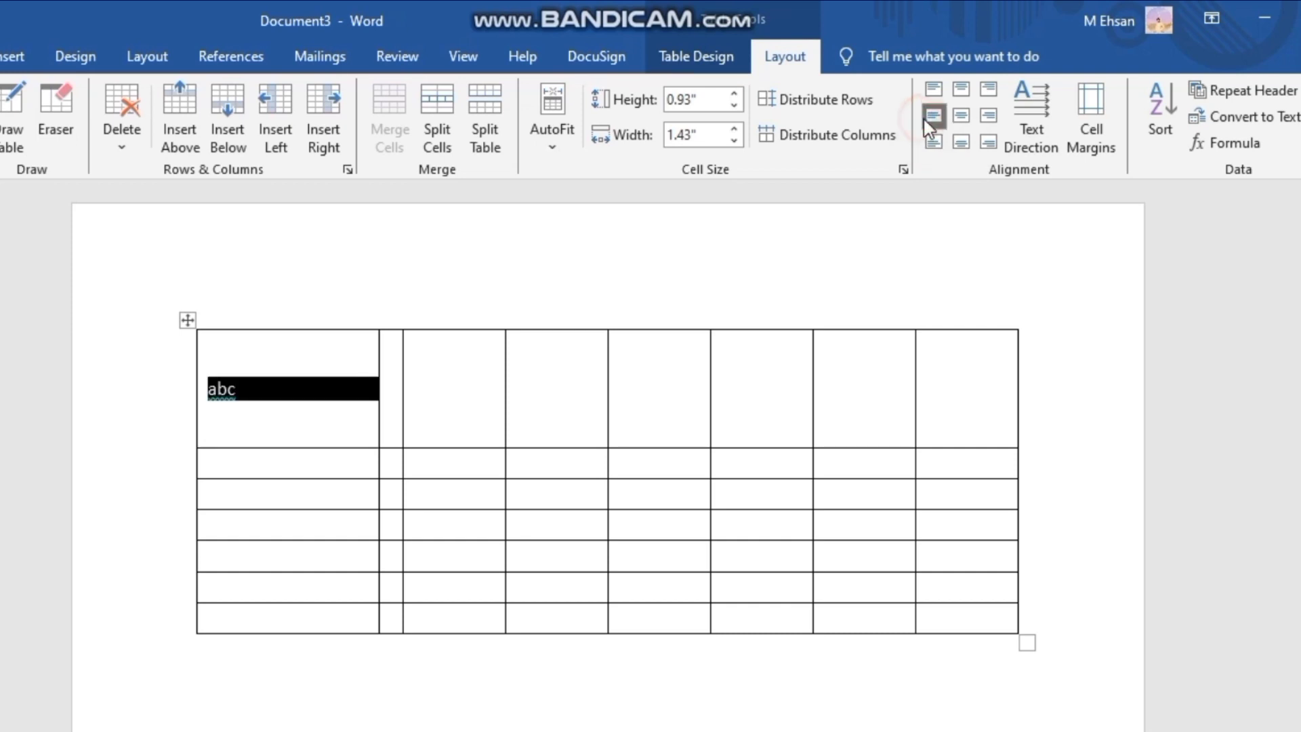
pyautogui.click(961, 119)
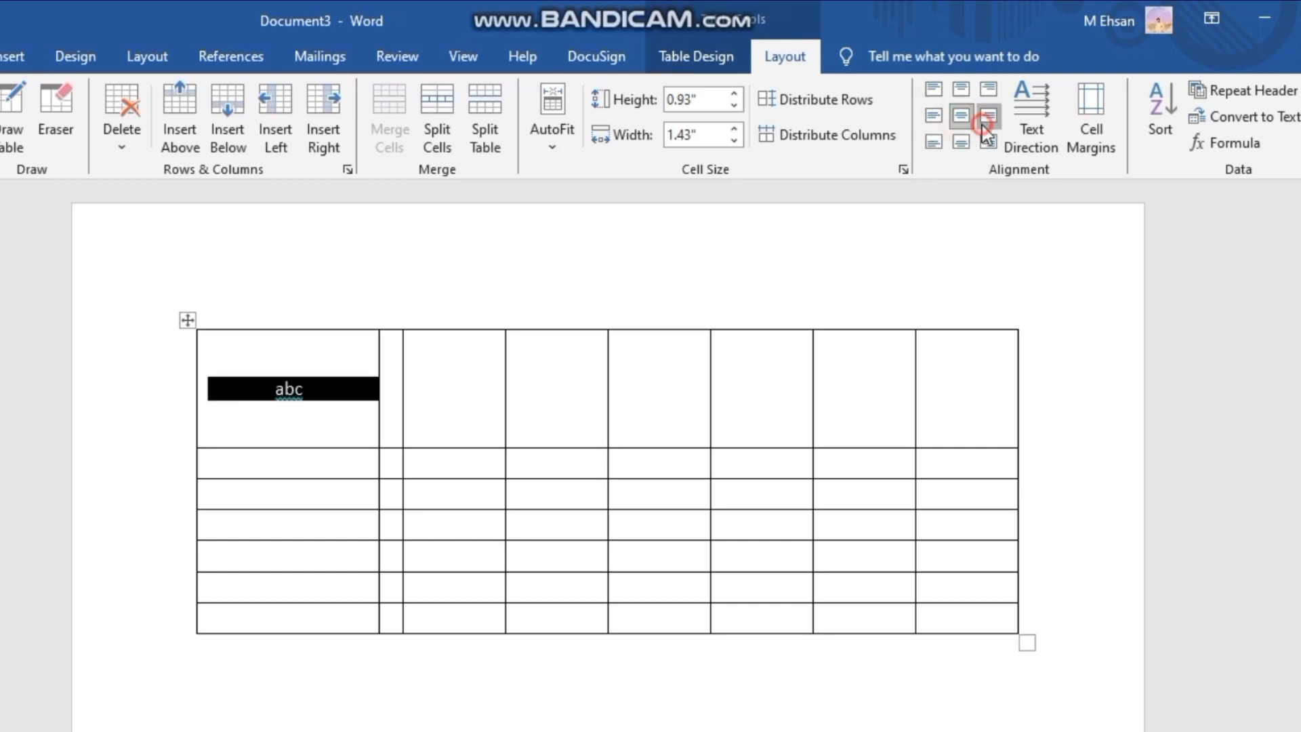
pyautogui.click(983, 122)
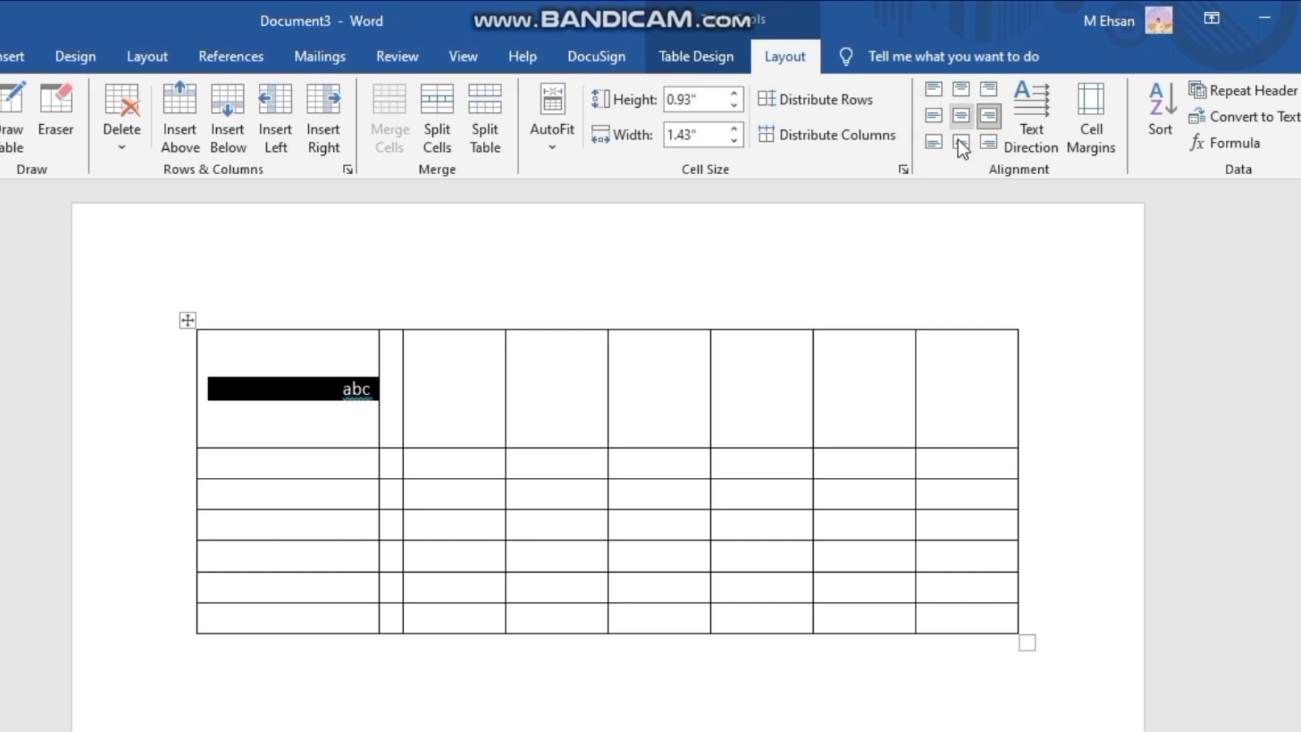
pyautogui.click(961, 118)
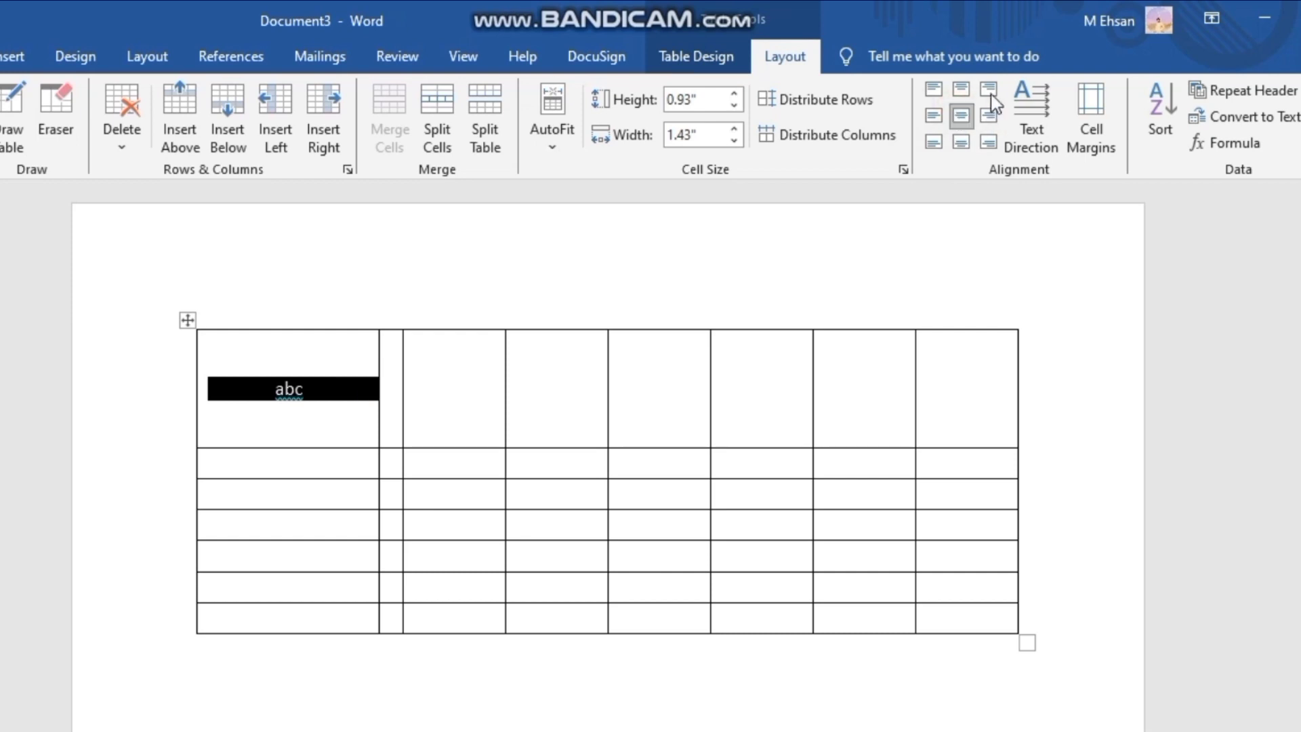
# - Rotate "abc" in the first cell to read top to bottom, and cycle its text direction back to horizontal
pyautogui.click(1024, 88)
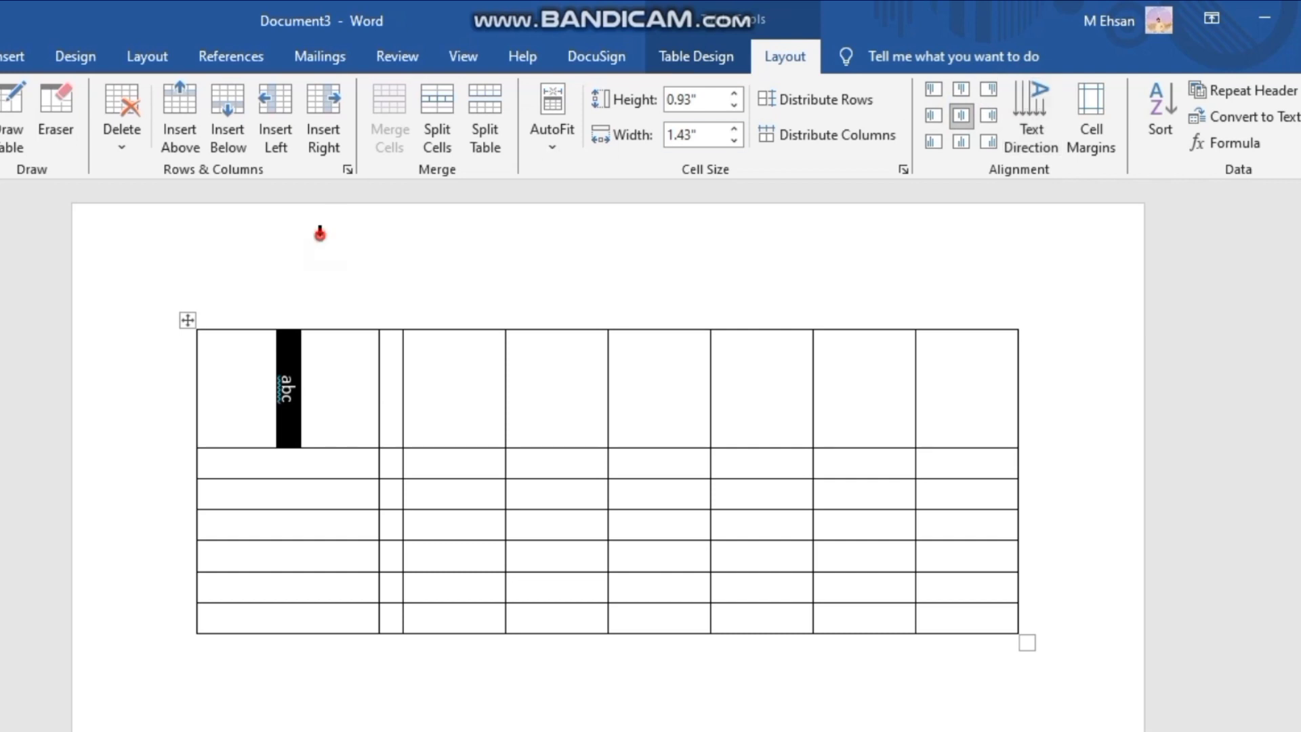
pyautogui.click(304, 293)
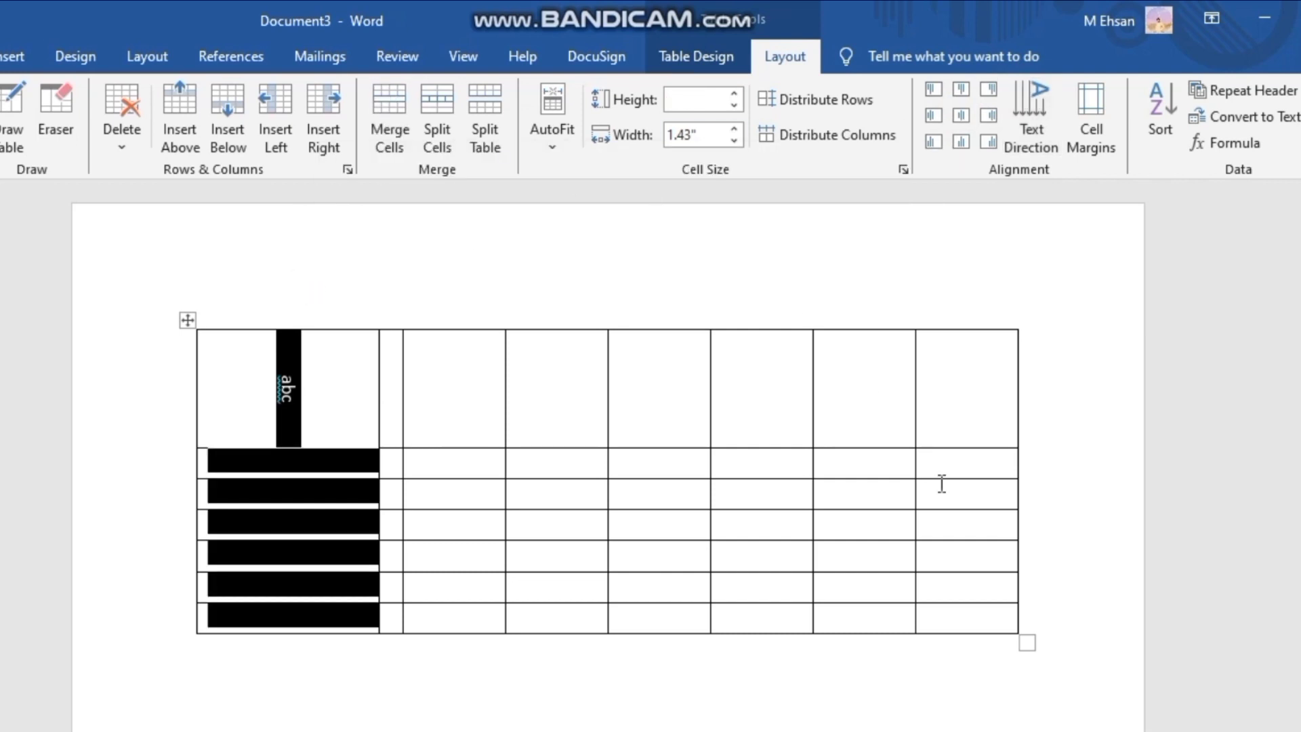
pyautogui.click(857, 724)
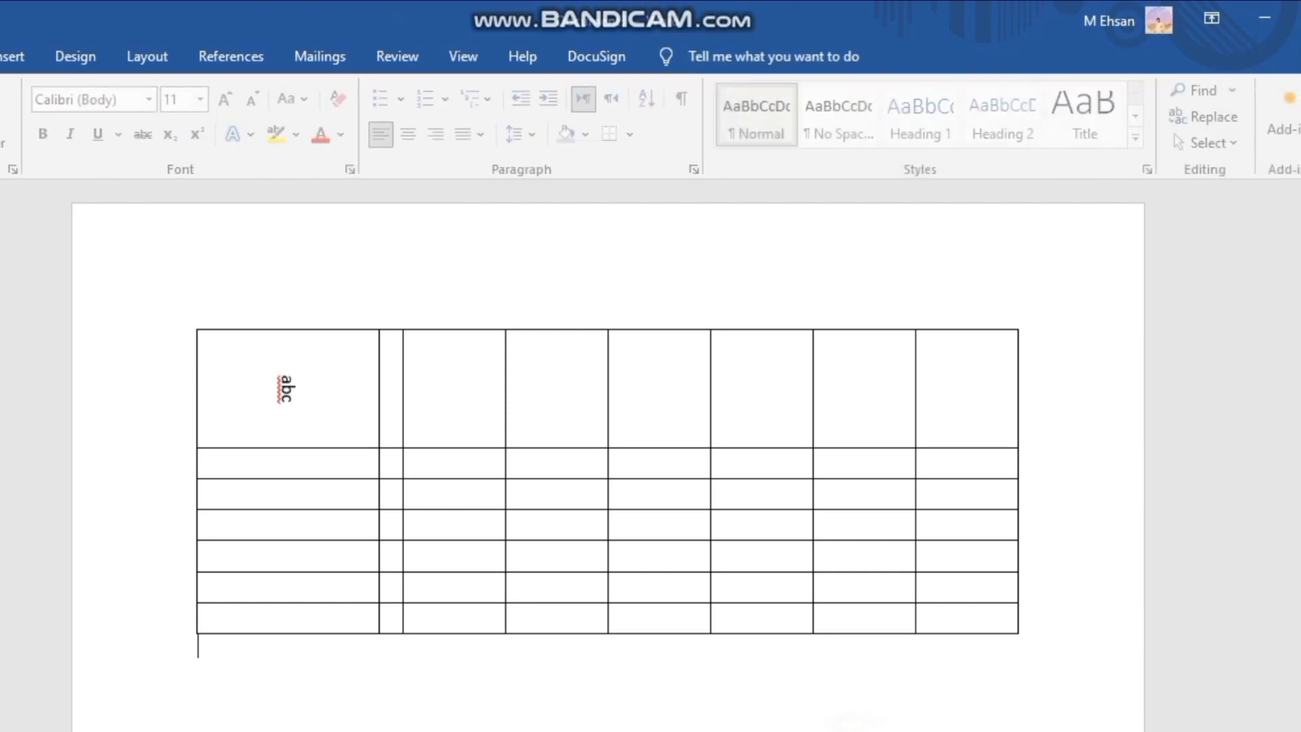
pyautogui.click(310, 400)
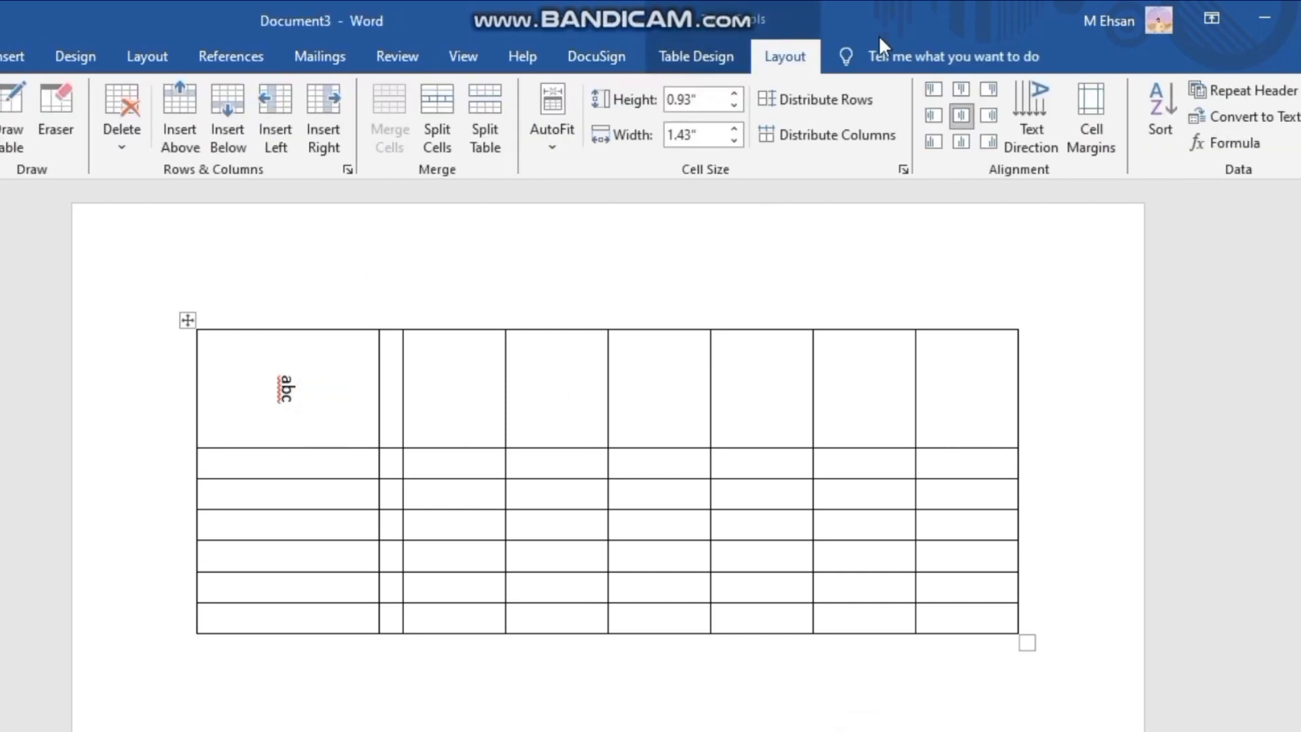
pyautogui.click(1018, 95)
pyautogui.click(1018, 96)
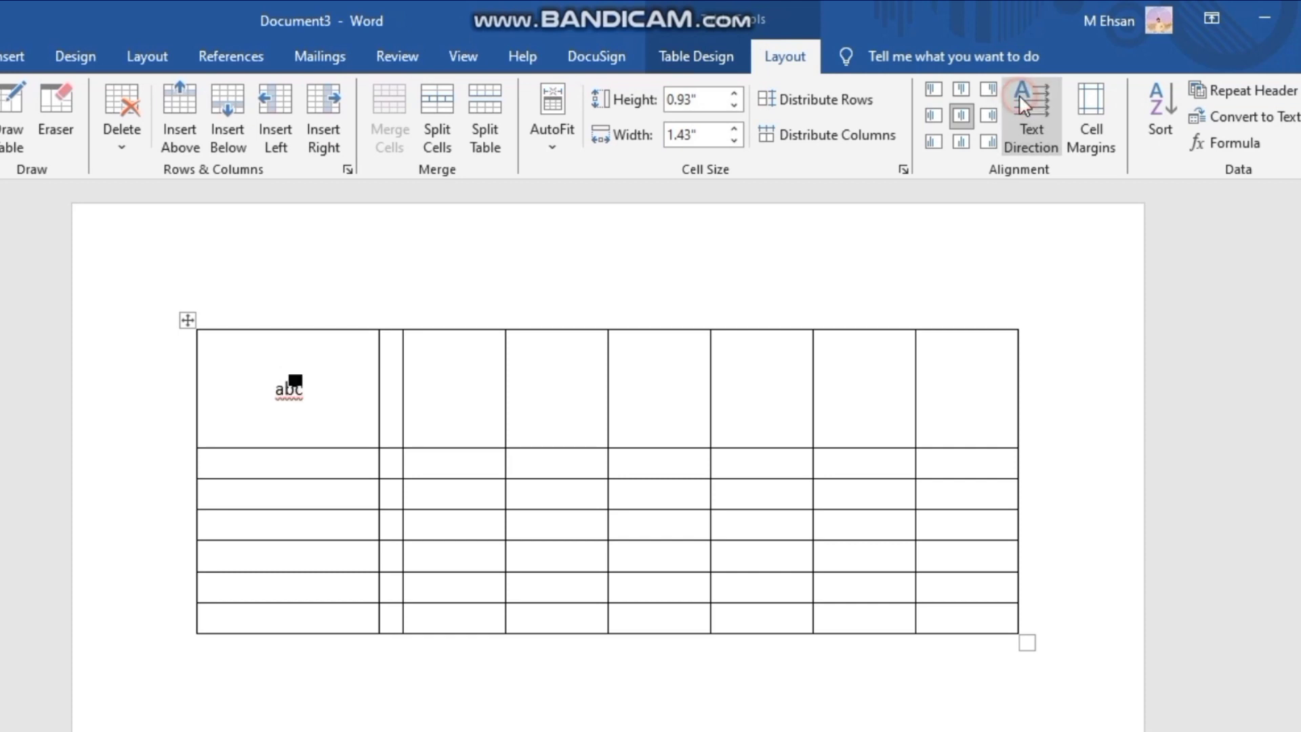
# - View the table's default cell margin and spacing options and close them without changing anything
pyautogui.click(1092, 138)
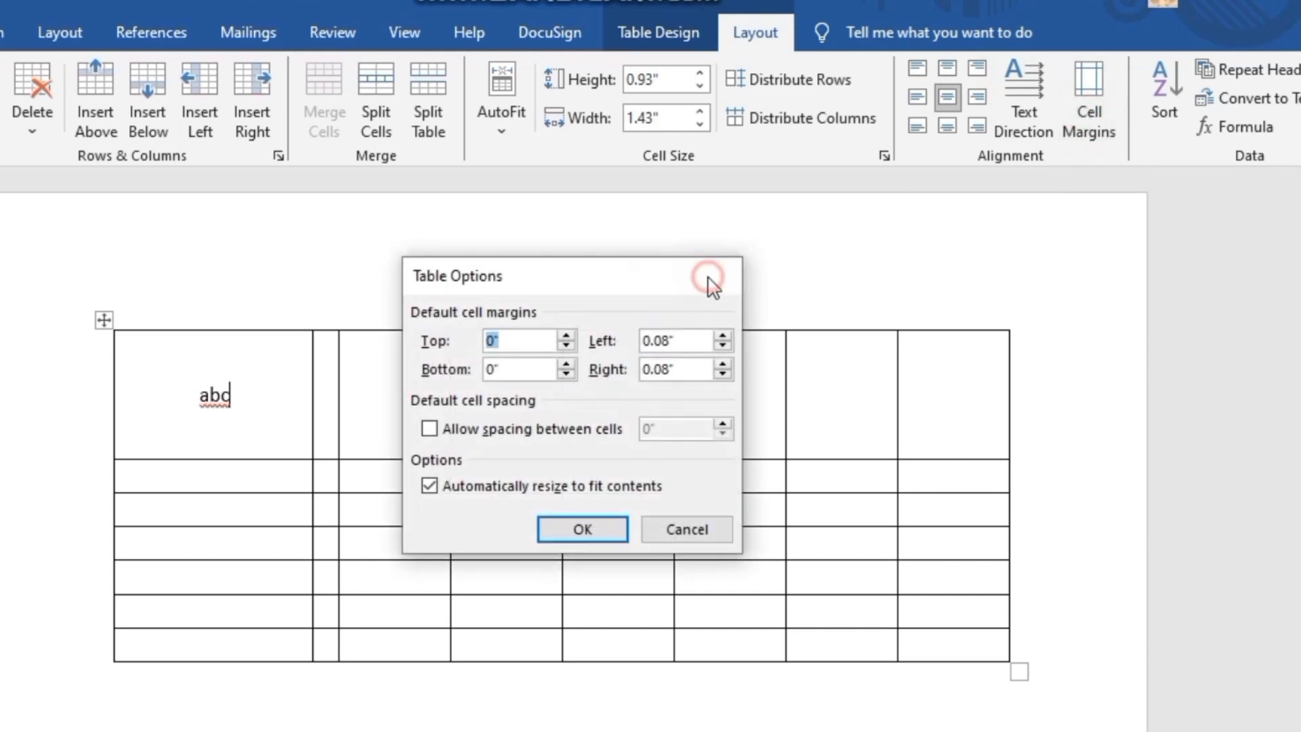
pyautogui.click(711, 278)
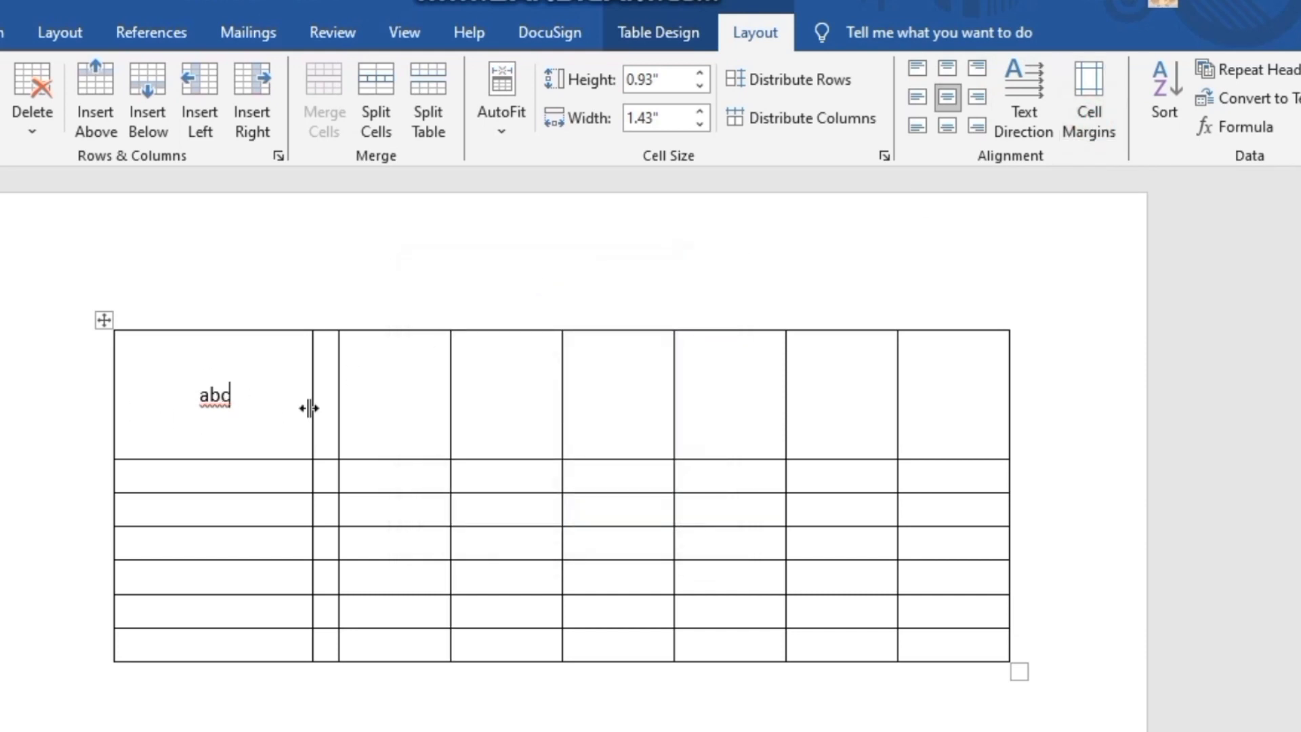
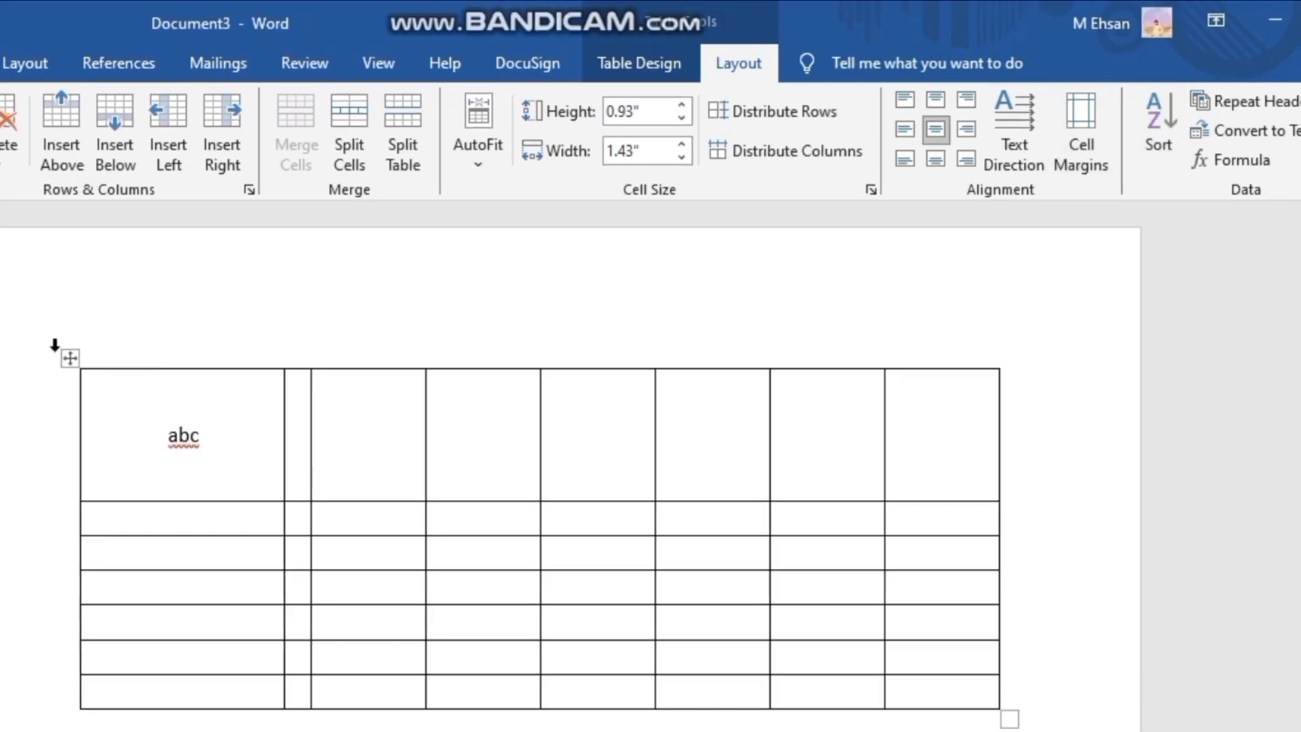
# - Undo the previous table edits until the table is back to empty, evenly sized cells
pyautogui.hotkey('ctrl', 'z')
pyautogui.hotkey('ctrl', 'z')
pyautogui.hotkey('ctrl', 'z')
pyautogui.hotkey('ctrl', 'z')
pyautogui.hotkey('ctrl', 'z')
pyautogui.hotkey('ctrl', 'z')
pyautogui.hotkey('ctrl', 'z')
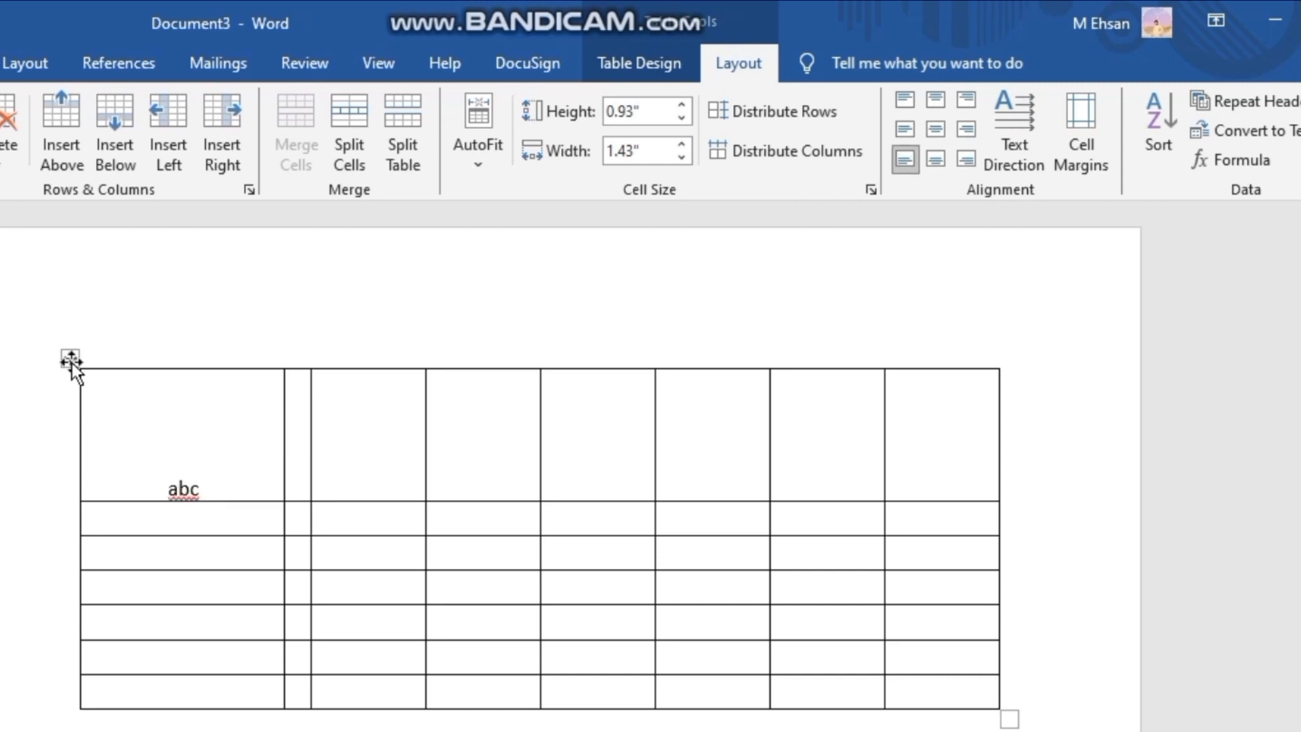
pyautogui.hotkey('ctrl', 'z')
pyautogui.hotkey('ctrl', 'z')
pyautogui.hotkey('ctrl', 'z')
pyautogui.hotkey('ctrl', 'z')
pyautogui.hotkey('ctrl', 'z')
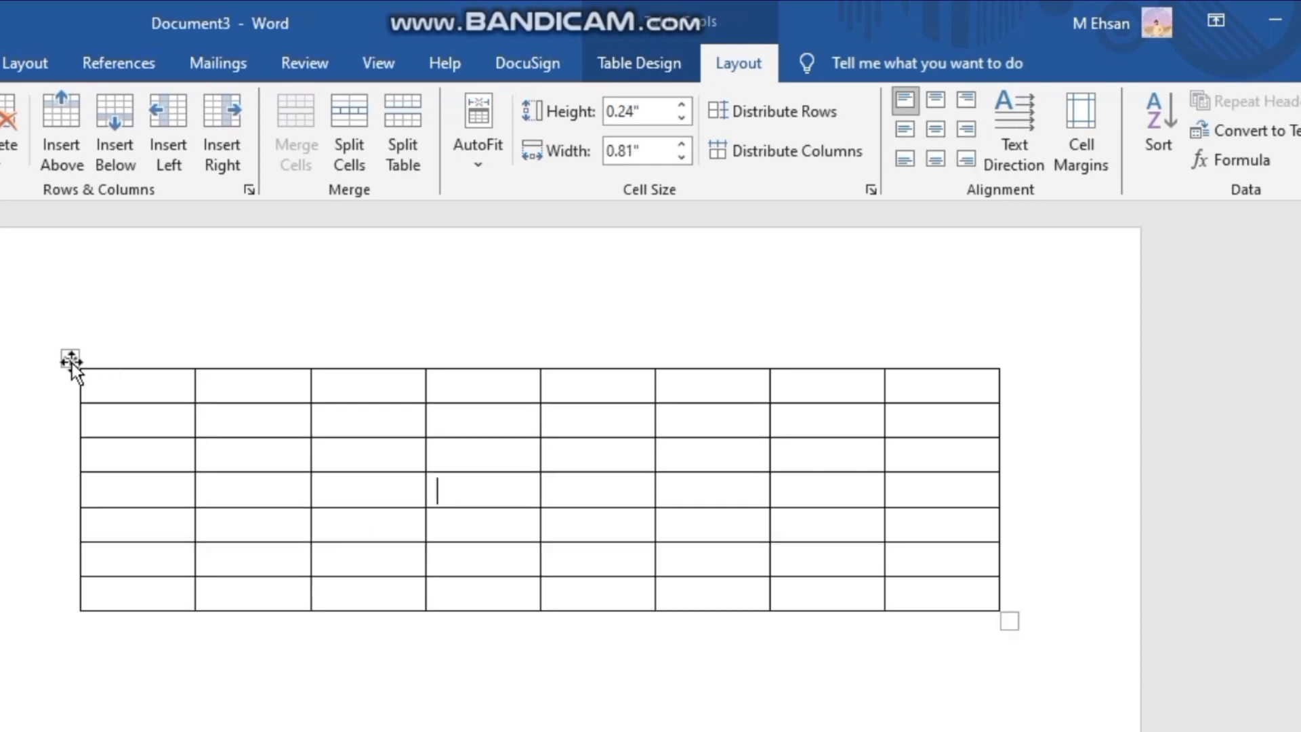
pyautogui.hotkey('ctrl', 'z')
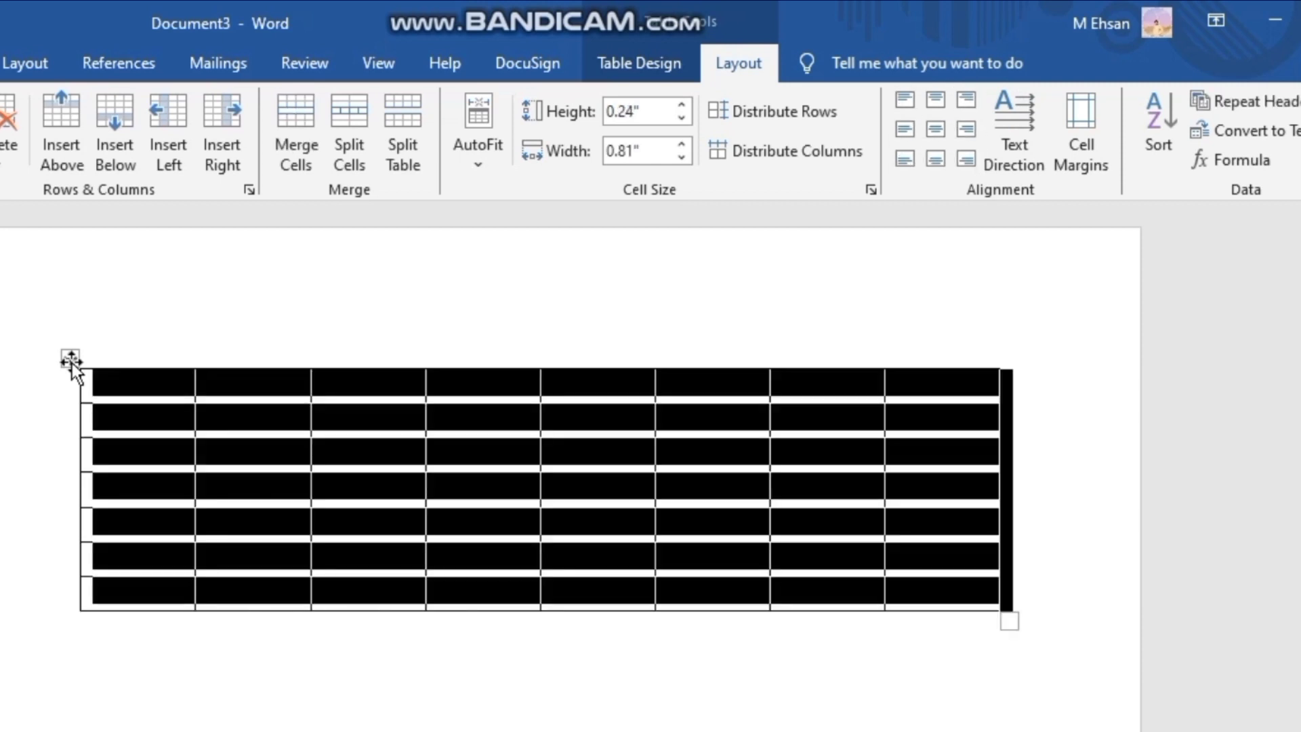
pyautogui.click(140, 647)
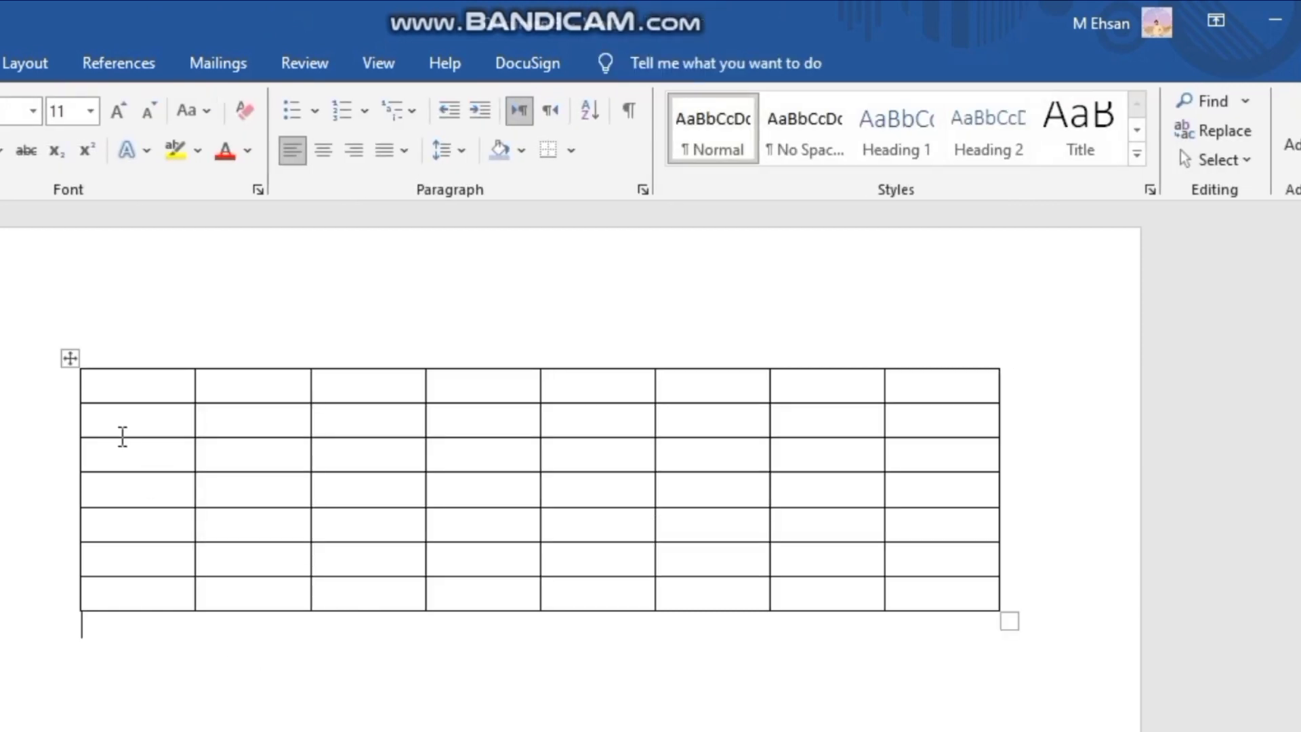
# - Enter 1, 5, 4 and 7 in the first four cells of the first column
pyautogui.click(113, 392)
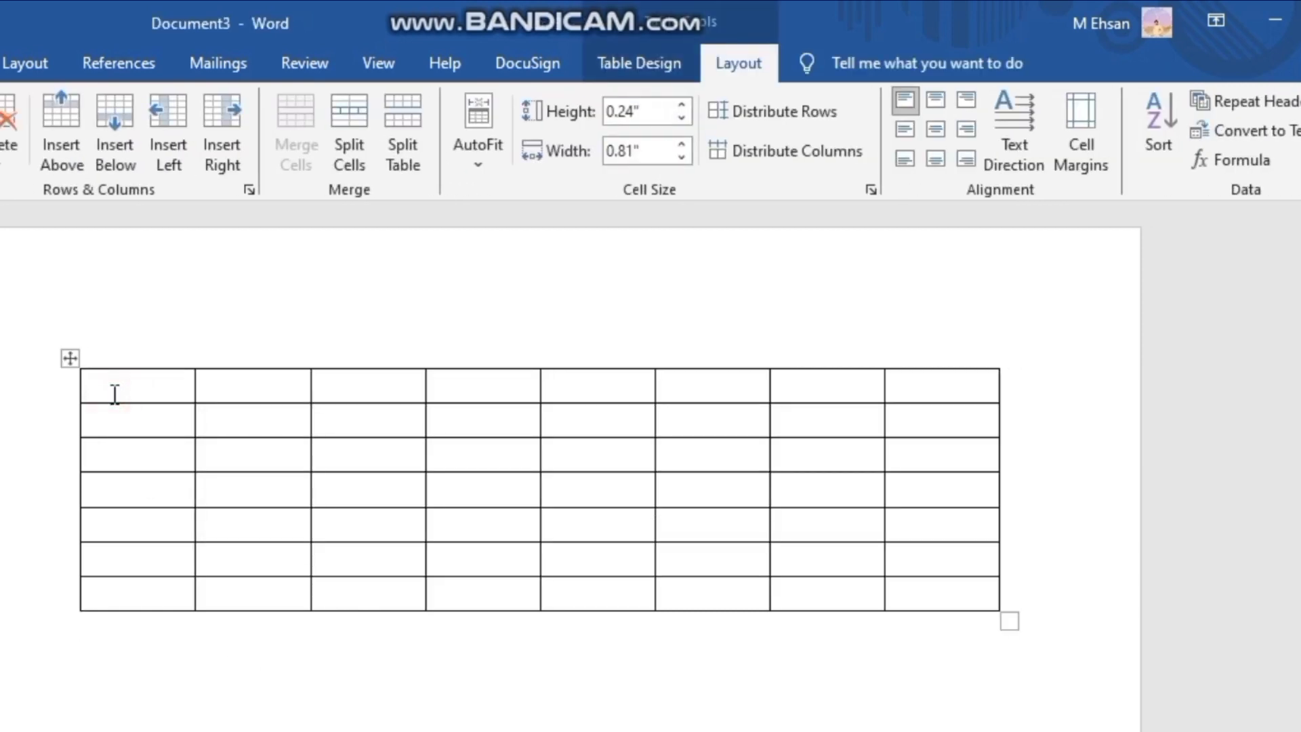
pyautogui.write('1')
pyautogui.click(116, 421)
pyautogui.write('5')
pyautogui.click(119, 448)
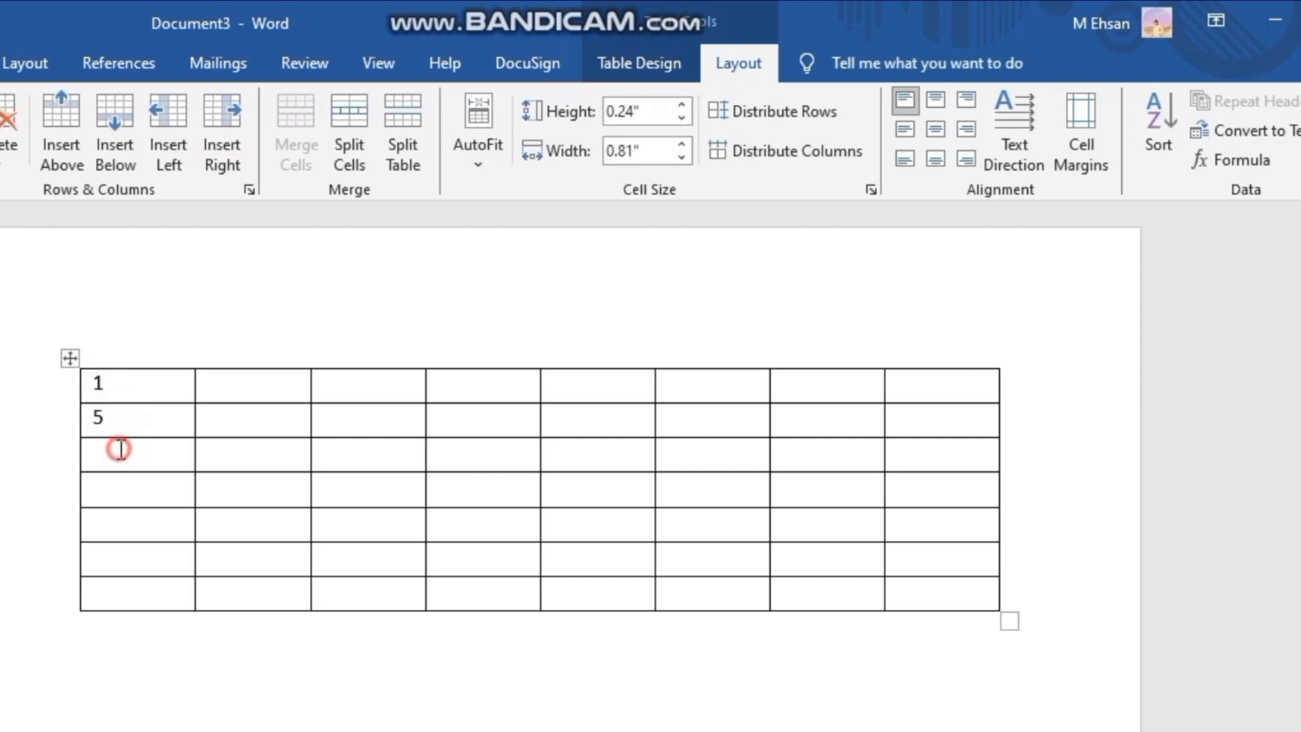
pyautogui.write('43')
pyautogui.click(122, 487)
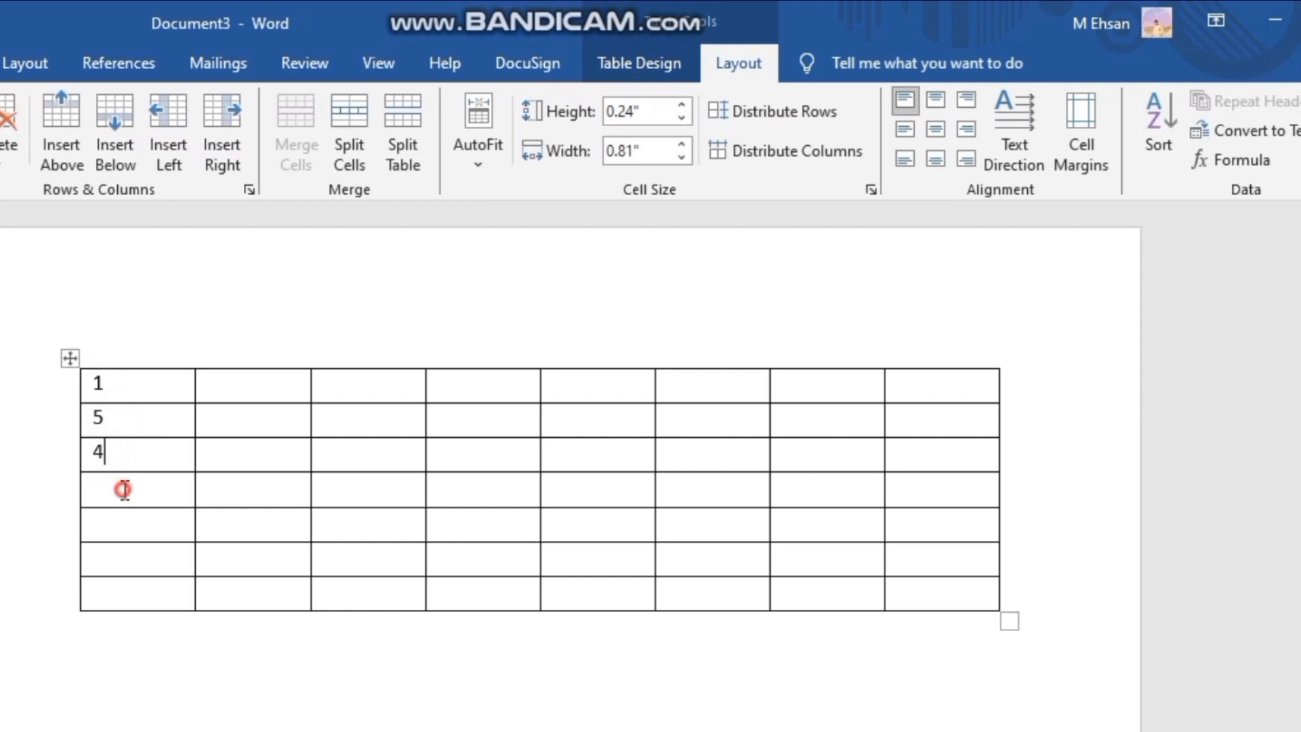
pyautogui.click(145, 449)
pyautogui.press('BackSpace')
pyautogui.click(144, 481)
pyautogui.write('7')
# - Enter 3, 2 and 6 in the last three cells of the first column
pyautogui.click(154, 528)
pyautogui.write('32')
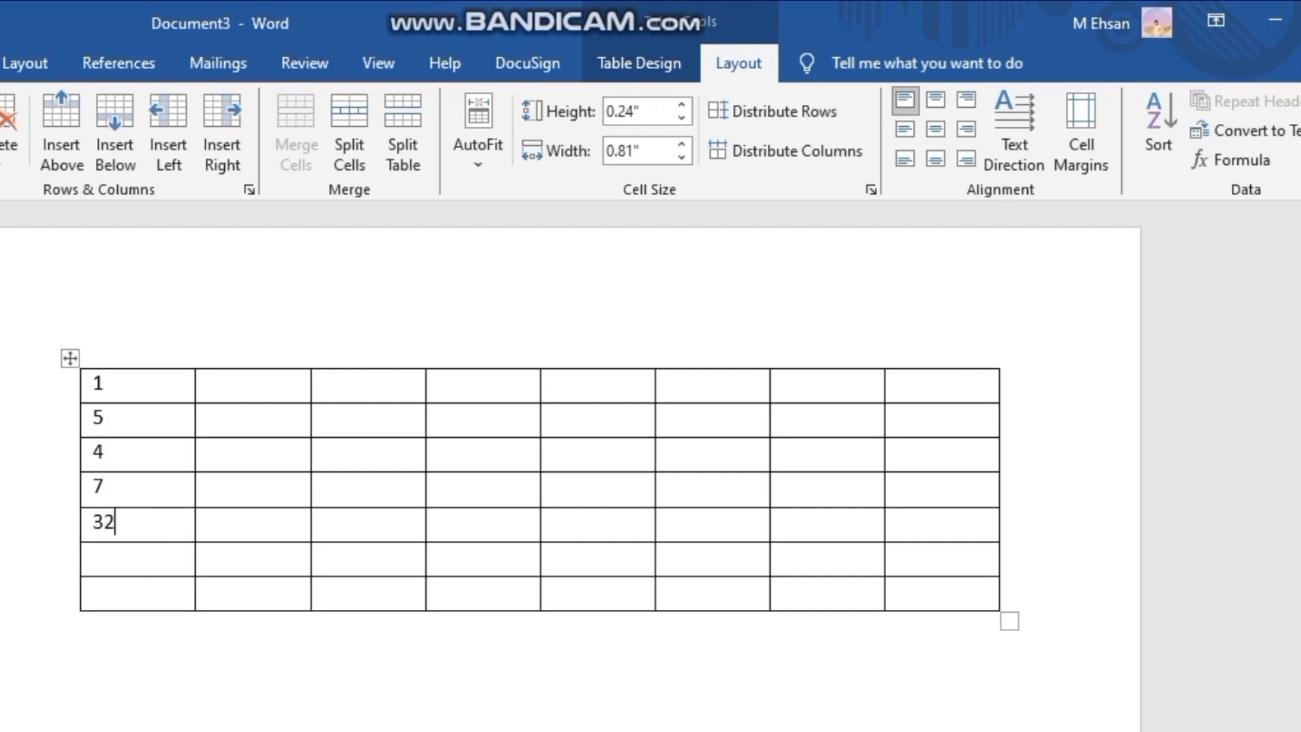
pyautogui.click(161, 569)
pyautogui.write('2')
pyautogui.click(160, 529)
pyautogui.press('BackSpace')
pyautogui.click(142, 586)
pyautogui.write('6')
# - Sort the table by the first column as Number in ascending order
pyautogui.click(103, 360)
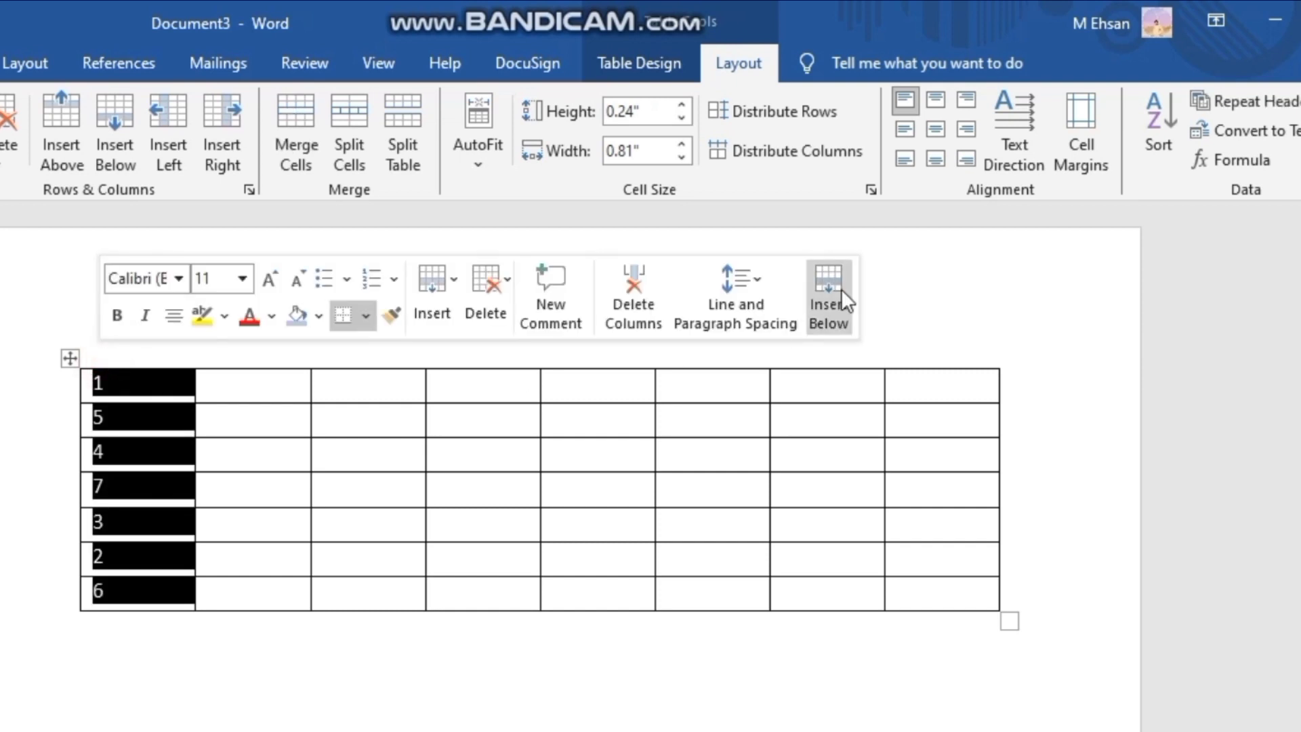
pyautogui.click(1178, 125)
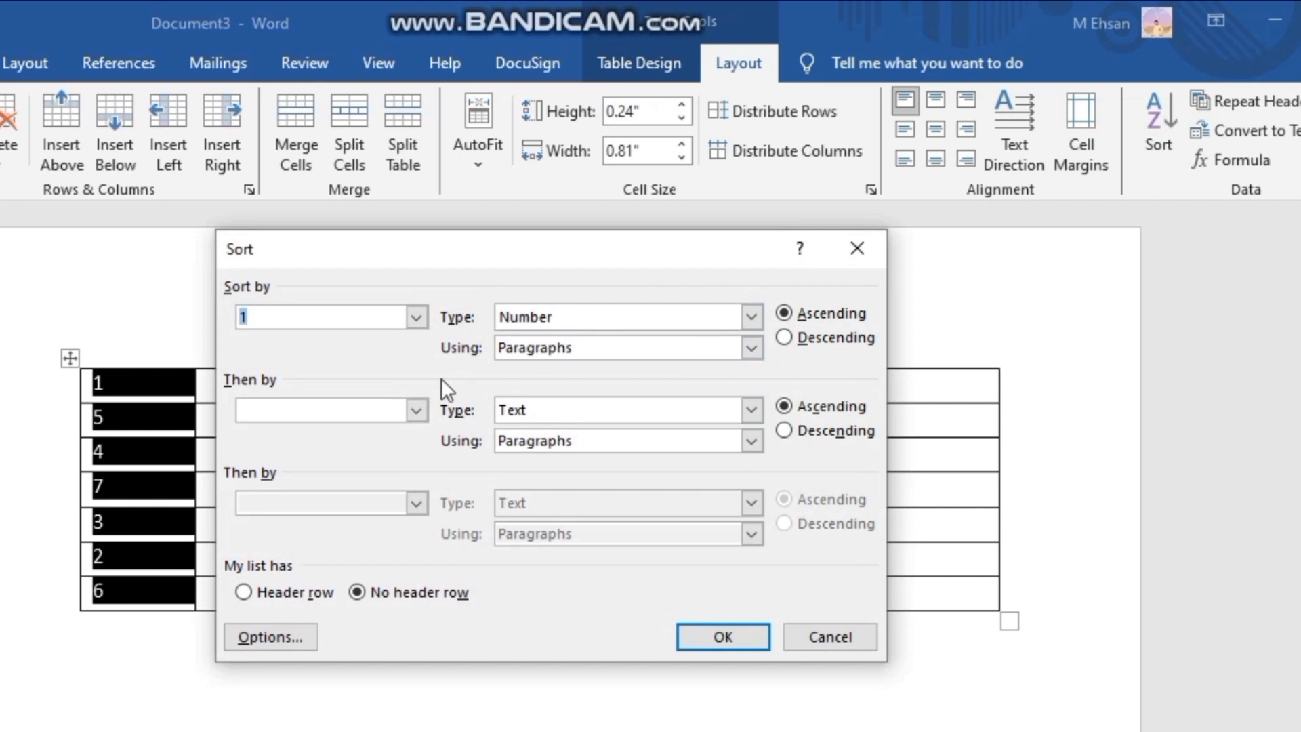
pyautogui.click(754, 310)
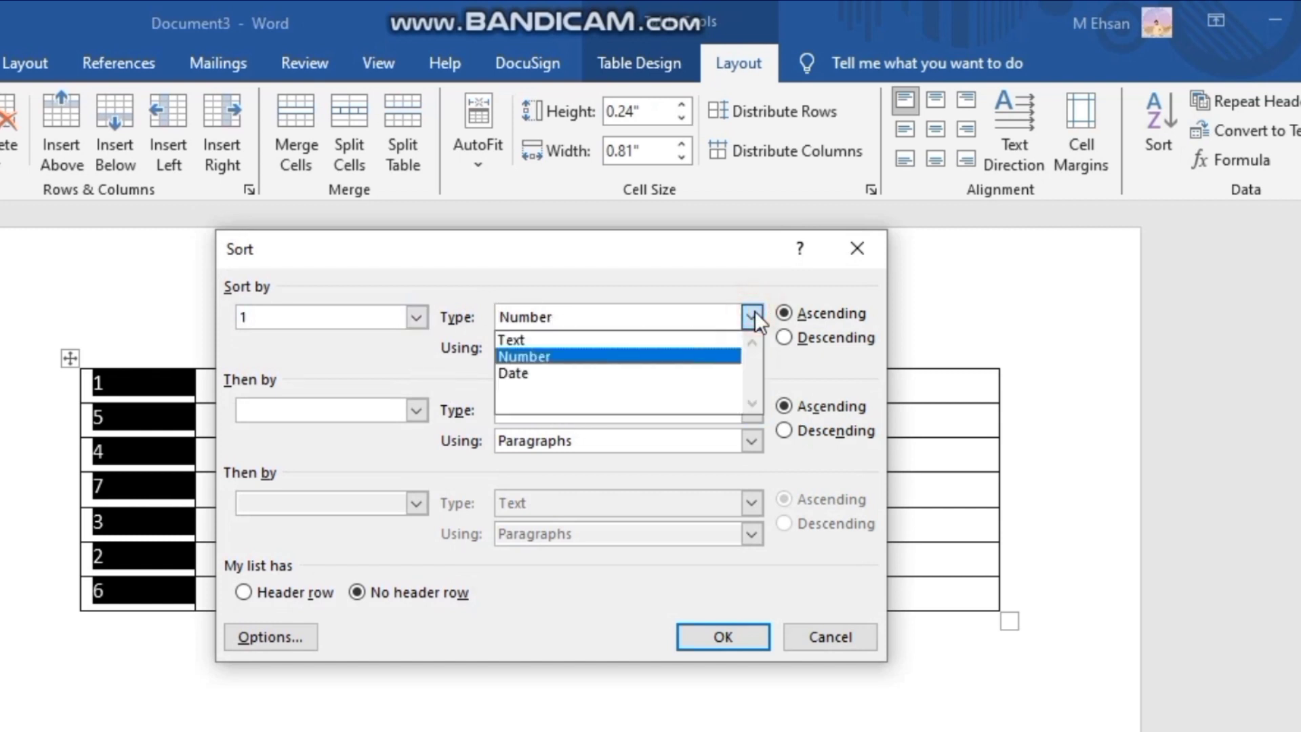
pyautogui.click(643, 354)
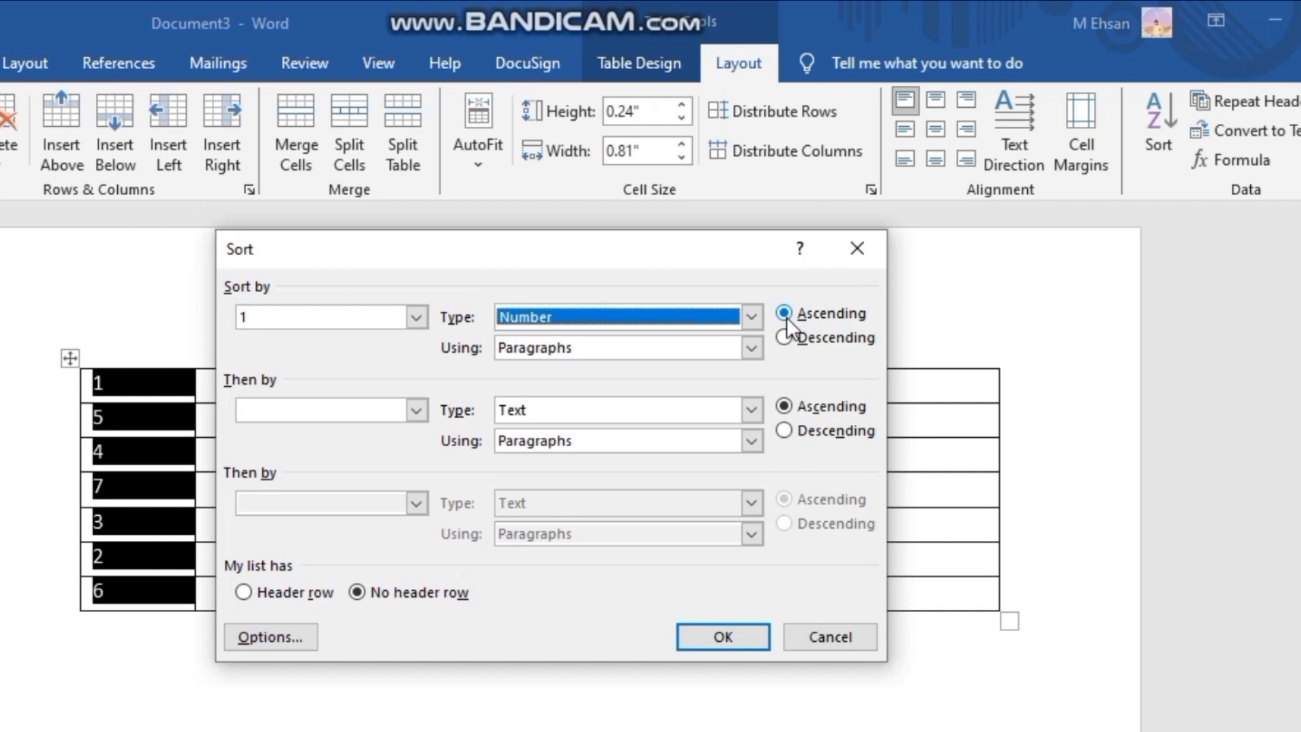
pyautogui.click(718, 640)
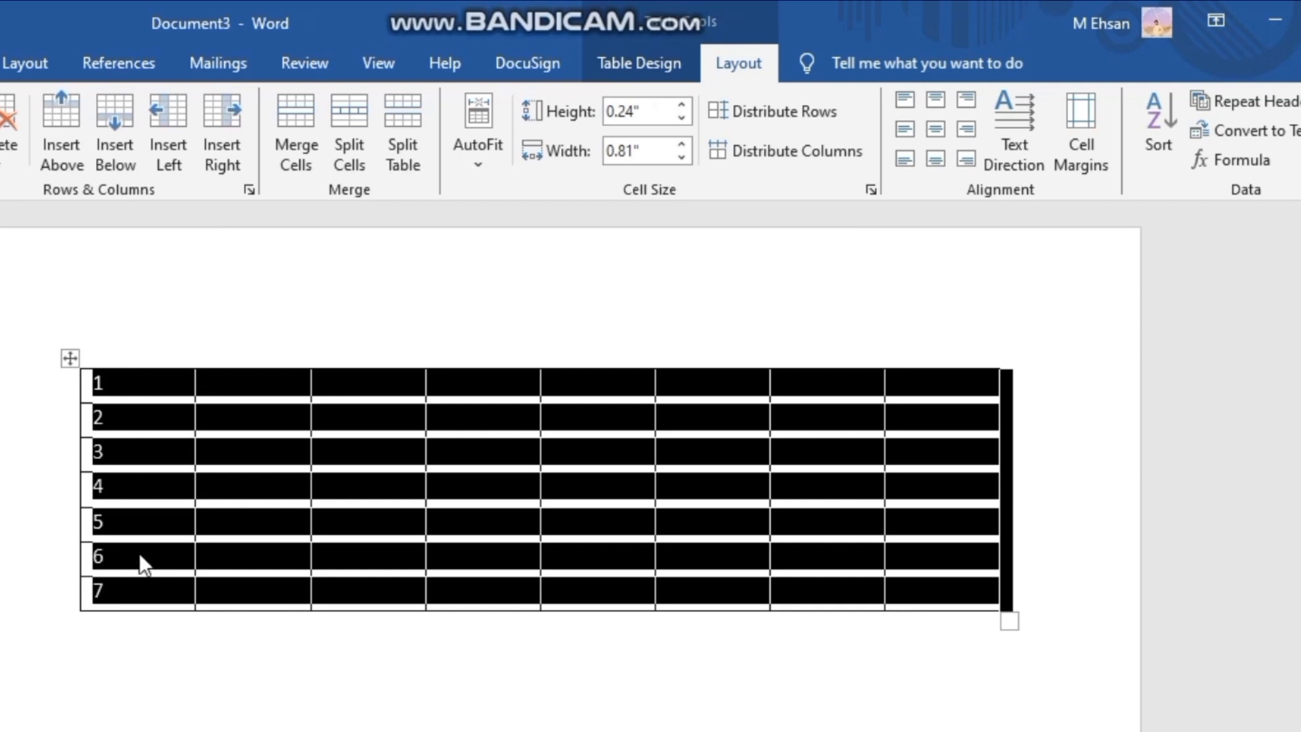
# - Sort the table again by the first column as Number, in descending order
pyautogui.click(1161, 124)
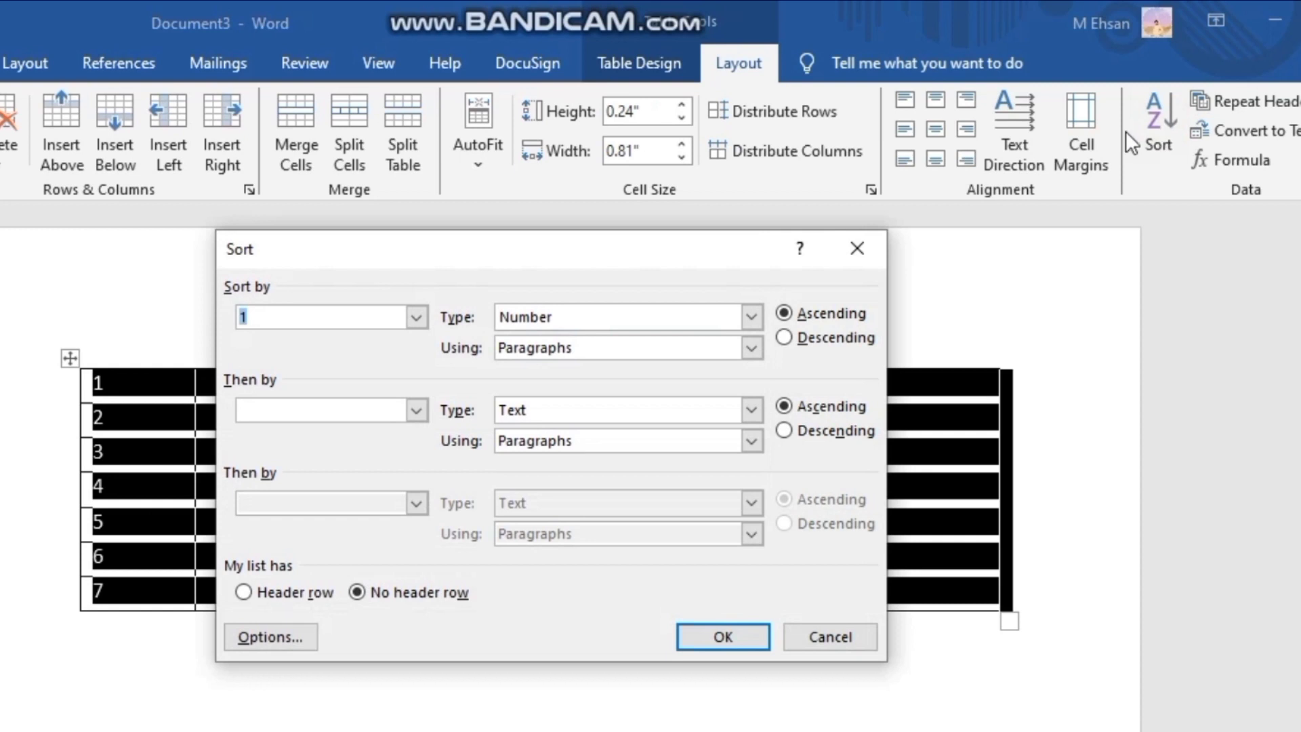
pyautogui.click(802, 334)
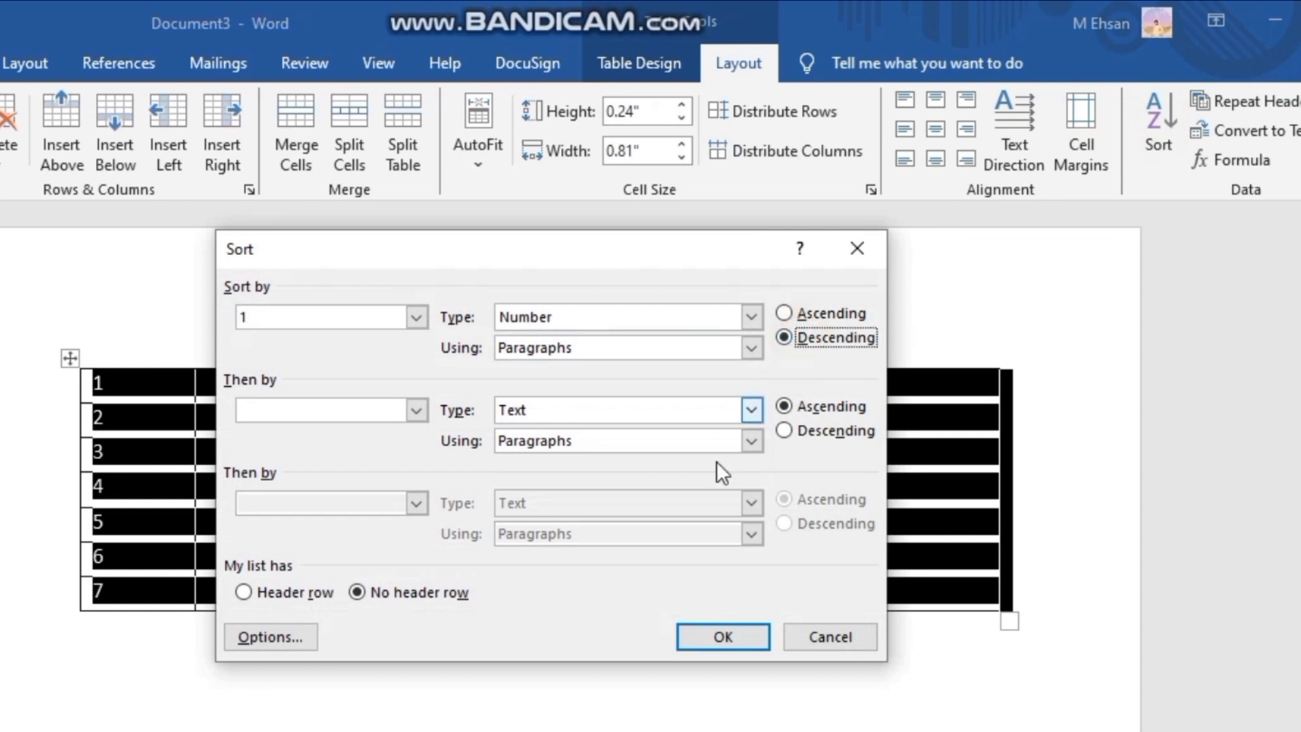
pyautogui.click(723, 637)
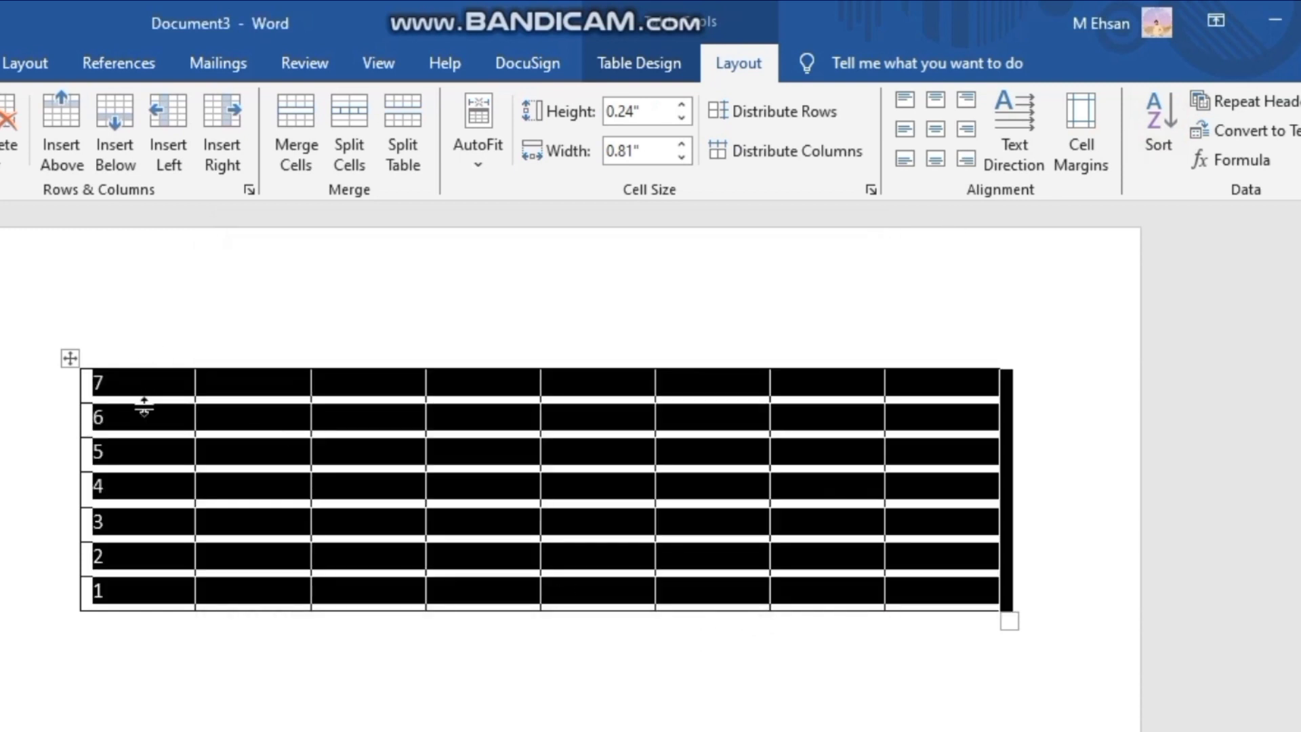
pyautogui.click(164, 586)
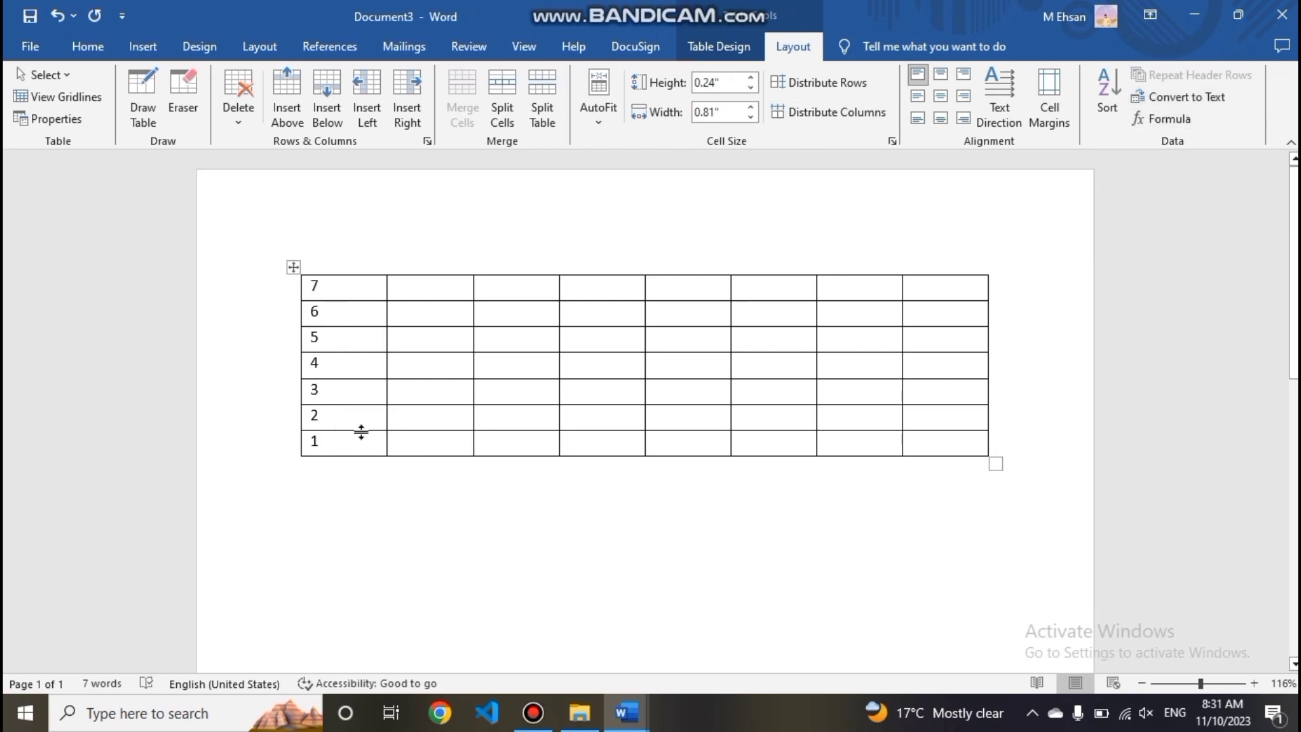
# - Delete the first column and enter 34, 353, 543 and 343 in the first four cells of the top row
pyautogui.click(324, 263)
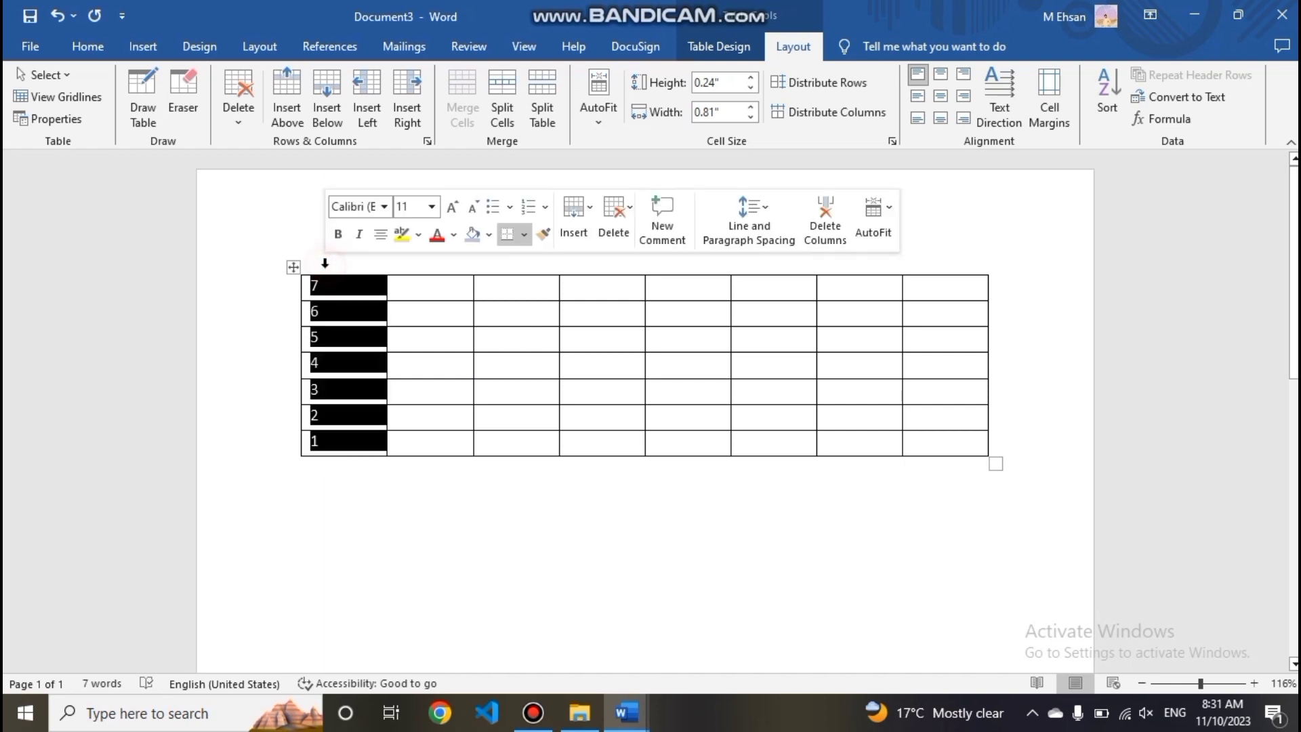
pyautogui.press('BackSpace')
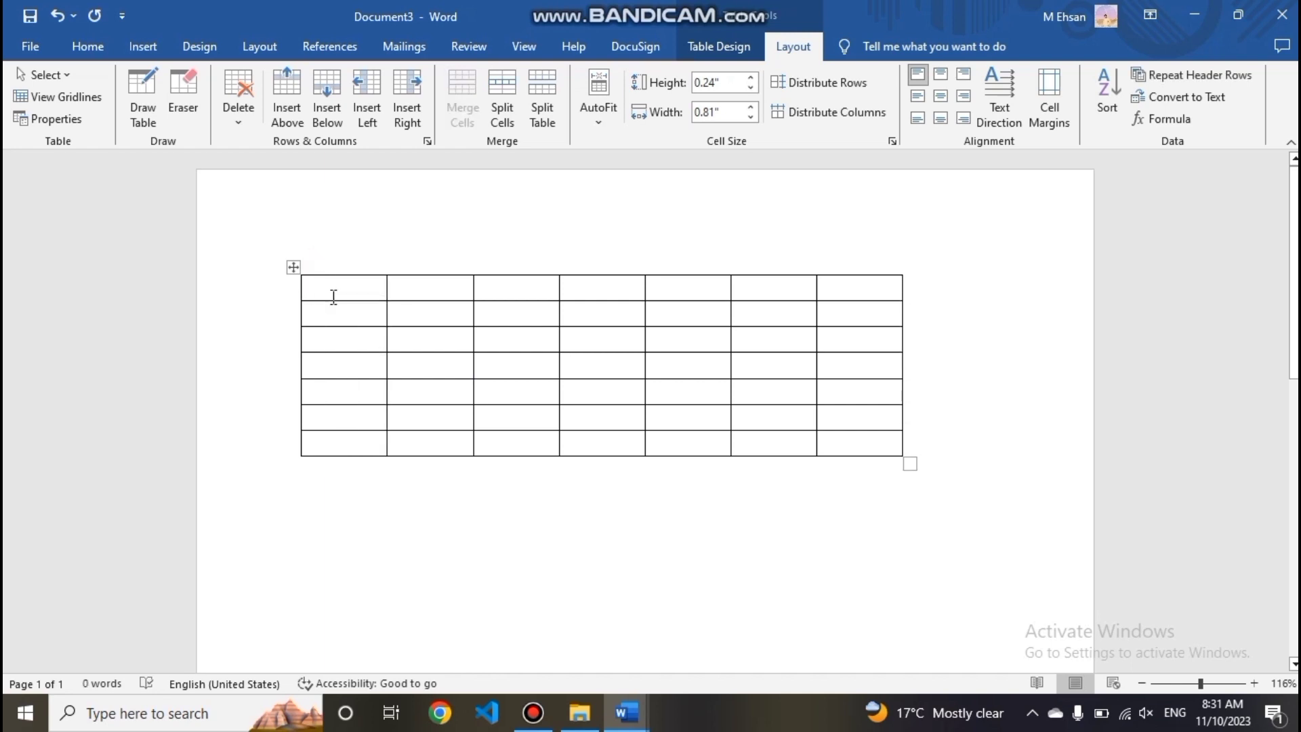
pyautogui.write('34536')
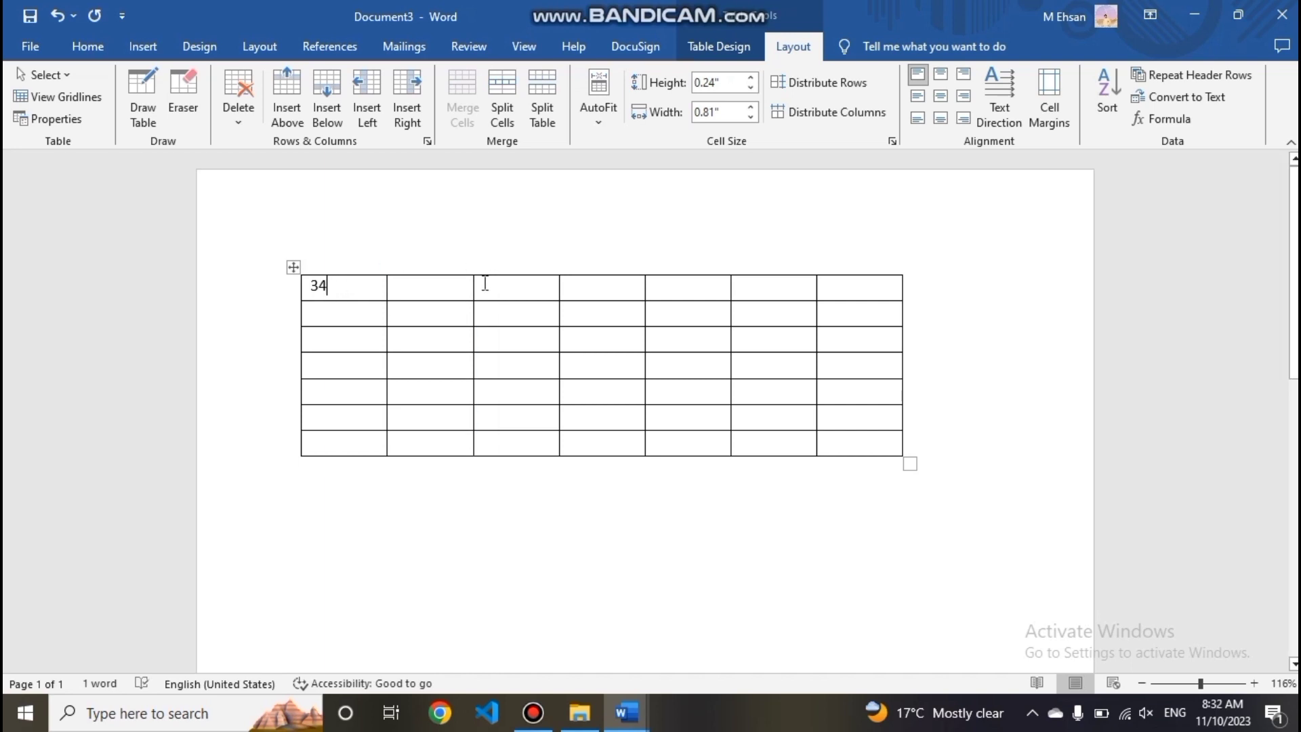
pyautogui.click(414, 283)
pyautogui.write('353')
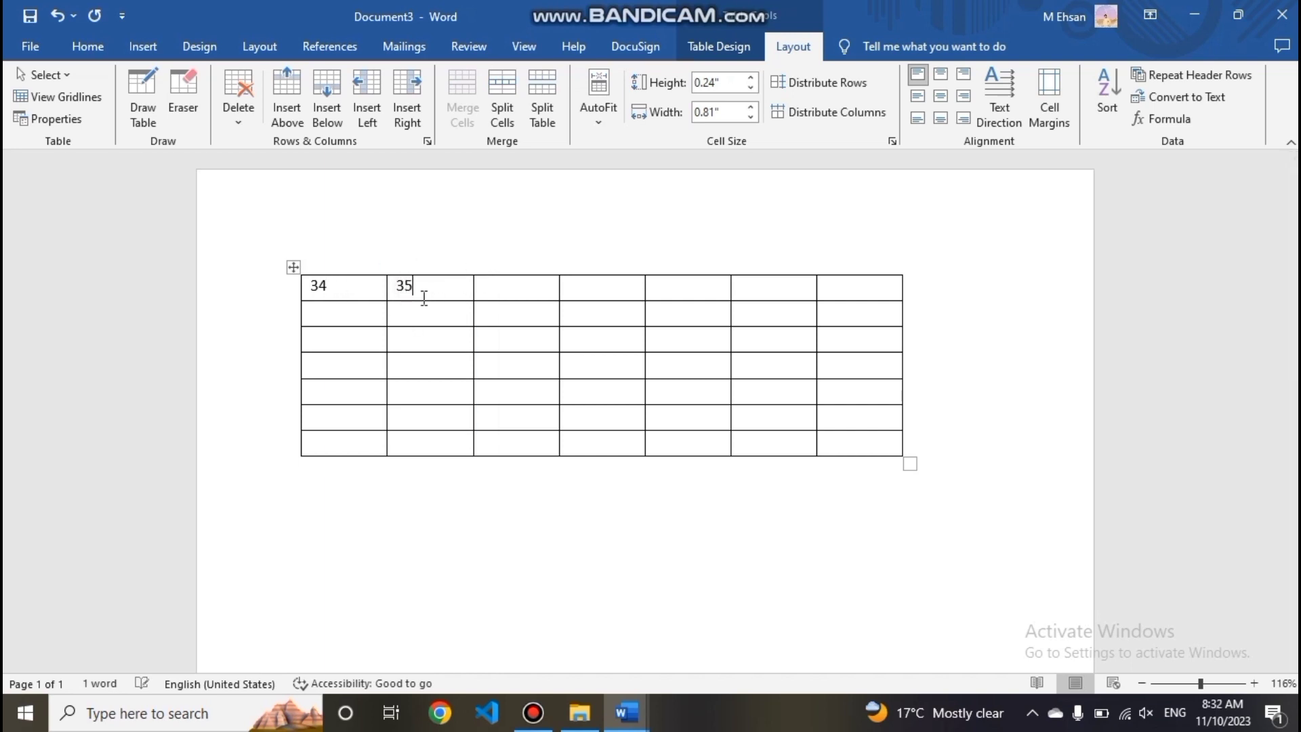
pyautogui.click(483, 292)
pyautogui.write('54')
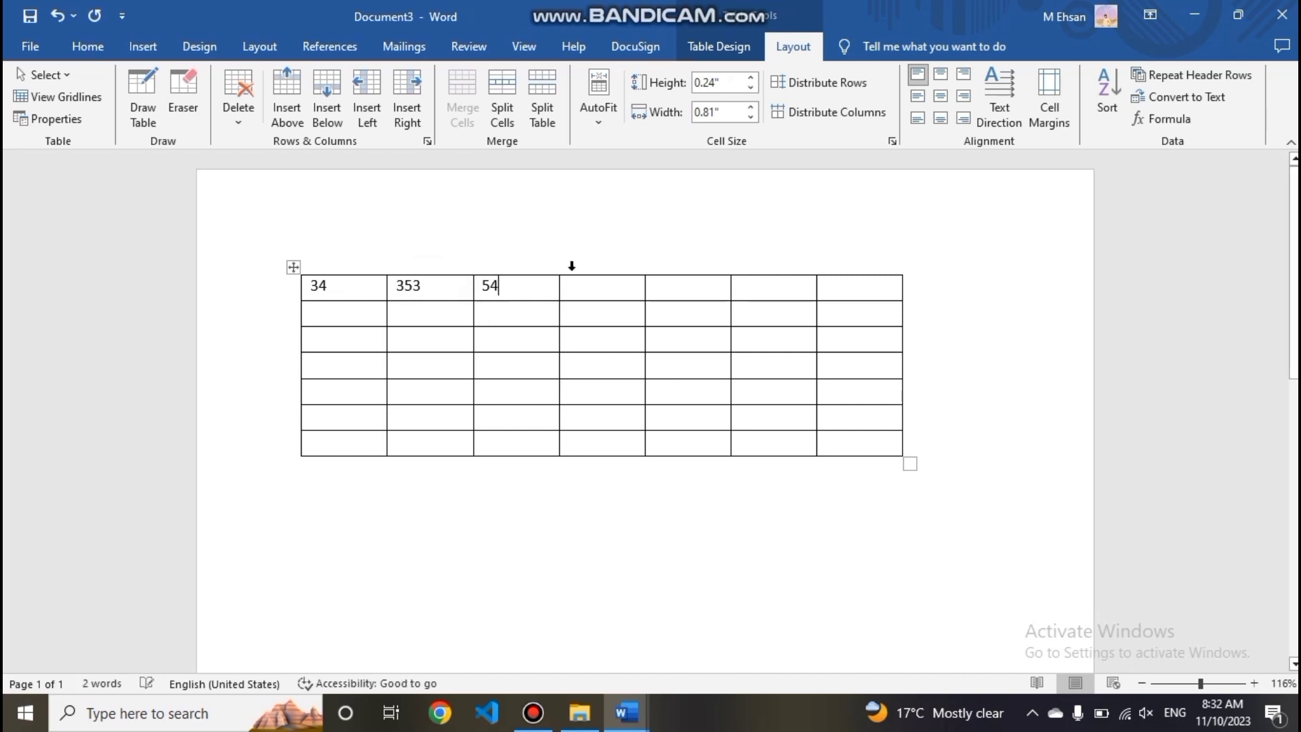
pyautogui.write('34')
pyautogui.click(595, 284)
pyautogui.write('343')
pyautogui.click(532, 294)
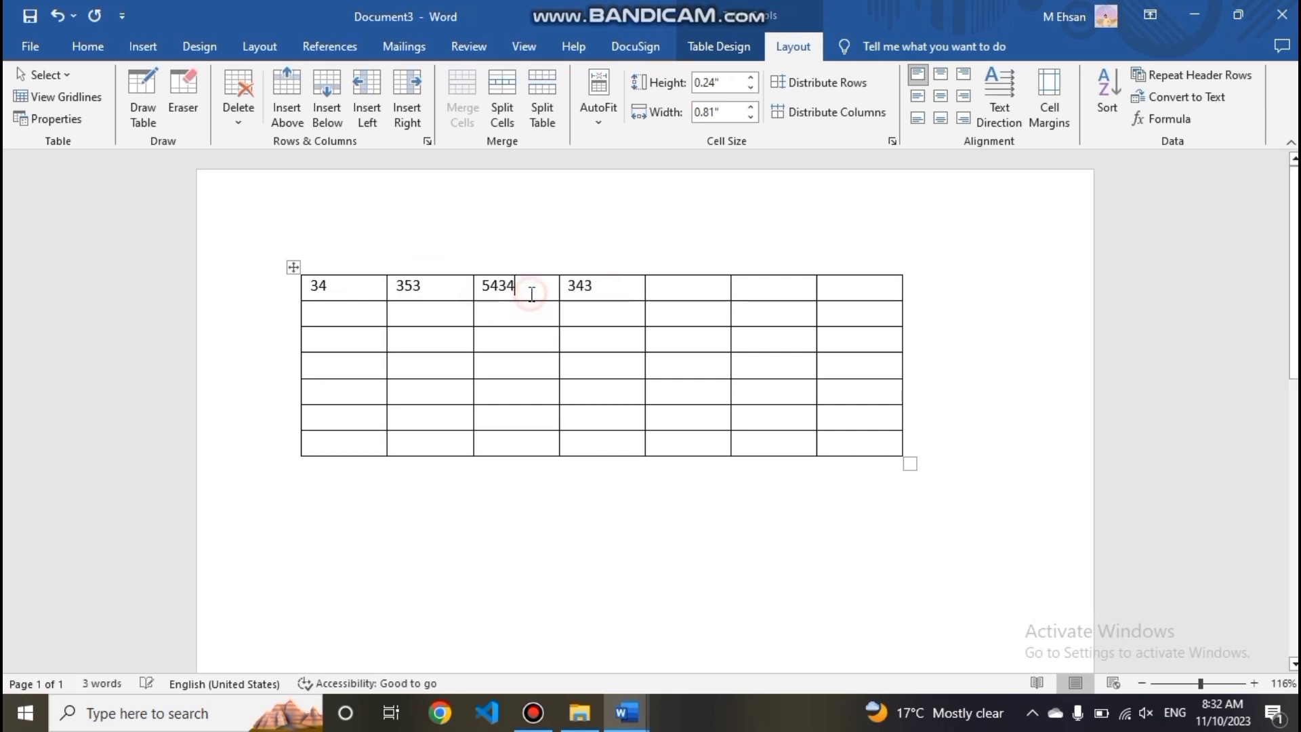
pyautogui.press('BackSpace')
# - Enter 656 and 655 in the fifth and sixth cells of the top row
pyautogui.click(668, 285)
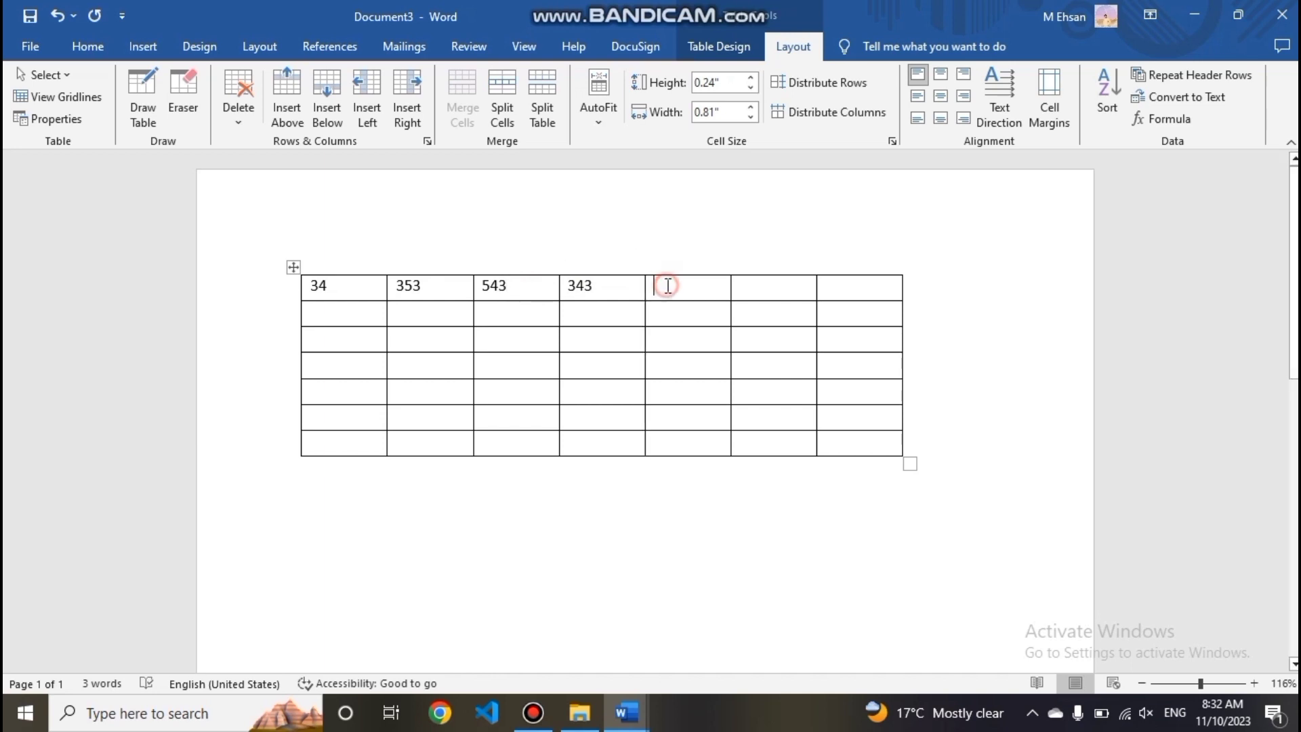
pyautogui.write('6565')
pyautogui.press('BackSpace')
pyautogui.click(748, 290)
pyautogui.write('6556')
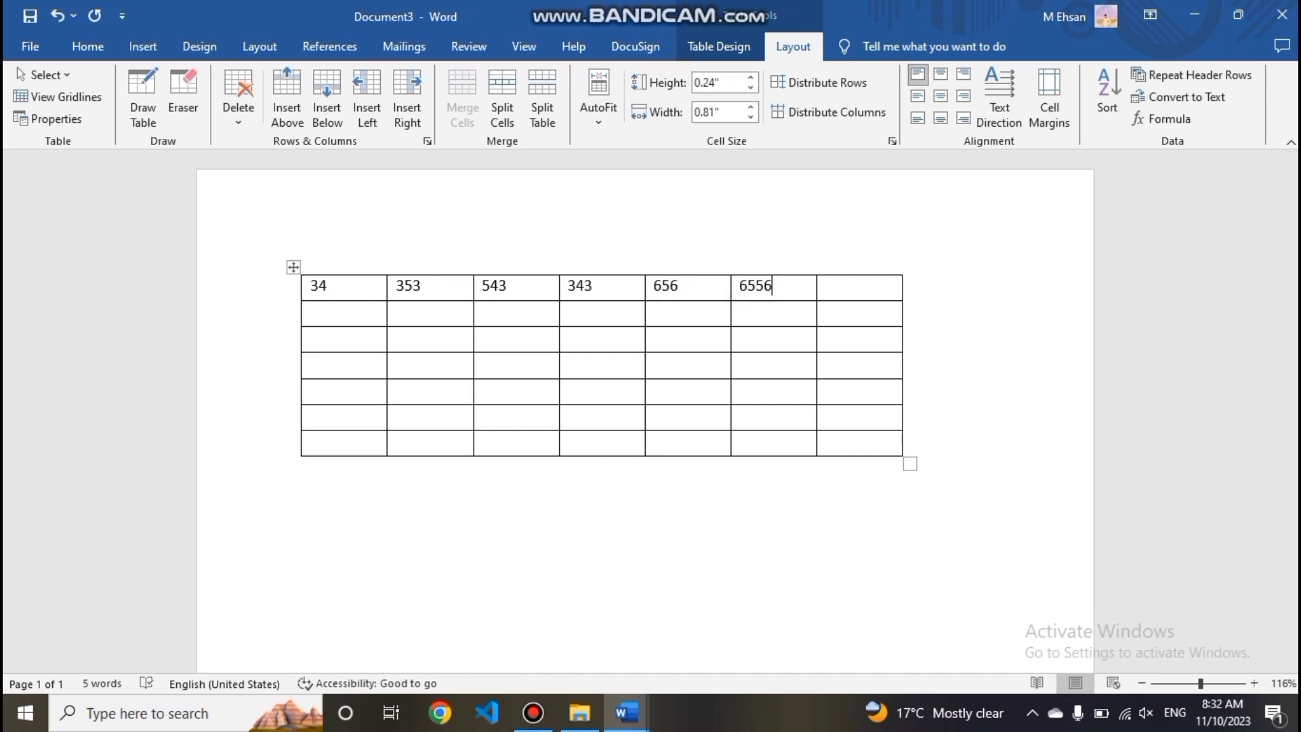
pyautogui.click(832, 297)
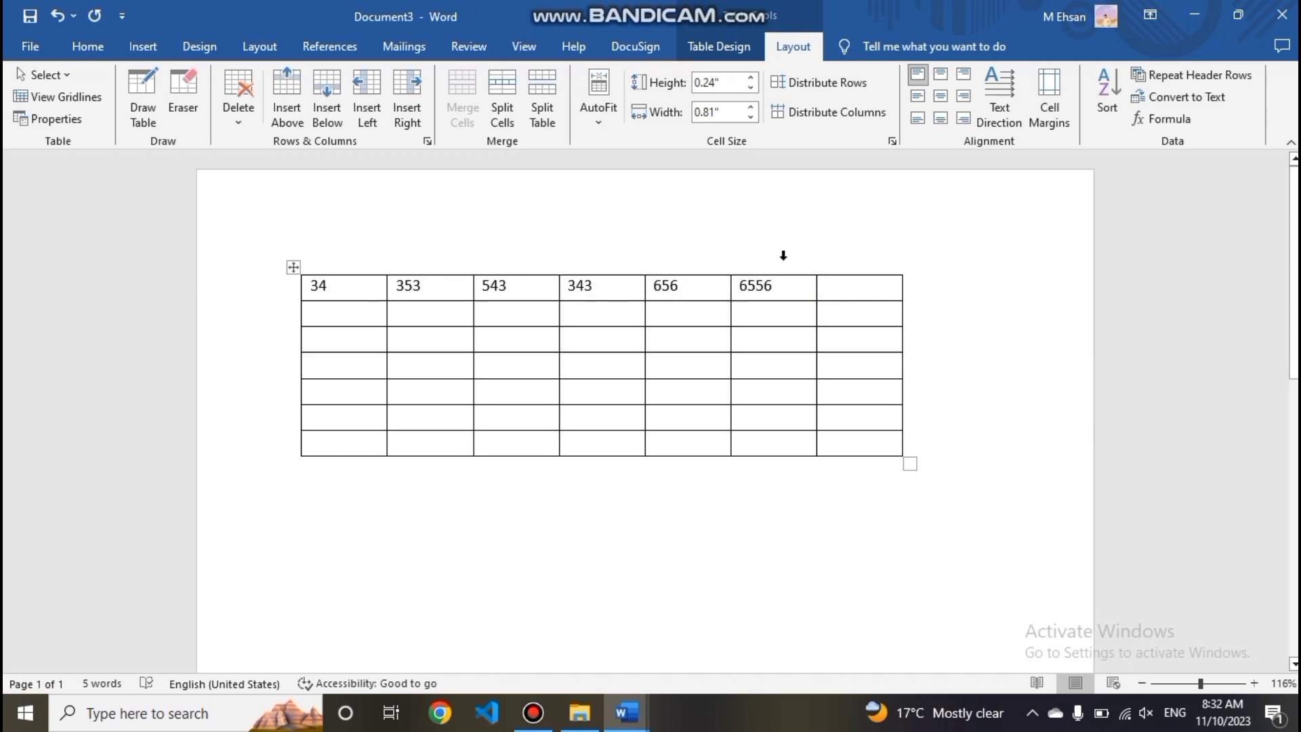
pyautogui.click(789, 284)
pyautogui.press('BackSpace')
# - Insert the formula =SUM(LEFT) in the last cell of the top row
pyautogui.click(825, 293)
pyautogui.click(1154, 115)
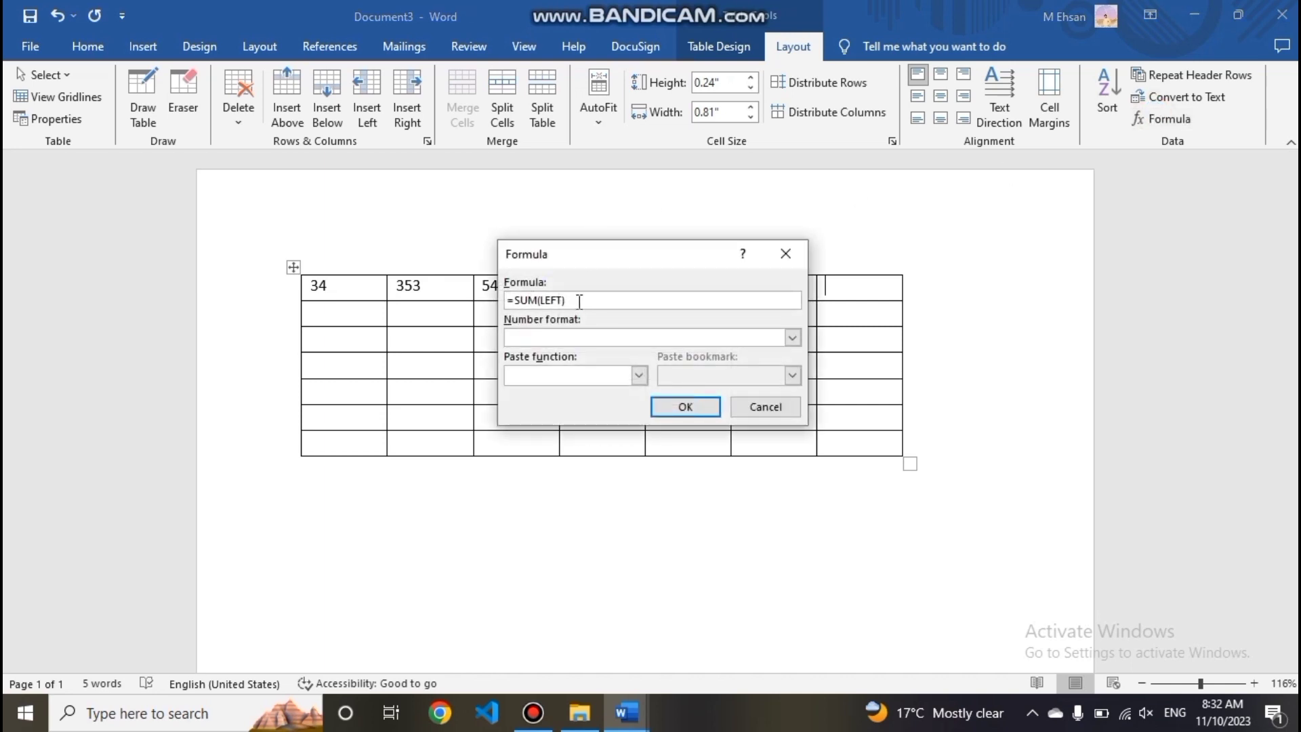
pyautogui.click(683, 407)
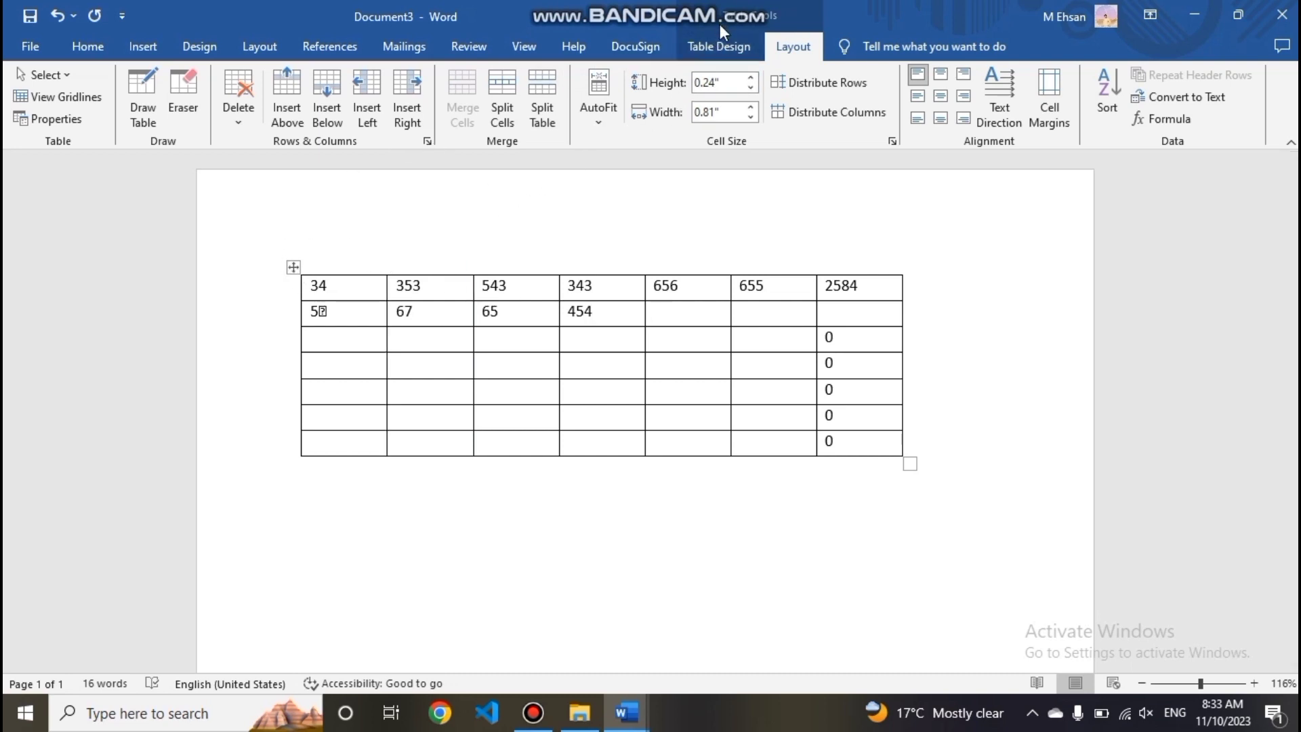
# - Apply the light blue grid table style with a solid header row and banded rows
pyautogui.click(719, 47)
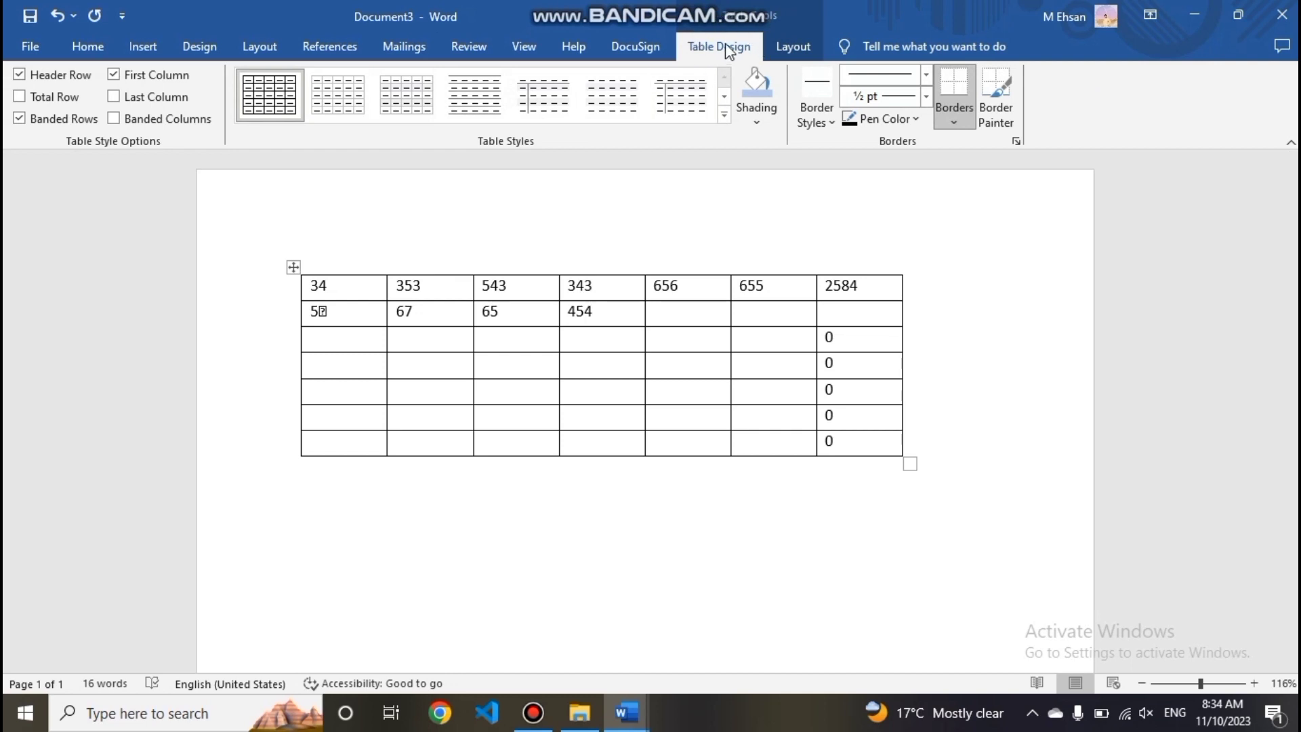
pyautogui.click(779, 44)
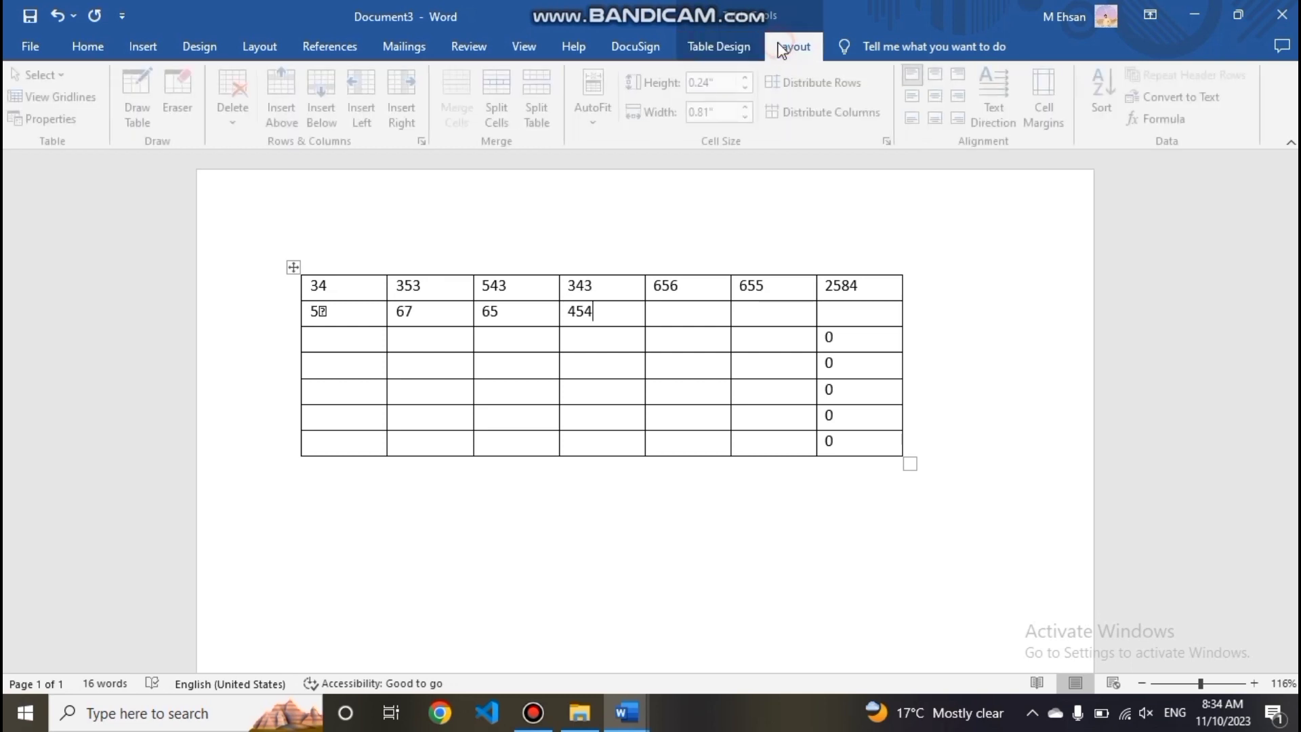
pyautogui.click(737, 43)
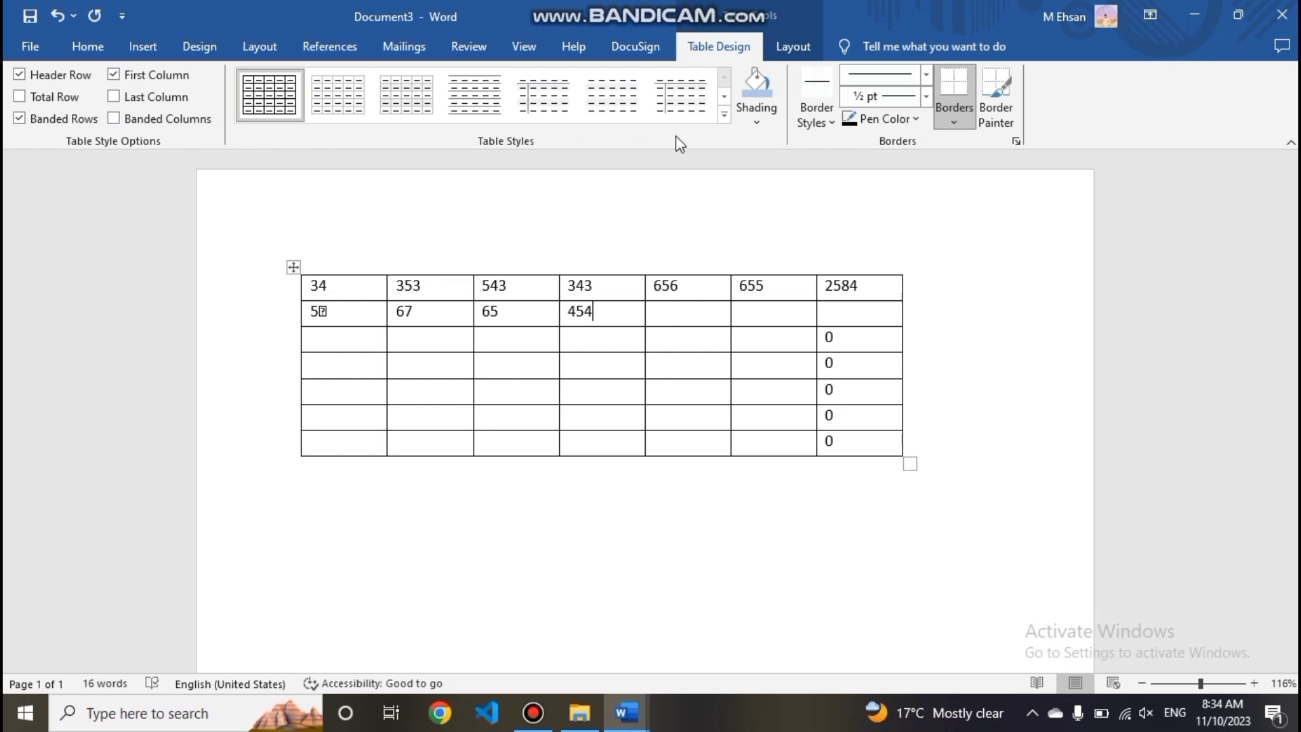
pyautogui.click(725, 115)
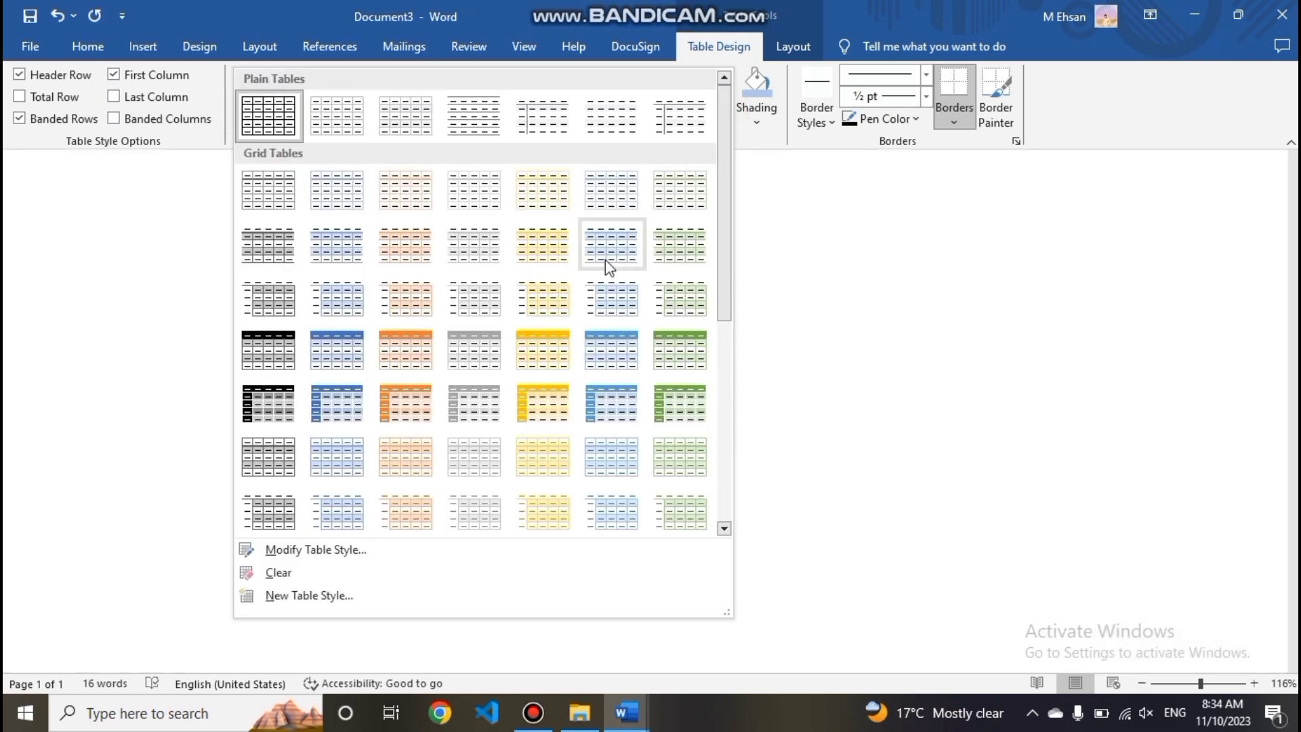
pyautogui.click(612, 339)
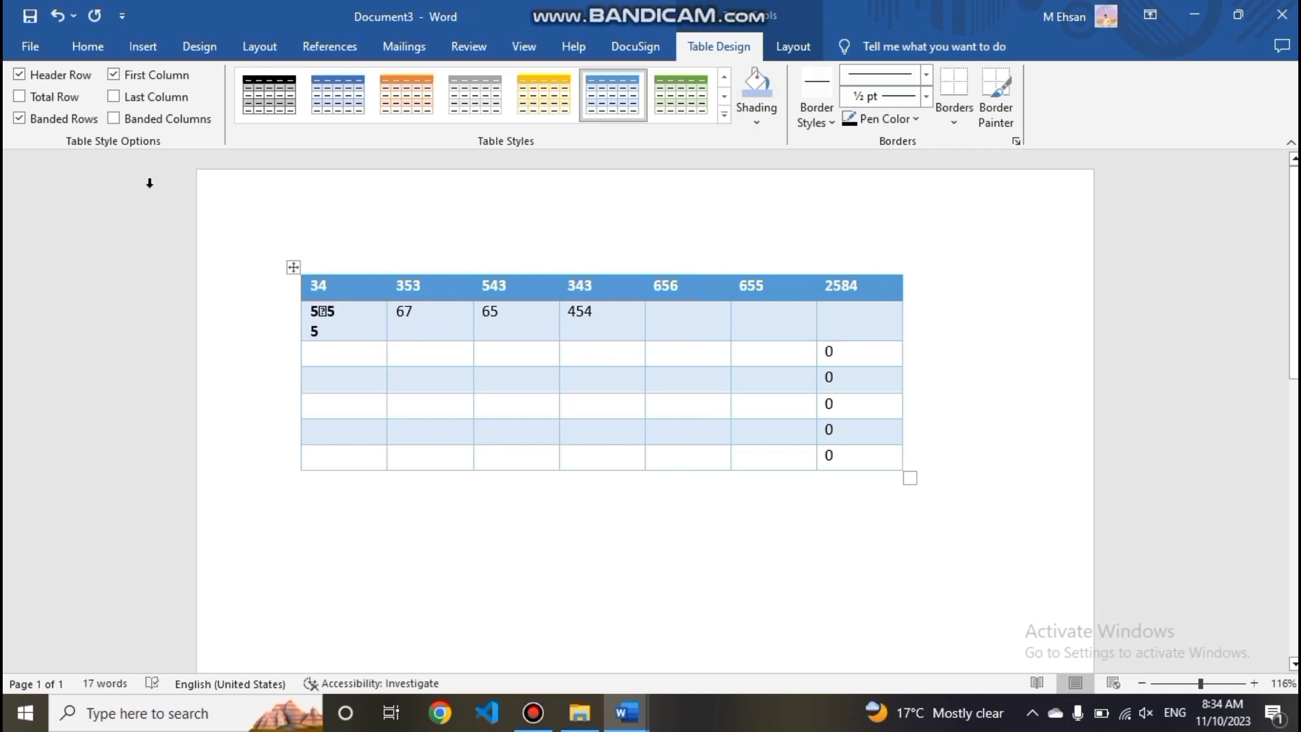
# - Toggle Banded Rows off and on, turn on Total Row and Last Column, and apply the black grid table style
pyautogui.click(65, 122)
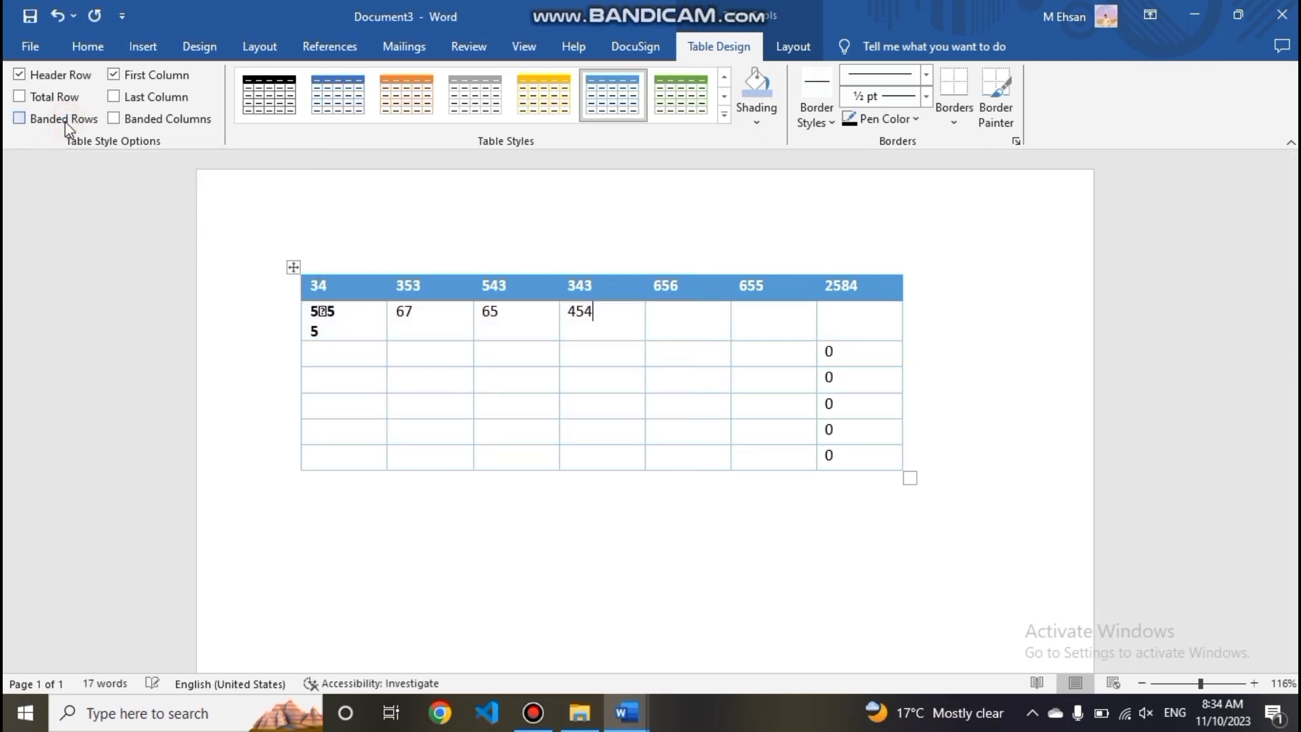
pyautogui.click(66, 122)
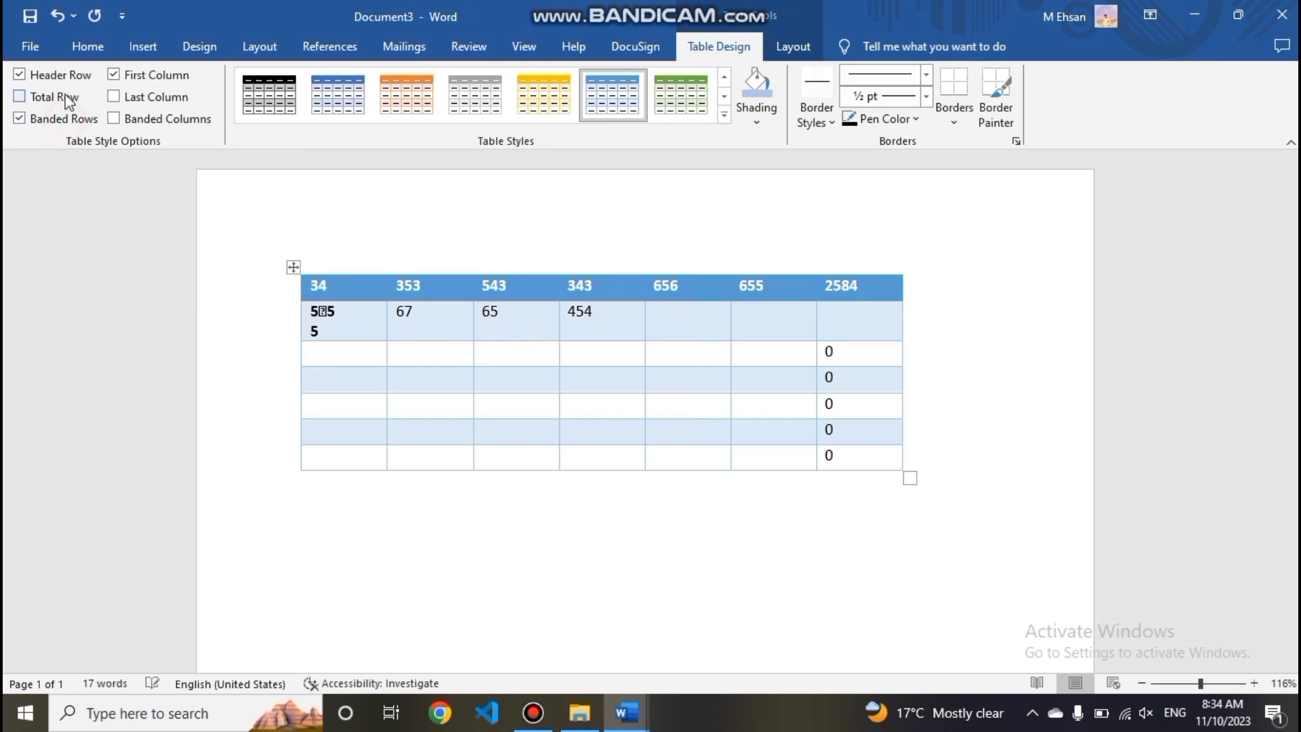
pyautogui.click(70, 102)
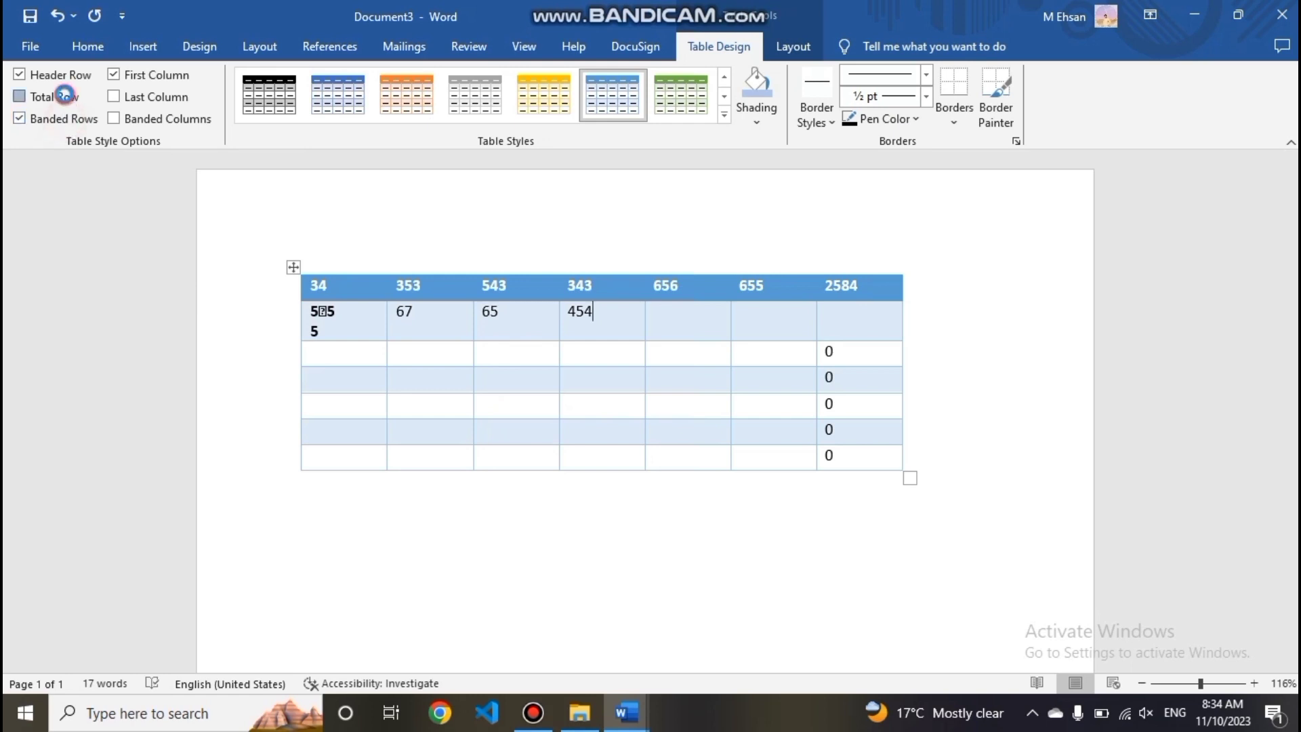
pyautogui.click(178, 102)
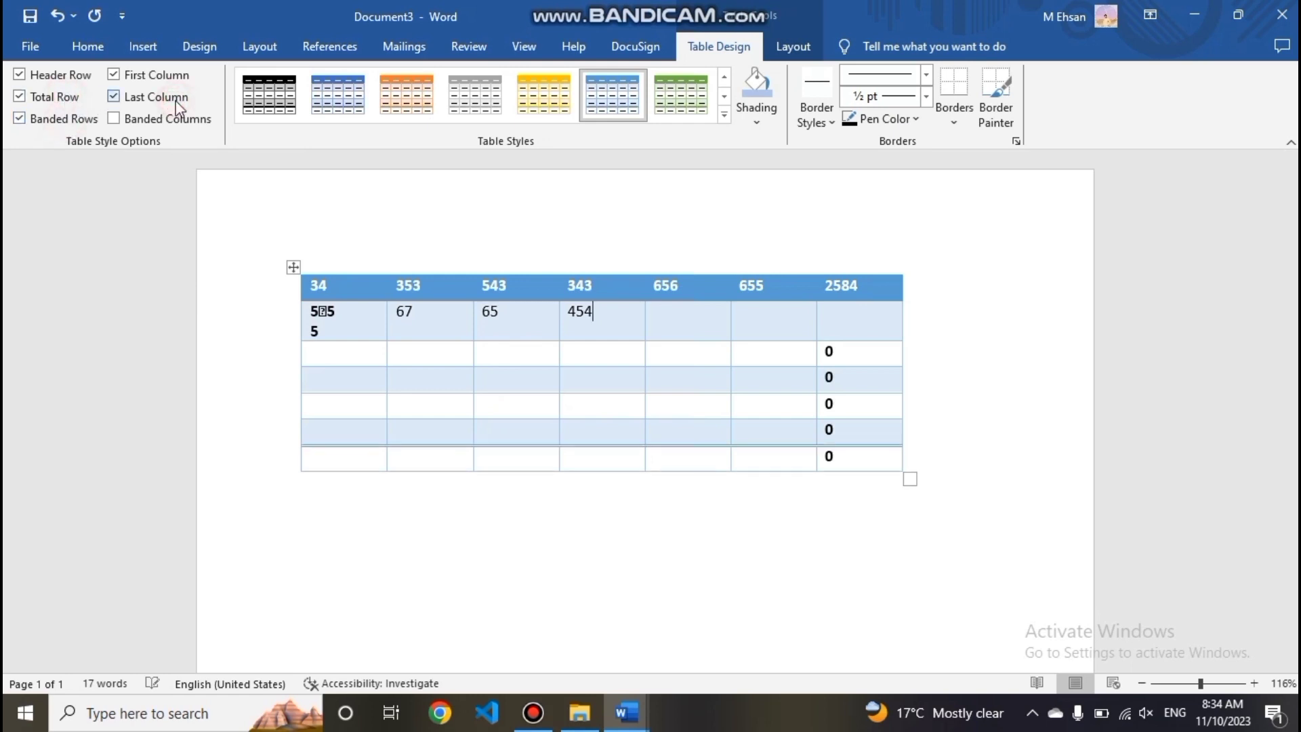
pyautogui.click(266, 105)
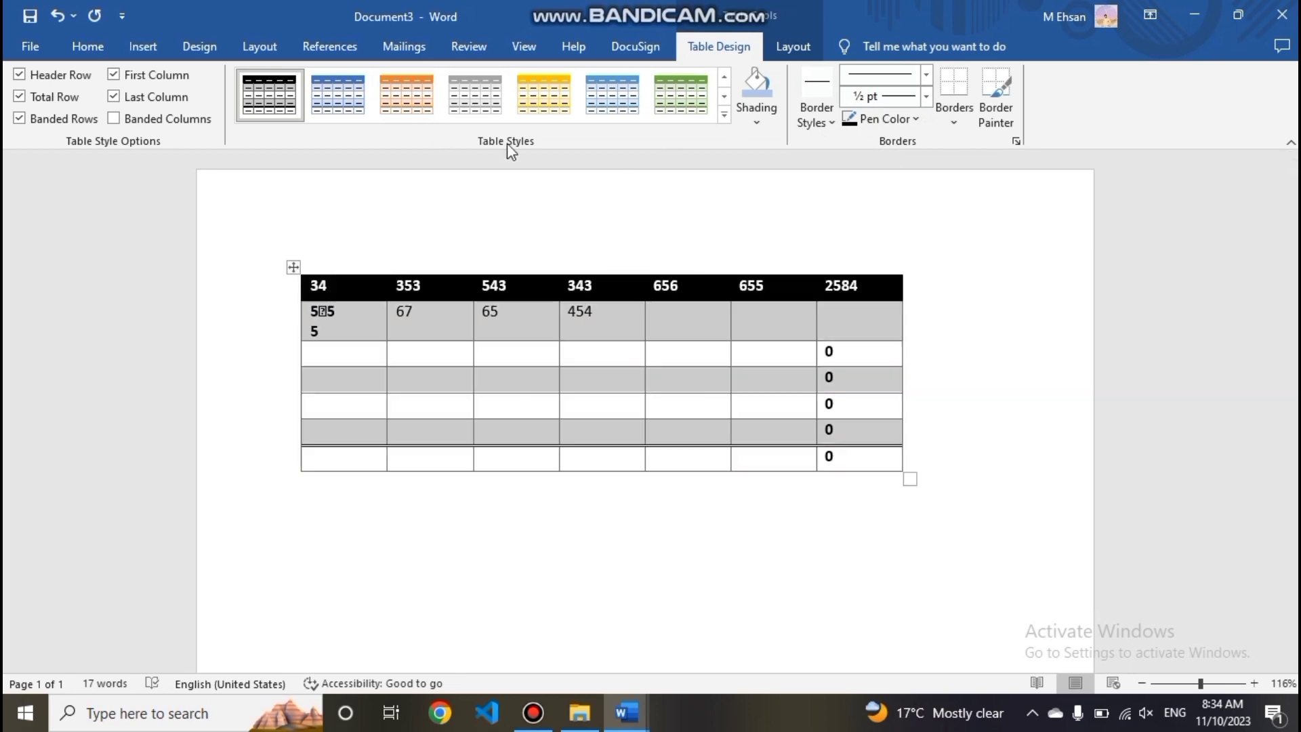
pyautogui.click(803, 39)
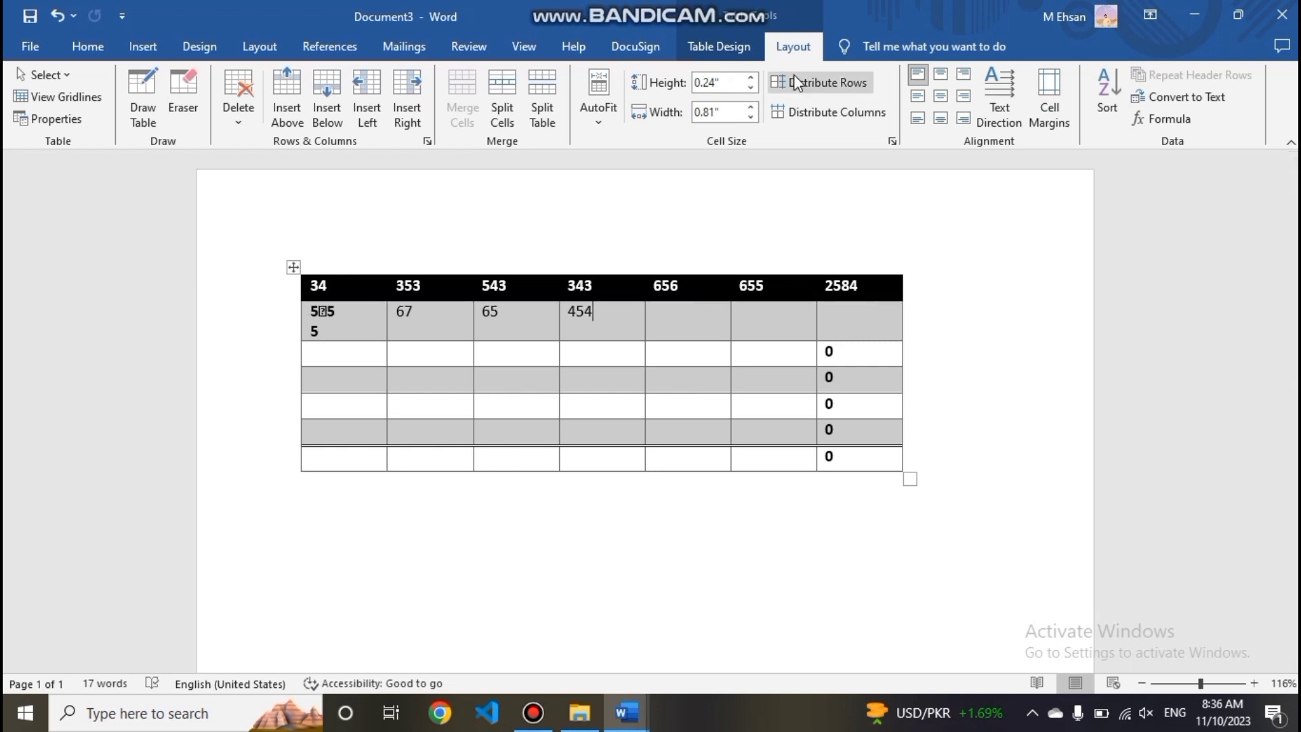
pyautogui.click(912, 220)
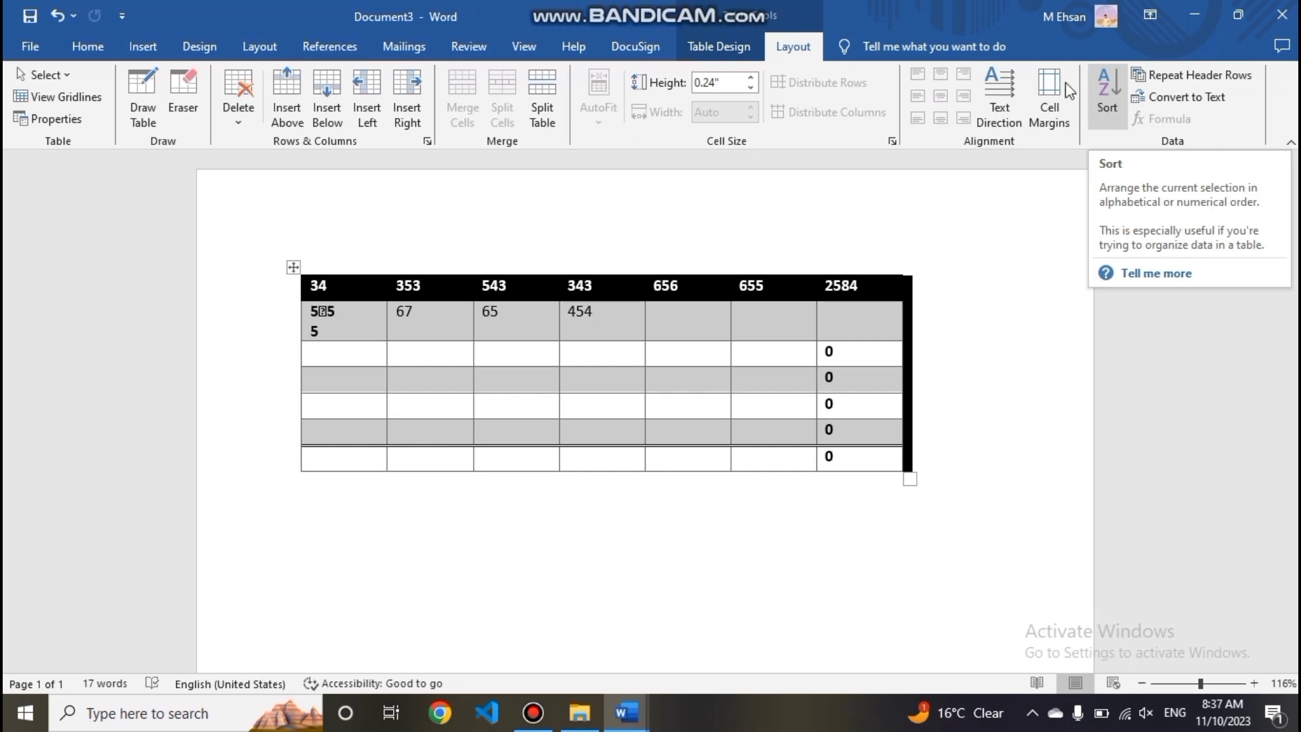
pyautogui.click(144, 40)
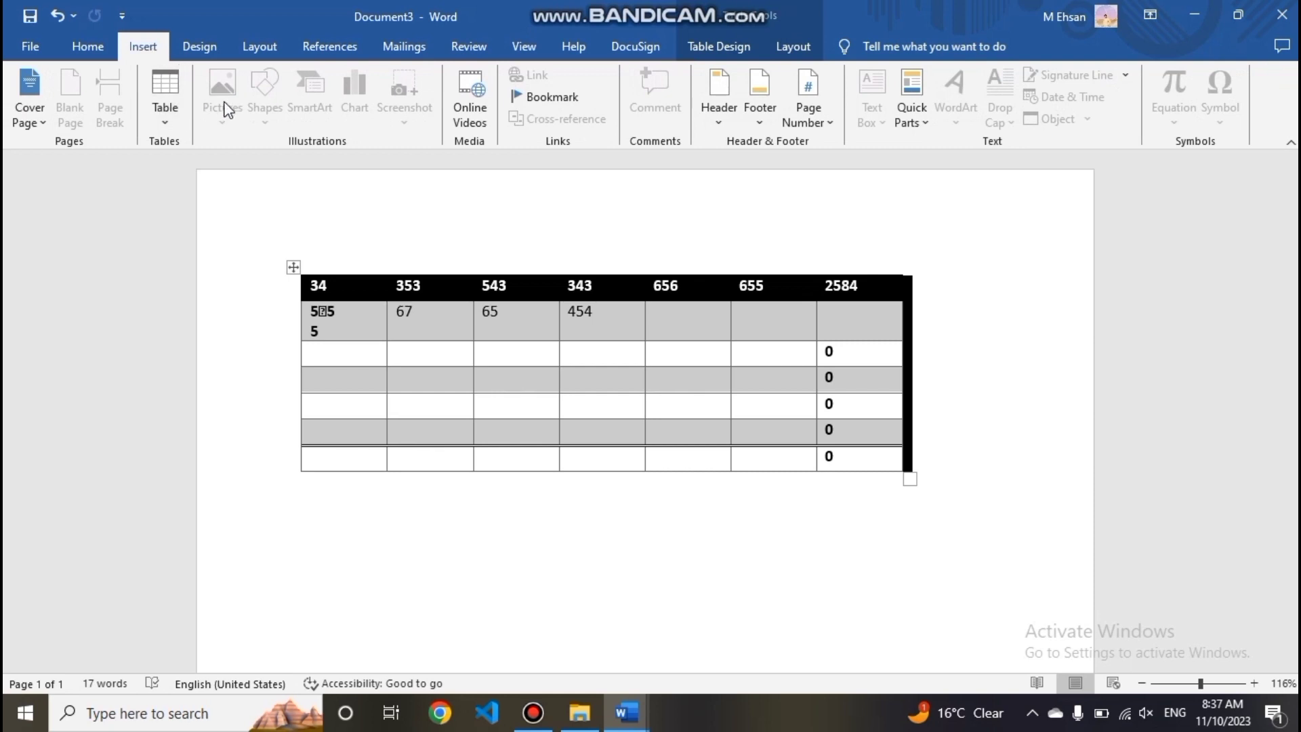